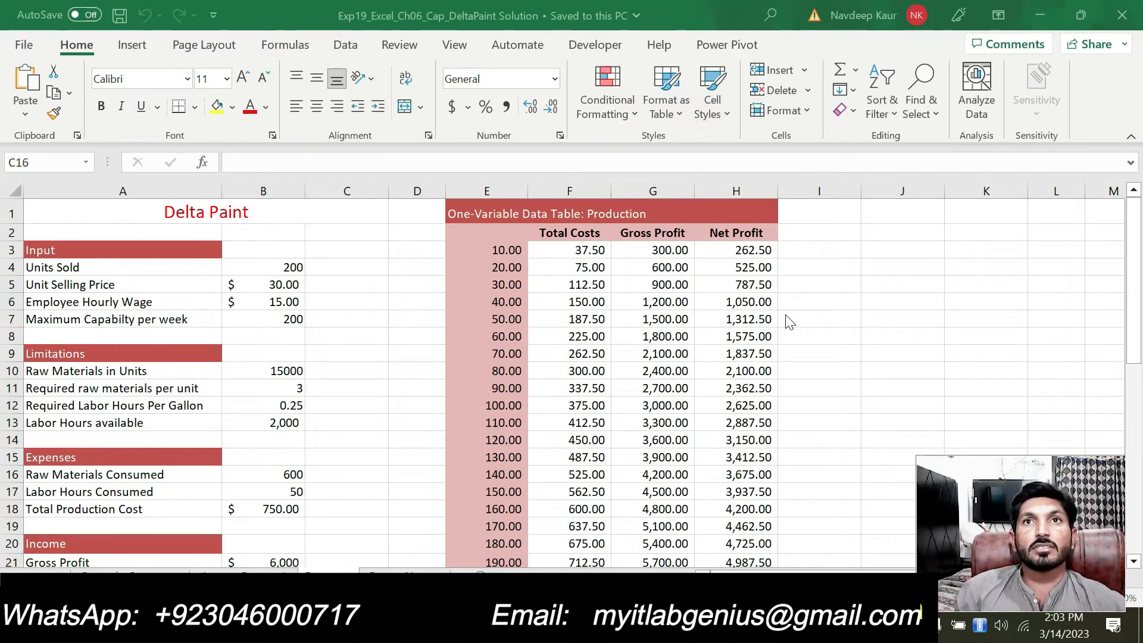
Switch to the Delta Paint instructions in Word and read the step 1 instruction and its workbook file name
{"action": "key", "text": "alt+Tab"}
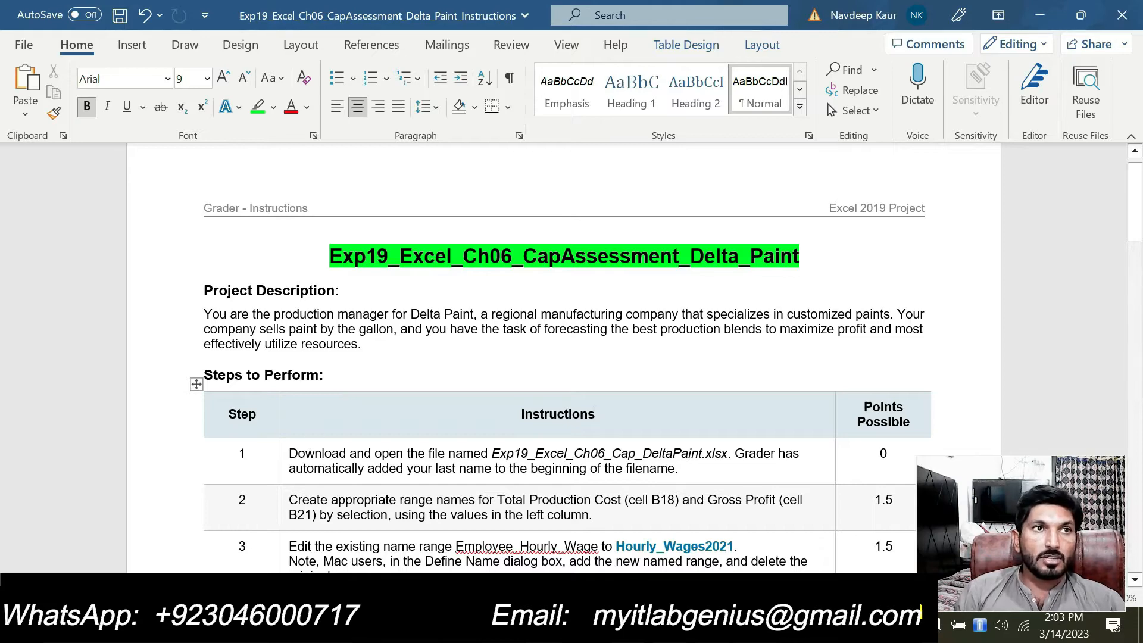
{"action": "left_click_drag", "start_coordinate": [290, 453], "coordinate": [679, 468]}
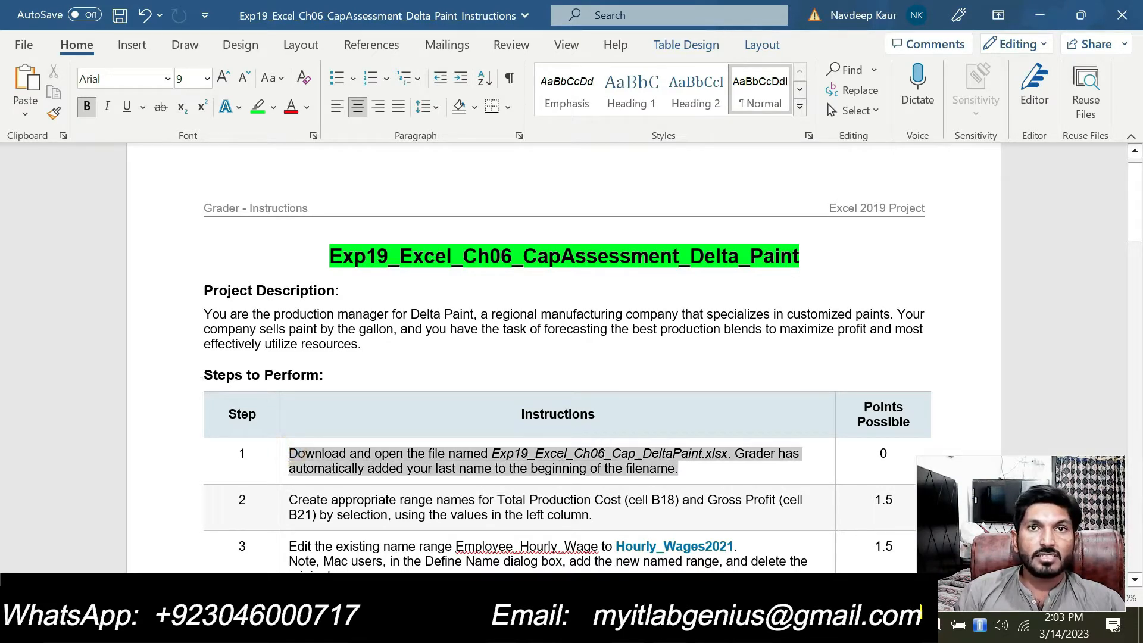
{"action": "left_click", "coordinate": [496, 454]}
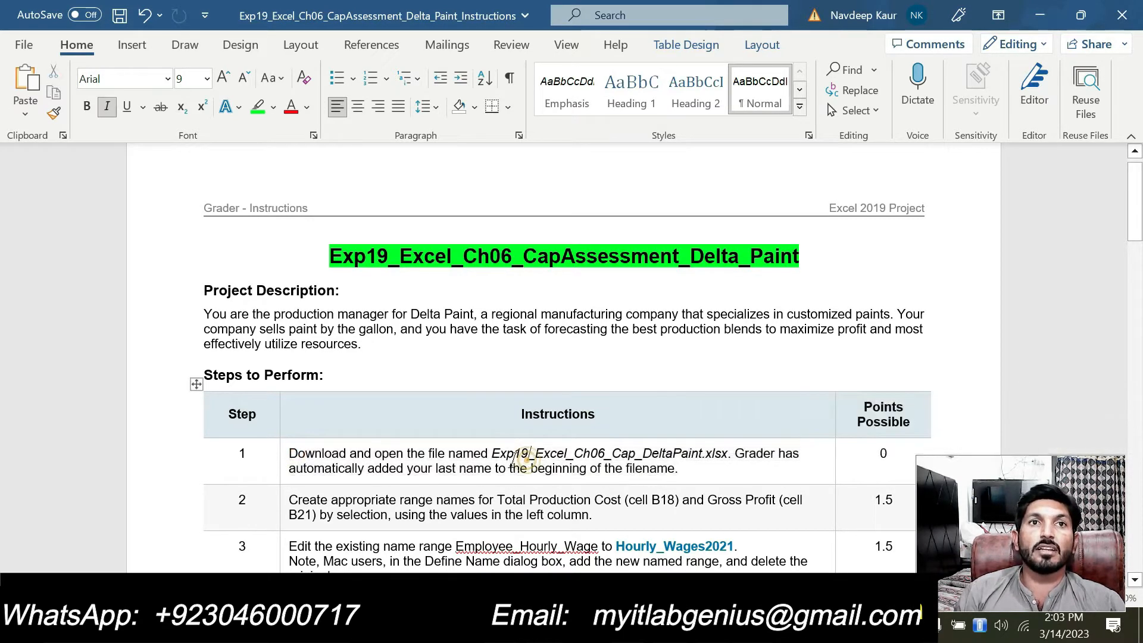
{"action": "left_click_drag", "start_coordinate": [497, 454], "coordinate": [728, 458]}
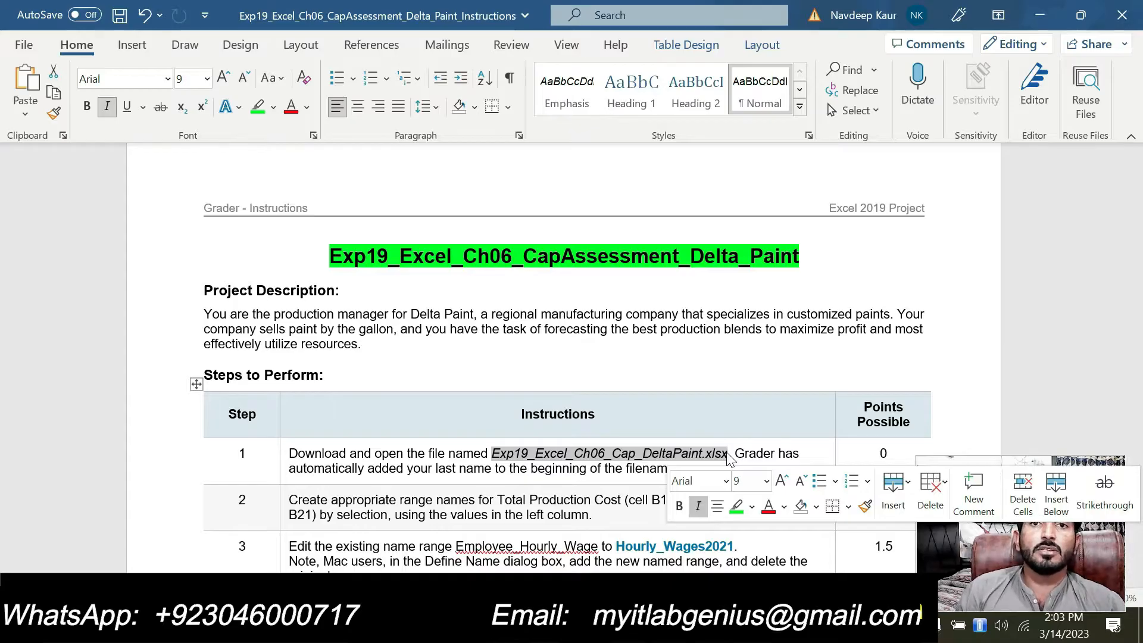
Switch to the starting workbook Exp19_Excel_Ch06_Cap_DeltaPaint in Excel and look over its worksheet
{"action": "left_click", "coordinate": [417, 626]}
{"action": "left_click", "coordinate": [609, 541]}
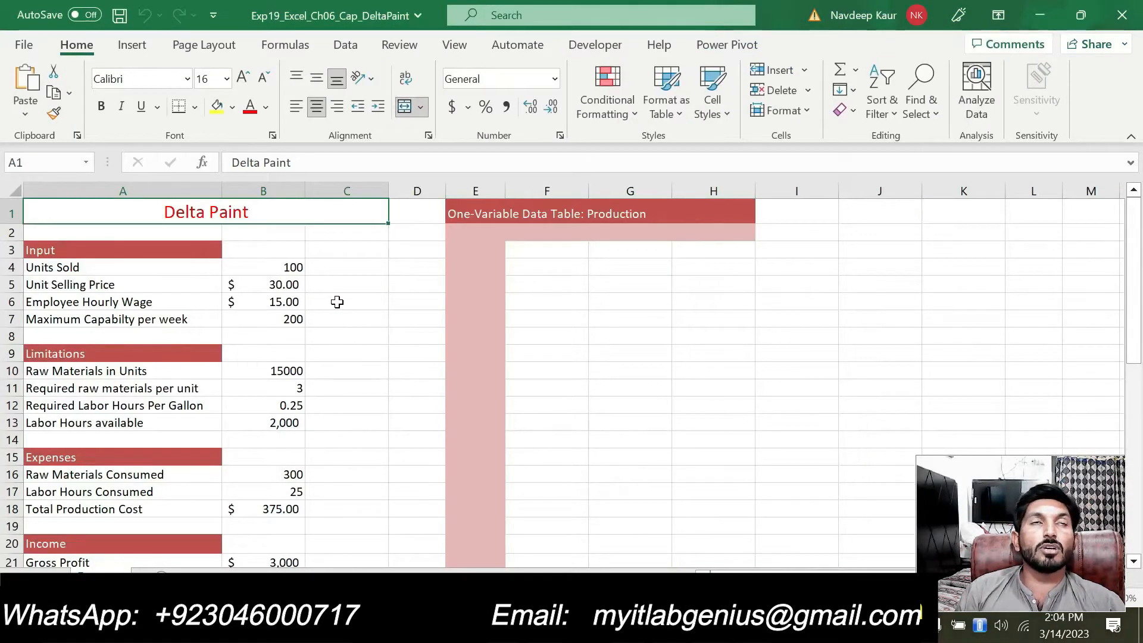
{"action": "left_click", "coordinate": [332, 269]}
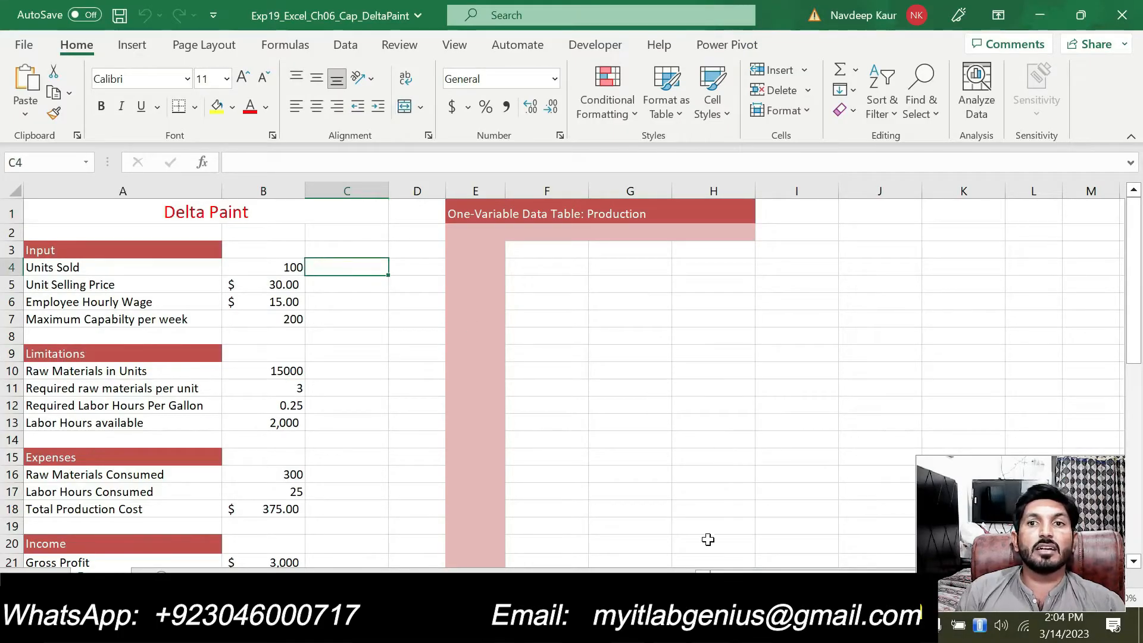
Return to the Word instructions and highlight the step 2 instruction about creating range names in green
{"action": "left_click", "coordinate": [619, 625]}
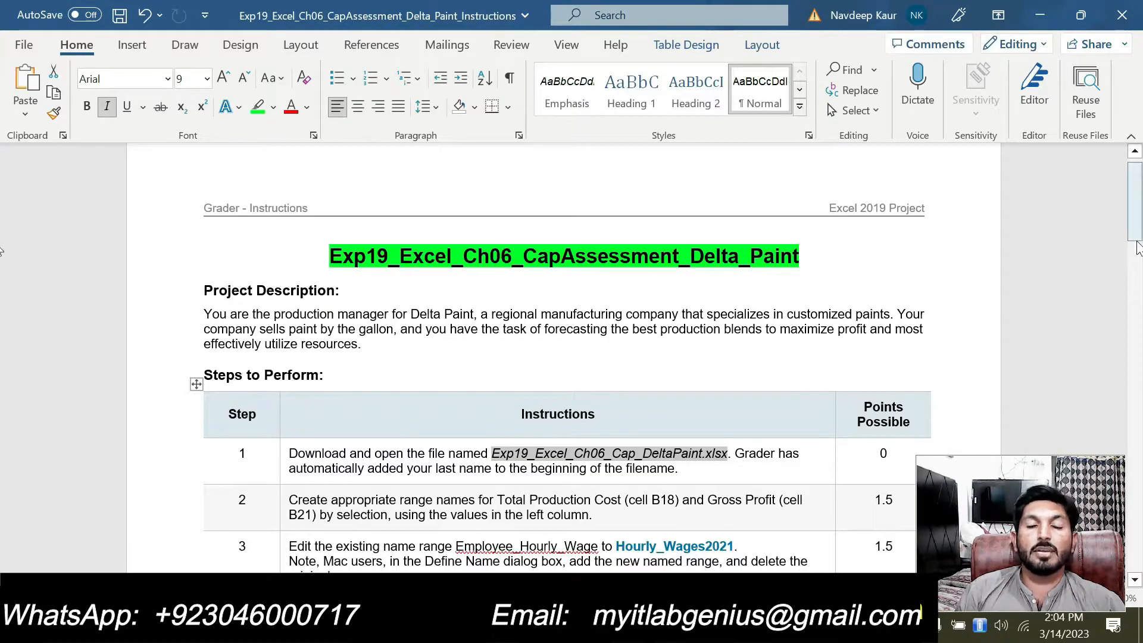
{"action": "left_click_drag", "start_coordinate": [1136, 238], "coordinate": [1136, 286]}
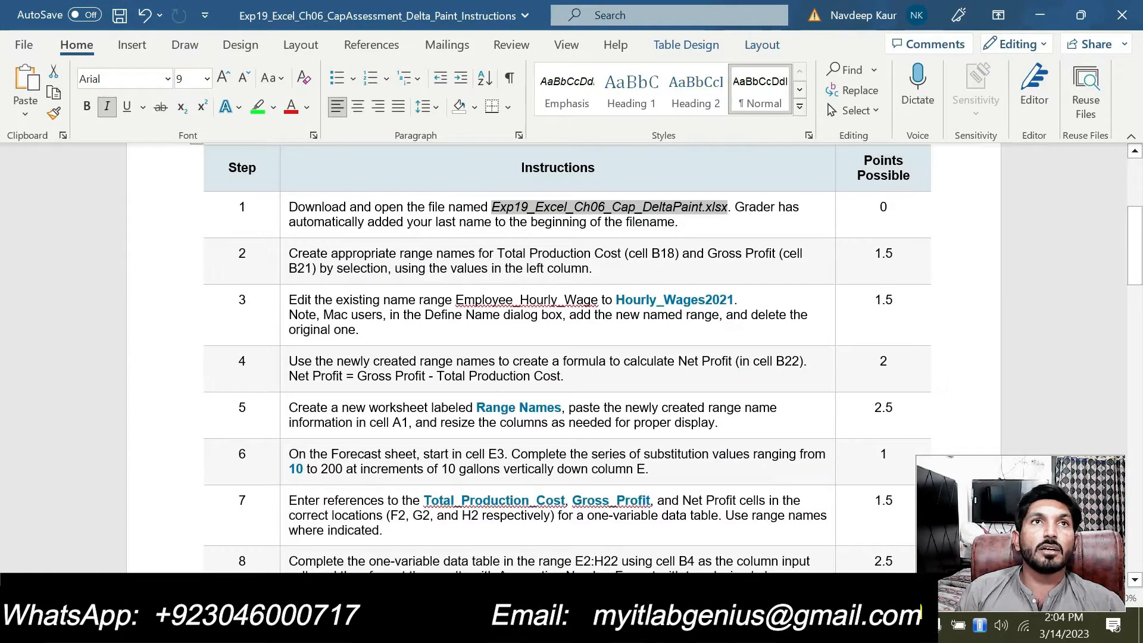
{"action": "left_click_drag", "start_coordinate": [289, 253], "coordinate": [592, 269]}
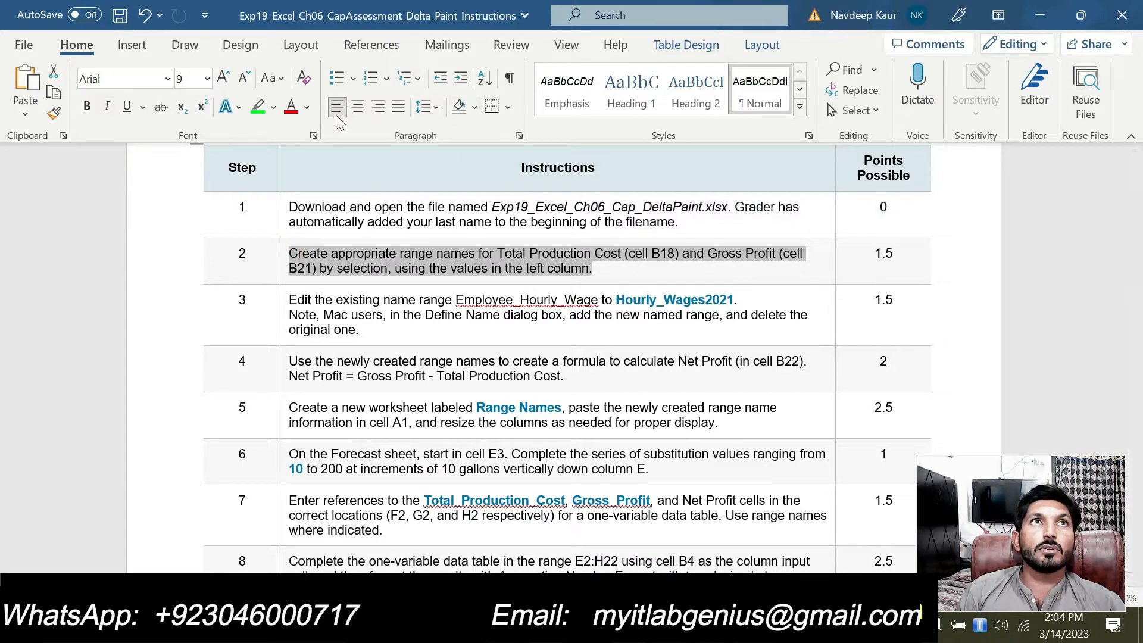
{"action": "left_click", "coordinate": [258, 107]}
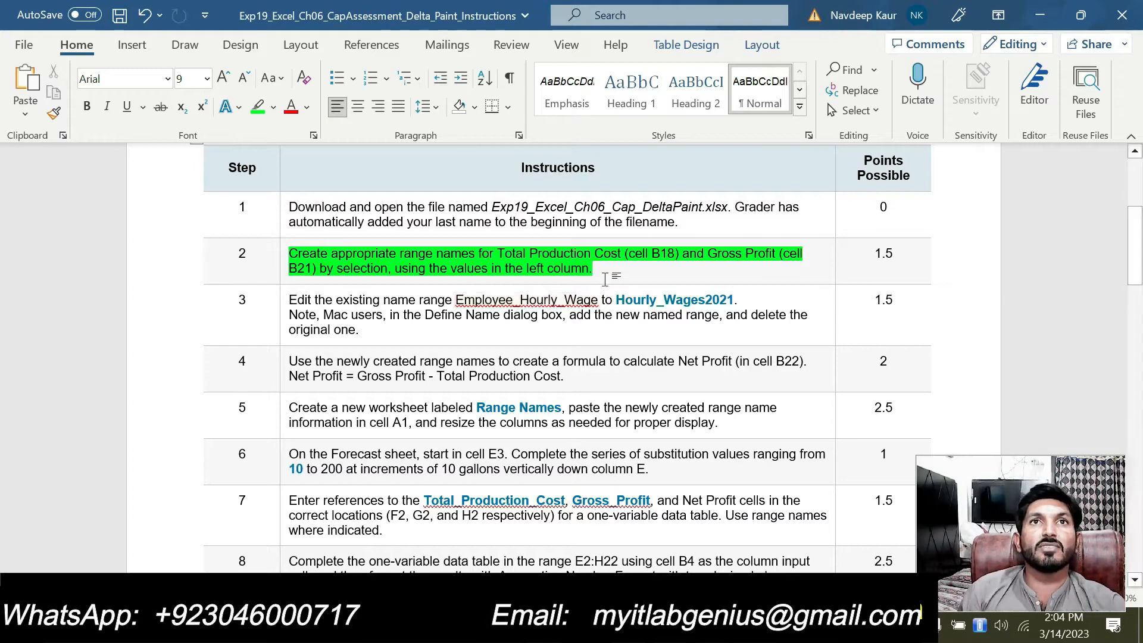
{"action": "key", "text": "ctrl+z"}
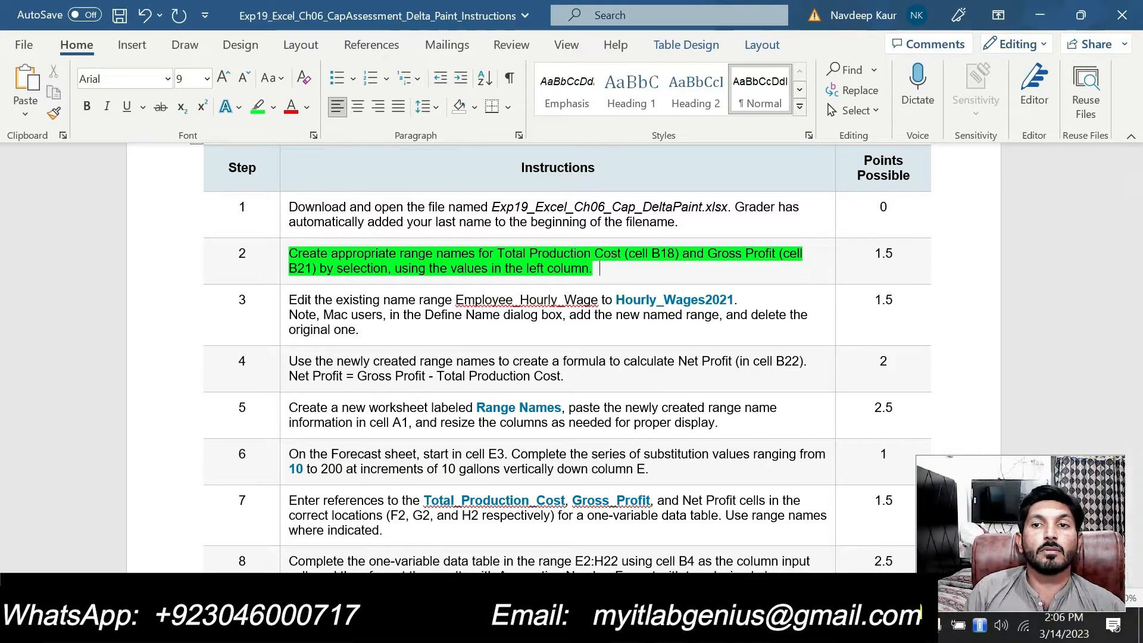
Switch to the Excel workbook and assign the range name Total_Production_Cost to cell B18
{"action": "key", "text": "alt+Tab"}
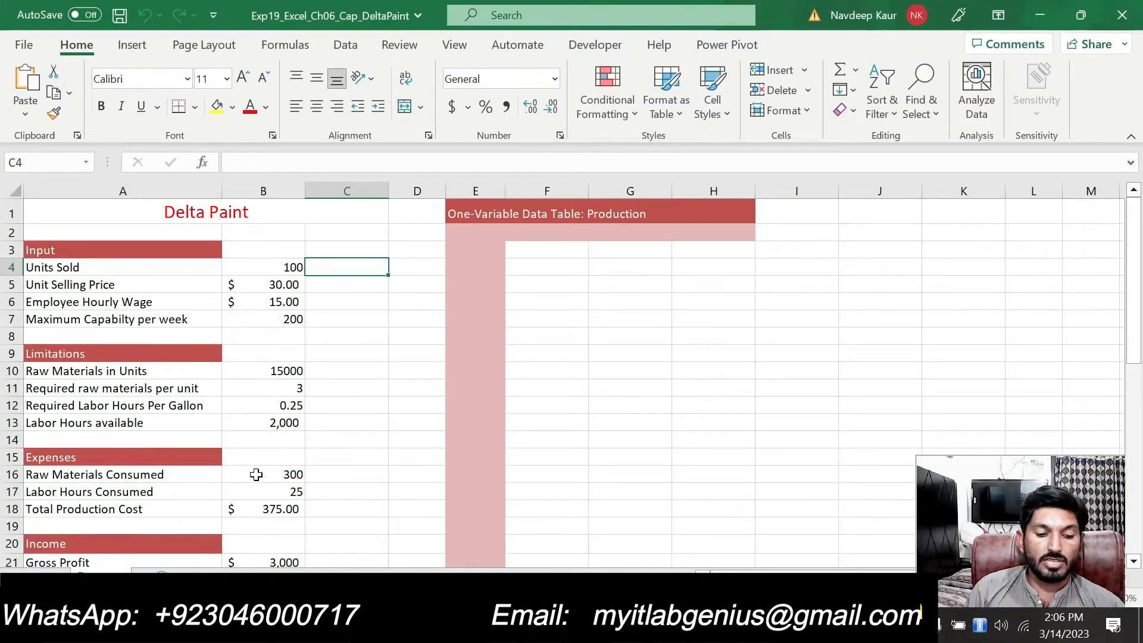
{"action": "left_click", "coordinate": [265, 506]}
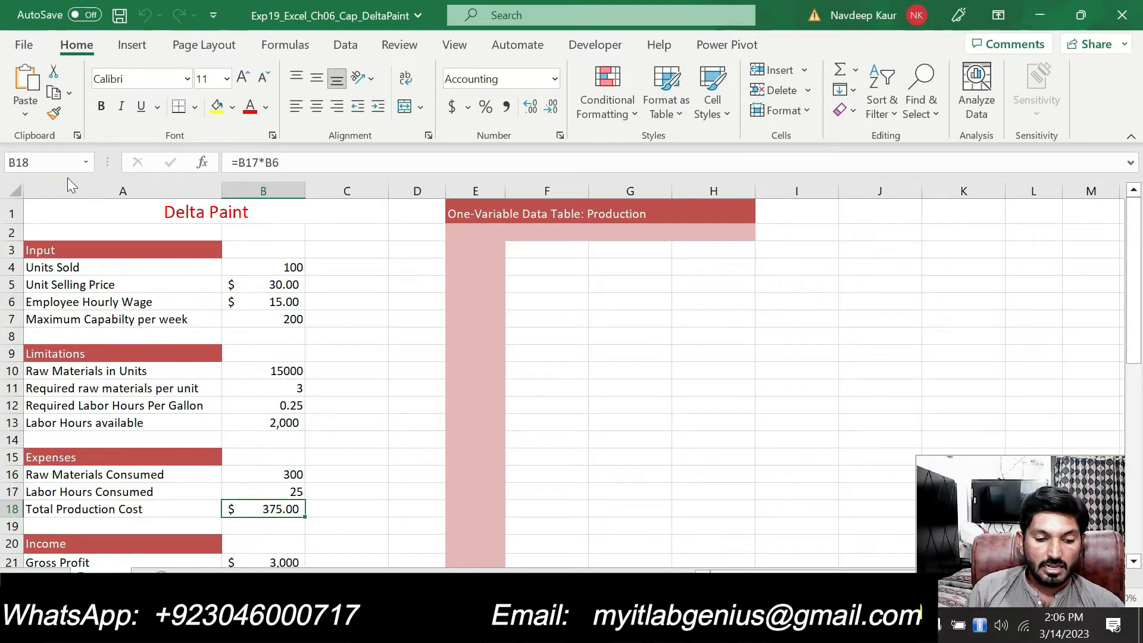
{"action": "left_click", "coordinate": [56, 165]}
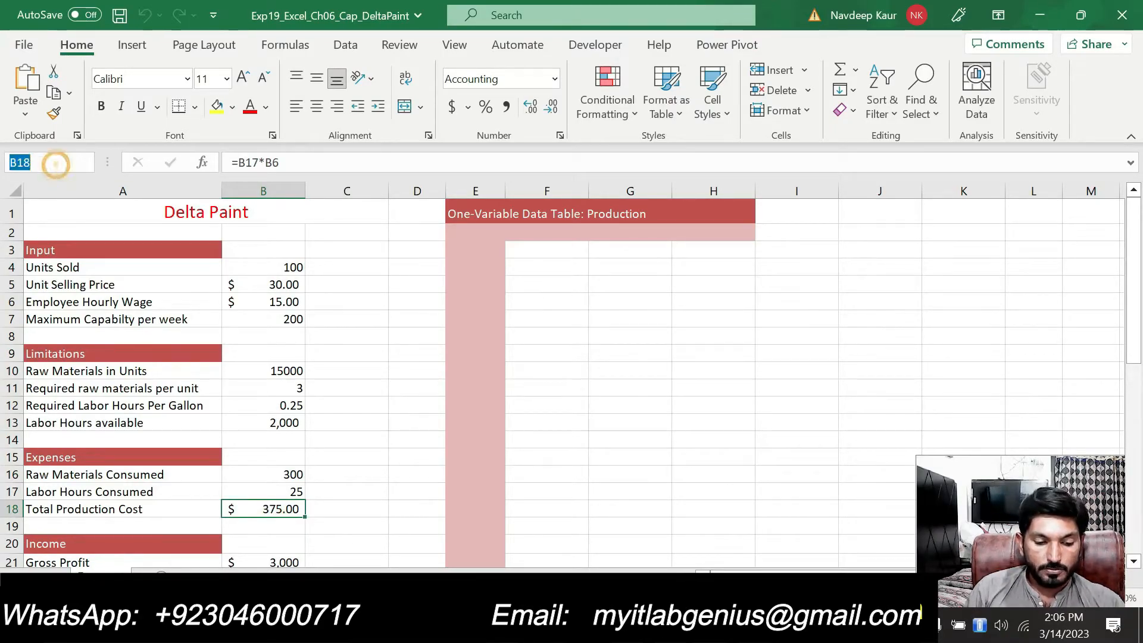
{"action": "type", "text": "Total"}
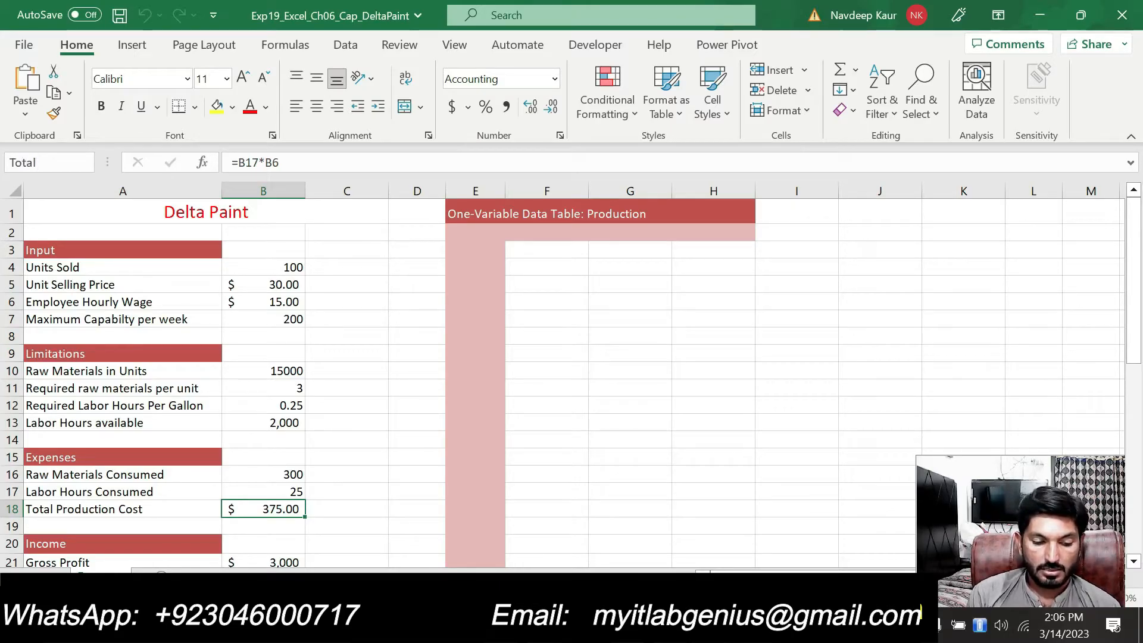
{"action": "type", "text": "_O"}
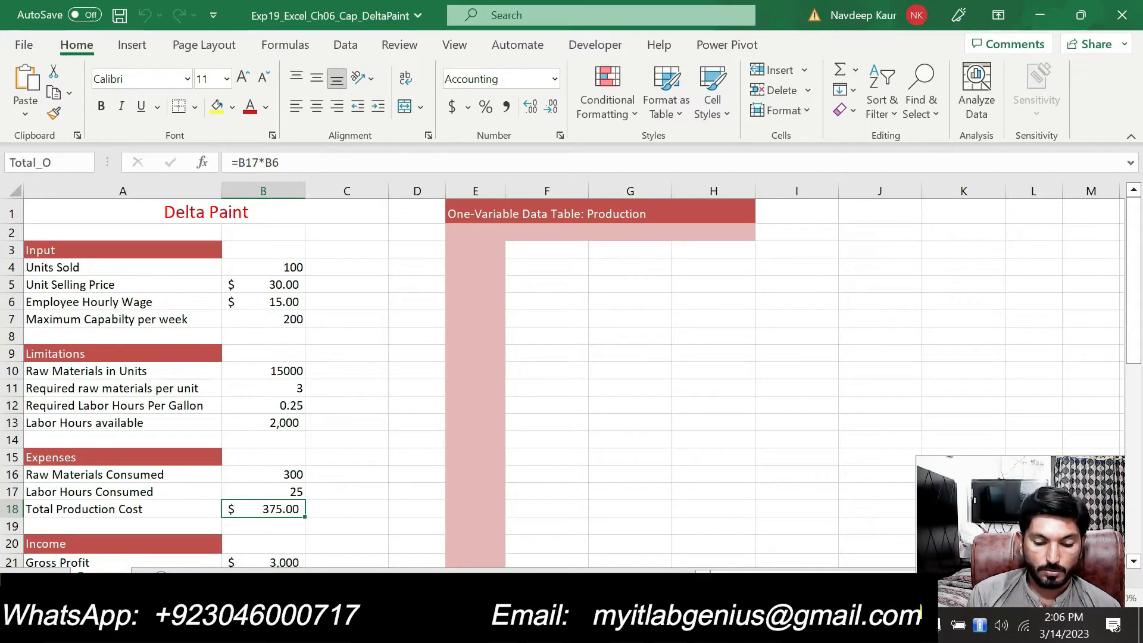
{"action": "key", "text": "BackSpace"}
{"action": "type", "text": "P"}
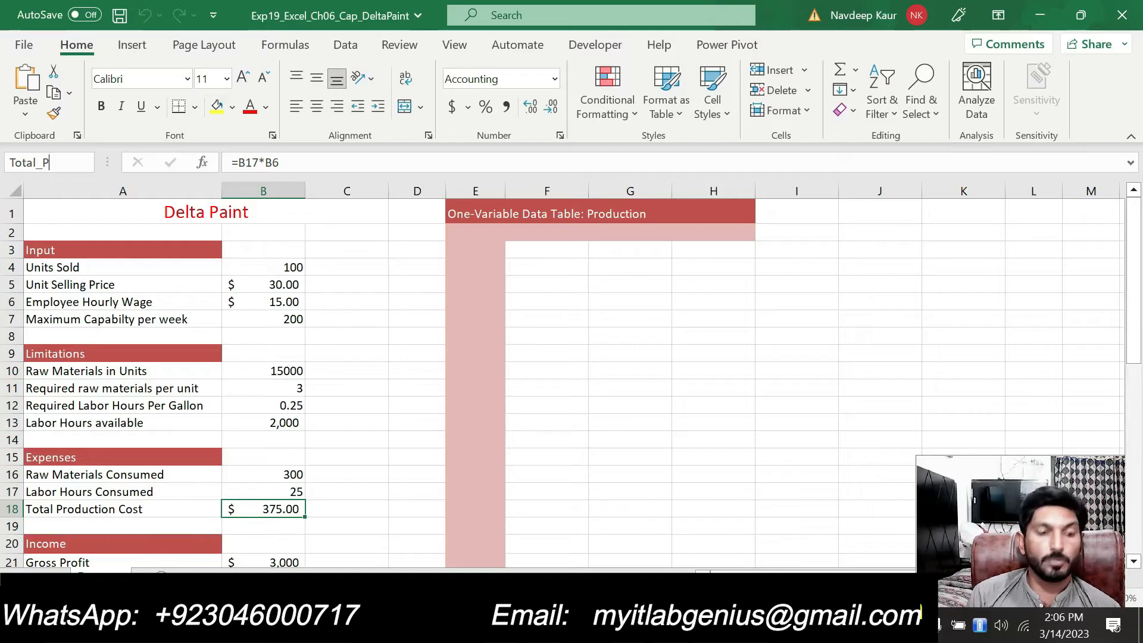
{"action": "type", "text": "roducti"}
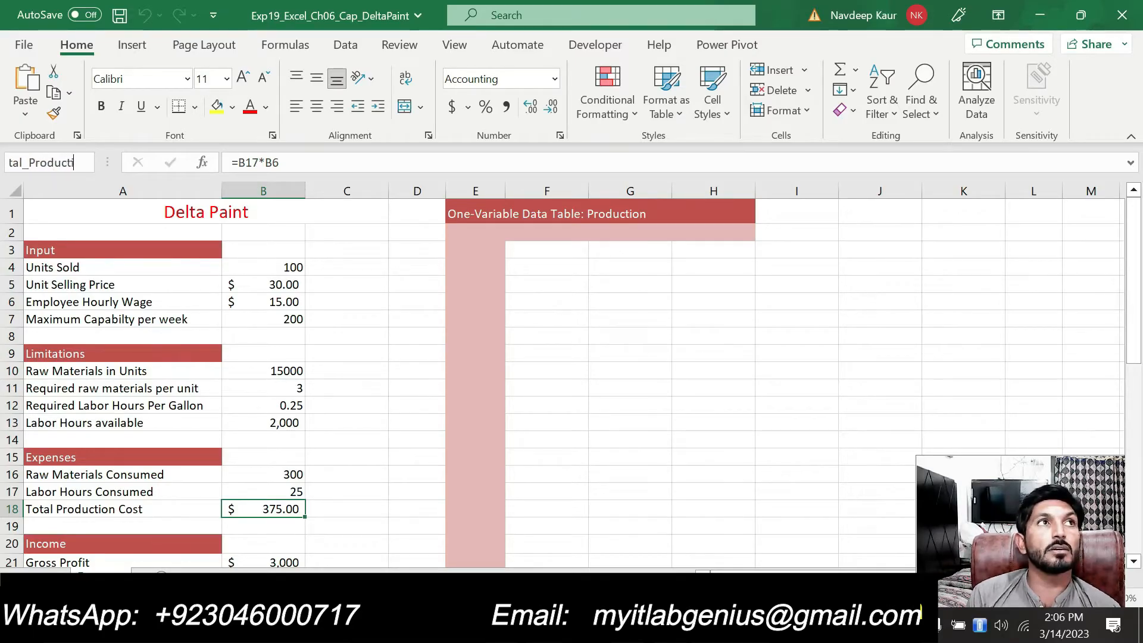
{"action": "type", "text": "on_"}
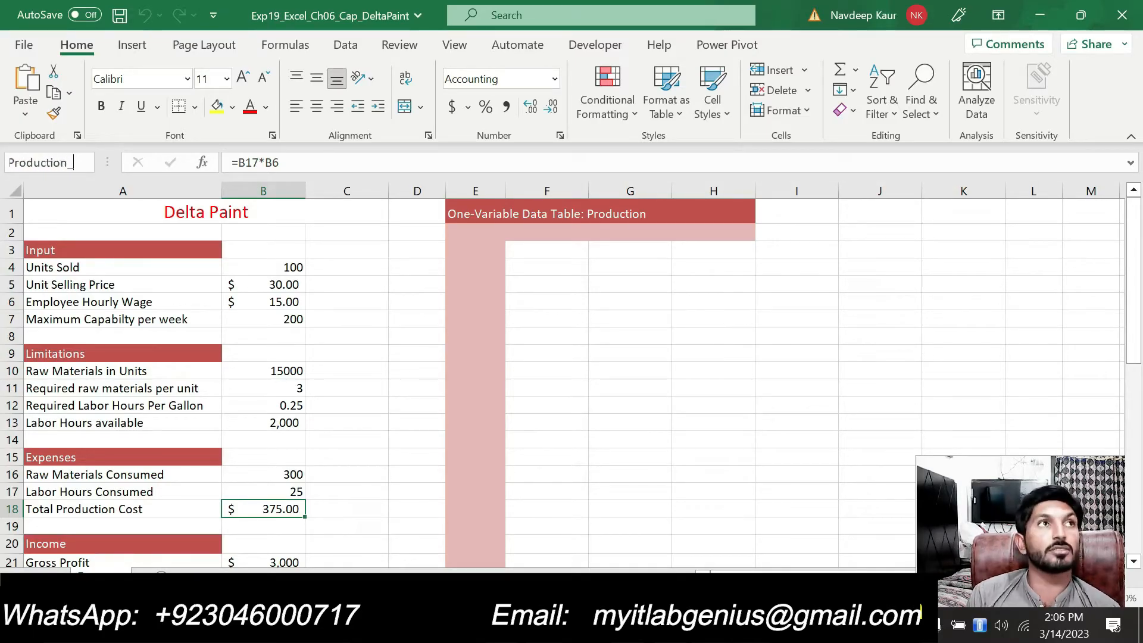
{"action": "type", "text": "V"}
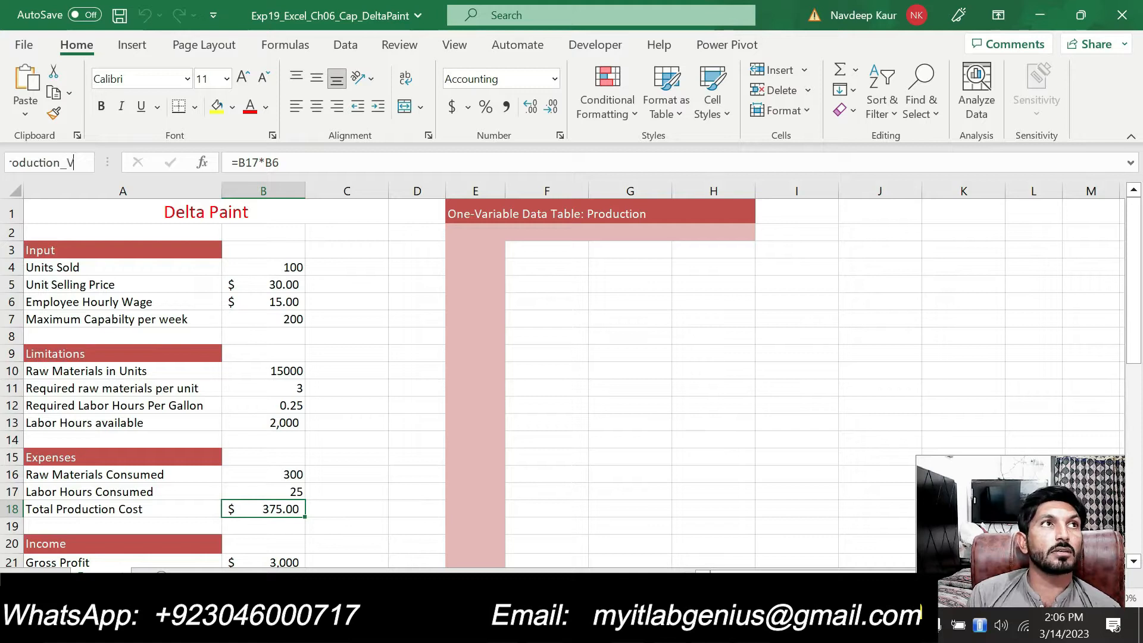
{"action": "key", "text": "BackSpace"}
{"action": "type", "text": "Cost"}
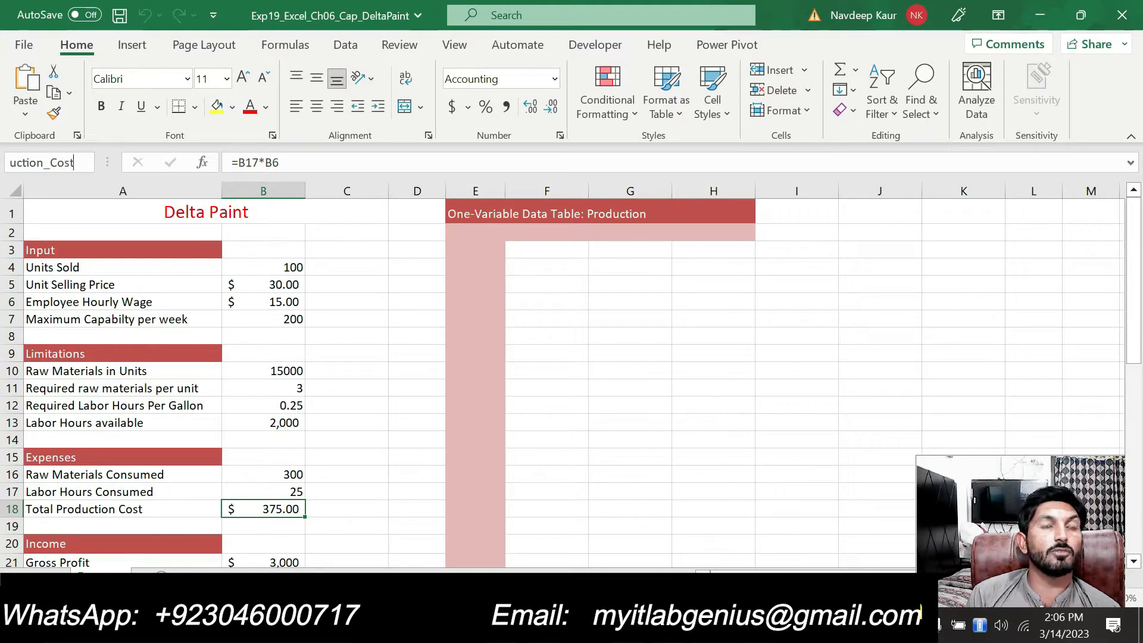
{"action": "key", "text": "Return"}
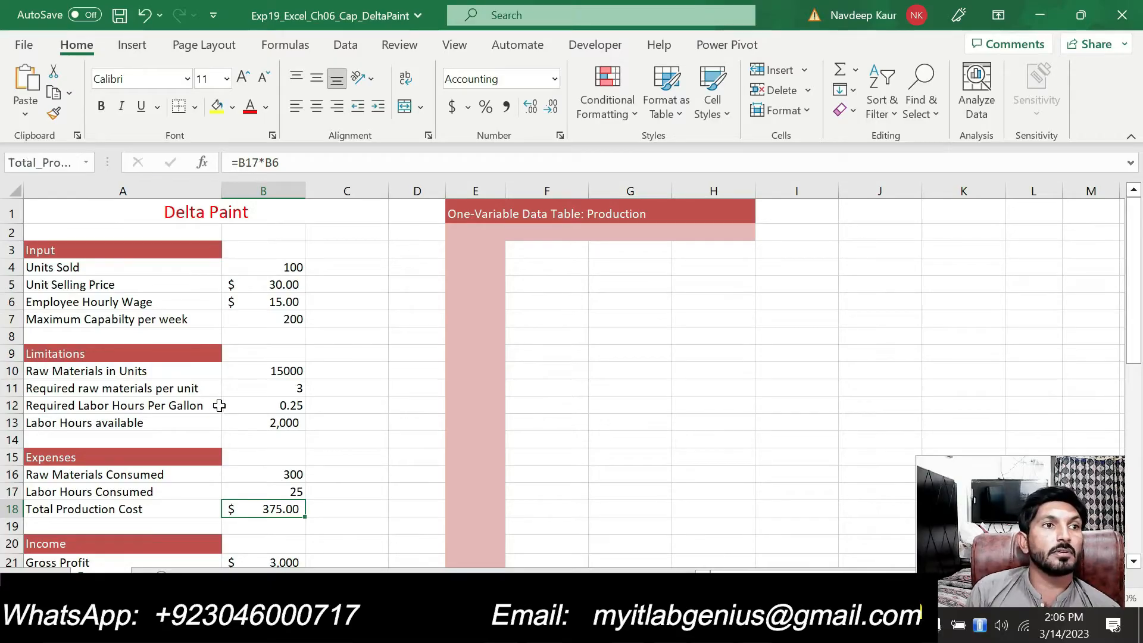
Assign the range name Gross_Profit to cell B21
{"action": "left_click", "coordinate": [275, 560]}
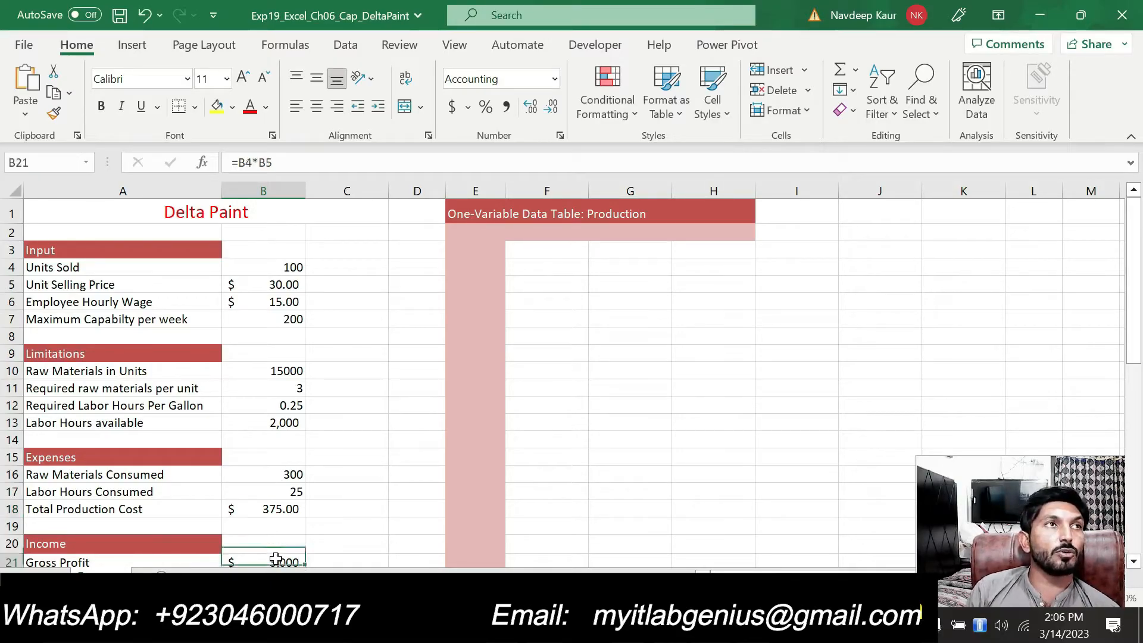
{"action": "left_click", "coordinate": [54, 162]}
{"action": "type", "text": "Gross_"}
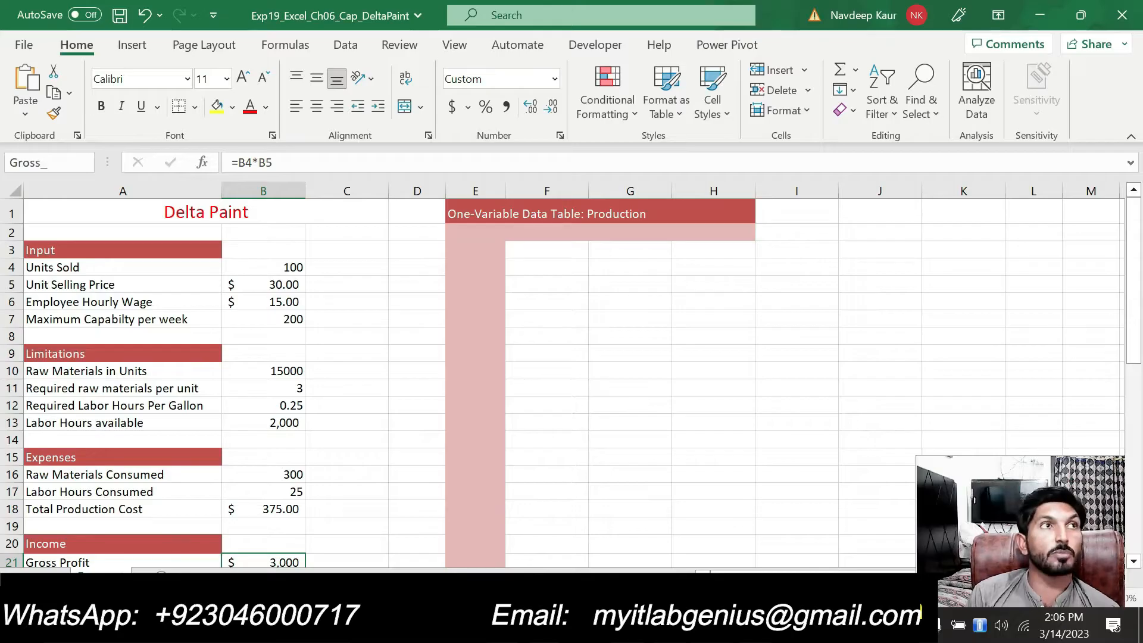
{"action": "type", "text": "Pr"}
{"action": "type", "text": "of"}
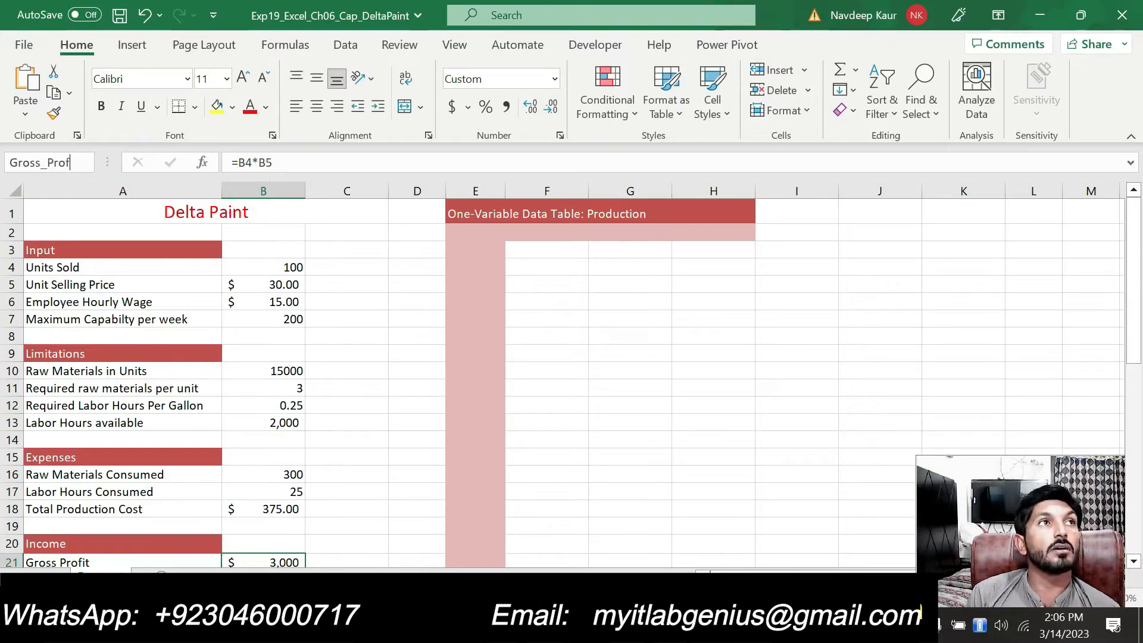
{"action": "type", "text": "tit"}
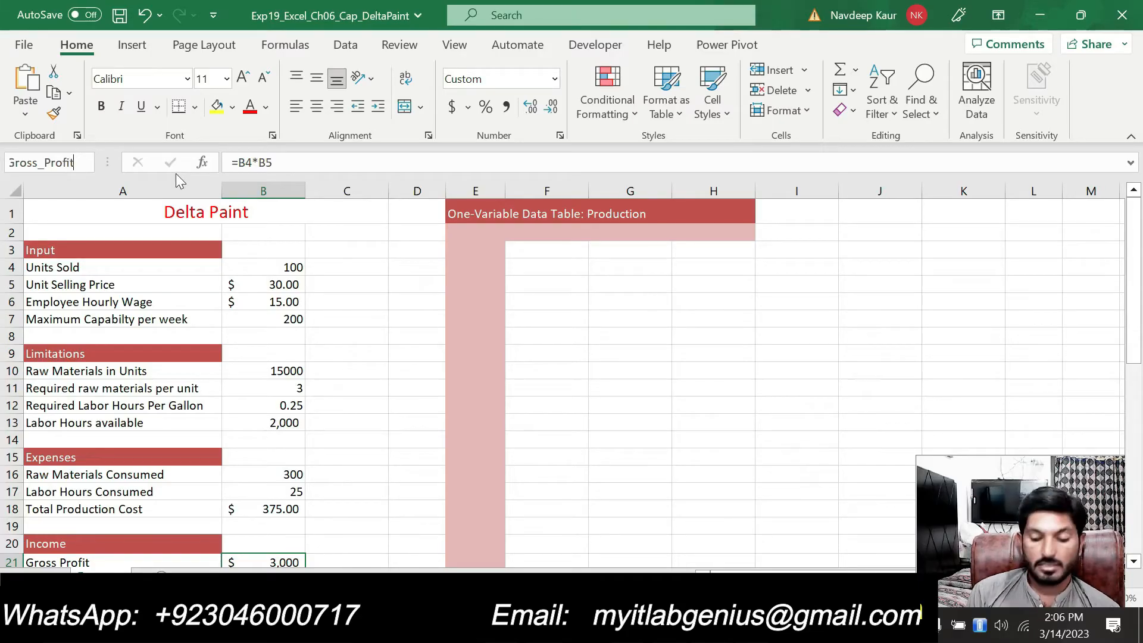
{"action": "key", "text": "Return"}
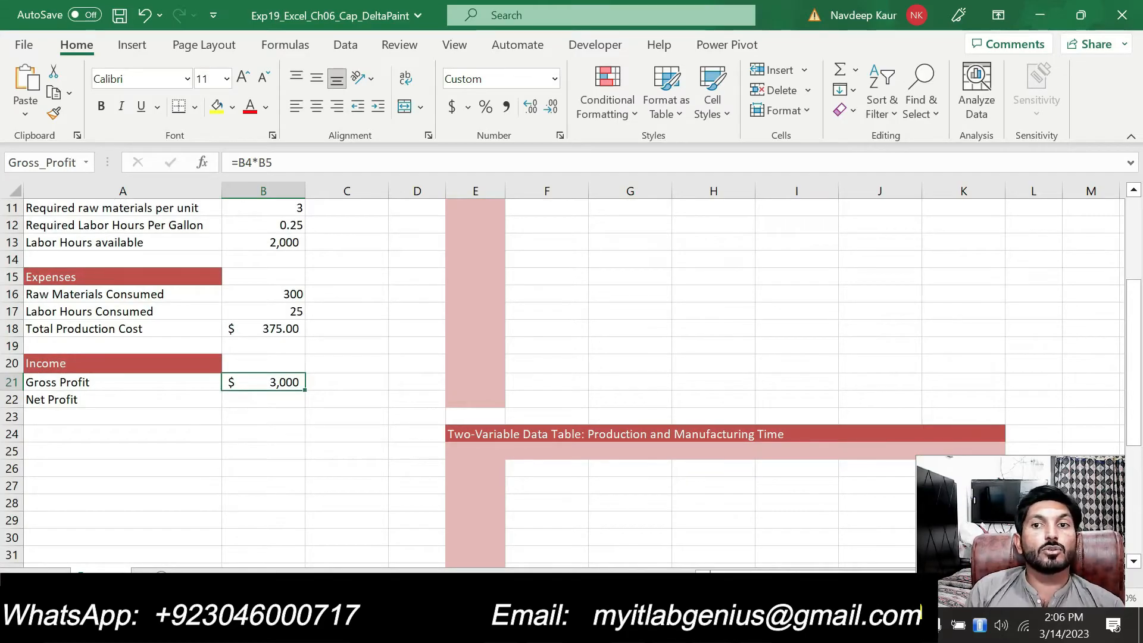
In the Word instructions, remove the highlight from step 2 and highlight the step 3 instruction in green
{"action": "key", "text": "alt+Tab"}
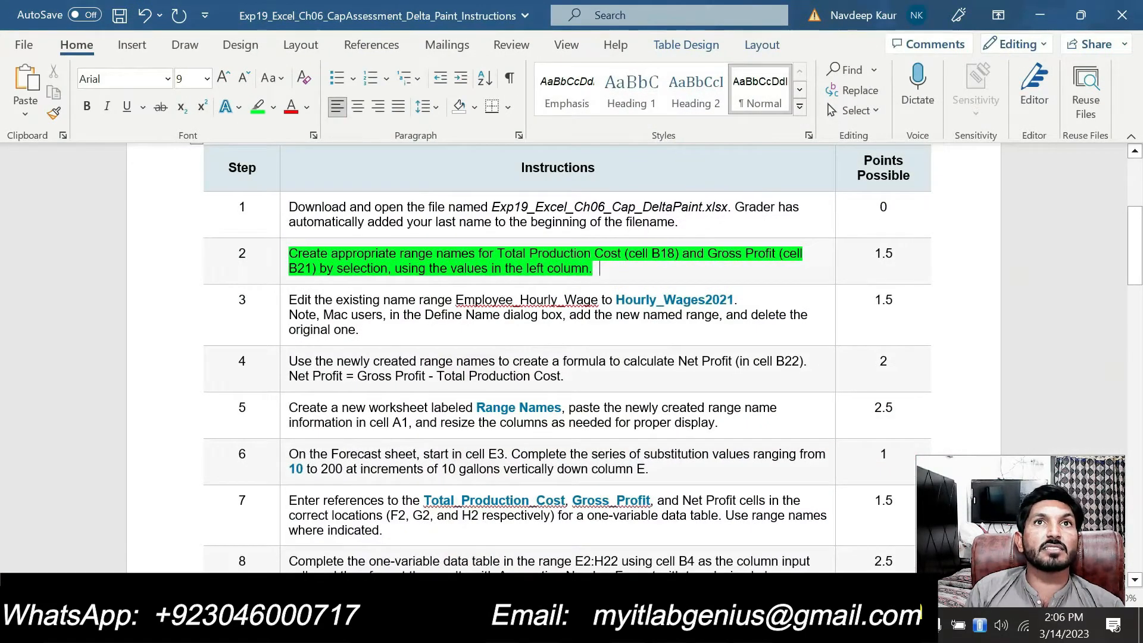
{"action": "left_click_drag", "start_coordinate": [289, 253], "coordinate": [597, 273]}
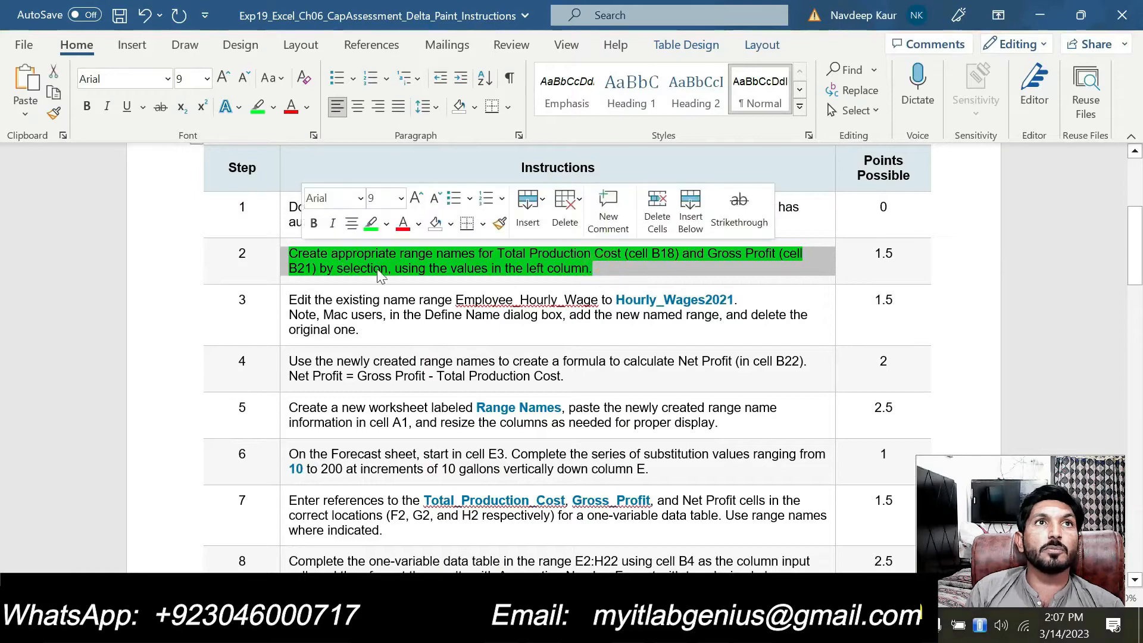
{"action": "left_click", "coordinate": [369, 223]}
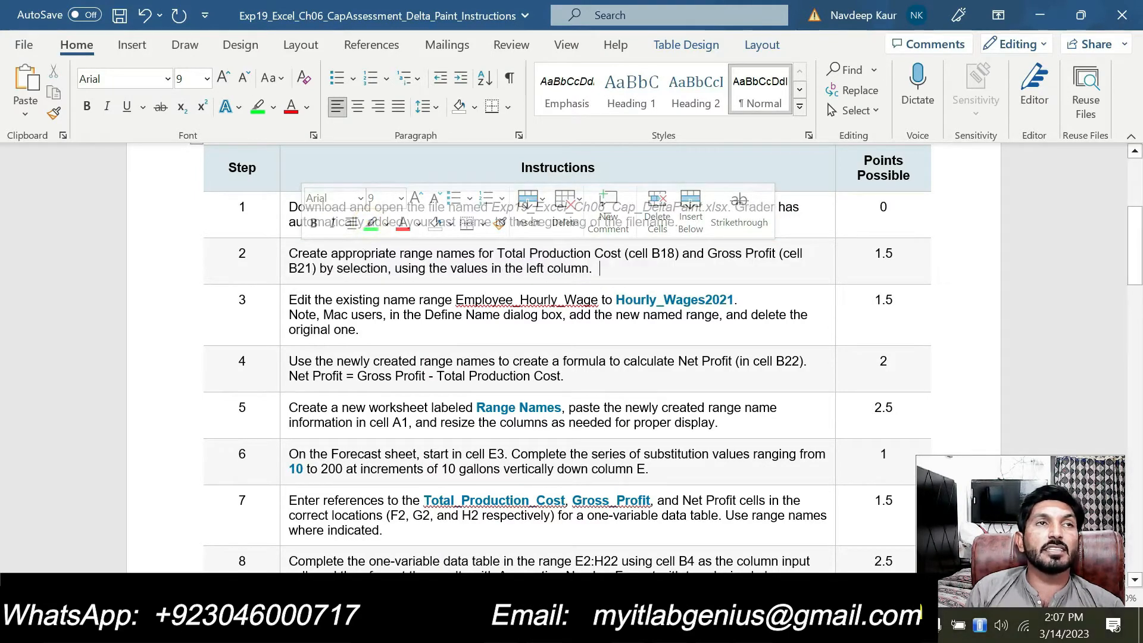
{"action": "left_click_drag", "start_coordinate": [290, 300], "coordinate": [360, 330]}
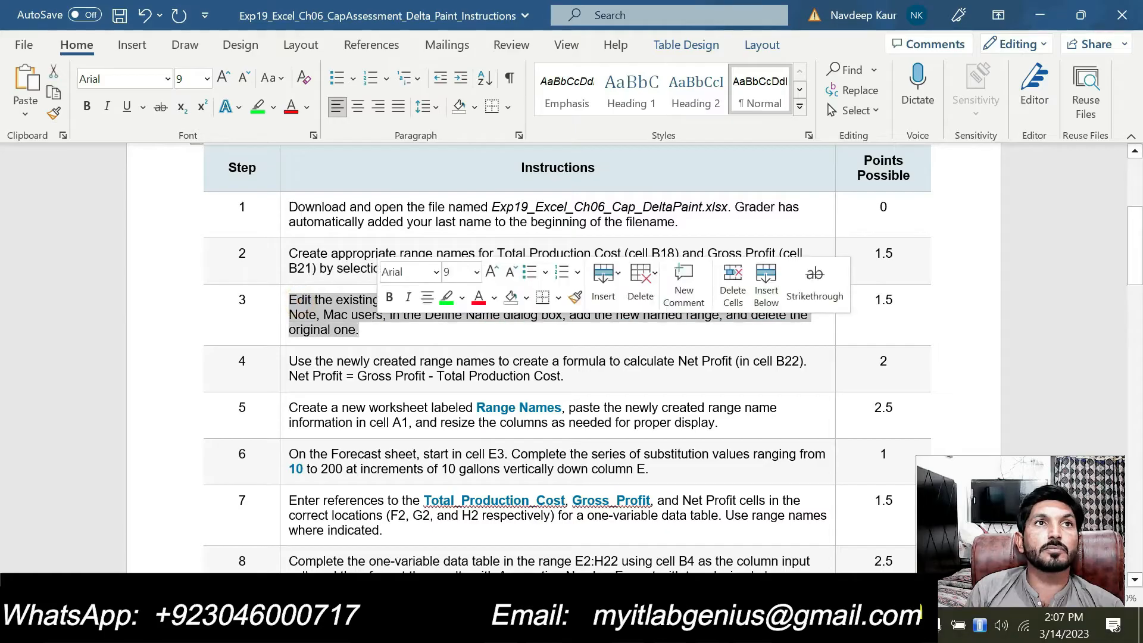
{"action": "left_click", "coordinate": [445, 299]}
{"action": "left_click", "coordinate": [425, 332]}
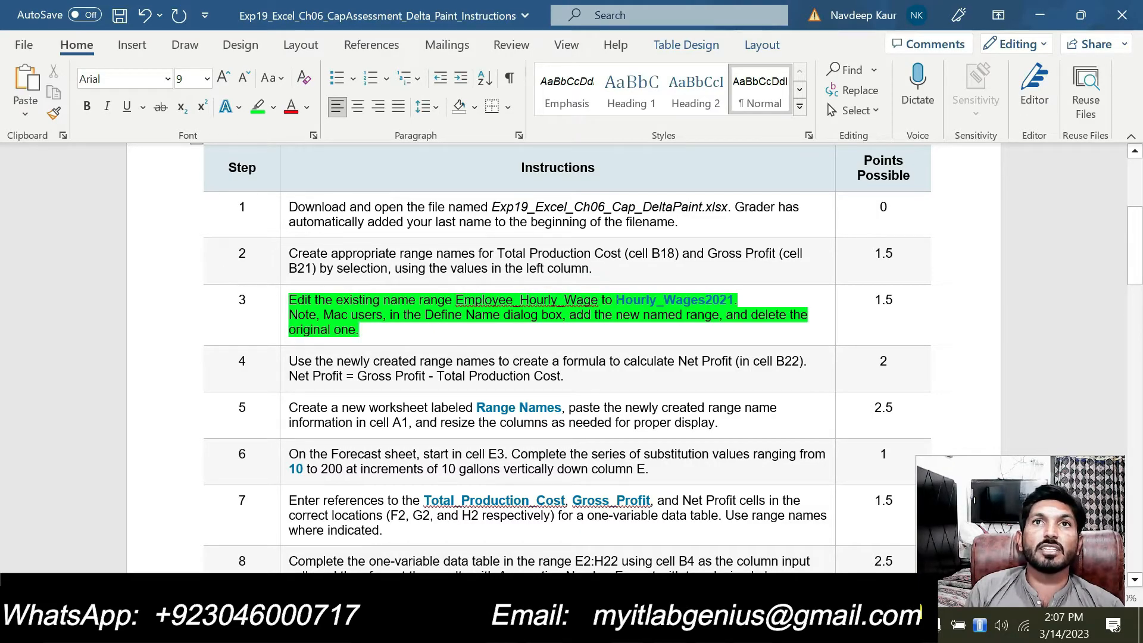
Copy the new range name Hourly_Wages2021 from the step 3 instruction
{"action": "double_click", "coordinate": [620, 299]}
{"action": "key", "text": "shift+Right"}
{"action": "left_click_drag", "start_coordinate": [738, 298], "coordinate": [734, 296]}
{"action": "key", "text": "ctrl+c"}
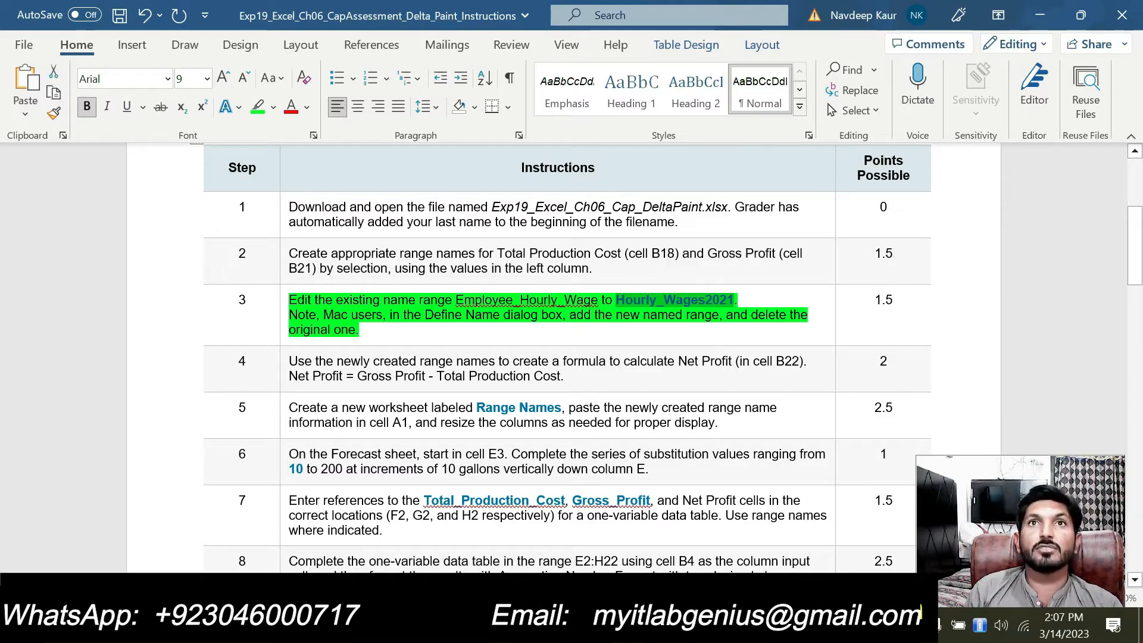
{"action": "left_click", "coordinate": [754, 293]}
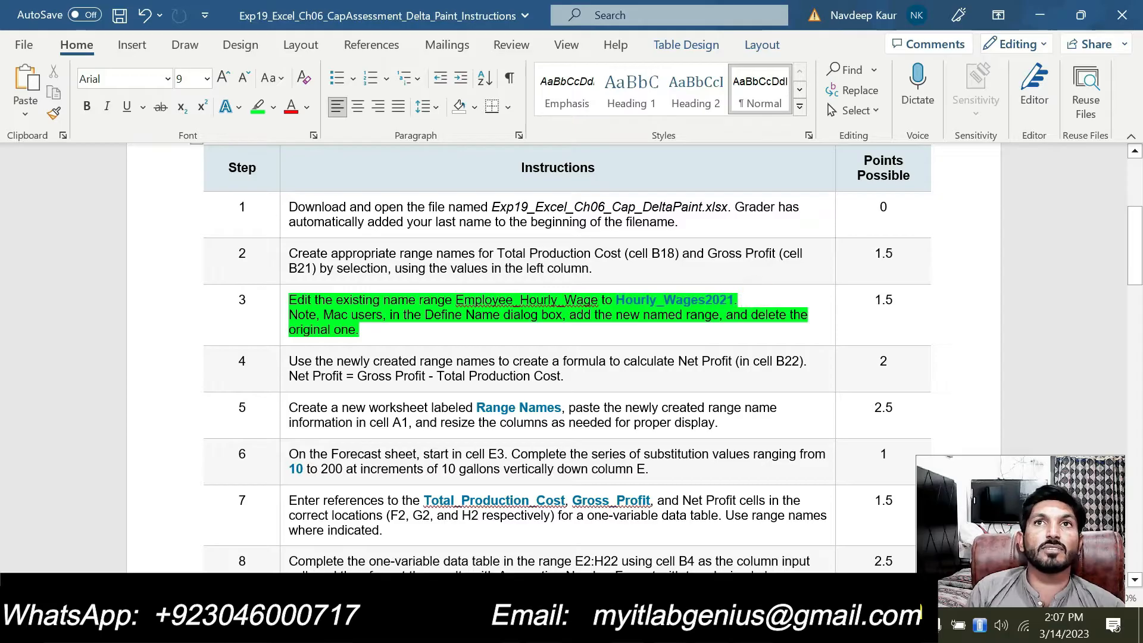
{"action": "left_click", "coordinate": [753, 300]}
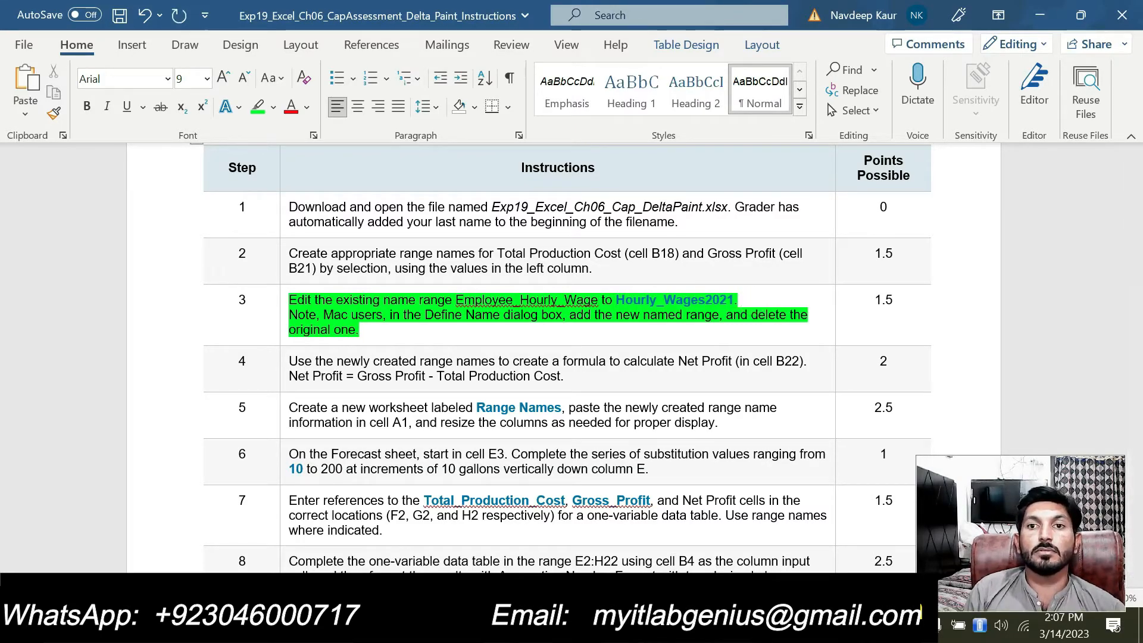
Switch to the Excel workbook and rename the existing range name Employee_Hourly_Wage to Hourly_Wages2021
{"action": "left_click", "coordinate": [727, 625]}
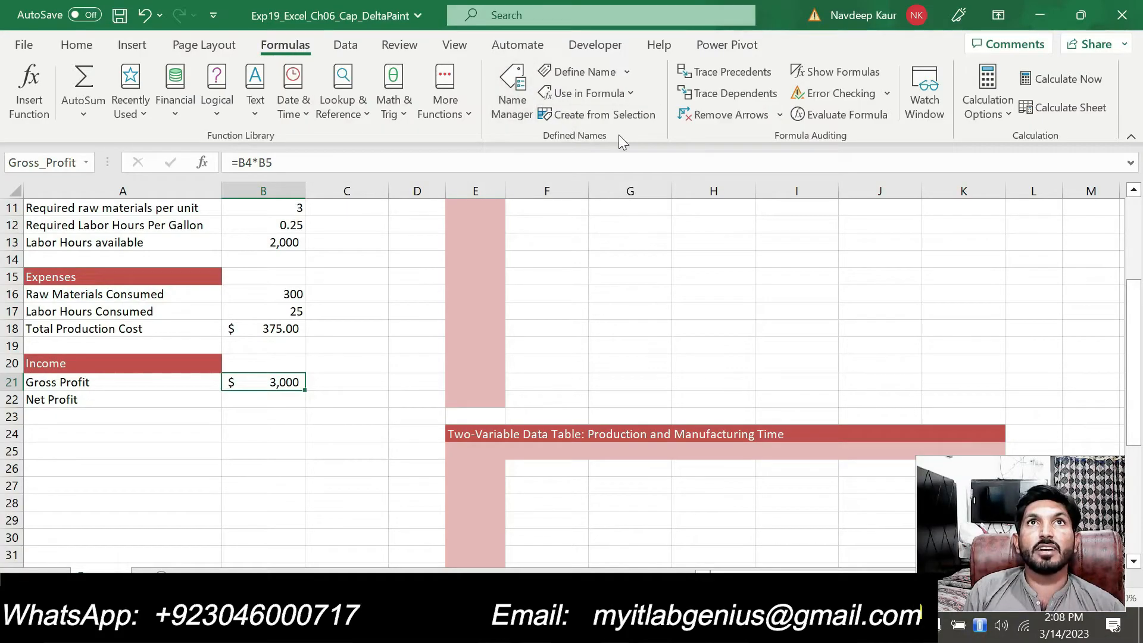
{"action": "left_click", "coordinate": [512, 101]}
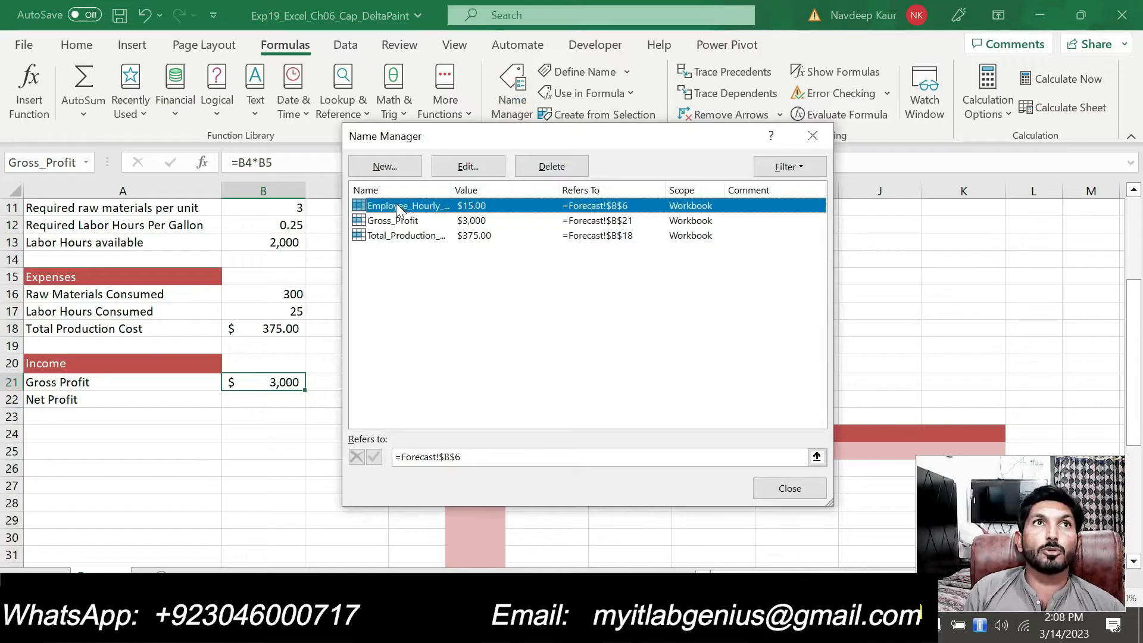
{"action": "key", "text": "alt+Tab"}
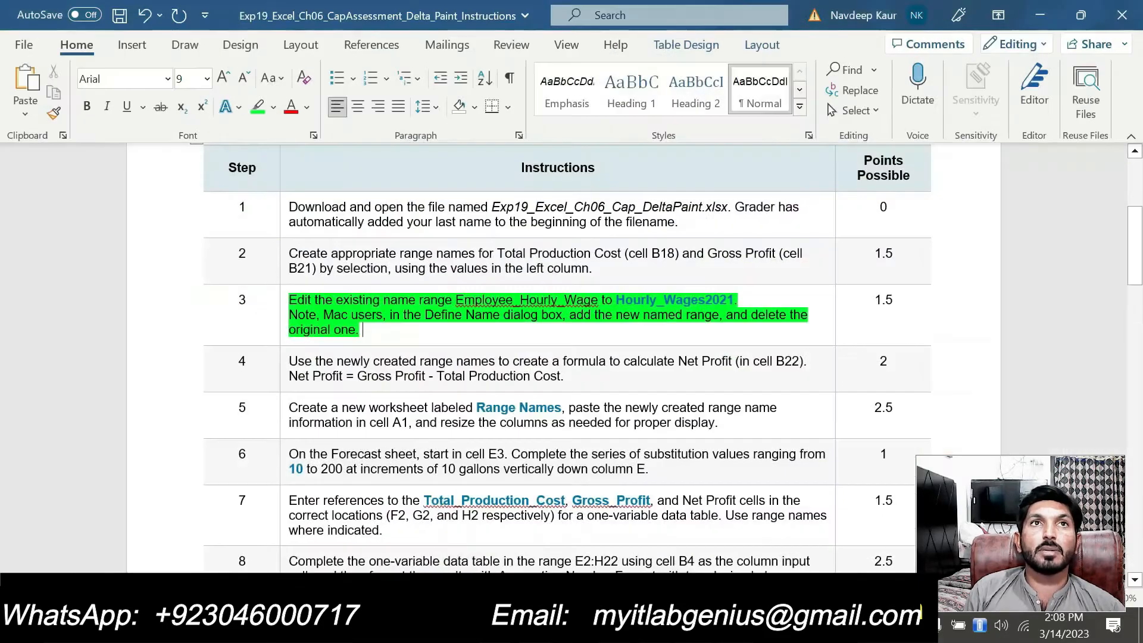
{"action": "key", "text": "alt+Tab"}
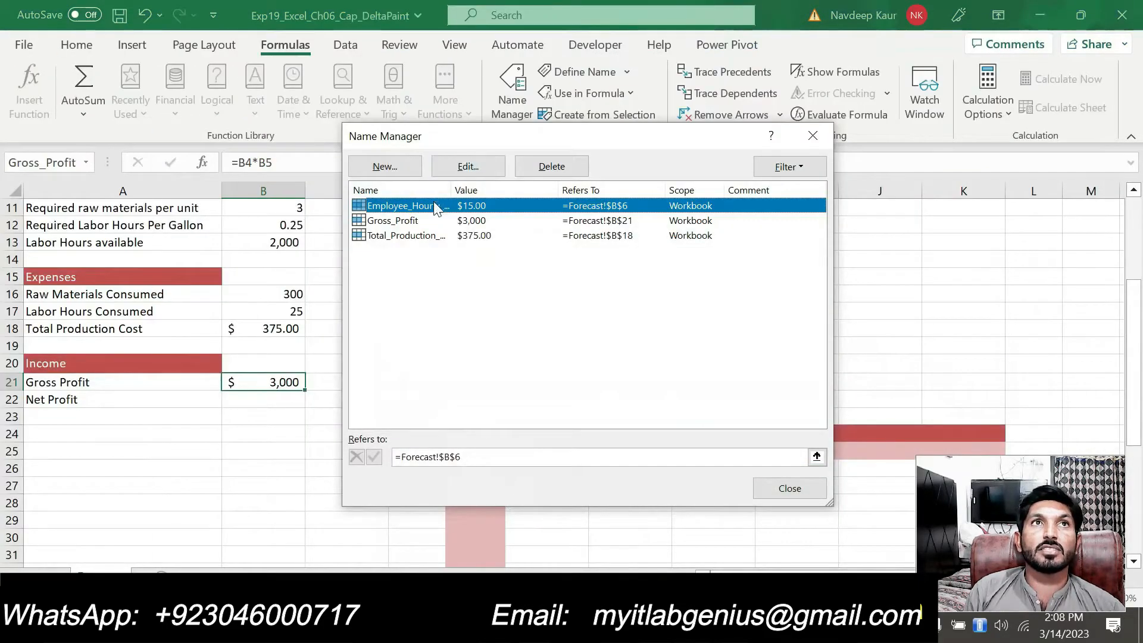
{"action": "key", "text": "Escape"}
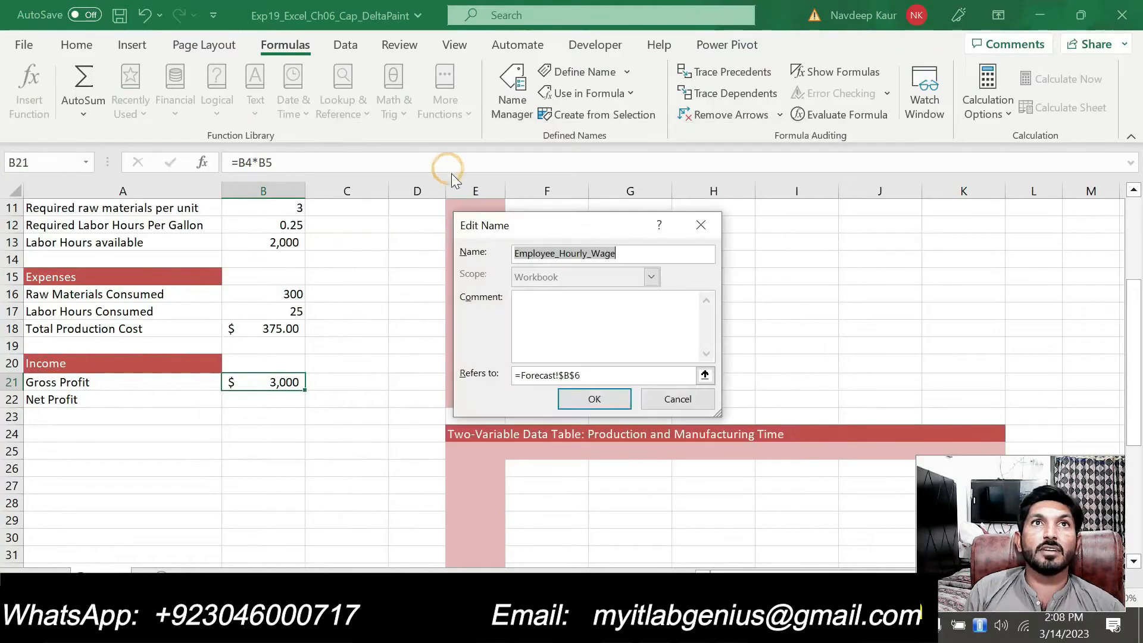
{"action": "key", "text": "ctrl+v"}
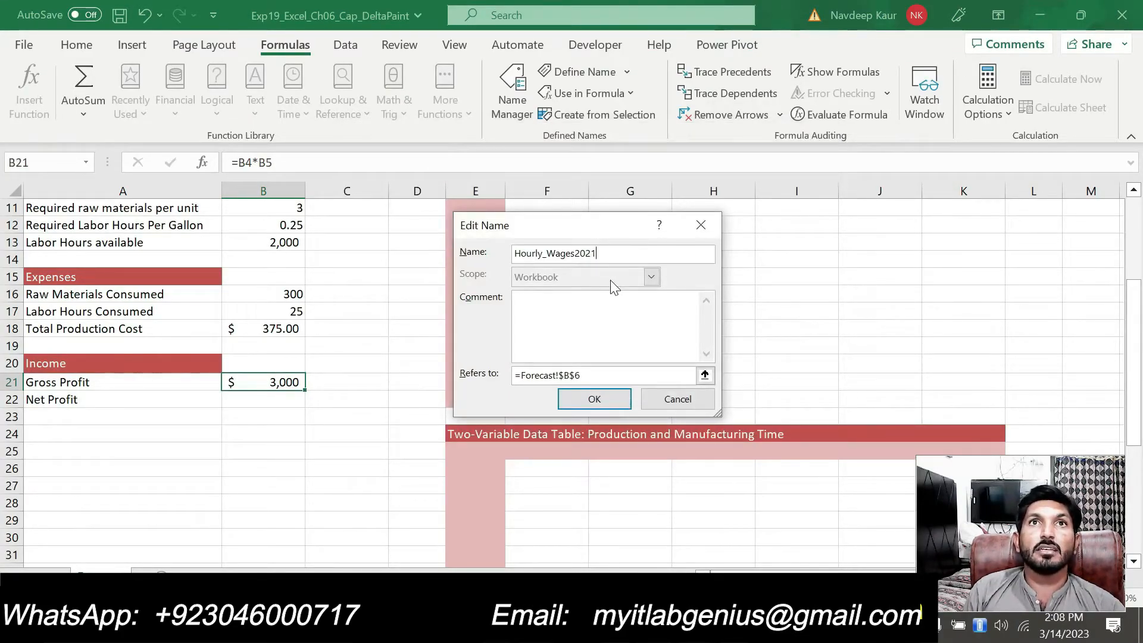
{"action": "key", "text": "BackSpace"}
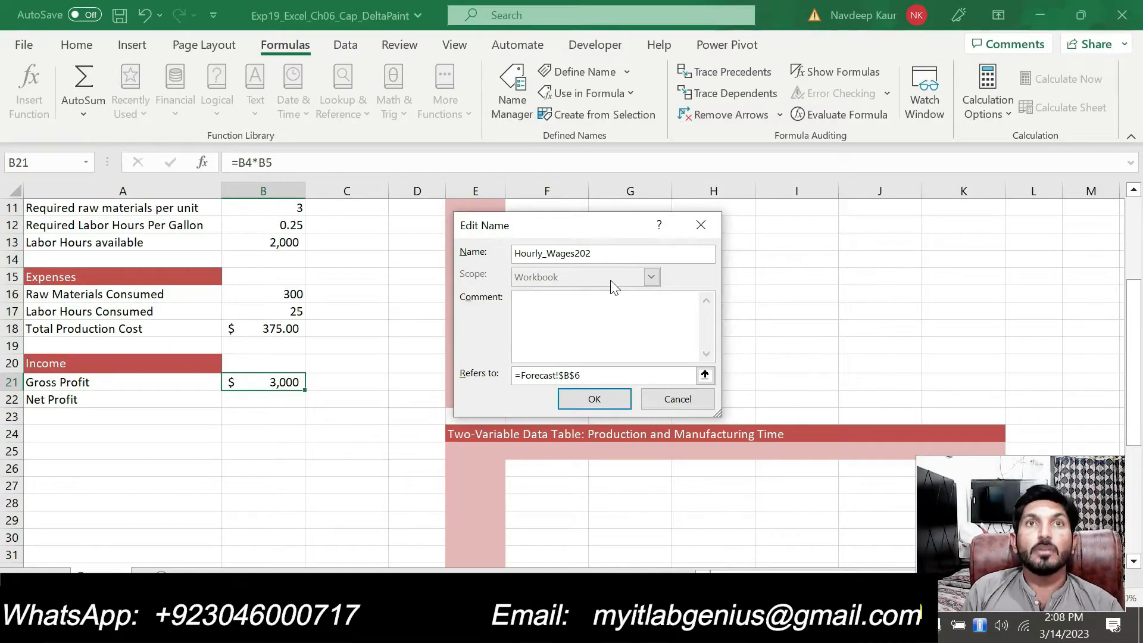
{"action": "type", "text": "1"}
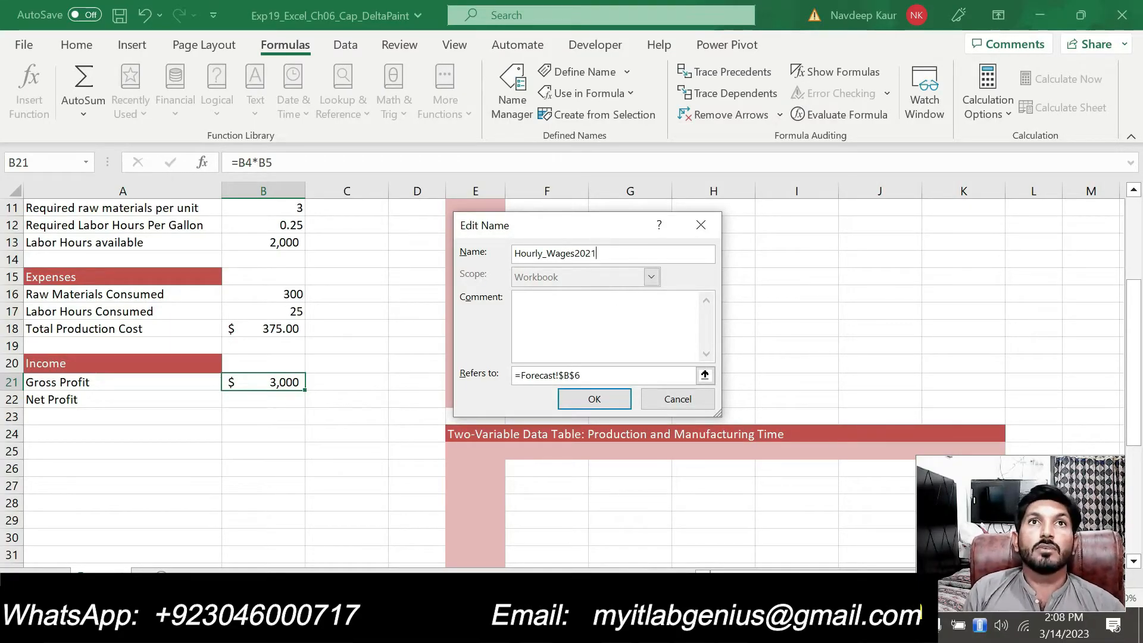
{"action": "left_click", "coordinate": [596, 401]}
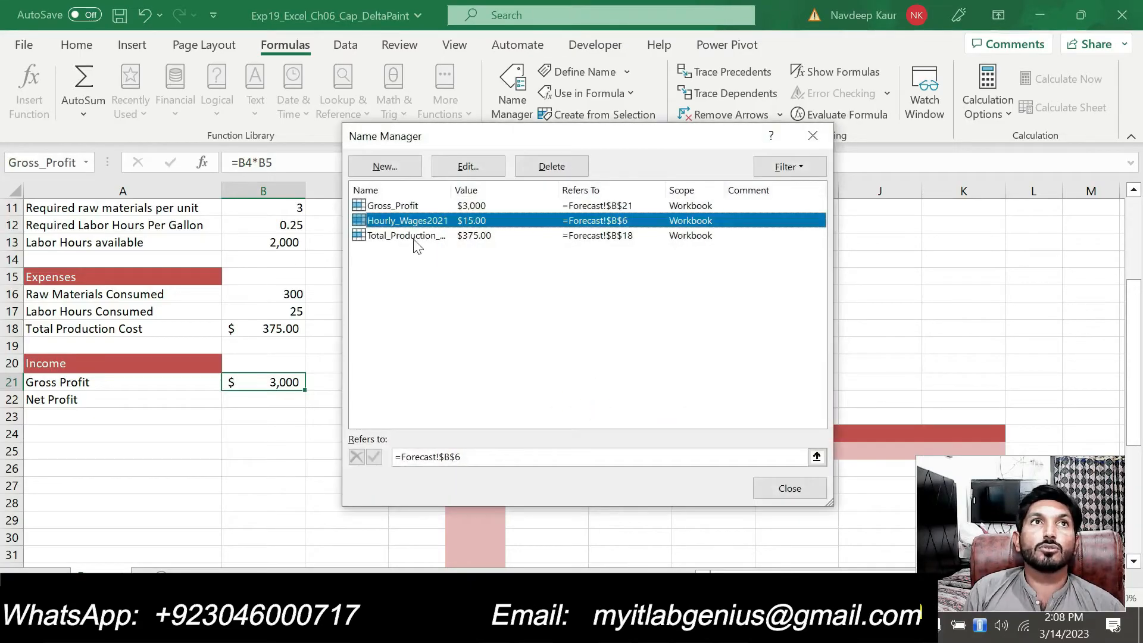
{"action": "left_click", "coordinate": [779, 493]}
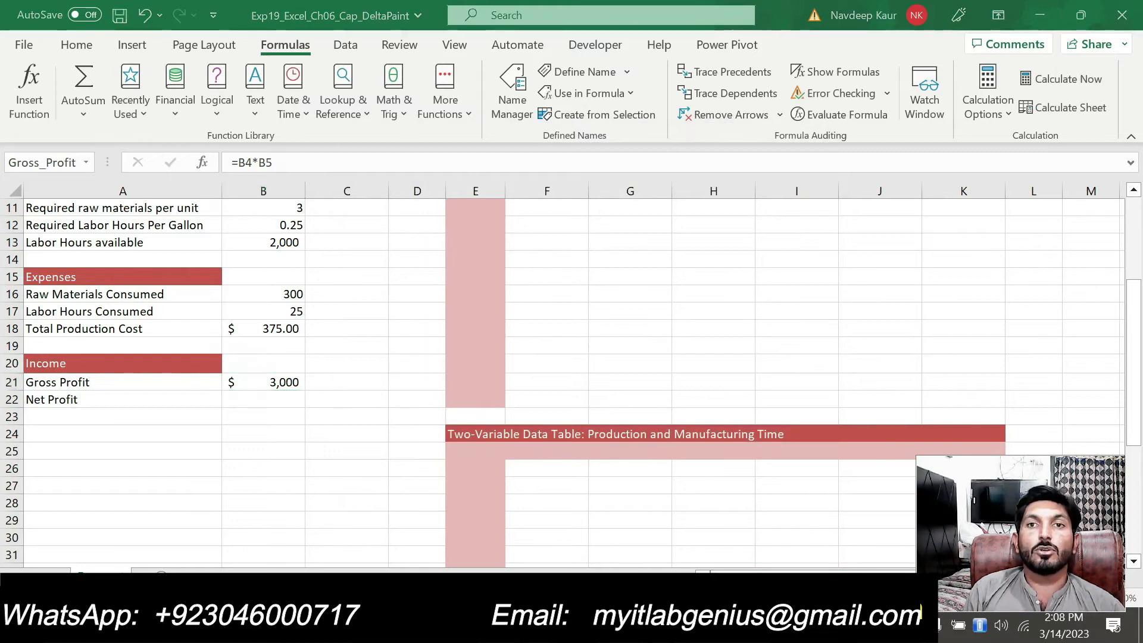
In the Word instructions, remove the highlight from step 3 and highlight the step 4 instruction in green
{"action": "key", "text": "alt+Tab"}
{"action": "left_click_drag", "start_coordinate": [370, 330], "coordinate": [289, 300]}
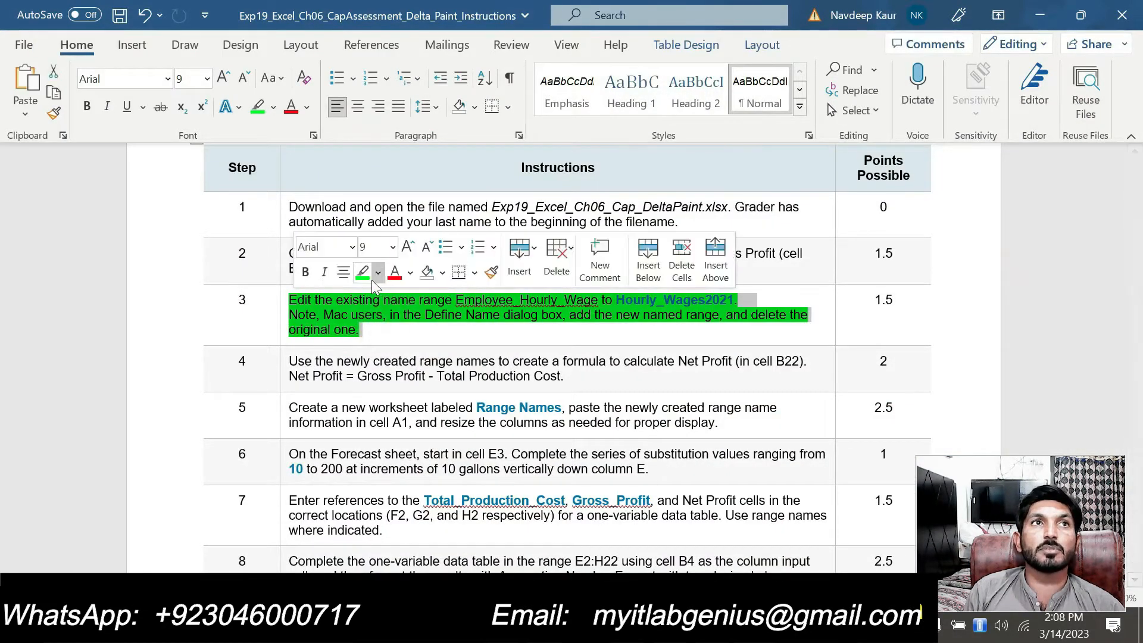
{"action": "left_click", "coordinate": [364, 274]}
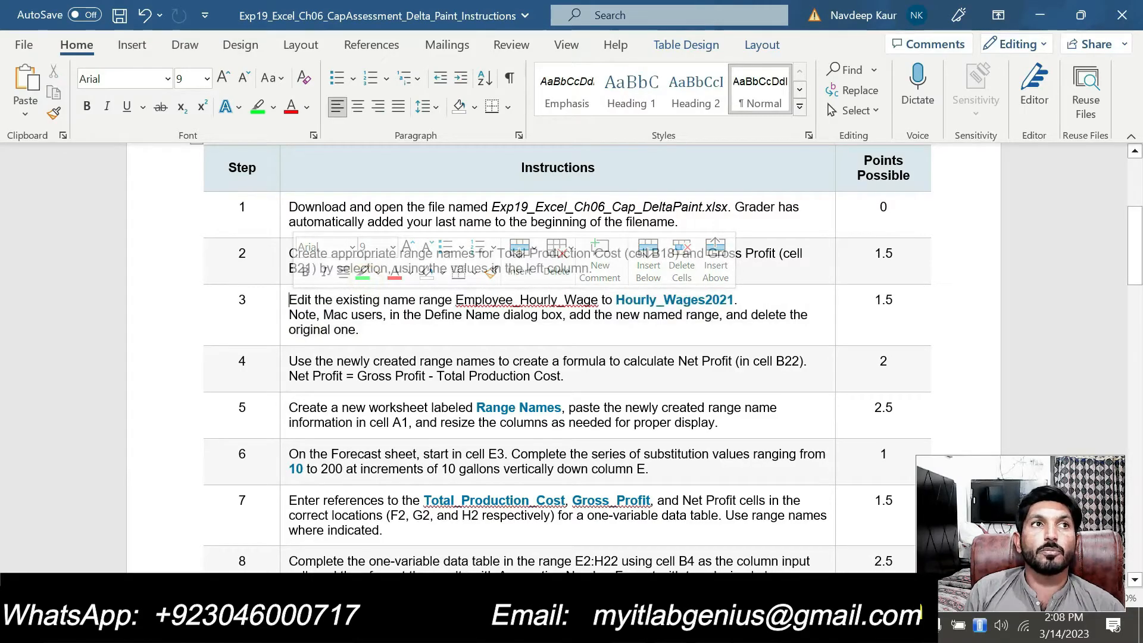
{"action": "left_click_drag", "start_coordinate": [290, 360], "coordinate": [564, 376]}
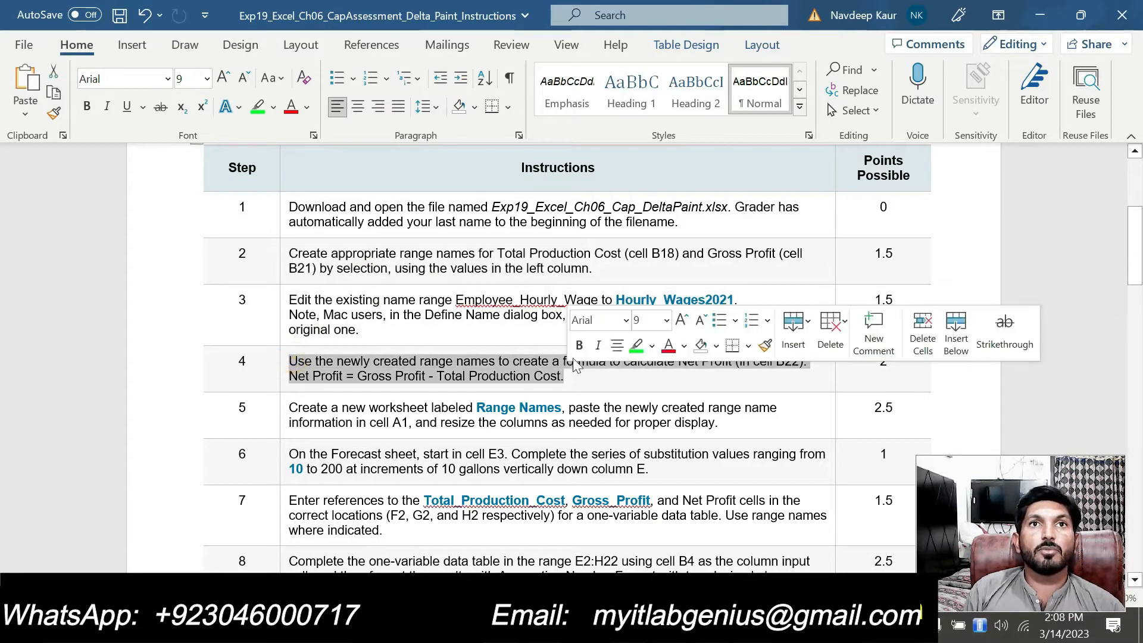
{"action": "left_click", "coordinate": [636, 345]}
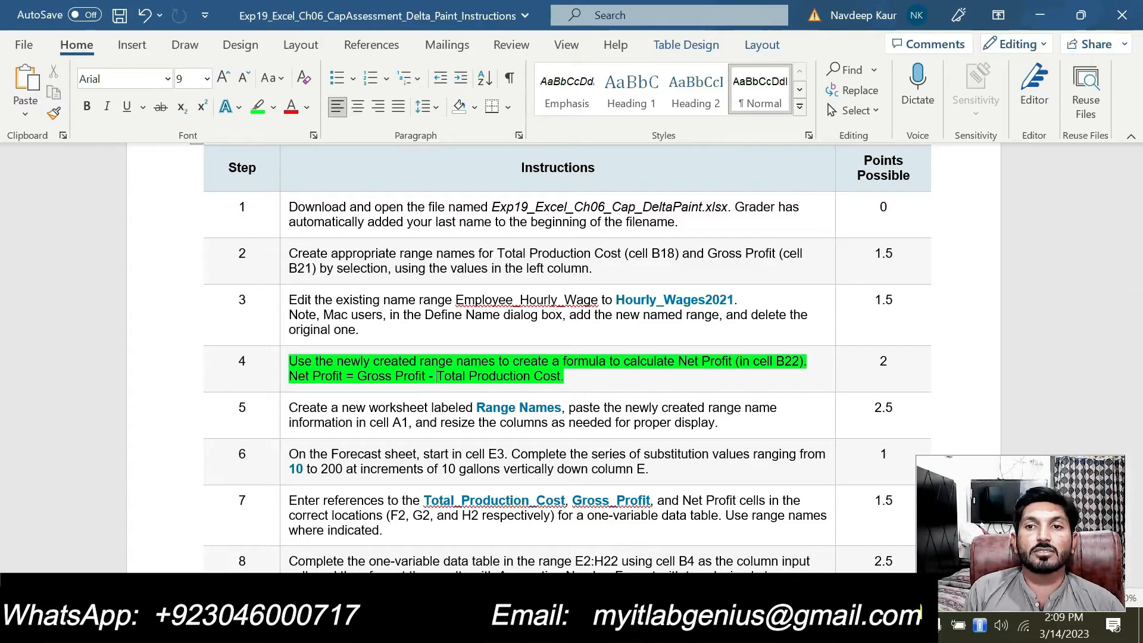
In the Excel workbook, calculate Net Profit in cell B22 with the formula =Gross_Profit-Total_Production_Cost
{"action": "left_click", "coordinate": [755, 624]}
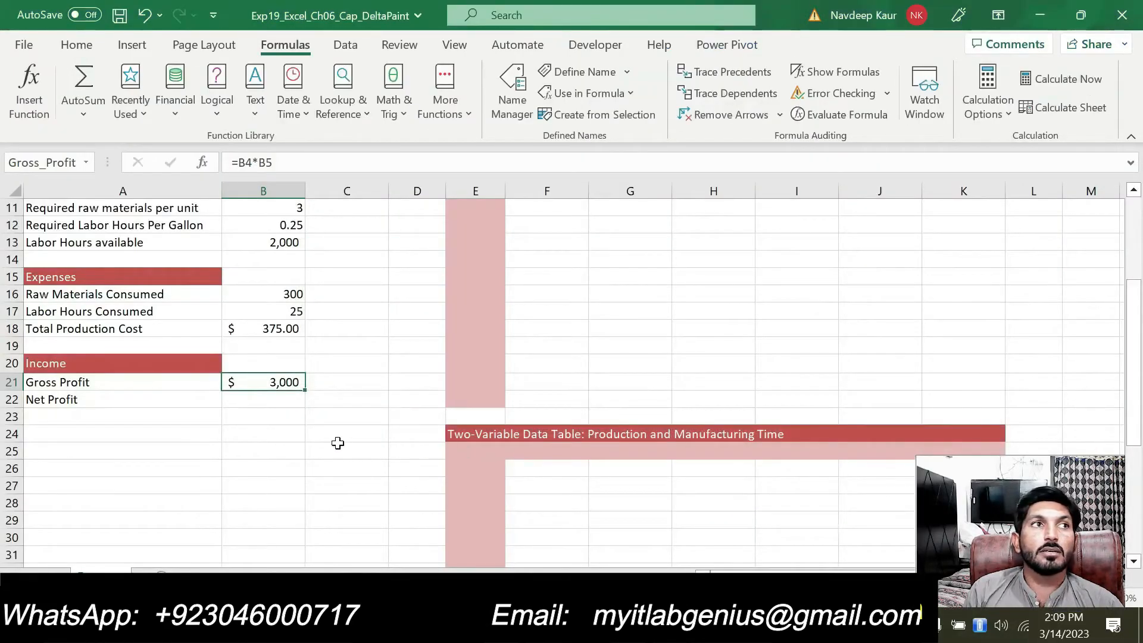
{"action": "left_click", "coordinate": [256, 397]}
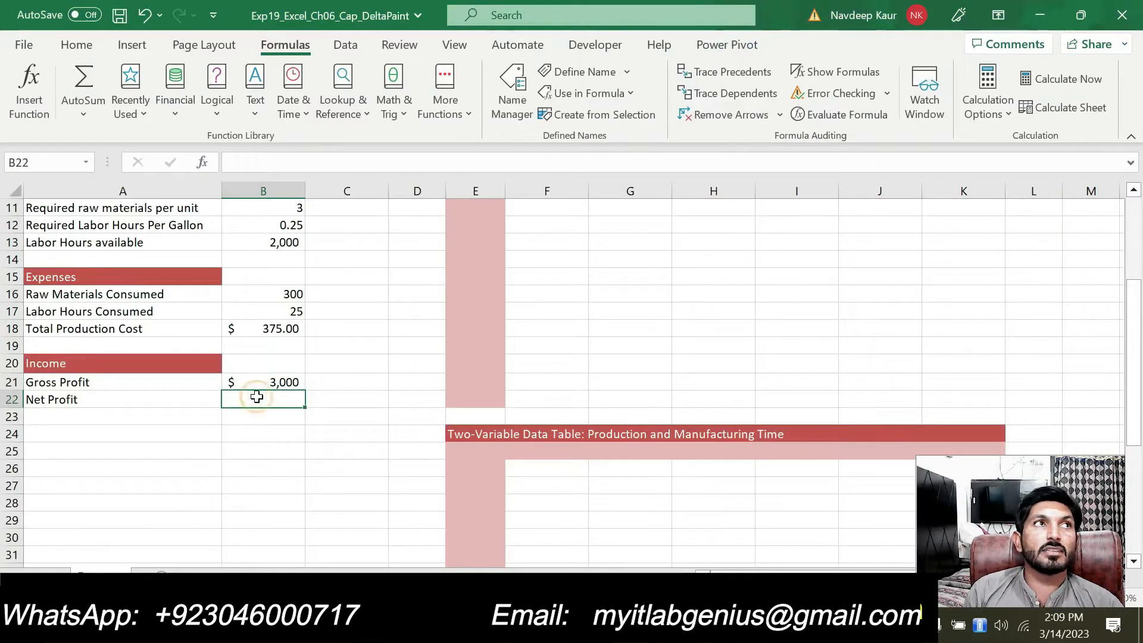
{"action": "type", "text": "="}
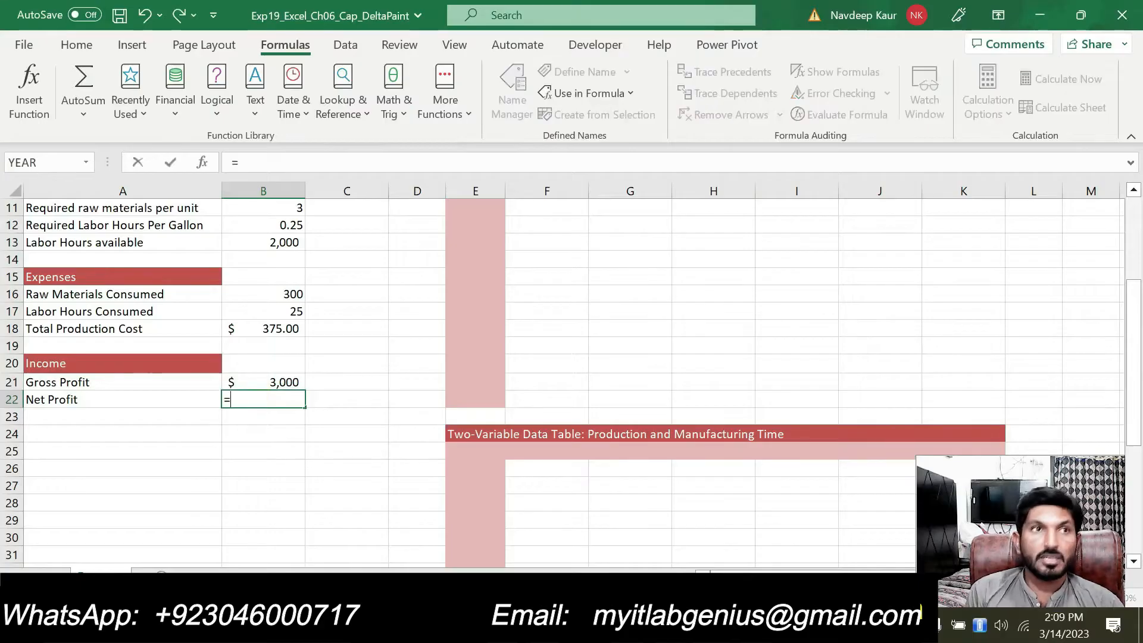
{"action": "left_click", "coordinate": [247, 381]}
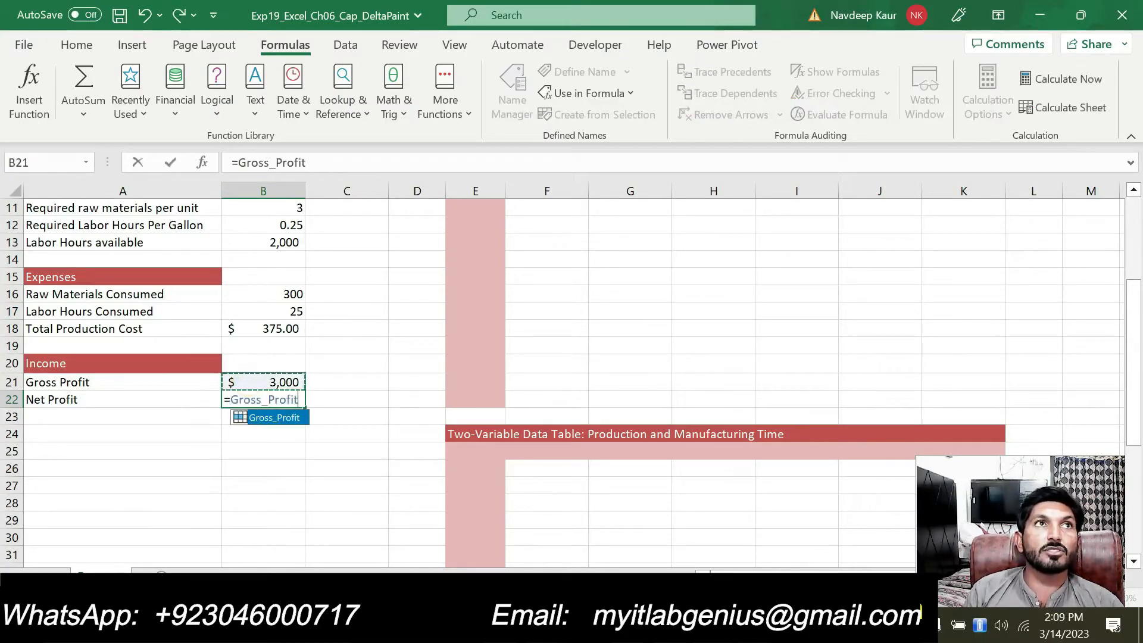
{"action": "type", "text": "-"}
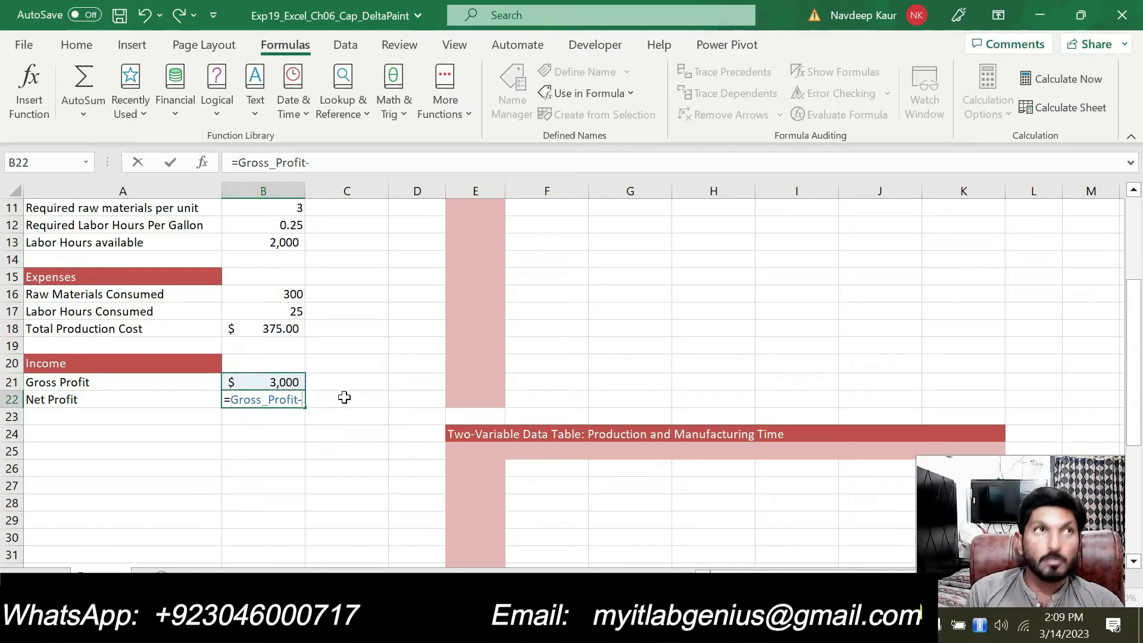
{"action": "left_click", "coordinate": [264, 326]}
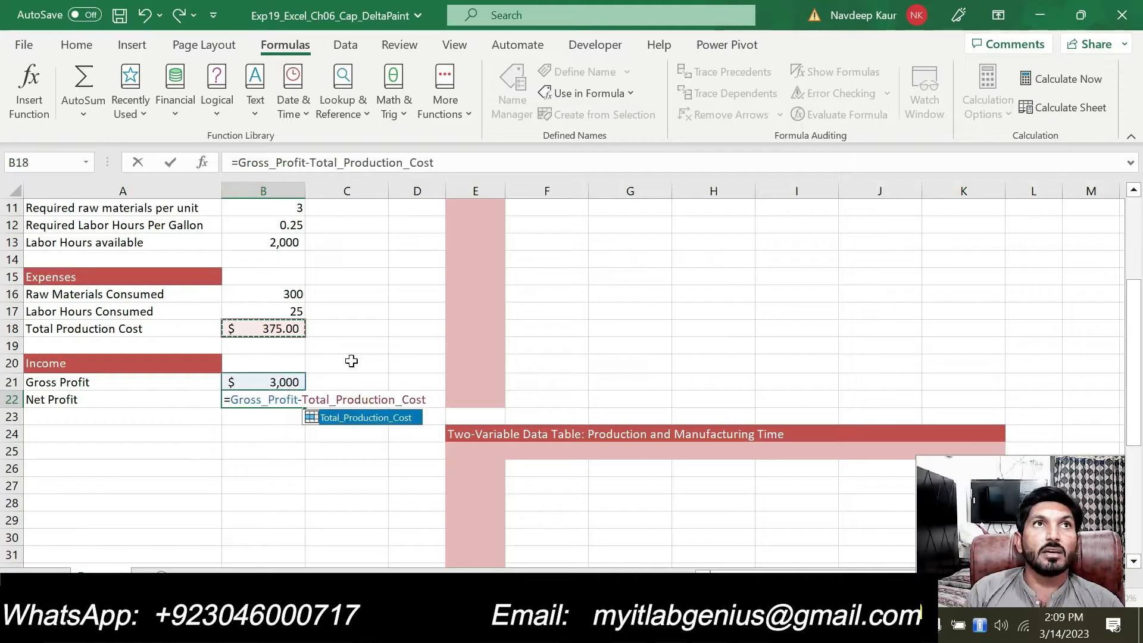
{"action": "key", "text": "Return"}
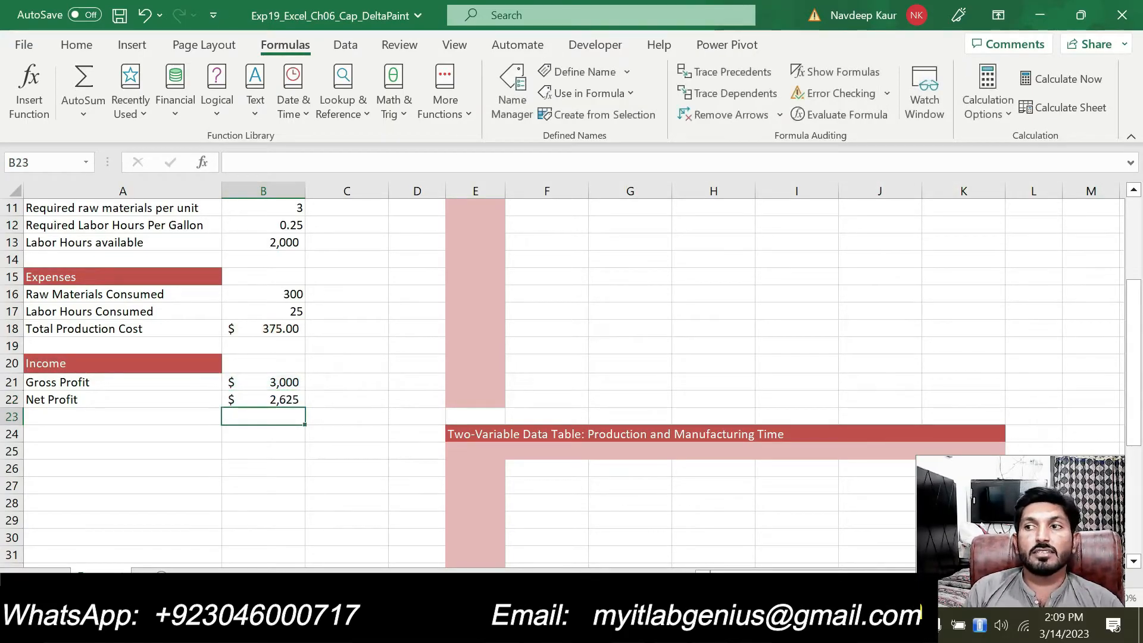
In the Word instructions, remove the highlight from step 4 and highlight the step 5 instruction in green
{"action": "key", "text": "alt+Tab"}
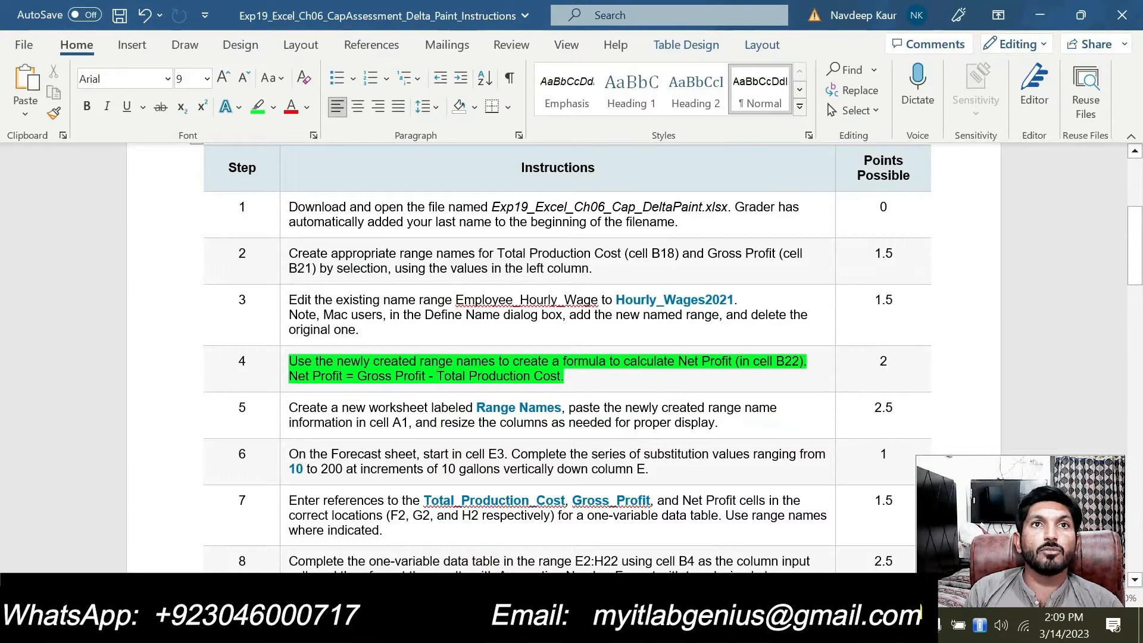
{"action": "left_click_drag", "start_coordinate": [582, 374], "coordinate": [298, 361]}
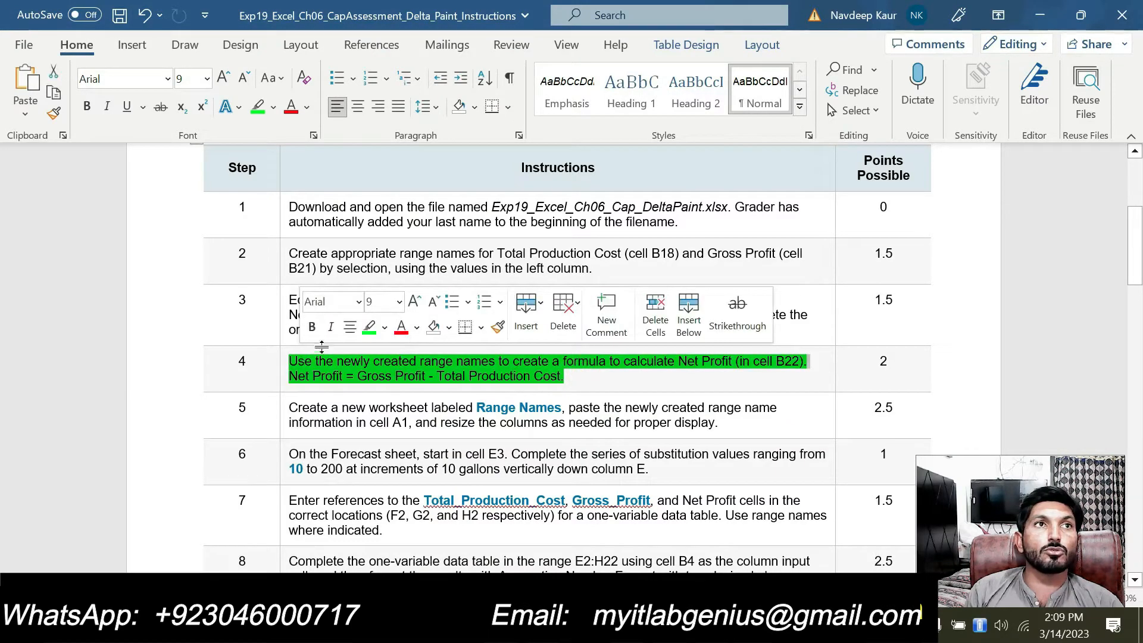
{"action": "left_click", "coordinate": [369, 327]}
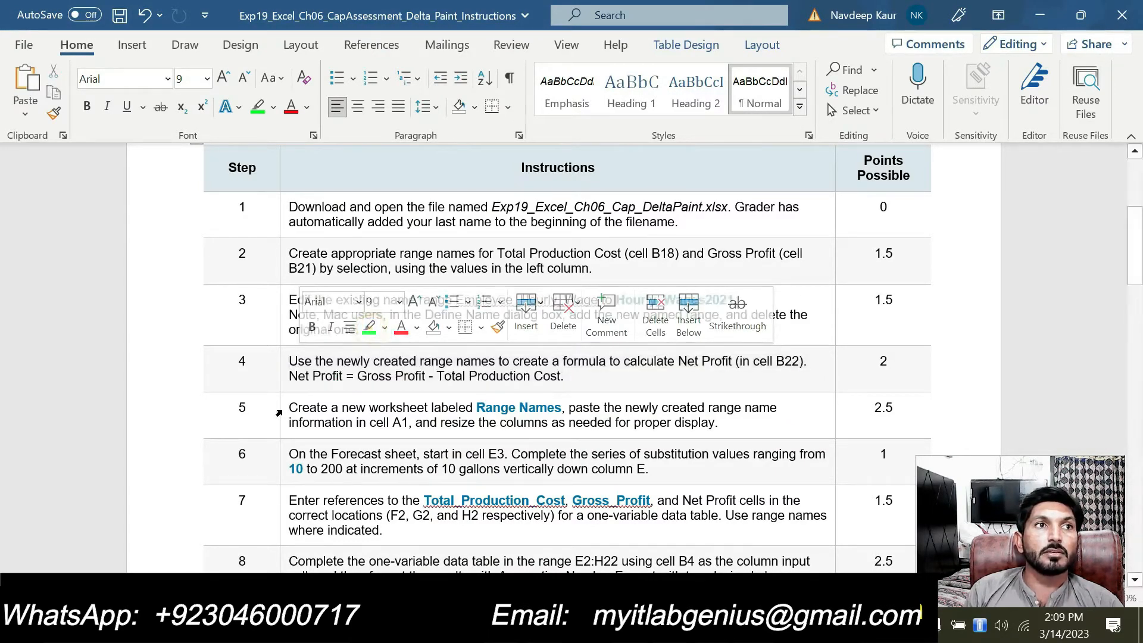
{"action": "left_click_drag", "start_coordinate": [285, 409], "coordinate": [718, 422]}
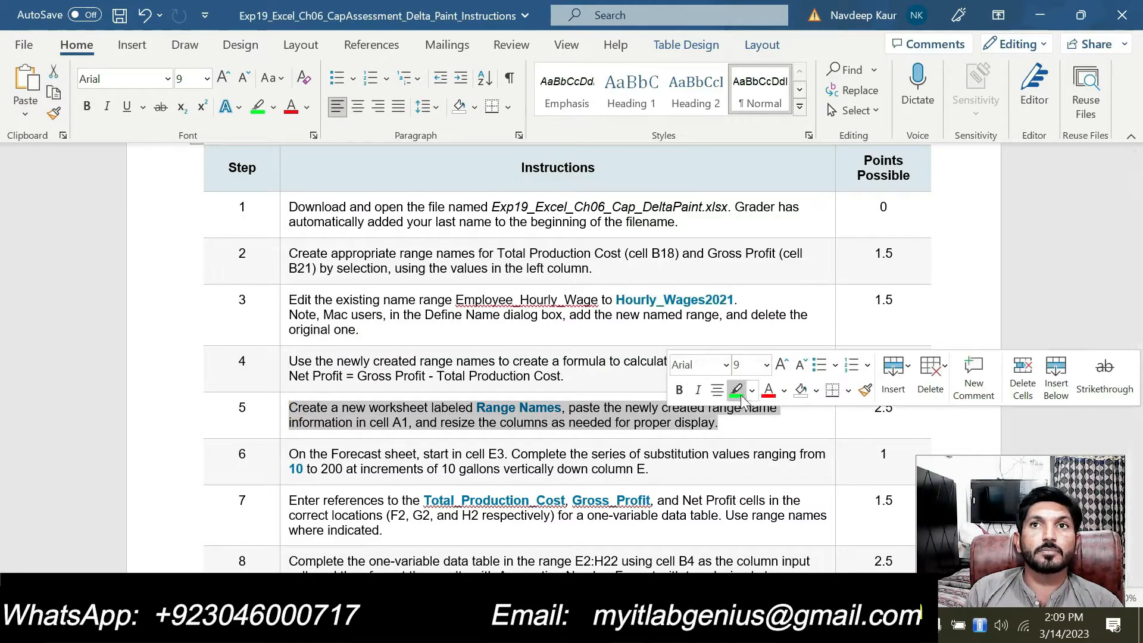
{"action": "left_click", "coordinate": [739, 391]}
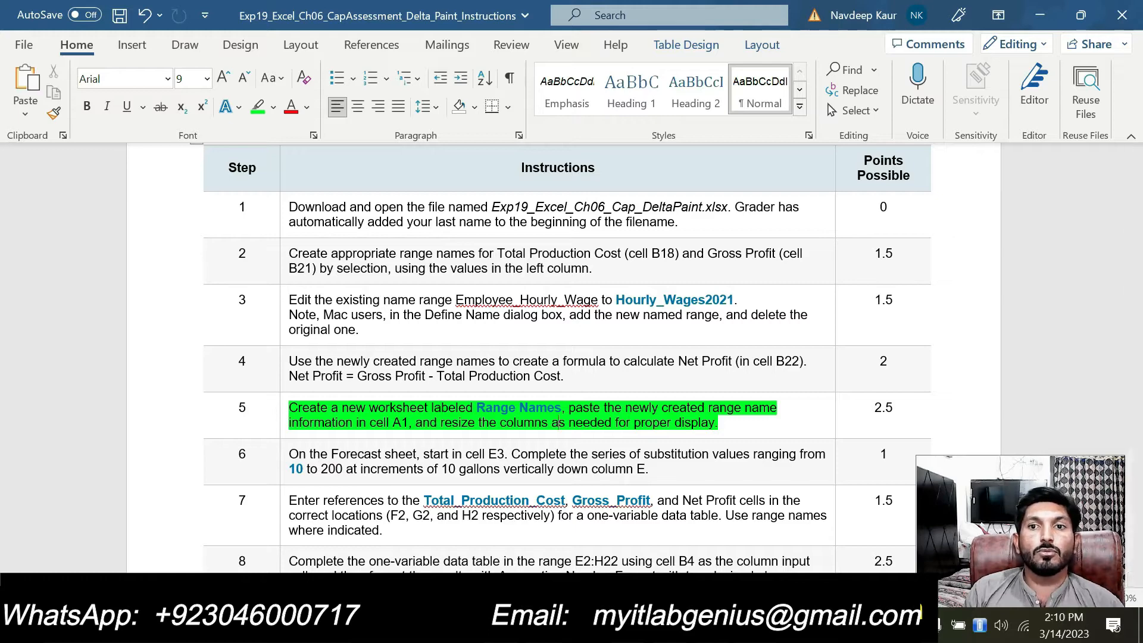
Switch to the Excel workbook, add a new worksheet and name it Range Names
{"action": "left_click", "coordinate": [794, 624]}
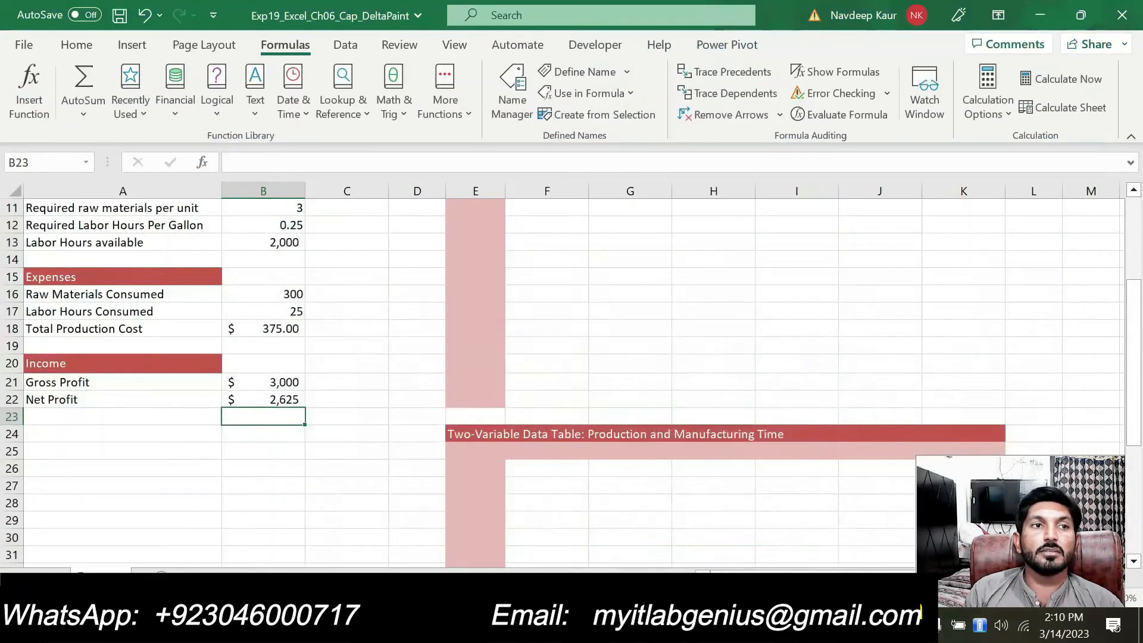
{"action": "left_click", "coordinate": [160, 575]}
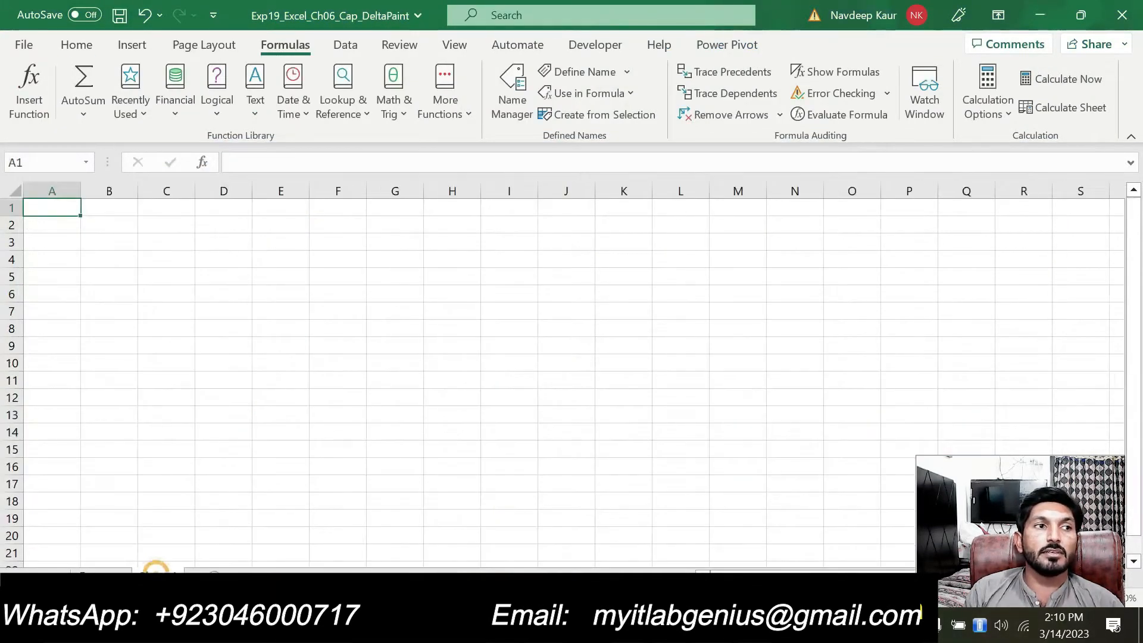
{"action": "double_click", "coordinate": [160, 575]}
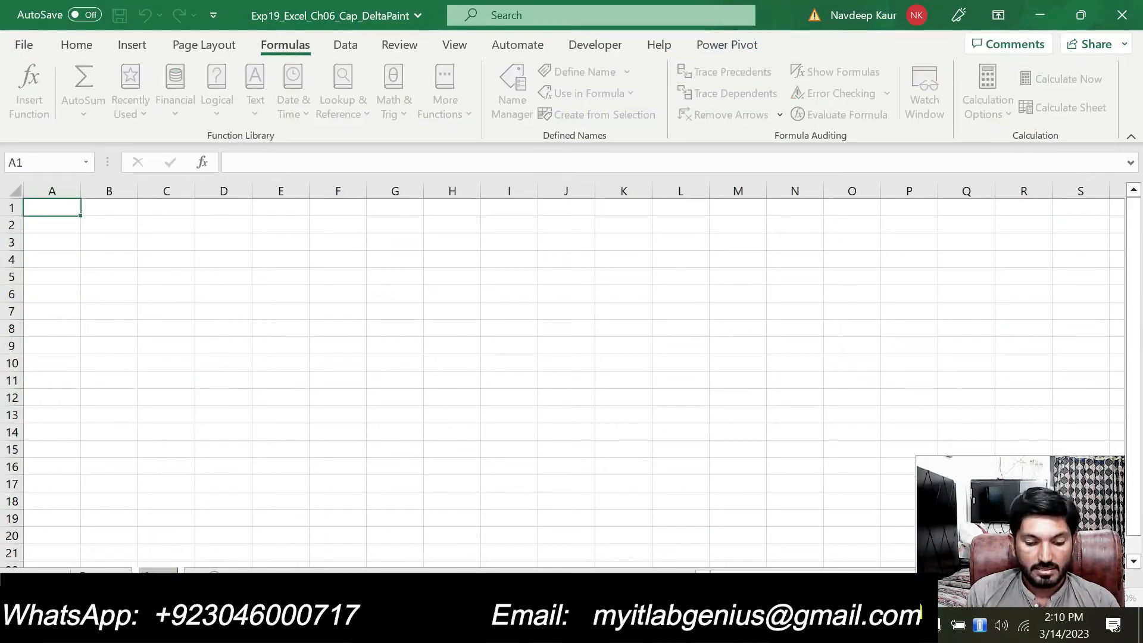
{"action": "type", "text": "Ran"}
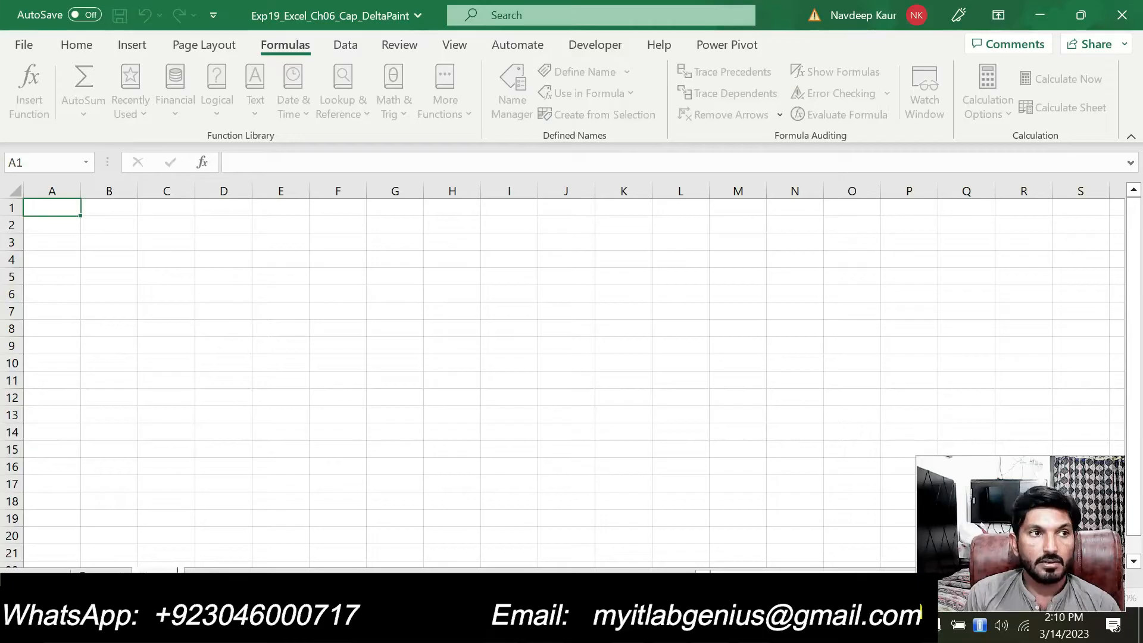
{"action": "type", "text": "ge Names"}
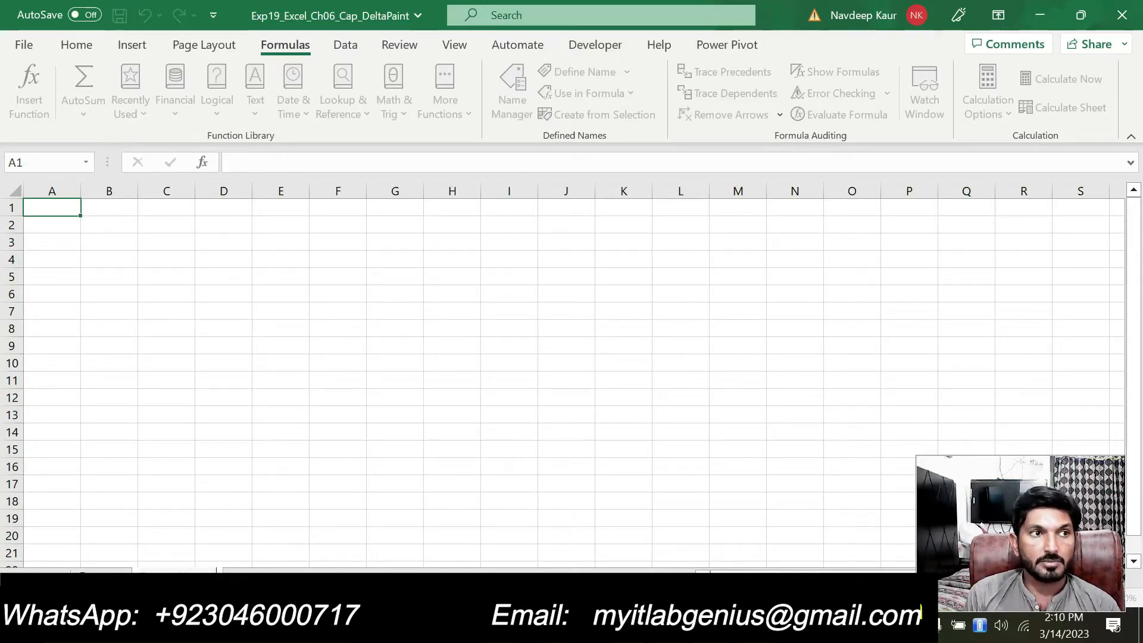
{"action": "key", "text": "Return"}
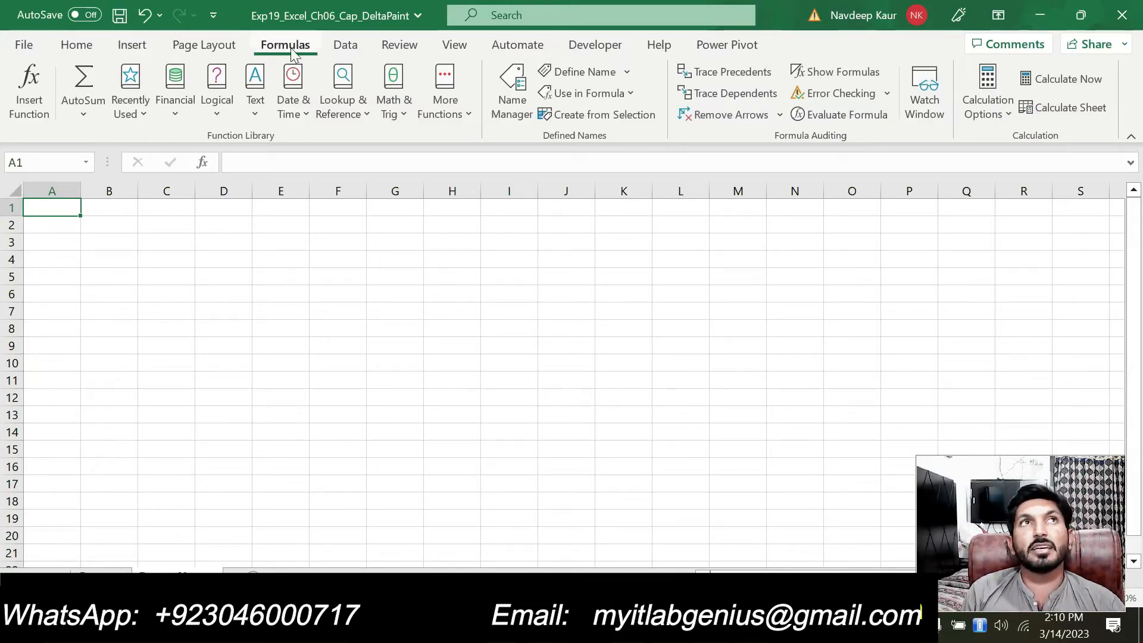
Paste the list of all defined range names with their references into the Range Names sheet starting at cell A1
{"action": "left_click", "coordinate": [628, 75]}
{"action": "left_click", "coordinate": [625, 70]}
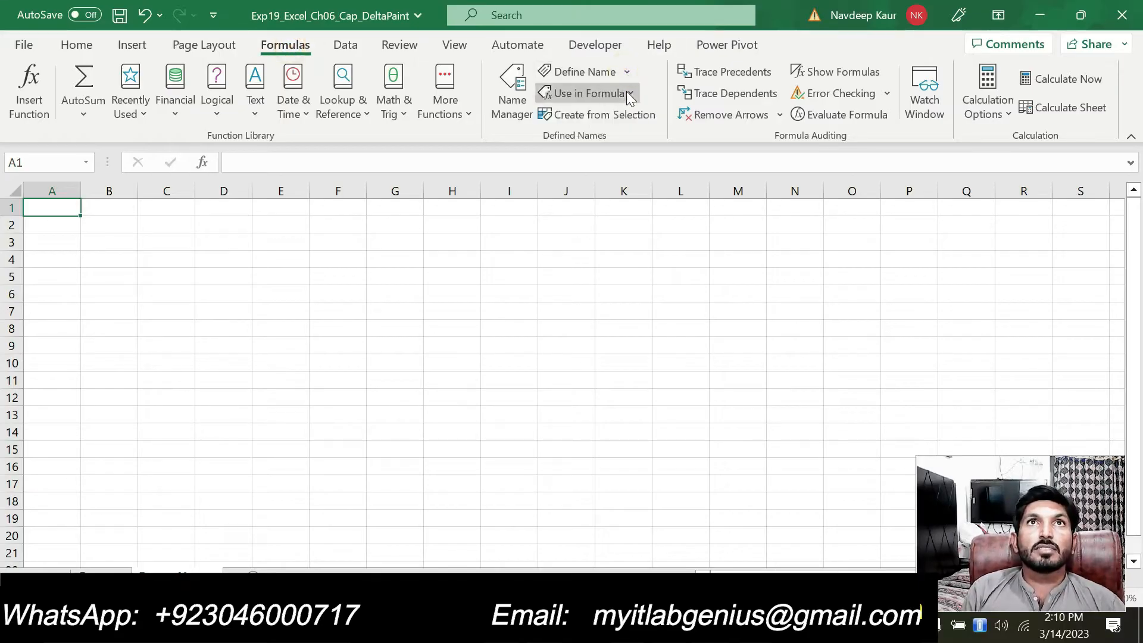
{"action": "left_click", "coordinate": [626, 93]}
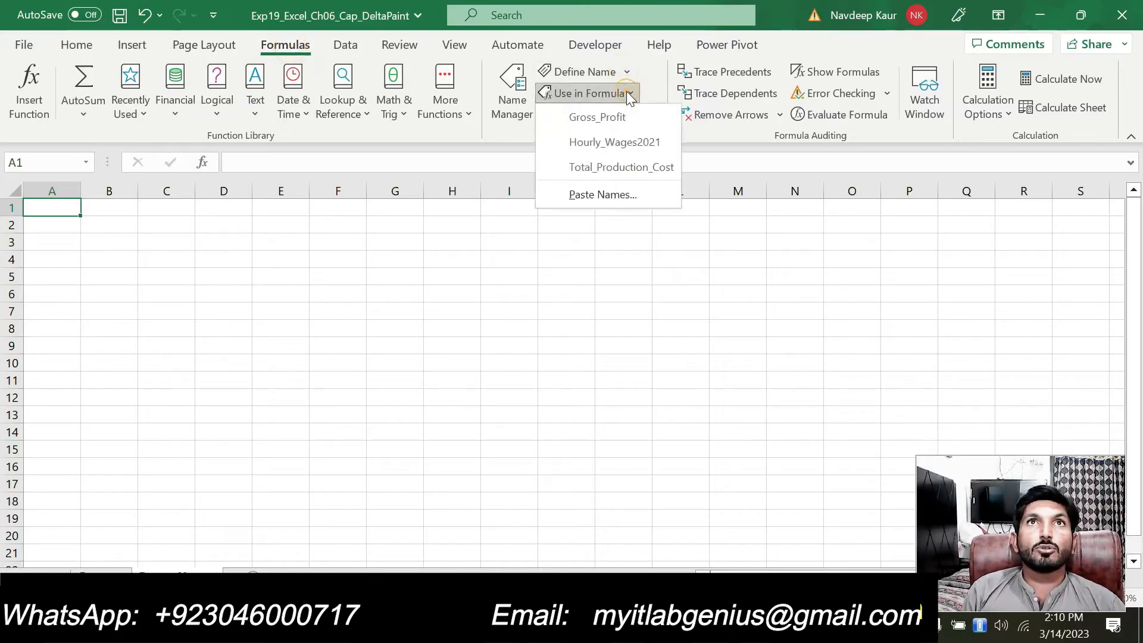
{"action": "left_click", "coordinate": [590, 197]}
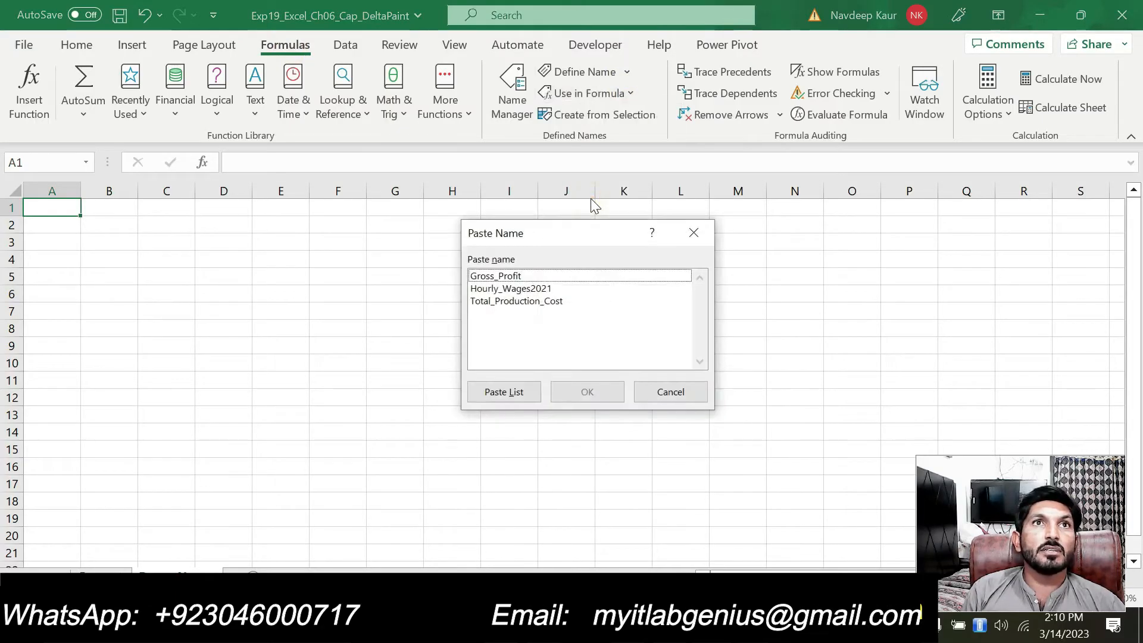
{"action": "left_click", "coordinate": [504, 391]}
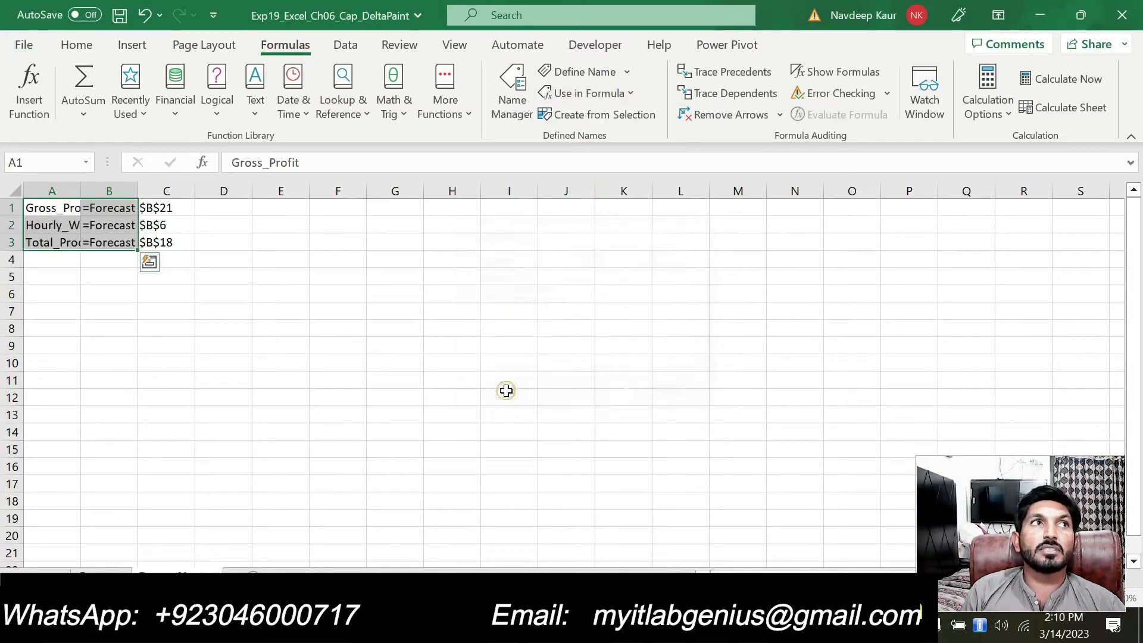
Widen columns A and B to fit the pasted range names and cell references
{"action": "double_click", "coordinate": [88, 191]}
{"action": "double_click", "coordinate": [210, 191]}
{"action": "left_click", "coordinate": [375, 272]}
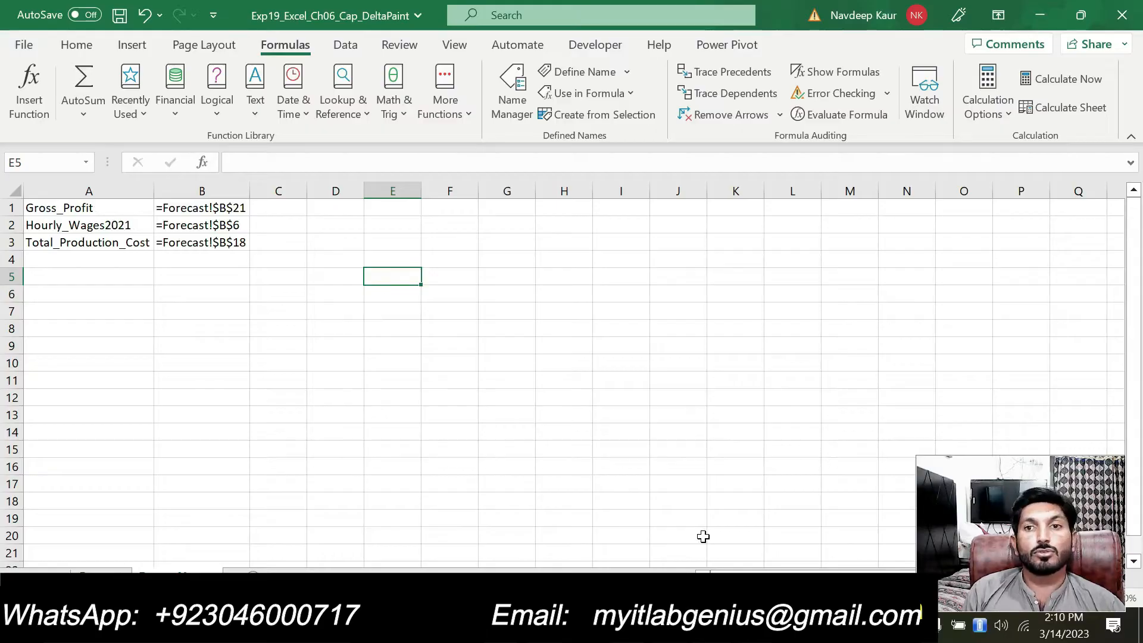
In the Word instructions, remove the highlight from step 5 and highlight the step 6 instruction in green
{"action": "key", "text": "alt+Tab"}
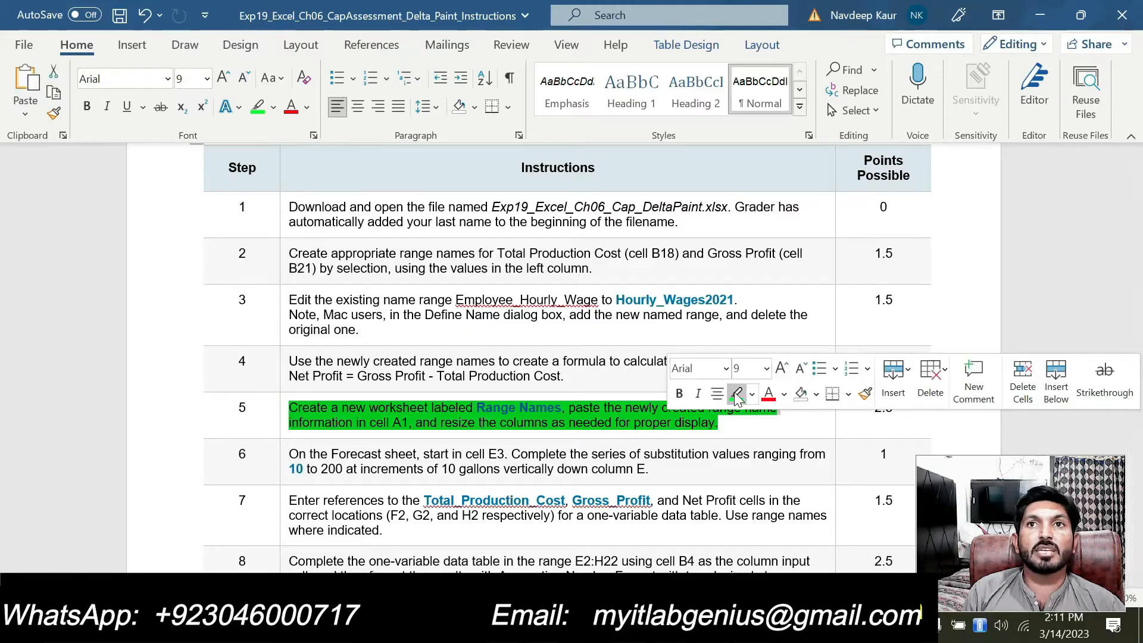
{"action": "left_click", "coordinate": [736, 394]}
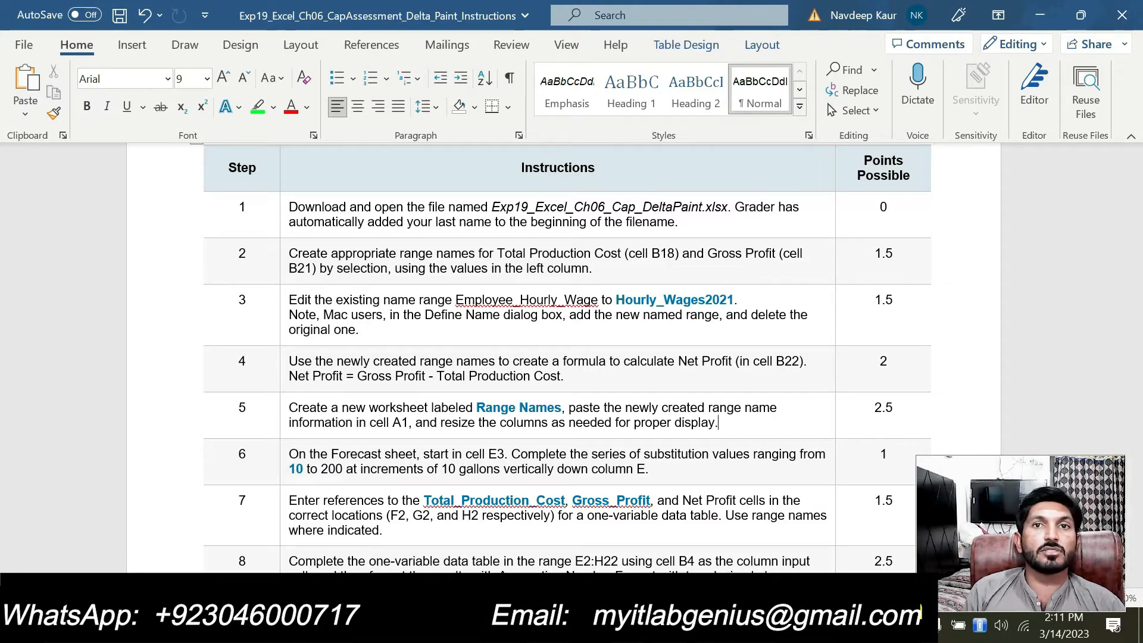
{"action": "left_click_drag", "start_coordinate": [655, 510], "coordinate": [656, 465]}
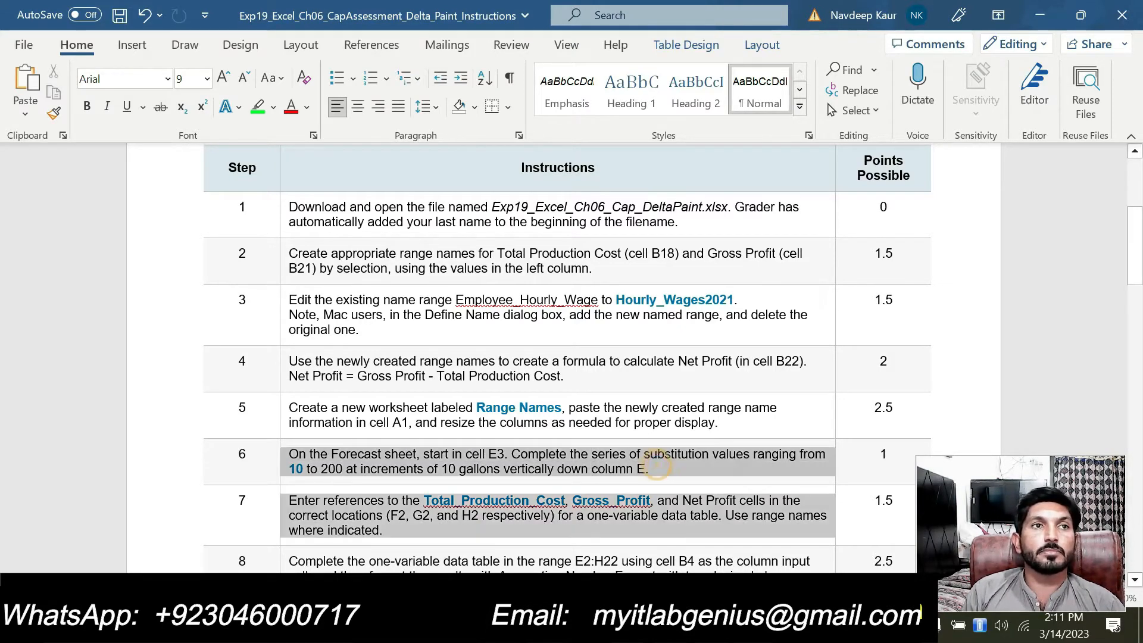
{"action": "left_click", "coordinate": [370, 429]}
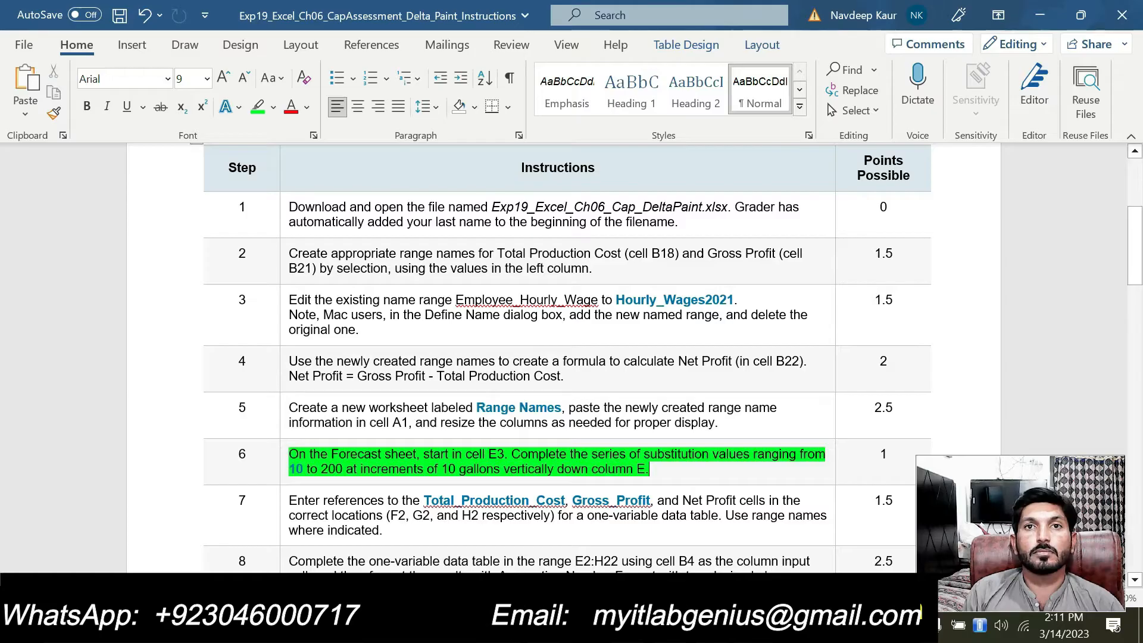
{"action": "left_click", "coordinate": [658, 469]}
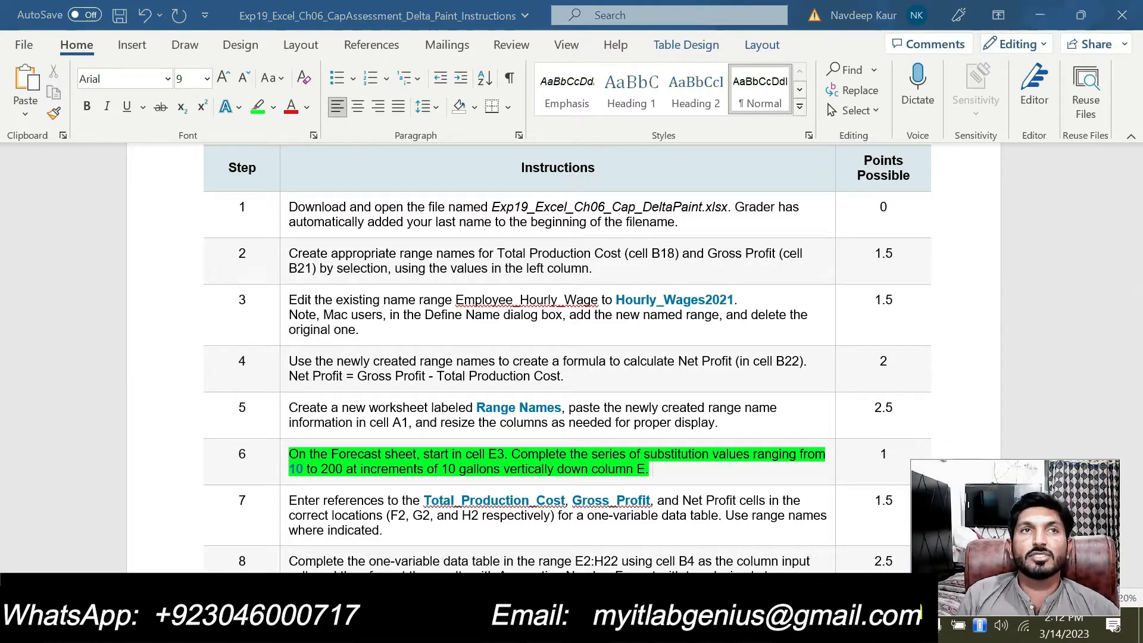
Switch to the Excel workbook and enter 10 in cell E3 of the Forecast sheet
{"action": "key", "text": "alt+Tab"}
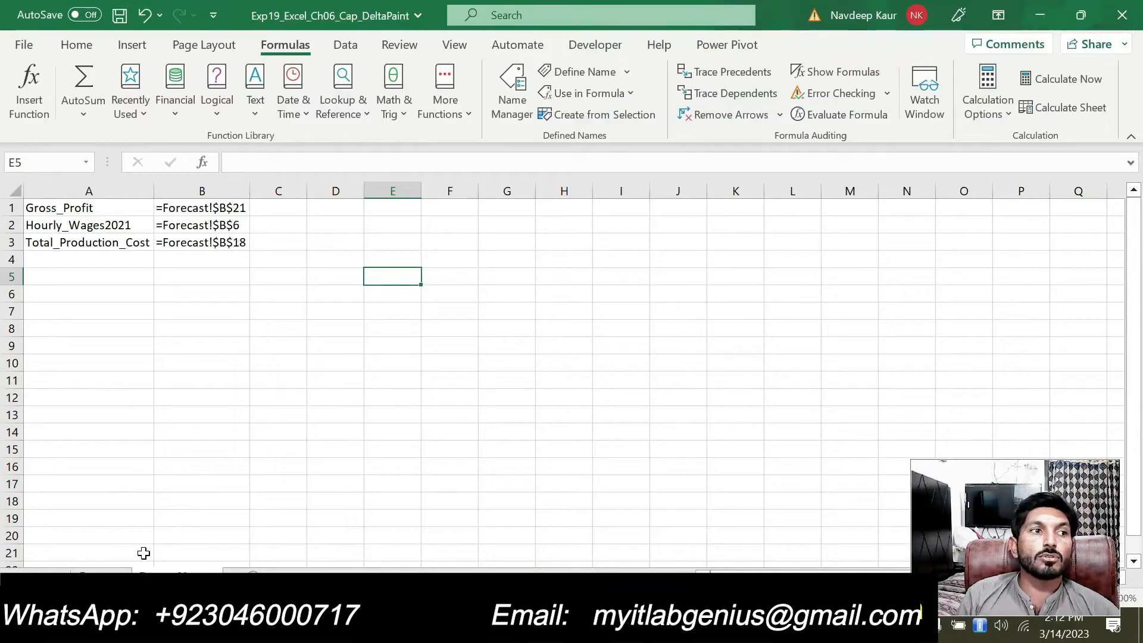
{"action": "left_click", "coordinate": [100, 570]}
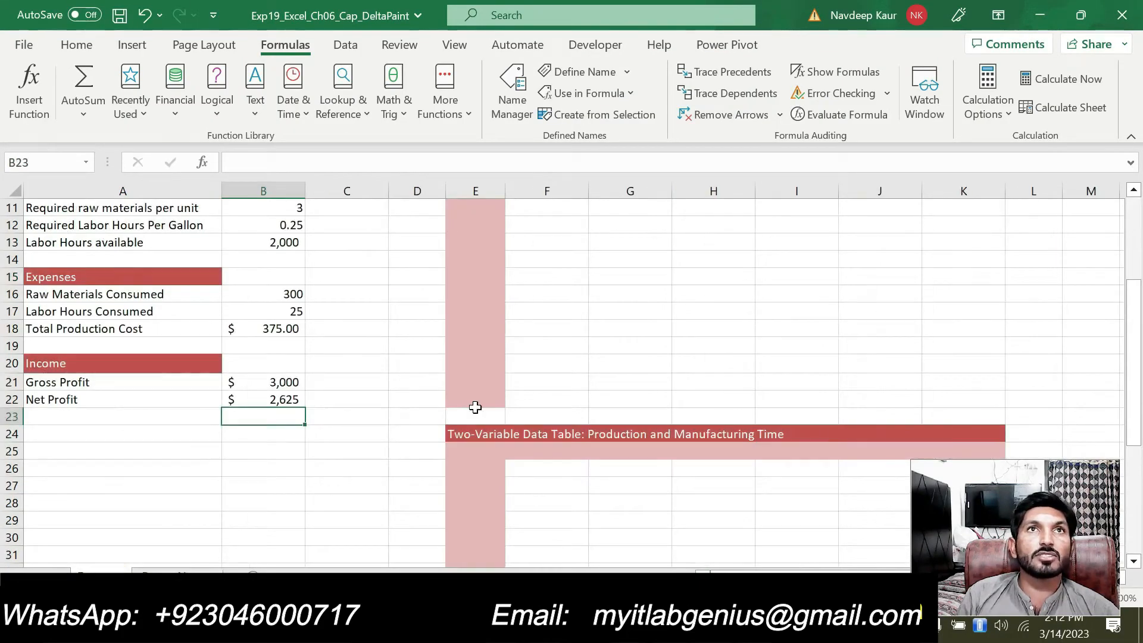
{"action": "scroll", "coordinate": [560, 262], "scroll_direction": "up", "scroll_amount": 4}
{"action": "left_click", "coordinate": [465, 249]}
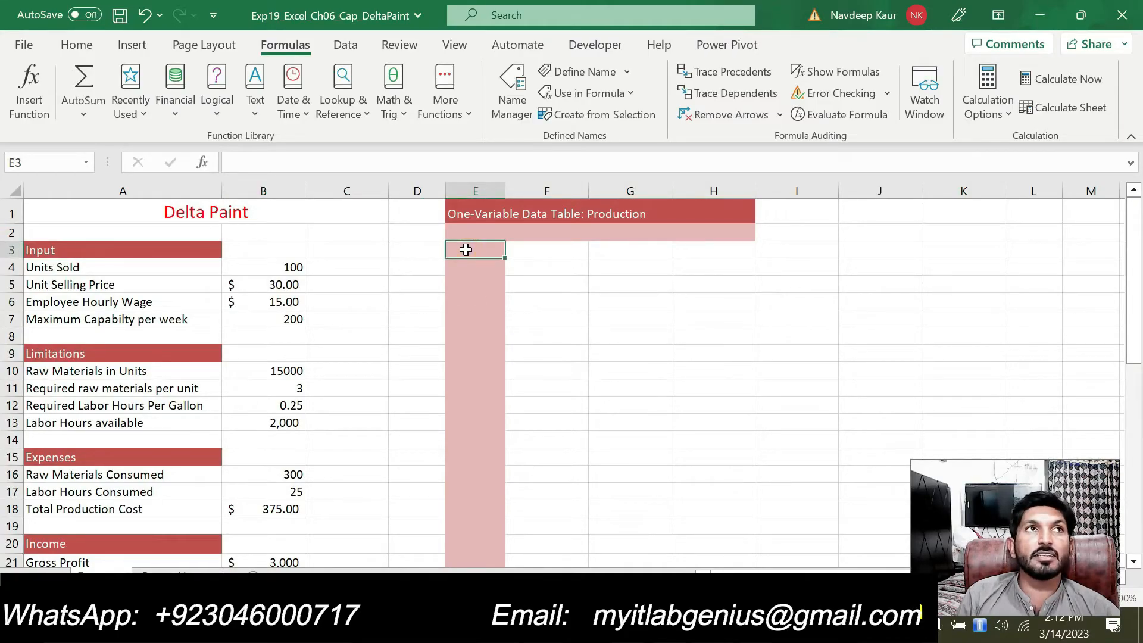
{"action": "type", "text": "10"}
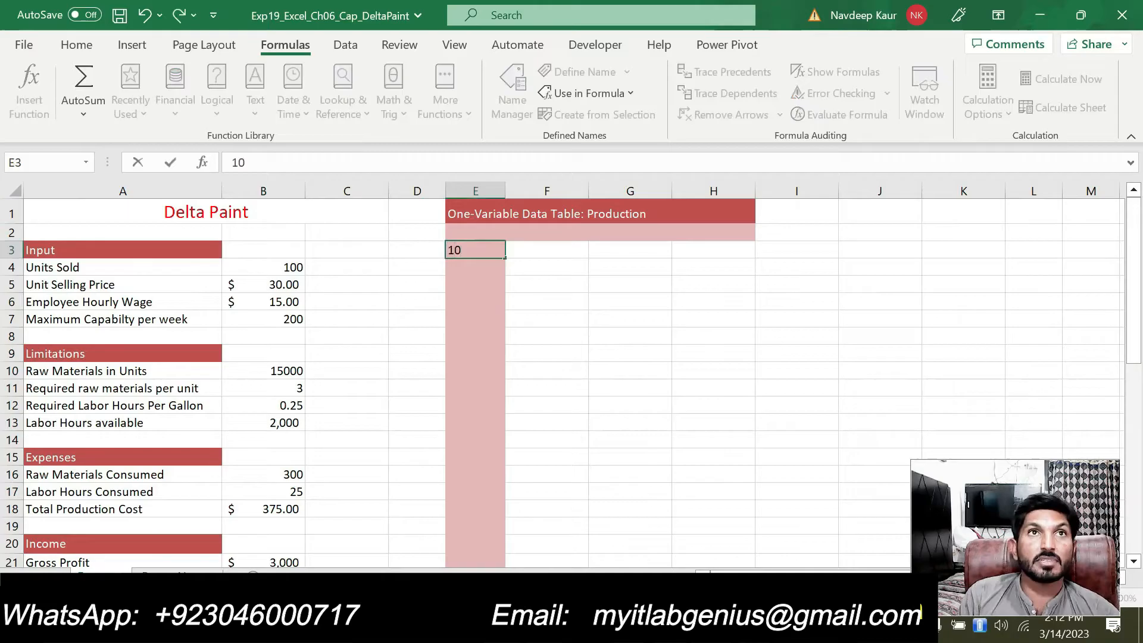
{"action": "key", "text": "Return"}
Fill a linear series down column E from cell E3 with a step value of 10 and a stop value of 200
{"action": "left_click", "coordinate": [467, 250]}
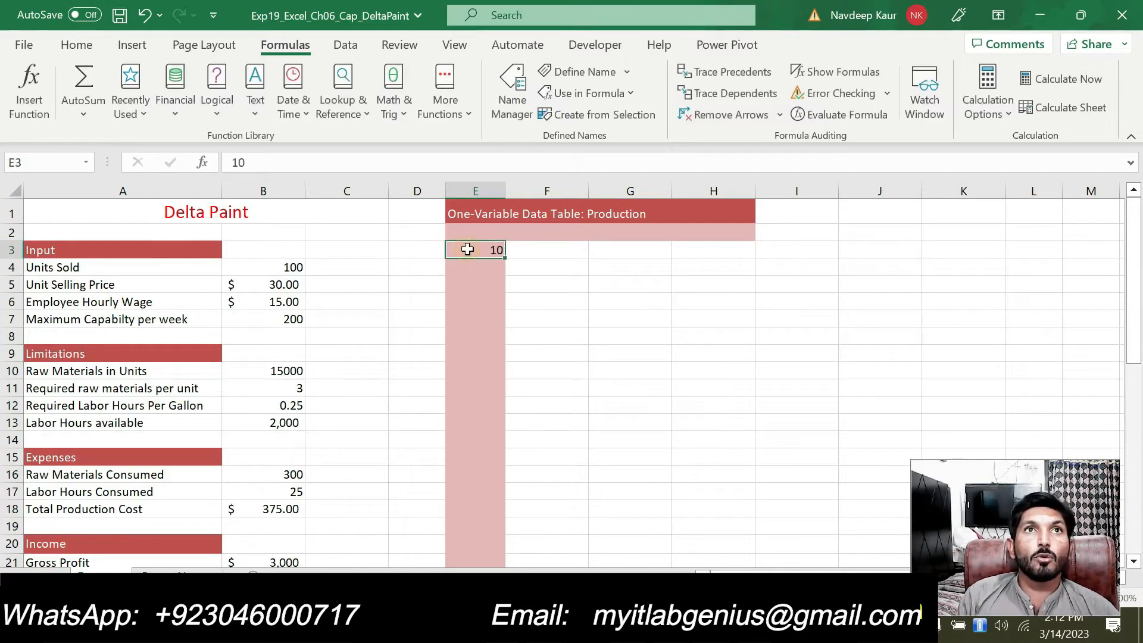
{"action": "left_click", "coordinate": [77, 47]}
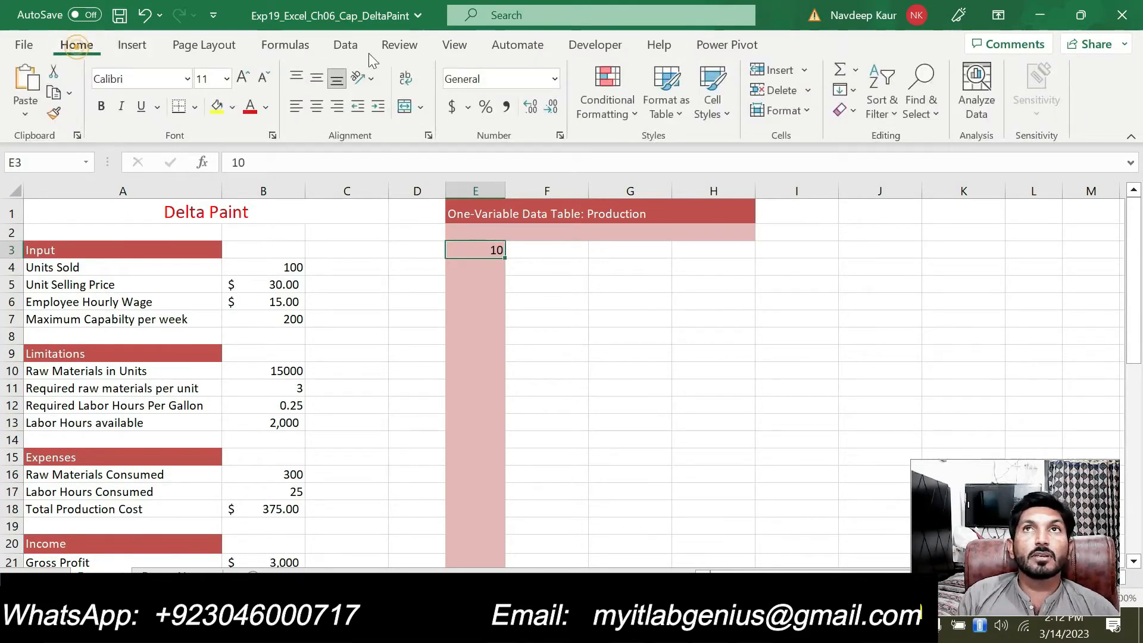
{"action": "left_click", "coordinate": [853, 91]}
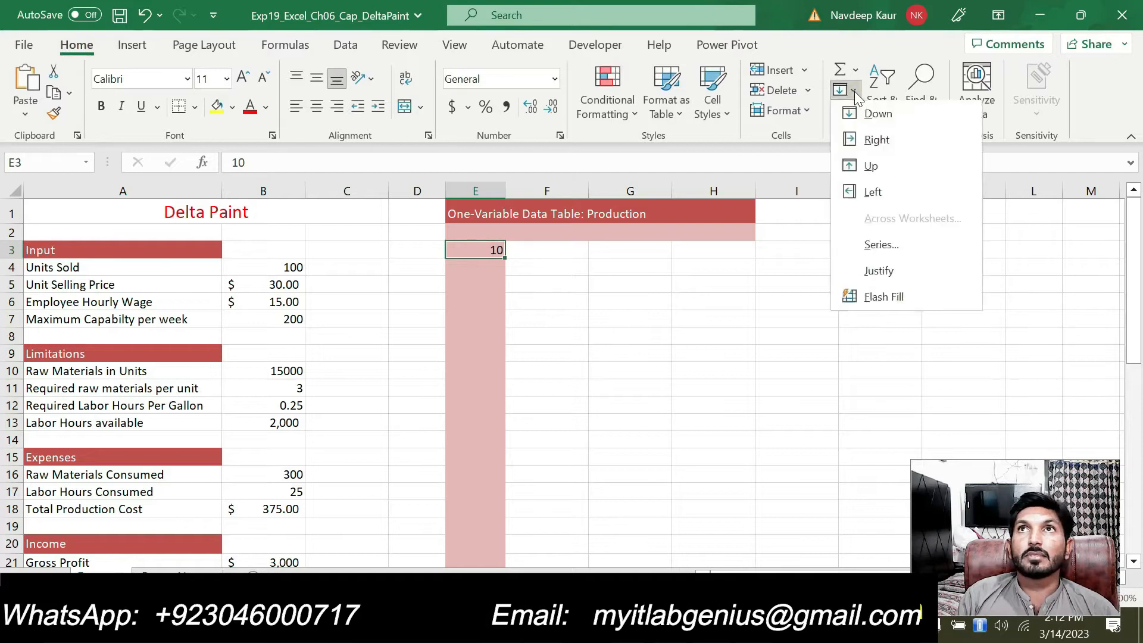
{"action": "left_click", "coordinate": [864, 244]}
{"action": "left_click", "coordinate": [499, 284]}
{"action": "left_click_drag", "start_coordinate": [551, 219], "coordinate": [701, 210]}
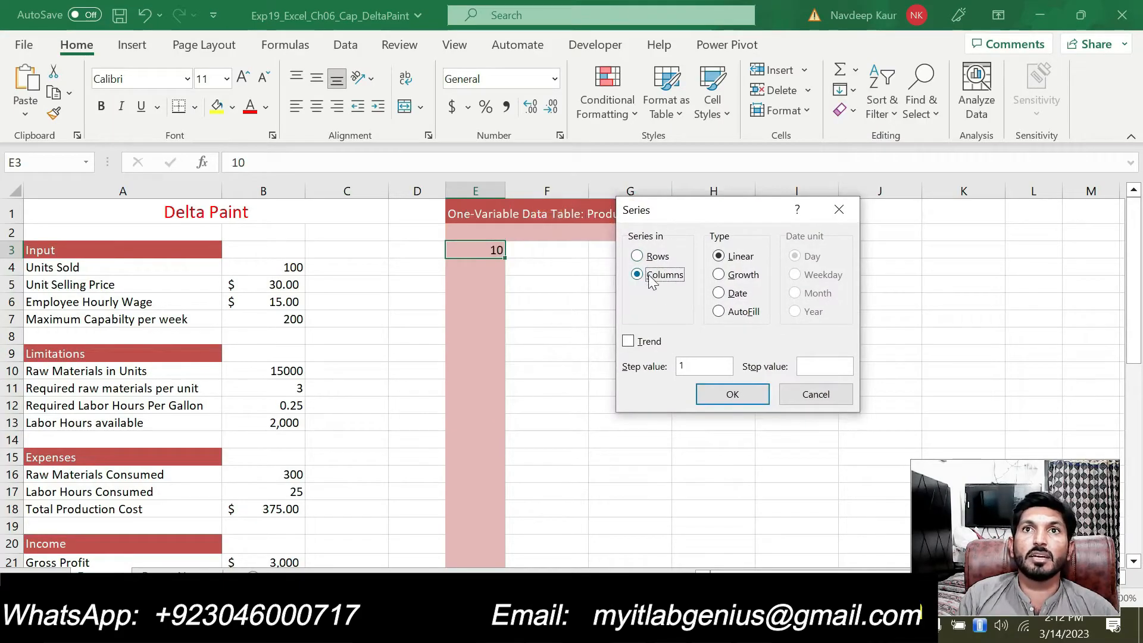
{"action": "double_click", "coordinate": [689, 366]}
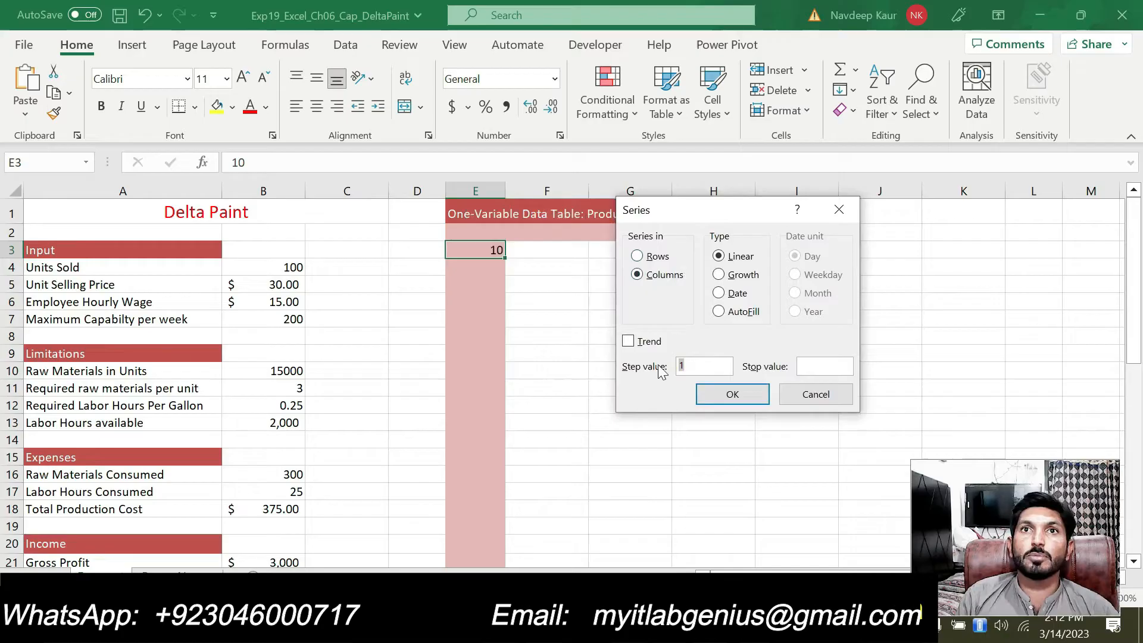
{"action": "type", "text": "10"}
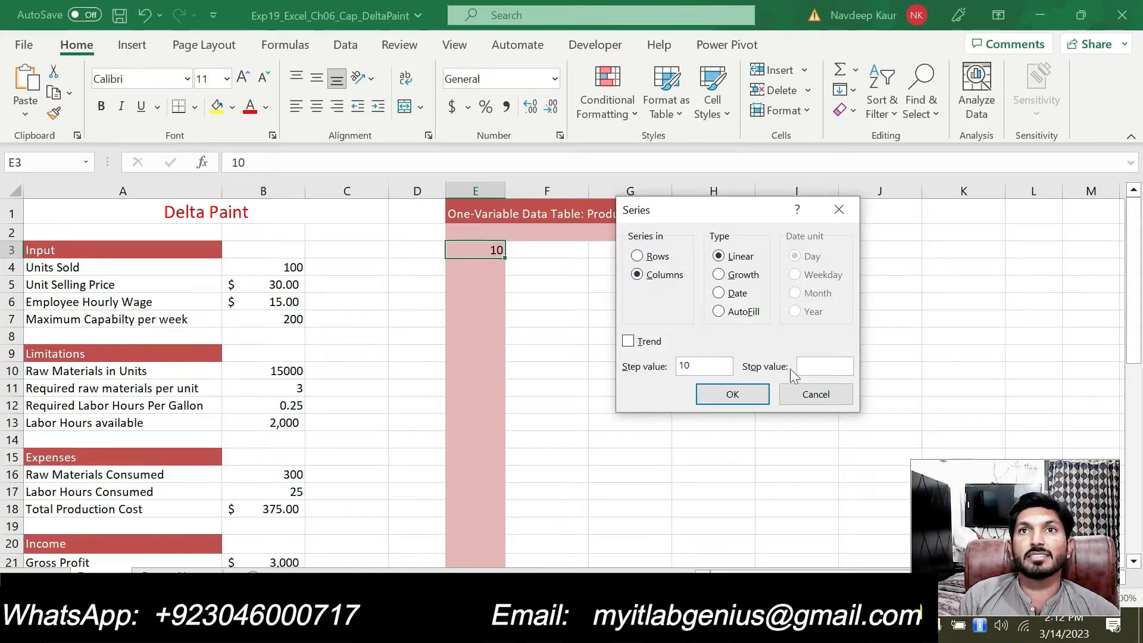
{"action": "left_click", "coordinate": [822, 367]}
{"action": "type", "text": "200"}
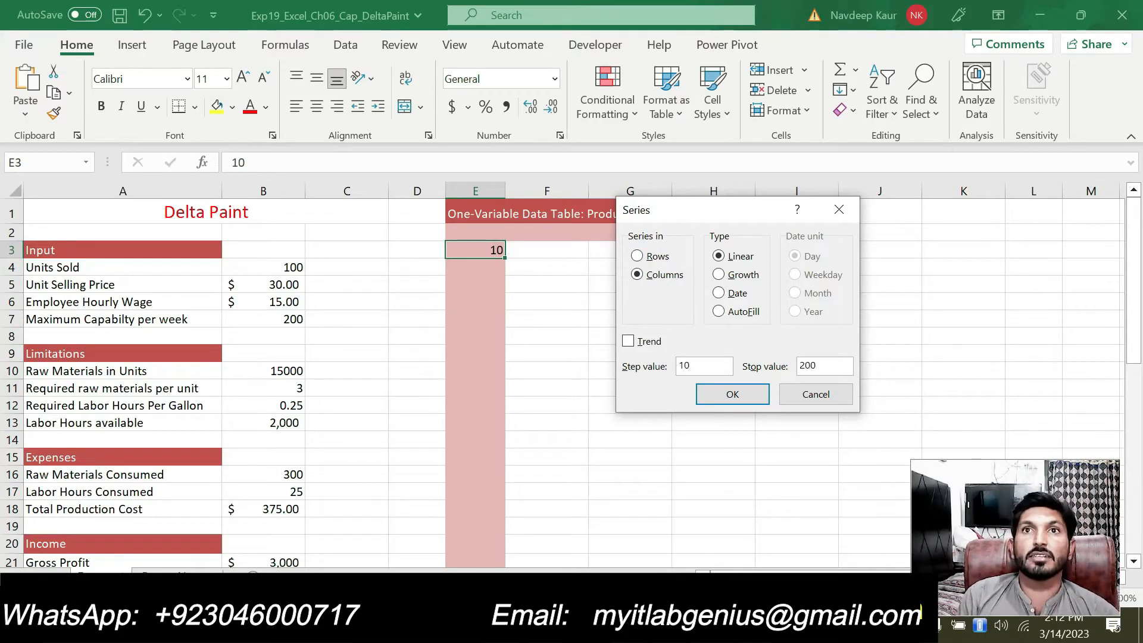
{"action": "left_click", "coordinate": [706, 395]}
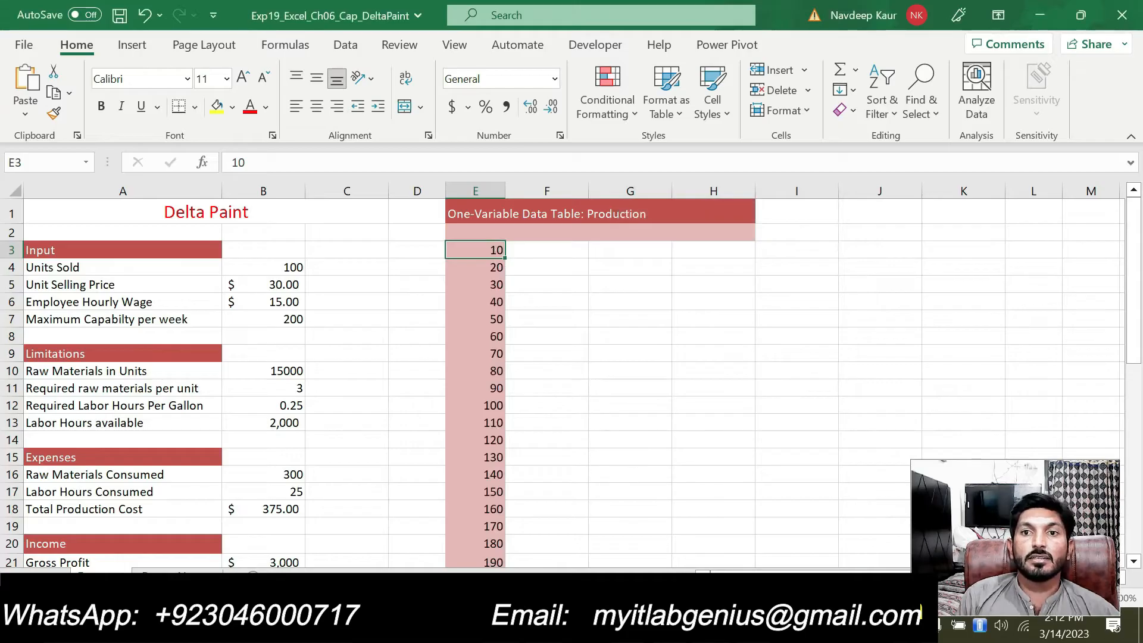
In the Word instructions, remove the highlight from step 6 and highlight the step 7 instruction in green
{"action": "key", "text": "alt+Tab"}
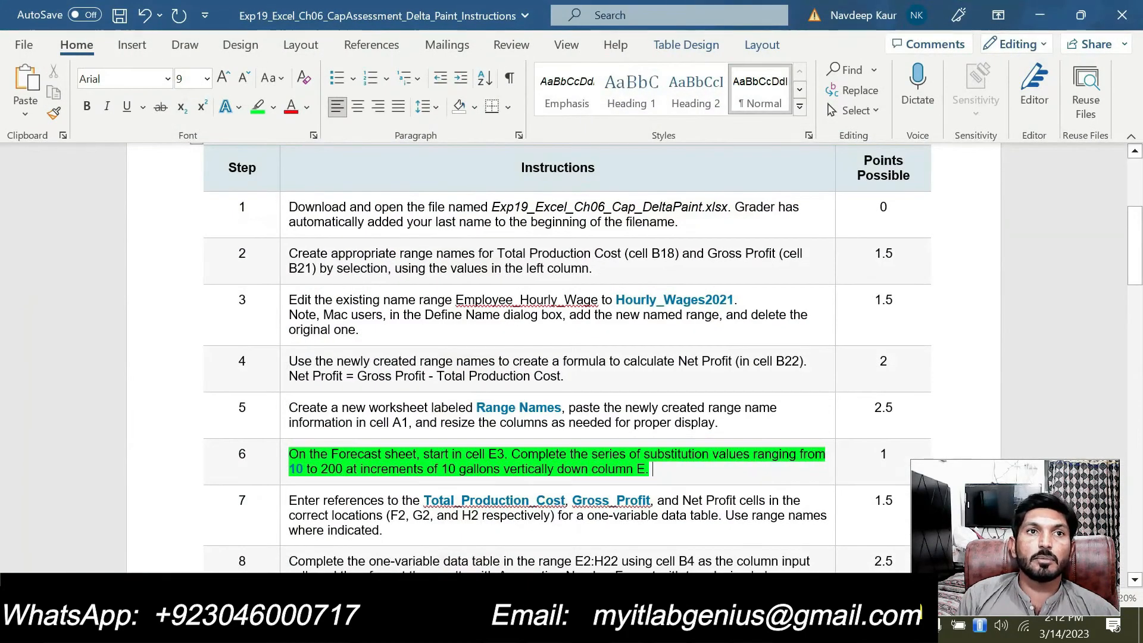
{"action": "left_click_drag", "start_coordinate": [655, 469], "coordinate": [307, 456]}
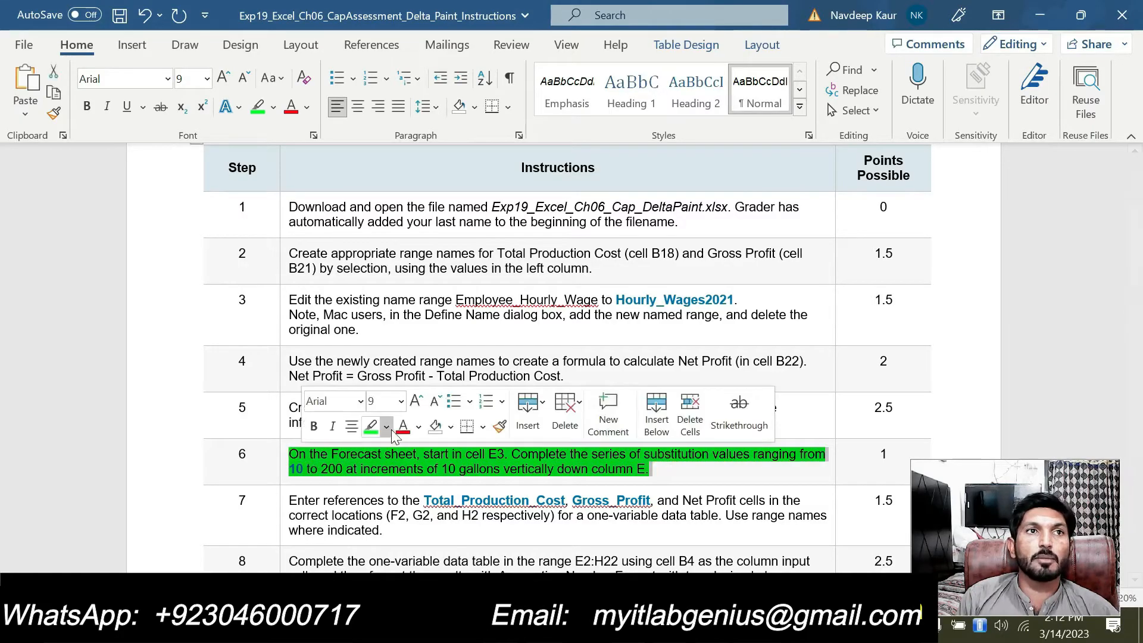
{"action": "left_click", "coordinate": [370, 426]}
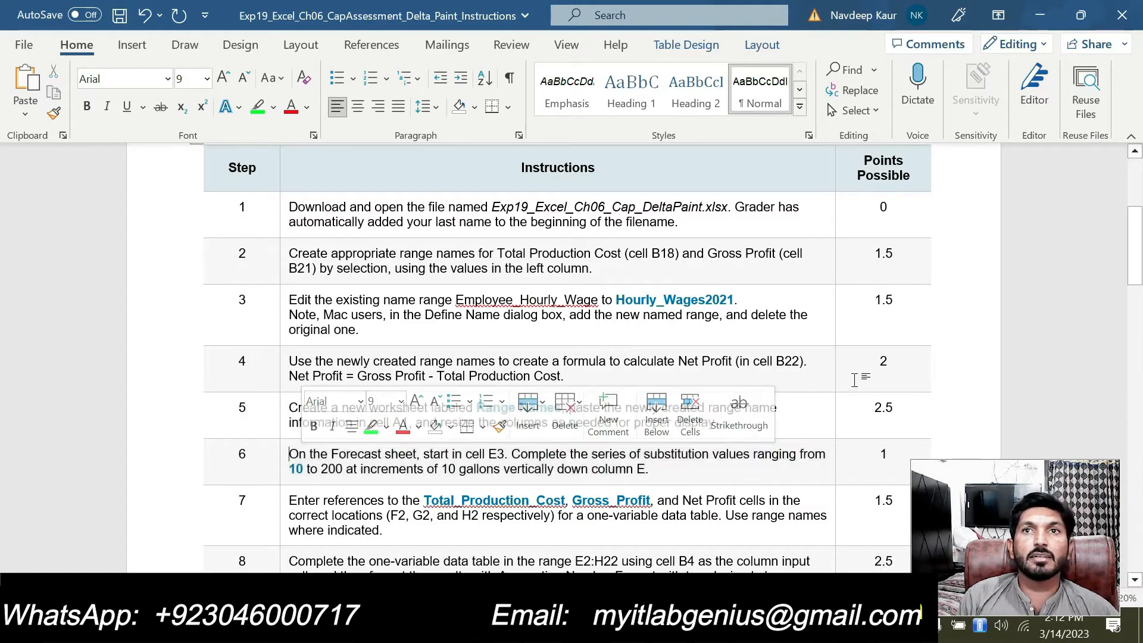
{"action": "scroll", "coordinate": [3, 297], "scroll_direction": "down", "scroll_amount": 3}
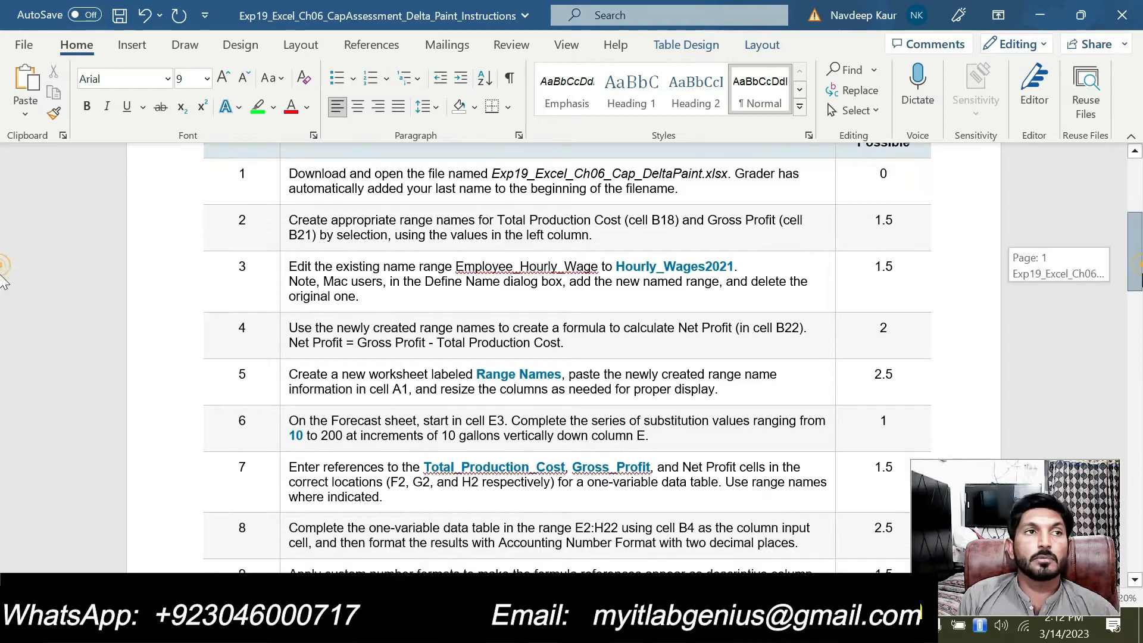
{"action": "left_click_drag", "start_coordinate": [1141, 295], "coordinate": [1141, 293]}
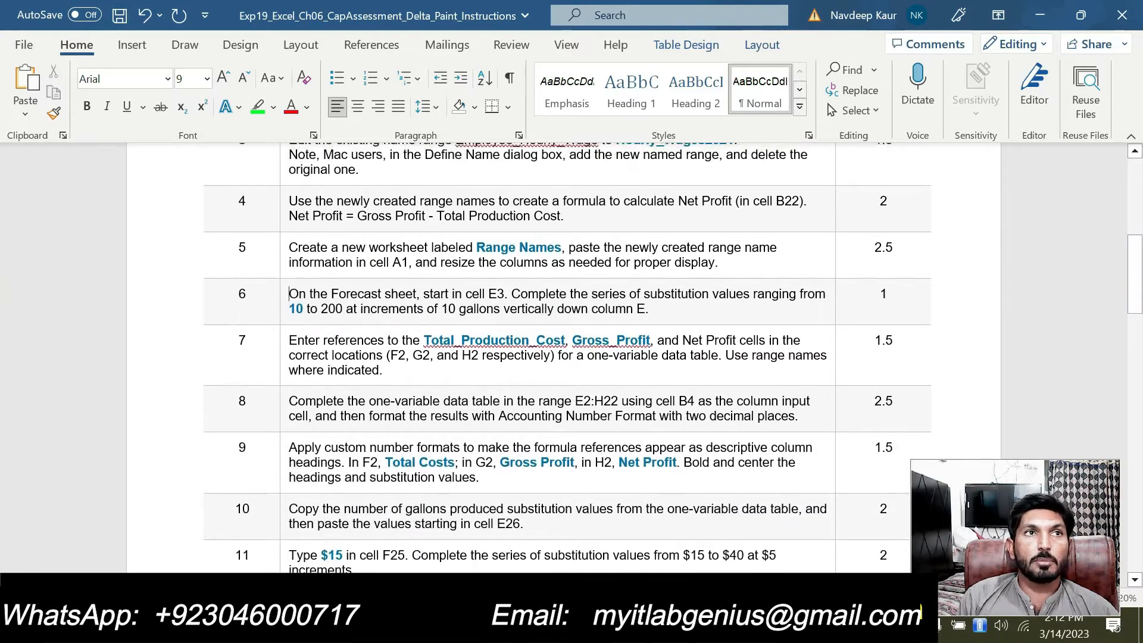
{"action": "triple_click", "coordinate": [381, 371]}
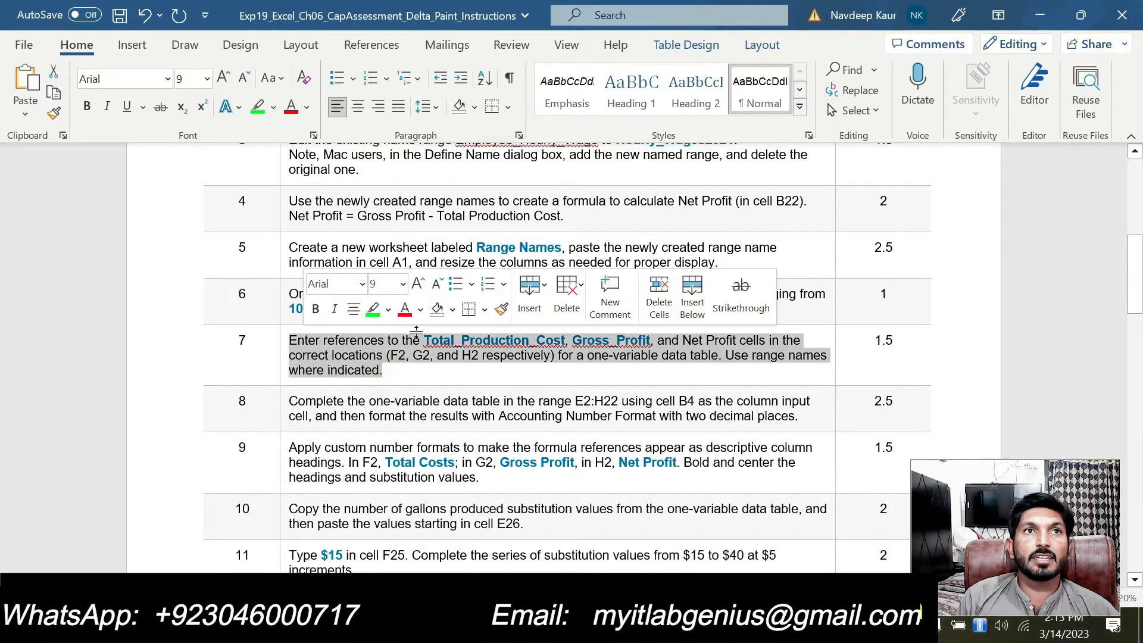
{"action": "left_click", "coordinate": [373, 311]}
{"action": "left_click", "coordinate": [446, 375]}
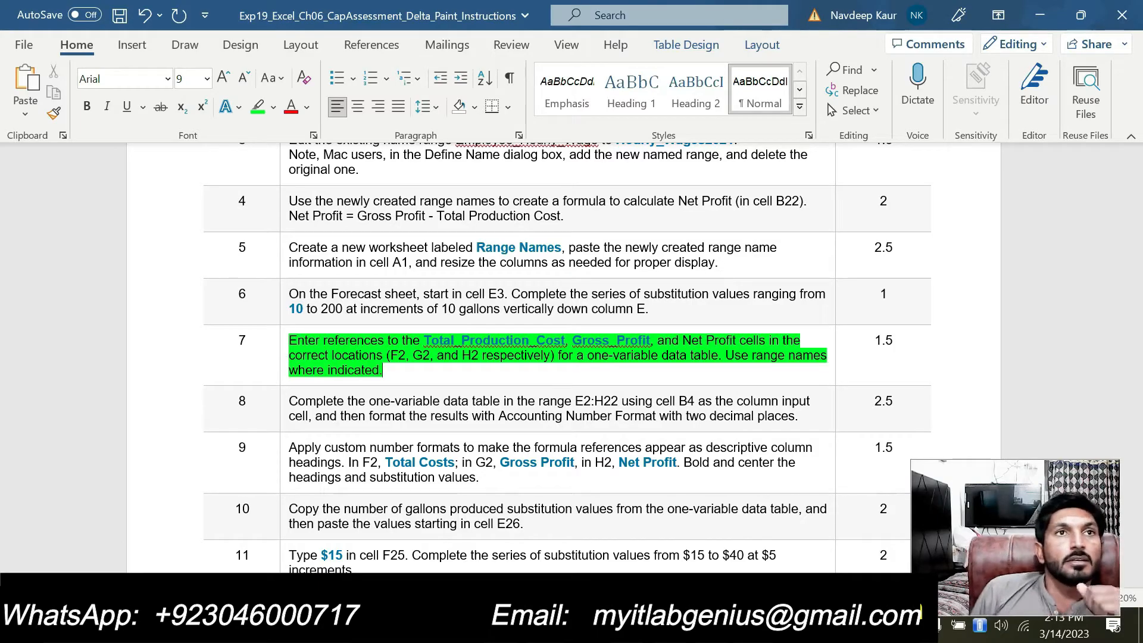
{"action": "left_click", "coordinate": [446, 375]}
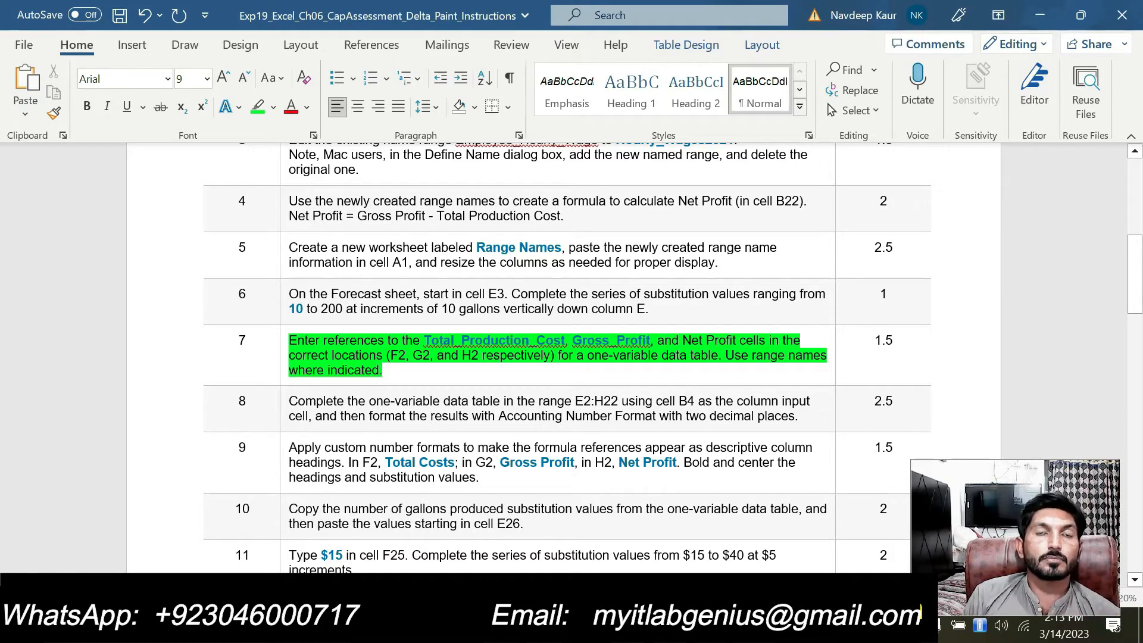
Switch to the Excel workbook and enter the formula =Total_Production_Cost in cell F2 of the Forecast sheet
{"action": "key", "text": "alt+Tab"}
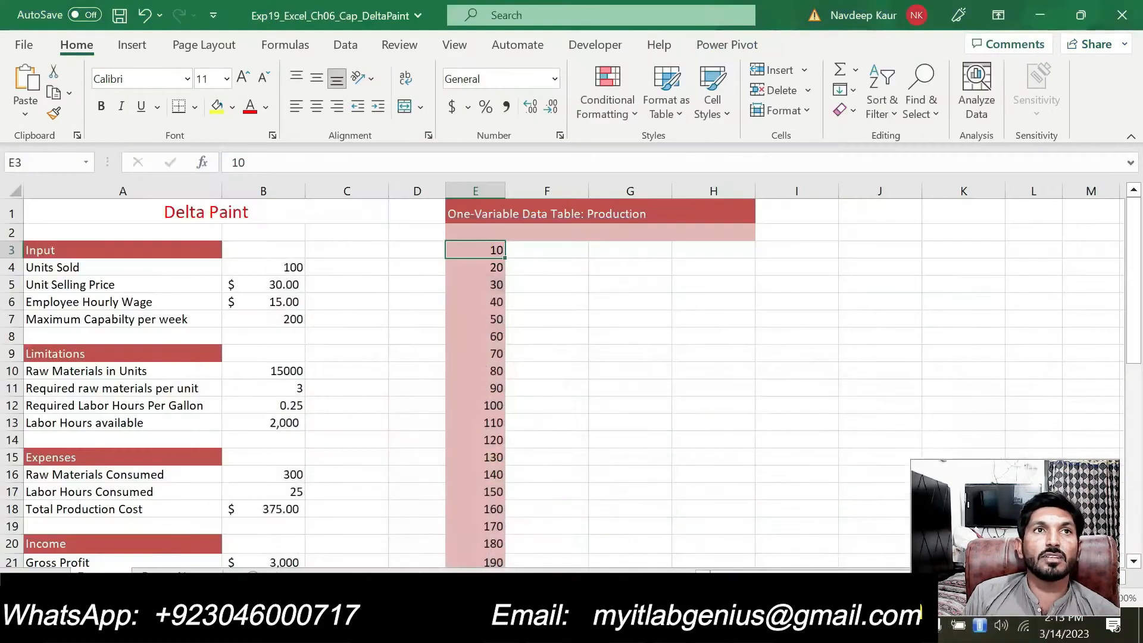
{"action": "left_click", "coordinate": [532, 234]}
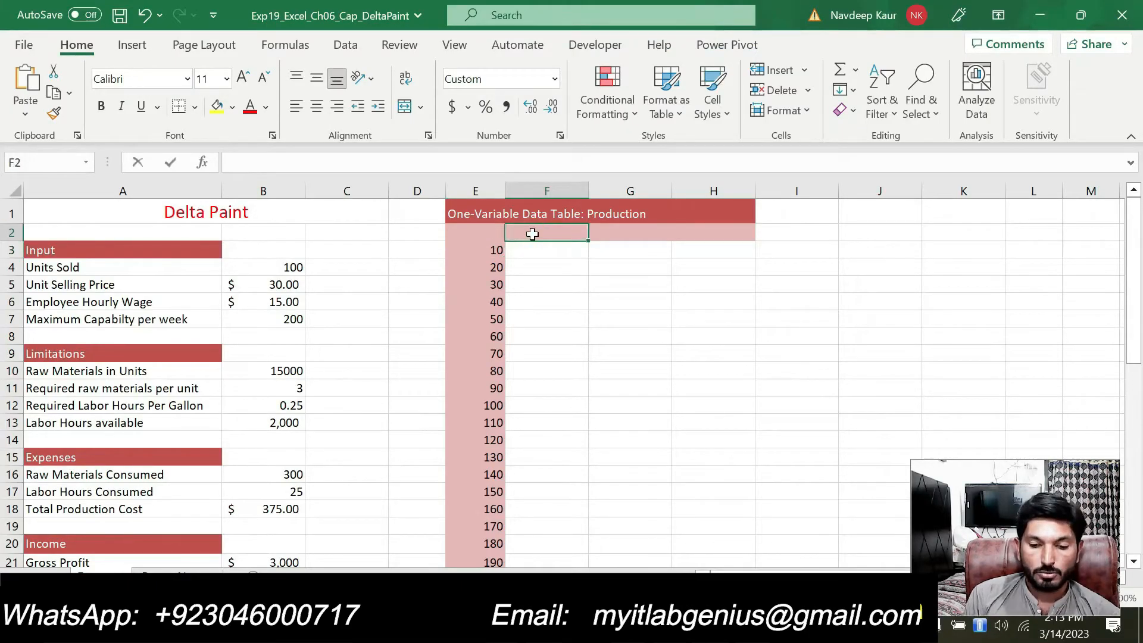
{"action": "type", "text": "="}
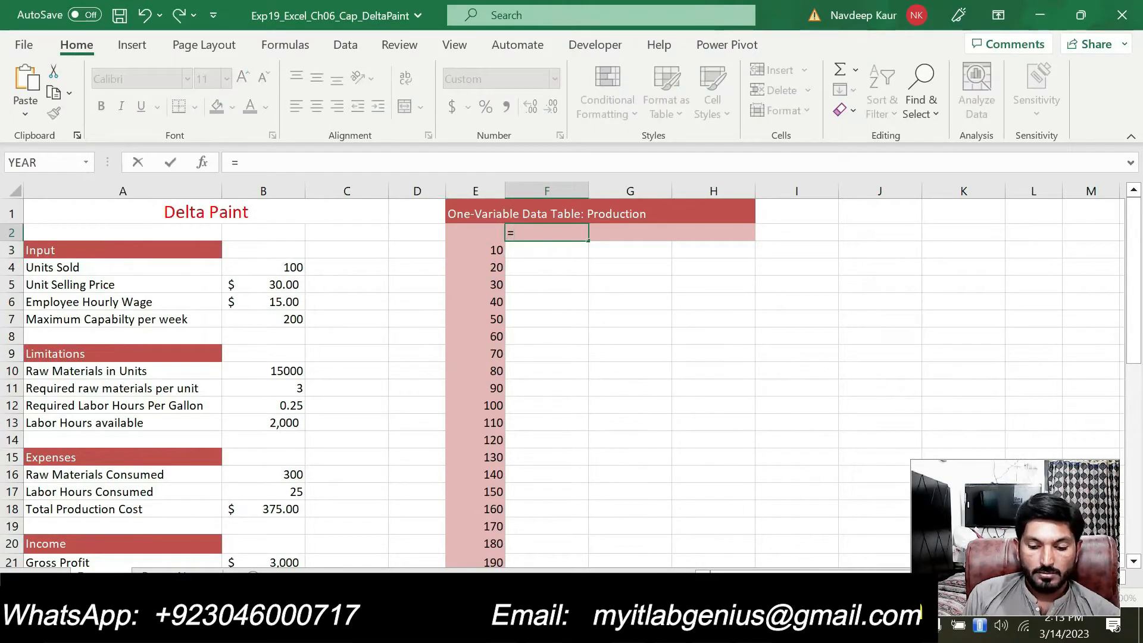
{"action": "key", "text": "alt+Tab"}
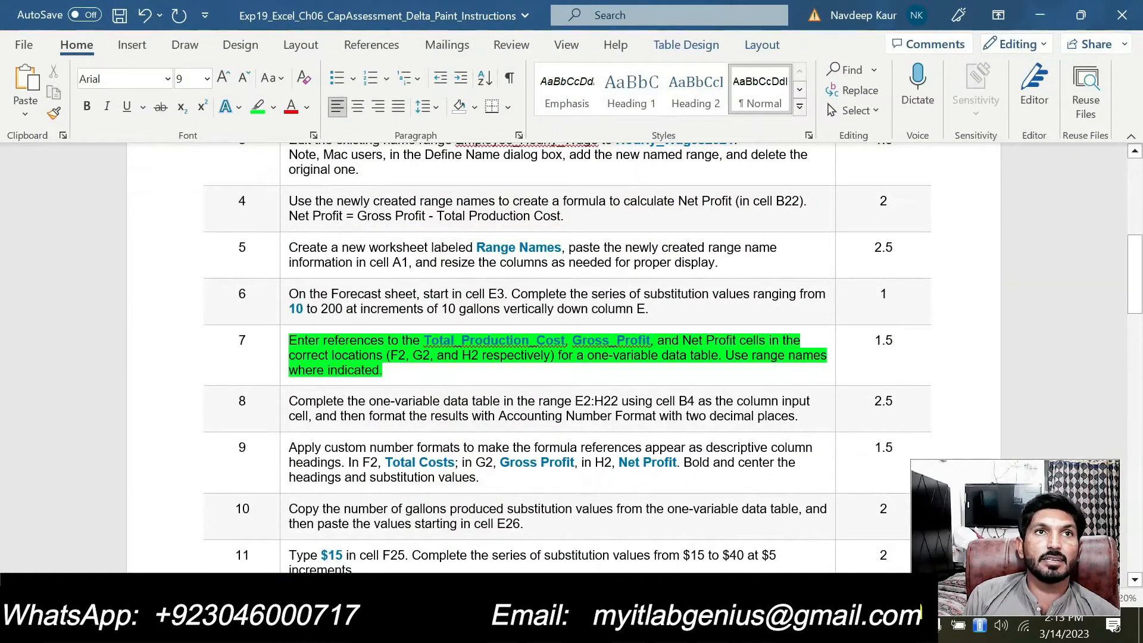
{"action": "key", "text": "alt+Tab"}
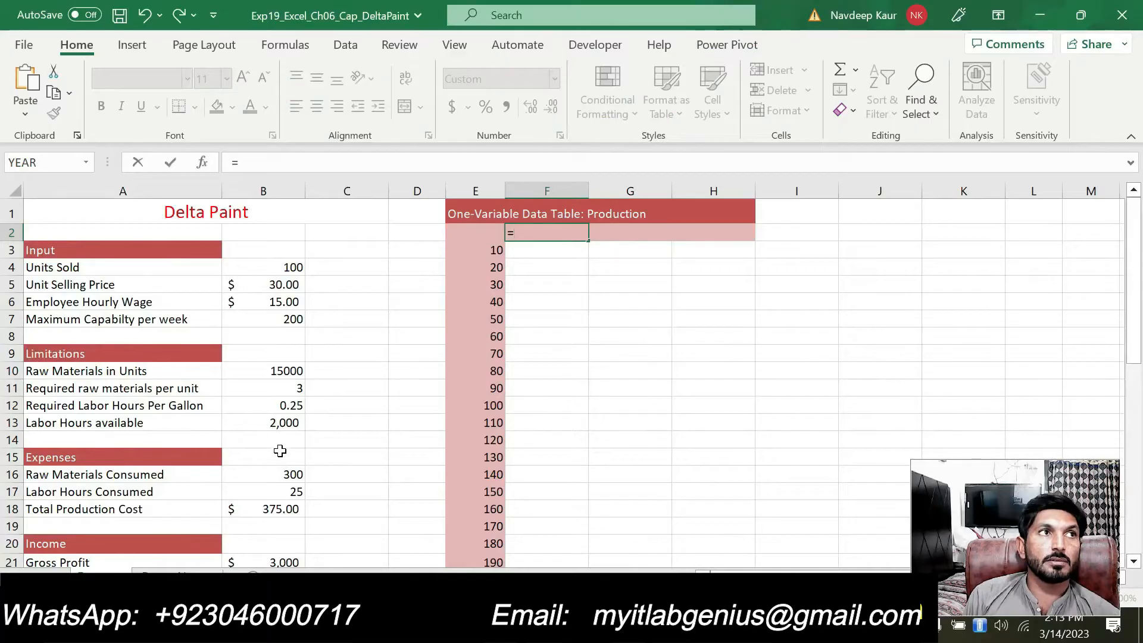
{"action": "left_click", "coordinate": [274, 510]}
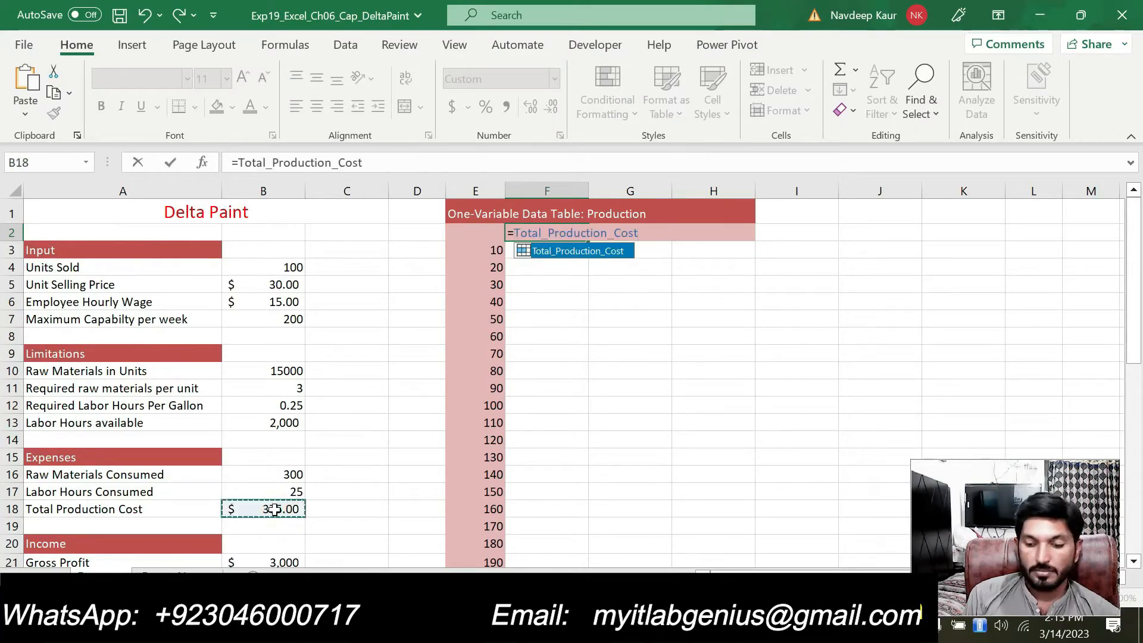
{"action": "key", "text": "Return"}
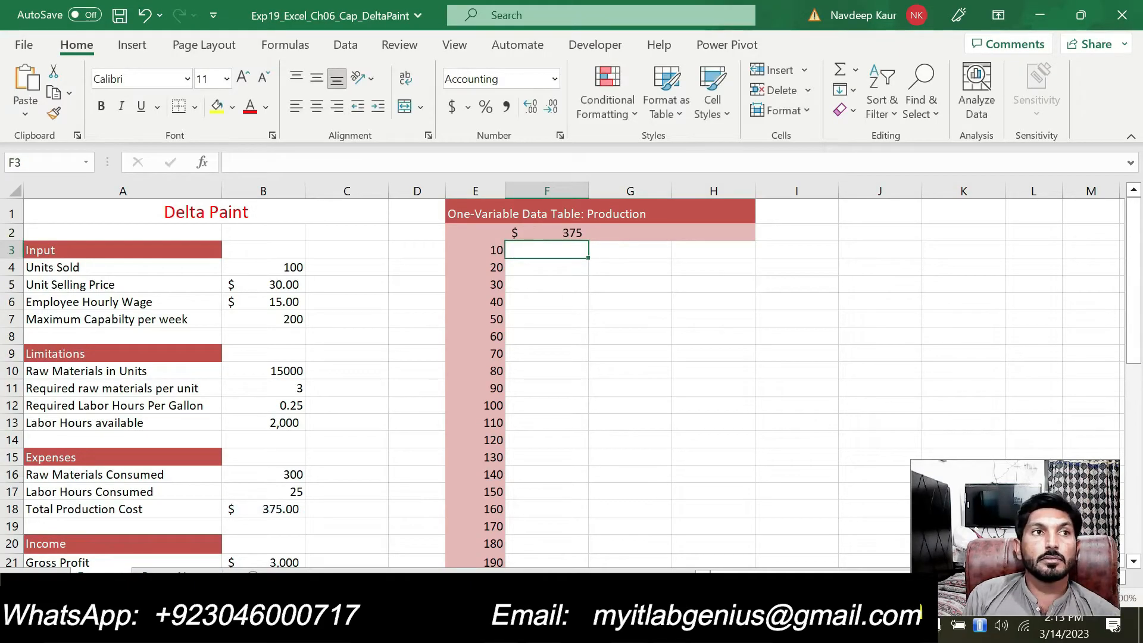
Check step 7 in the Word instructions, then reference the Gross Profit cell B21 from cell G2 in the Excel workbook
{"action": "mouse_move", "coordinate": [753, 628]}
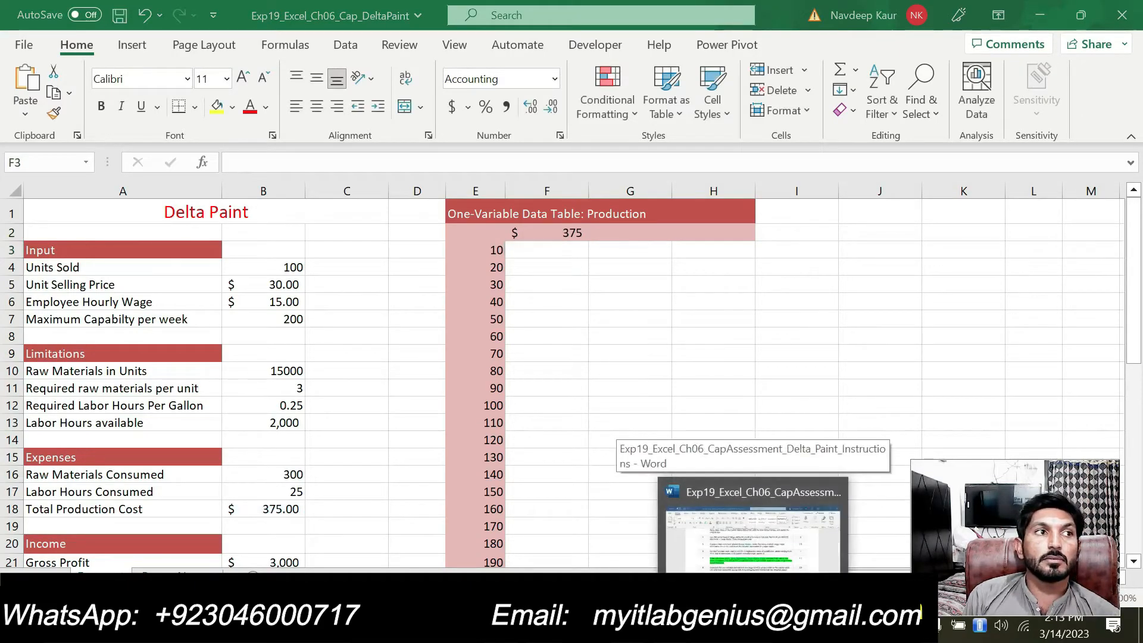
{"action": "left_click", "coordinate": [753, 628]}
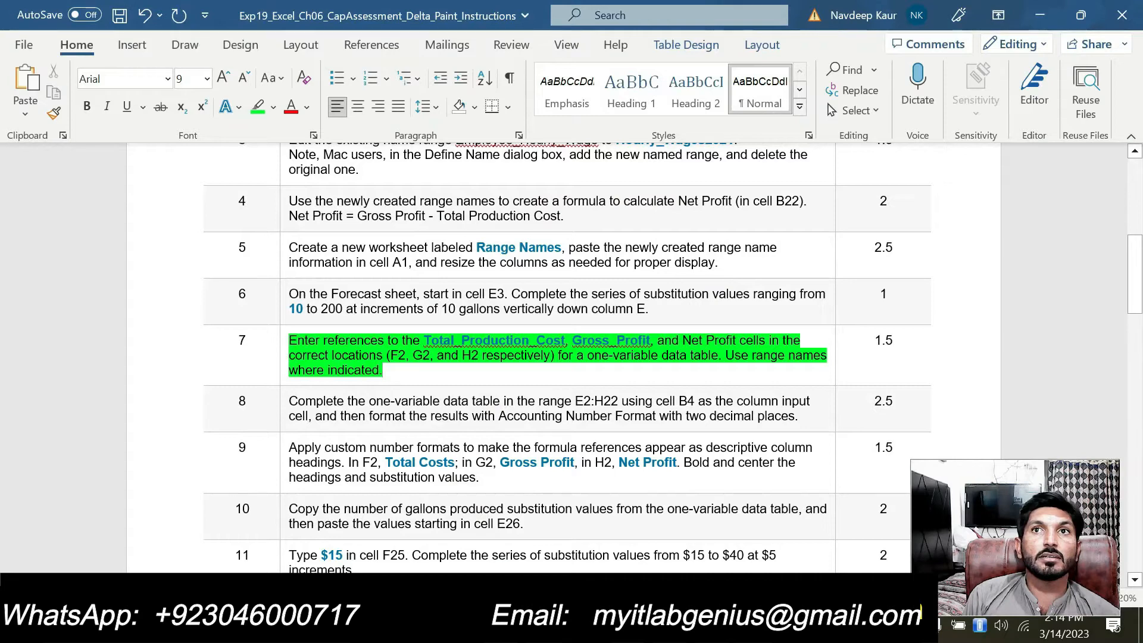
{"action": "key", "text": "alt+Tab"}
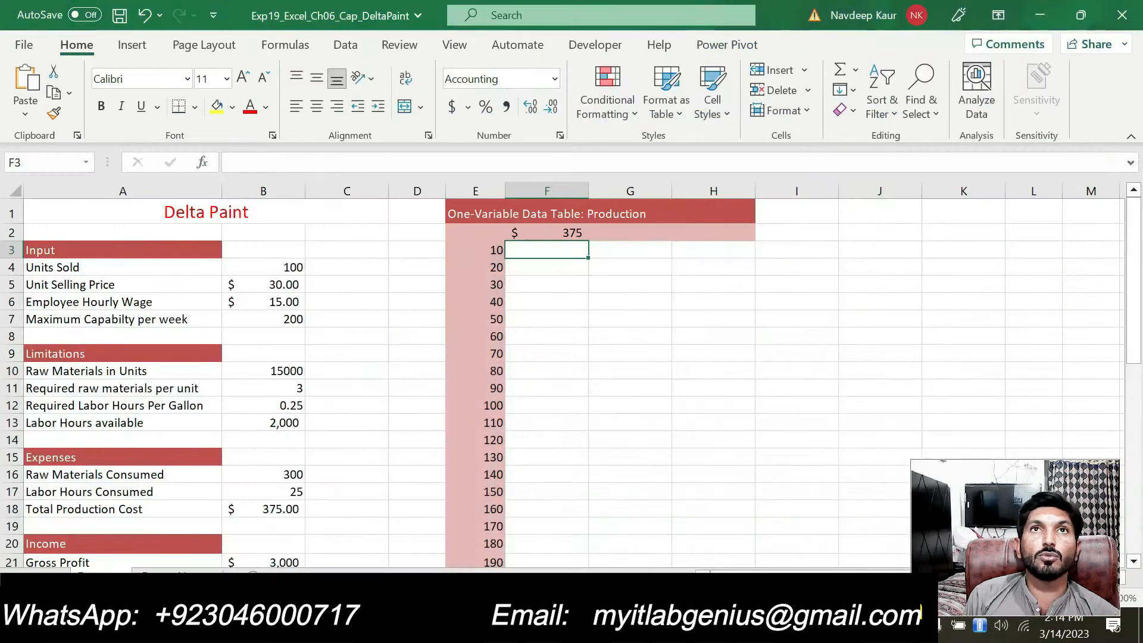
{"action": "left_click", "coordinate": [620, 230]}
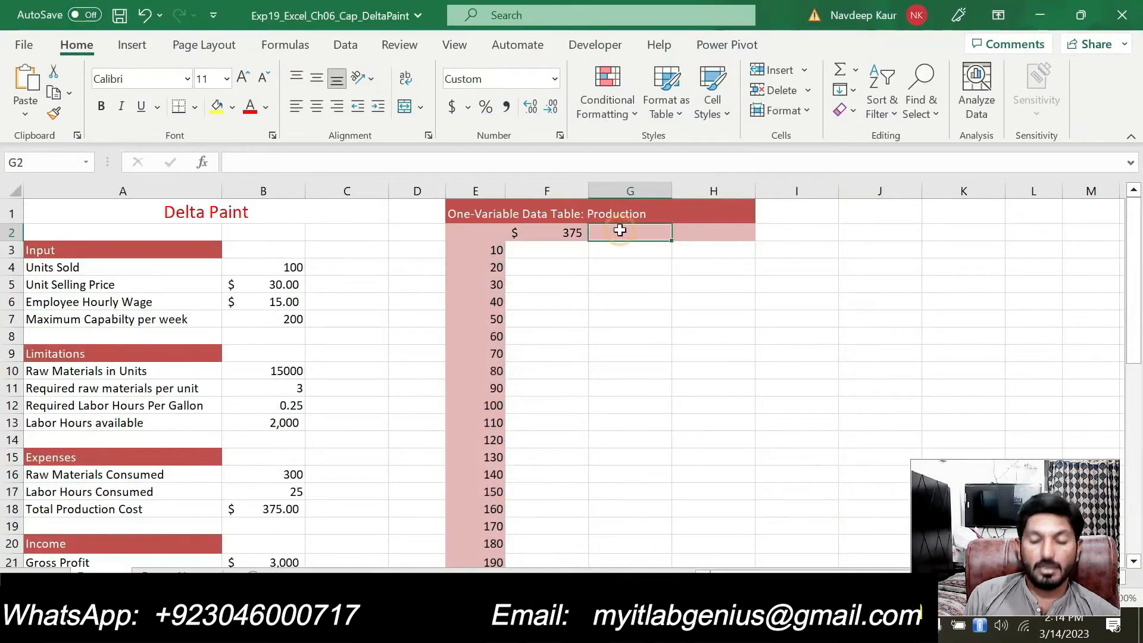
{"action": "type", "text": "="}
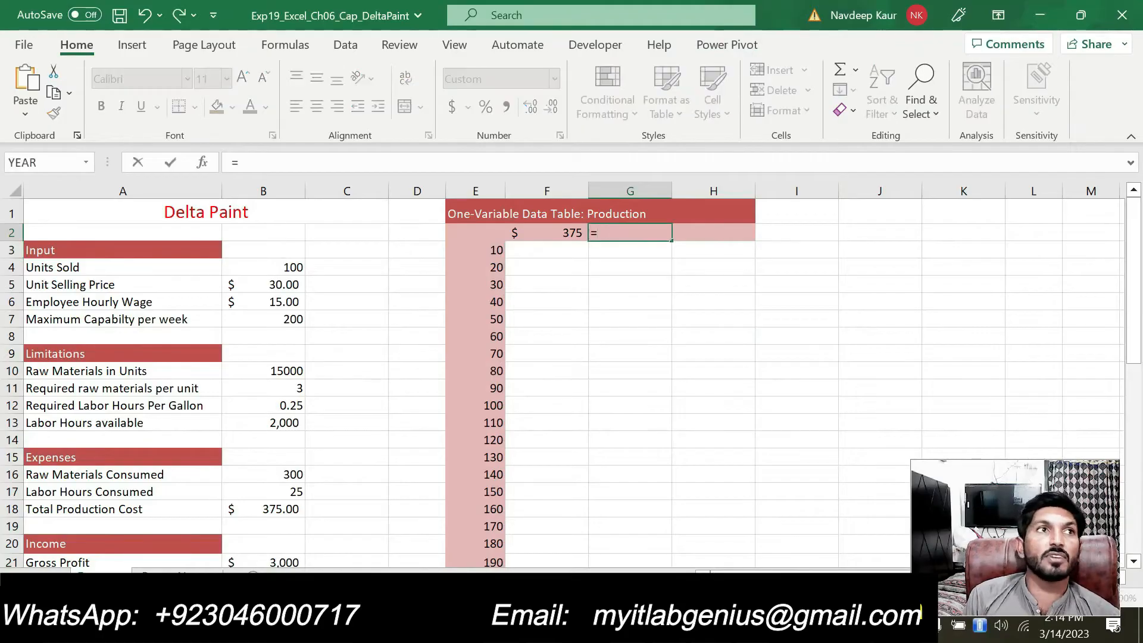
{"action": "left_click", "coordinate": [276, 559]}
{"action": "key", "text": "Return"}
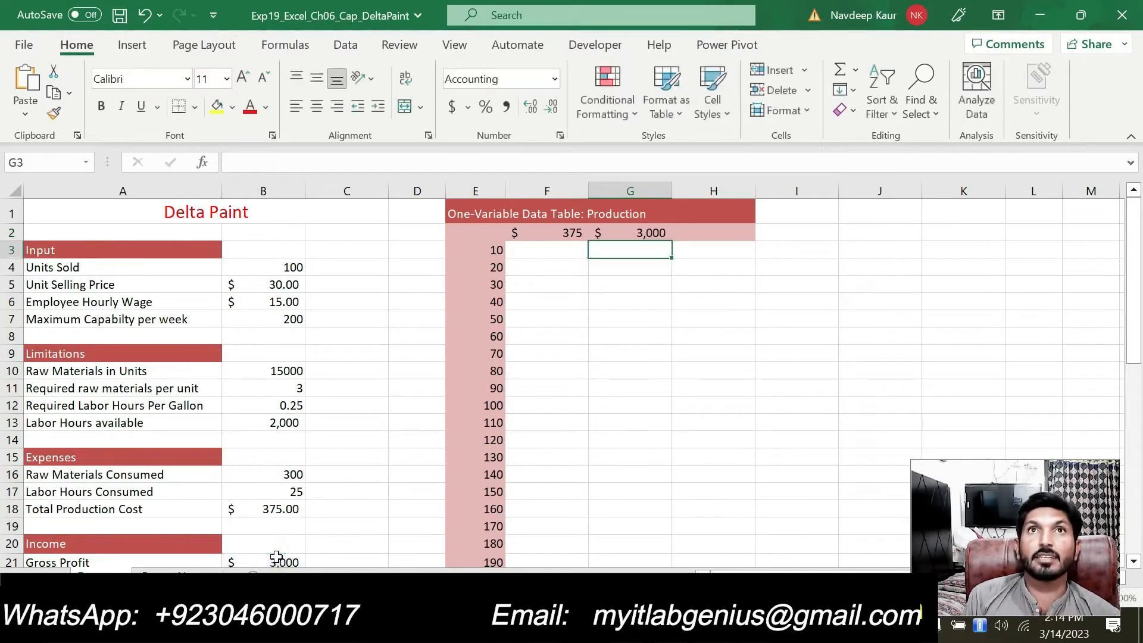
Enter the formula =B22 in cell H2 to reference the Net Profit cell
{"action": "left_click", "coordinate": [678, 232]}
{"action": "type", "text": "="}
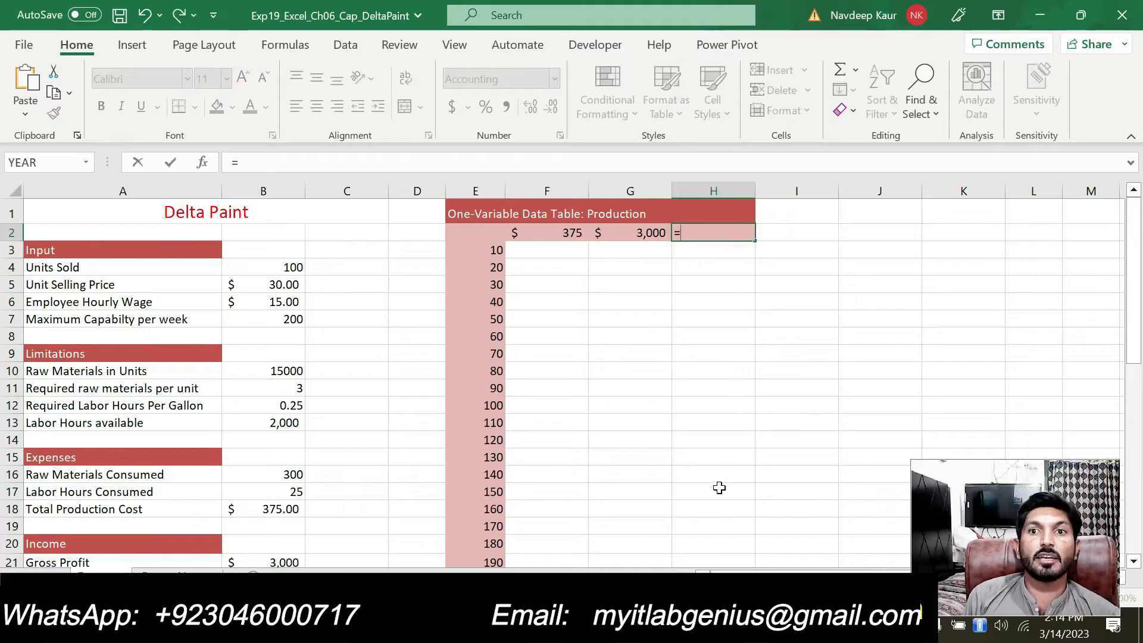
{"action": "left_click", "coordinate": [717, 625]}
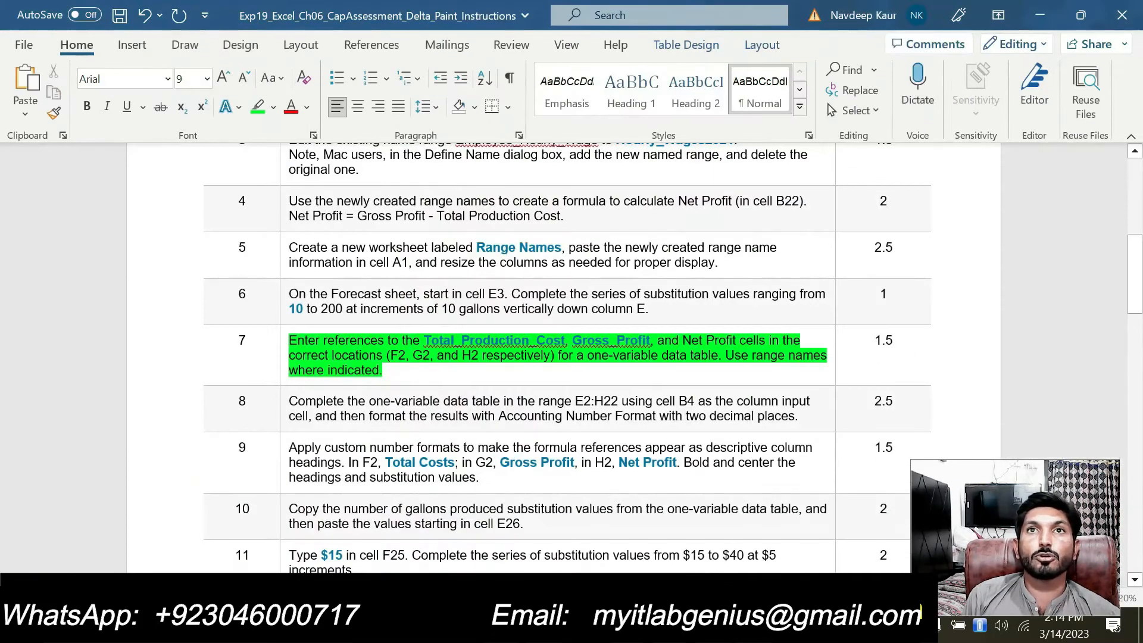
{"action": "left_click", "coordinate": [713, 624]}
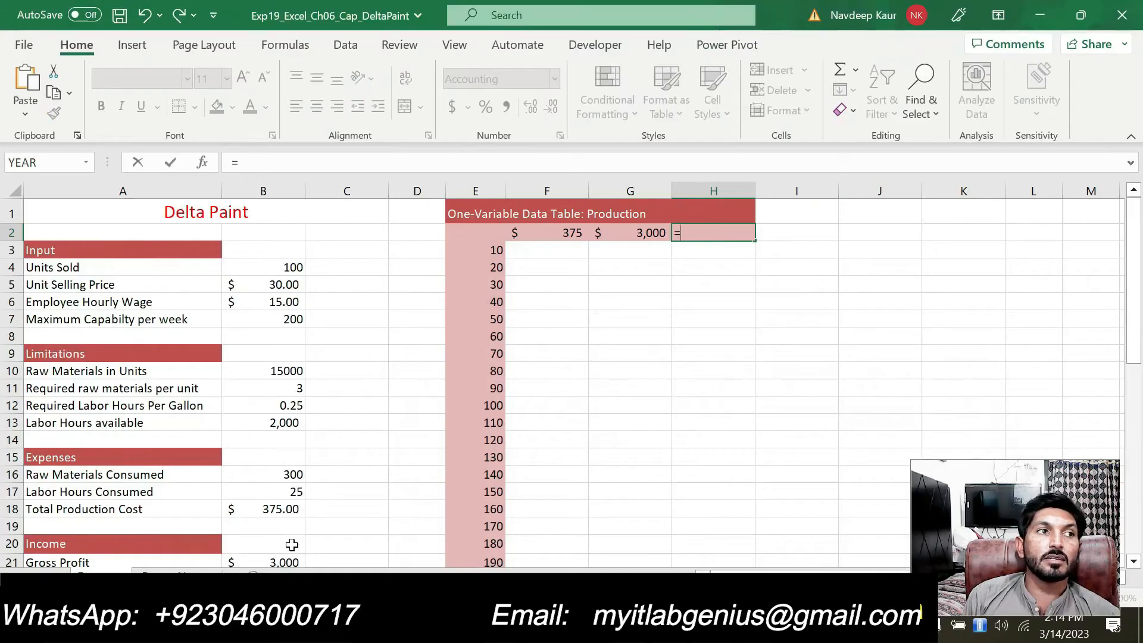
{"action": "left_click_drag", "start_coordinate": [1133, 275], "coordinate": [1135, 329]}
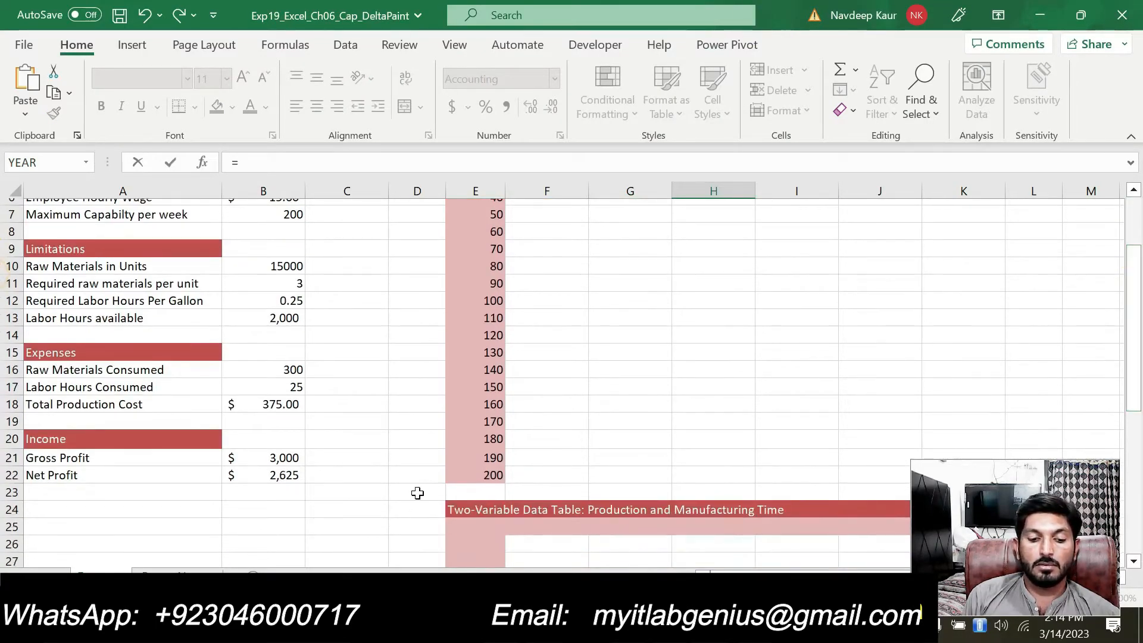
{"action": "left_click", "coordinate": [292, 476]}
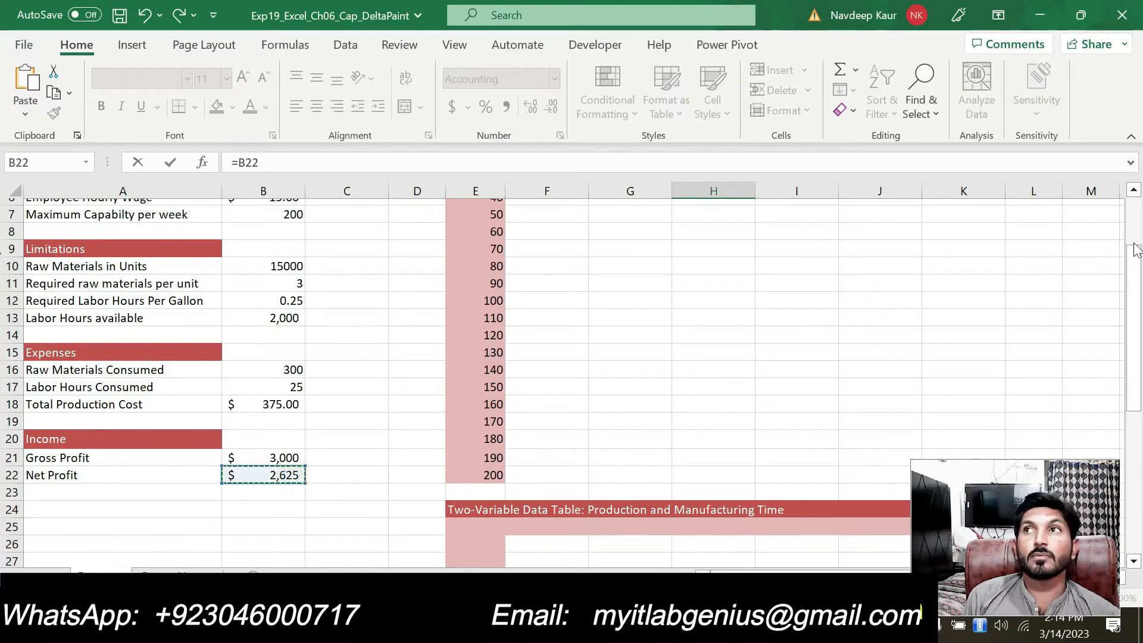
{"action": "scroll", "coordinate": [5, 235], "scroll_direction": "up", "scroll_amount": 2}
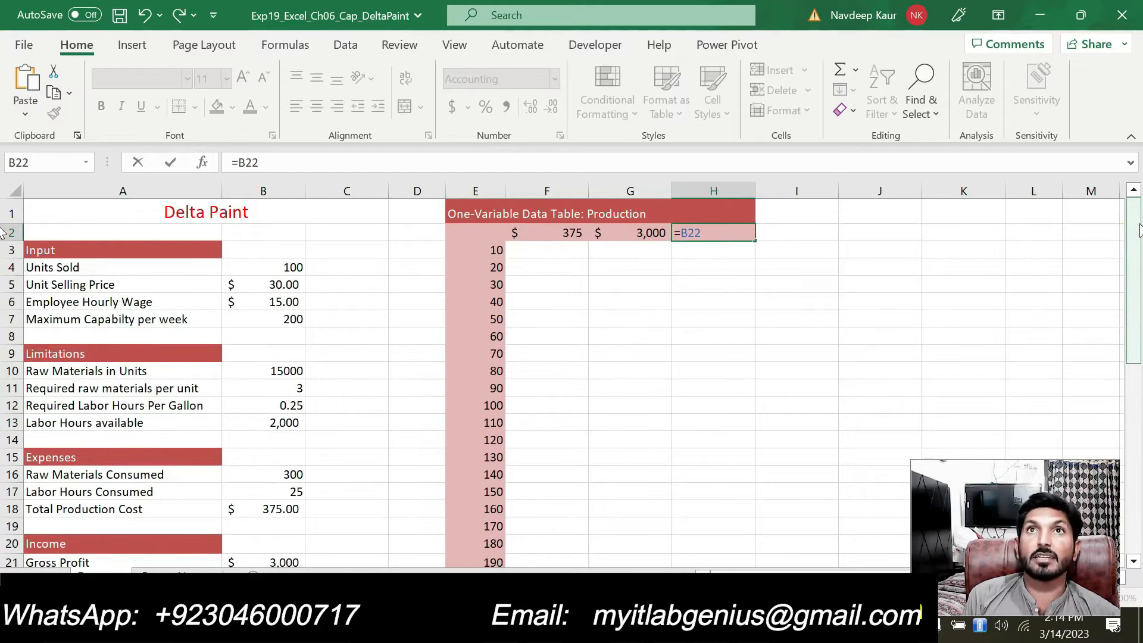
{"action": "key", "text": "Return"}
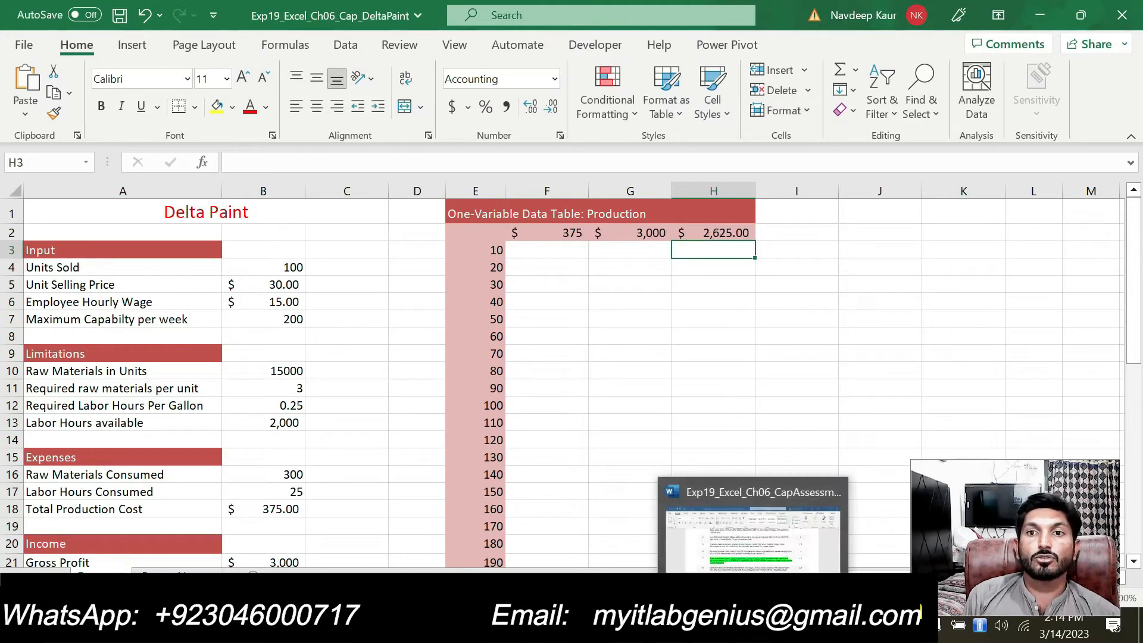
In the Word instructions, remove the highlight from step 7 and highlight the step 8 instruction in green
{"action": "left_click", "coordinate": [754, 629]}
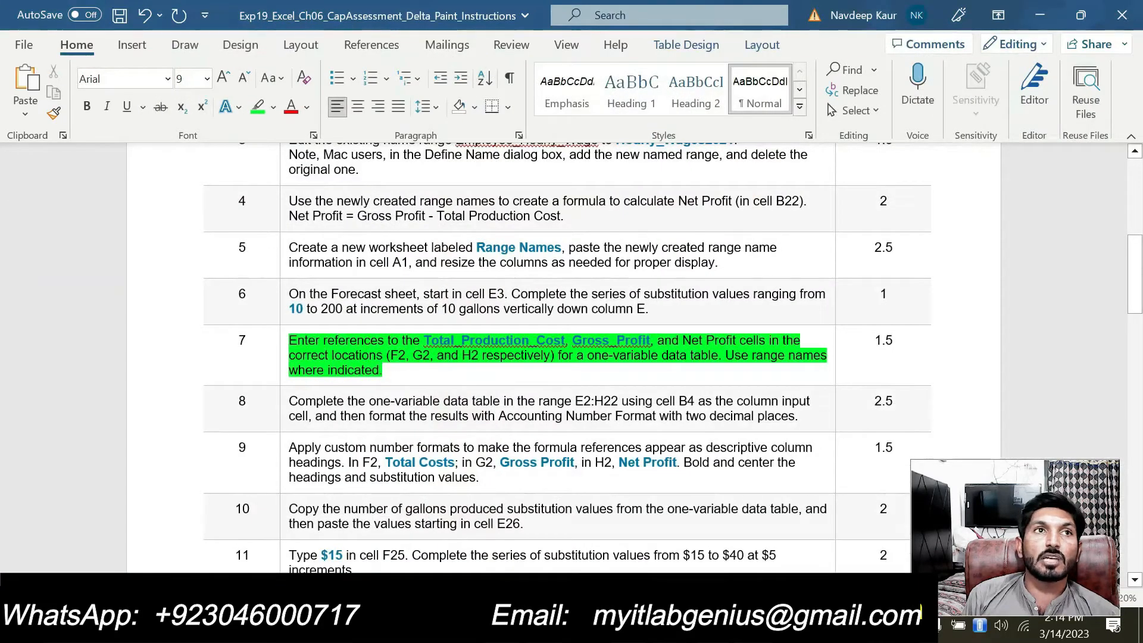
{"action": "left_click_drag", "start_coordinate": [395, 370], "coordinate": [290, 341]}
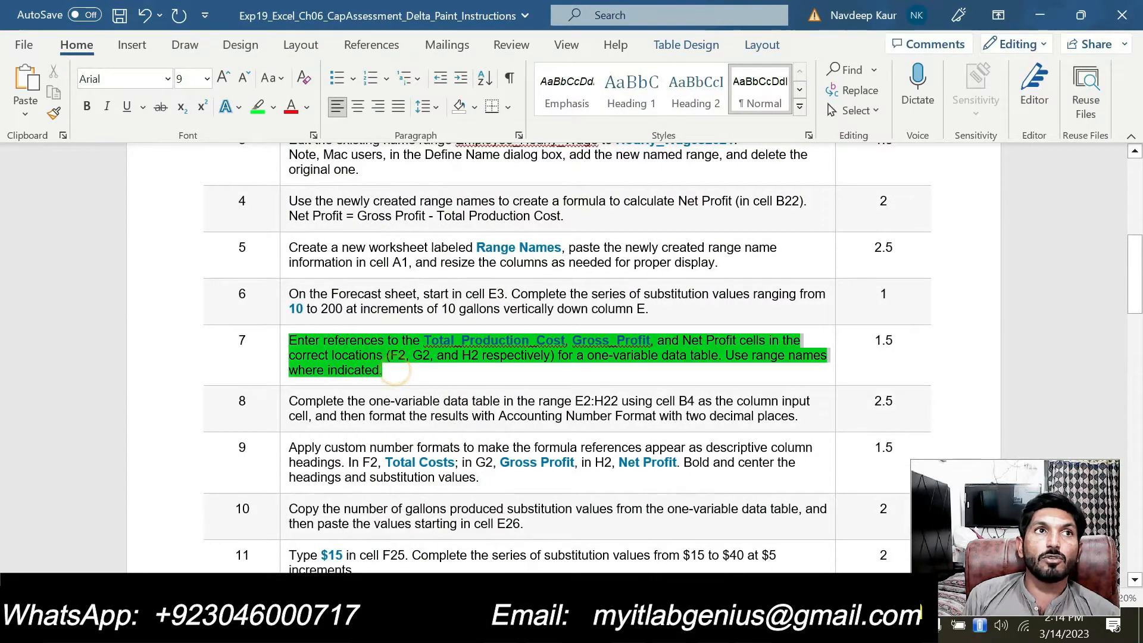
{"action": "left_click", "coordinate": [366, 307]}
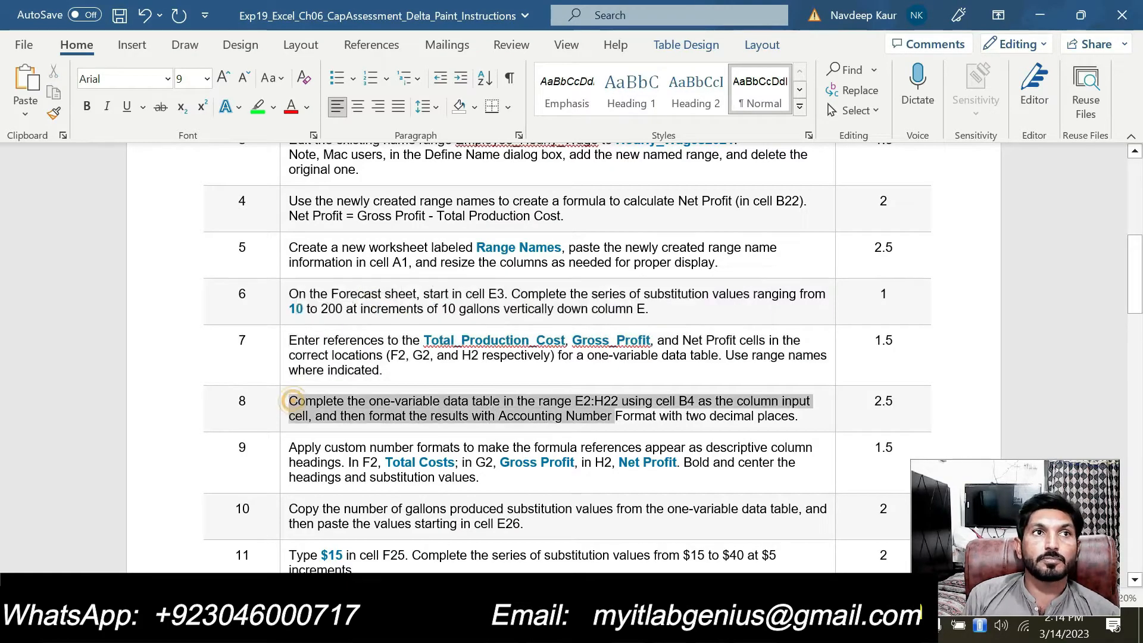
{"action": "triple_click", "coordinate": [292, 400]}
{"action": "left_click", "coordinate": [739, 378]}
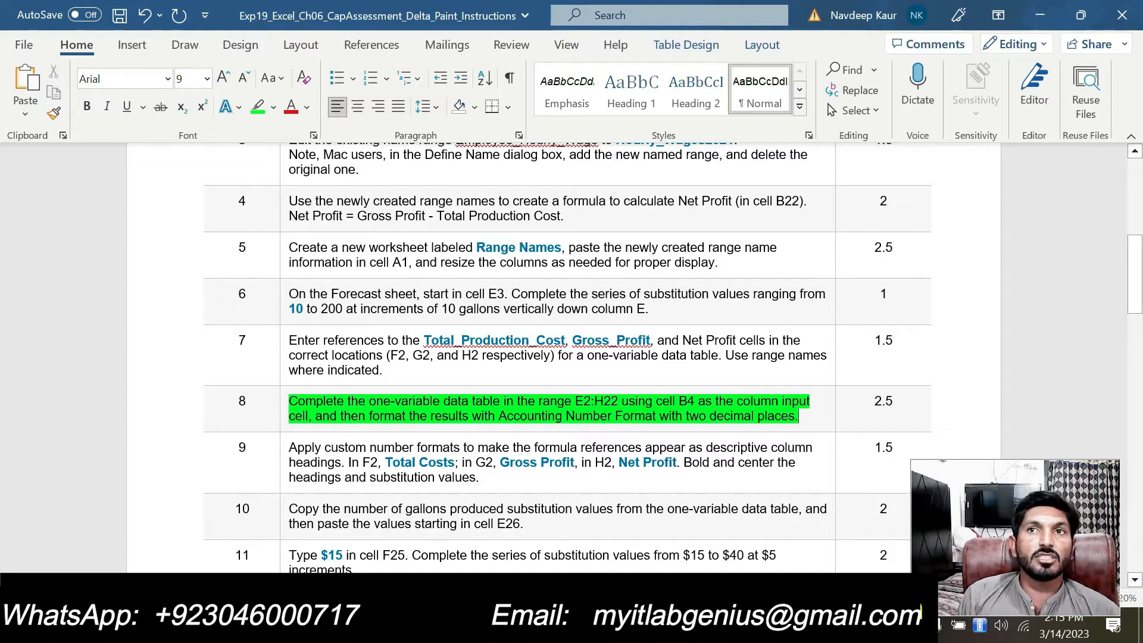
{"action": "left_click", "coordinate": [799, 417]}
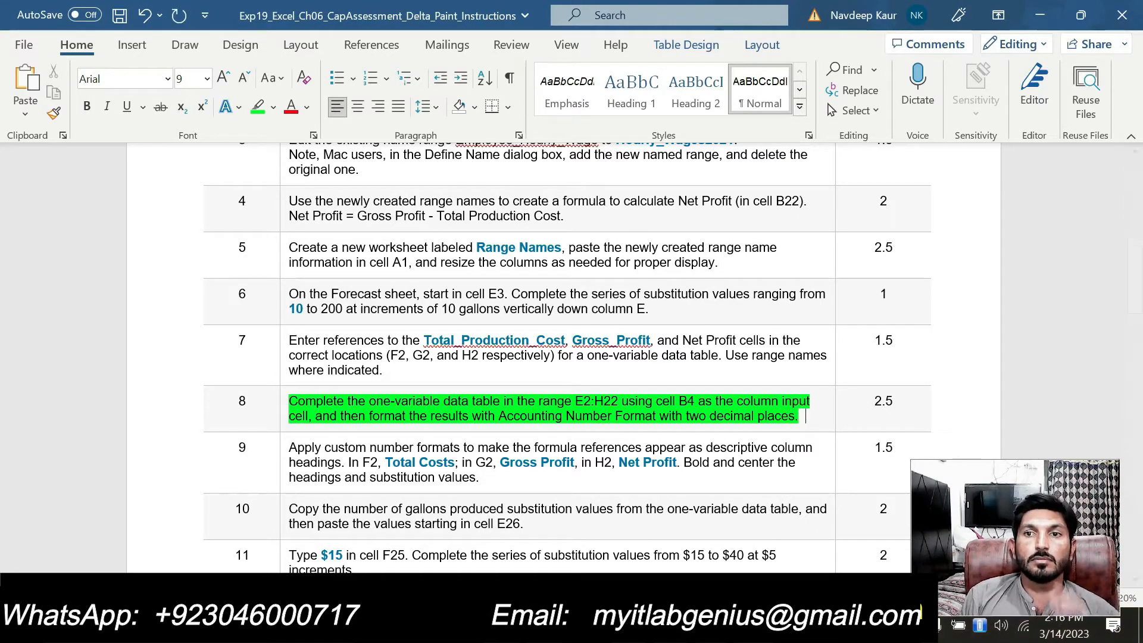
Switch to the Excel workbook and create a one-variable data table in the range E2:H22 with B4 as the column input cell
{"action": "key", "text": "alt+Tab"}
{"action": "left_click", "coordinate": [53, 163]}
{"action": "type", "text": "E2:H22"}
{"action": "key", "text": "Return"}
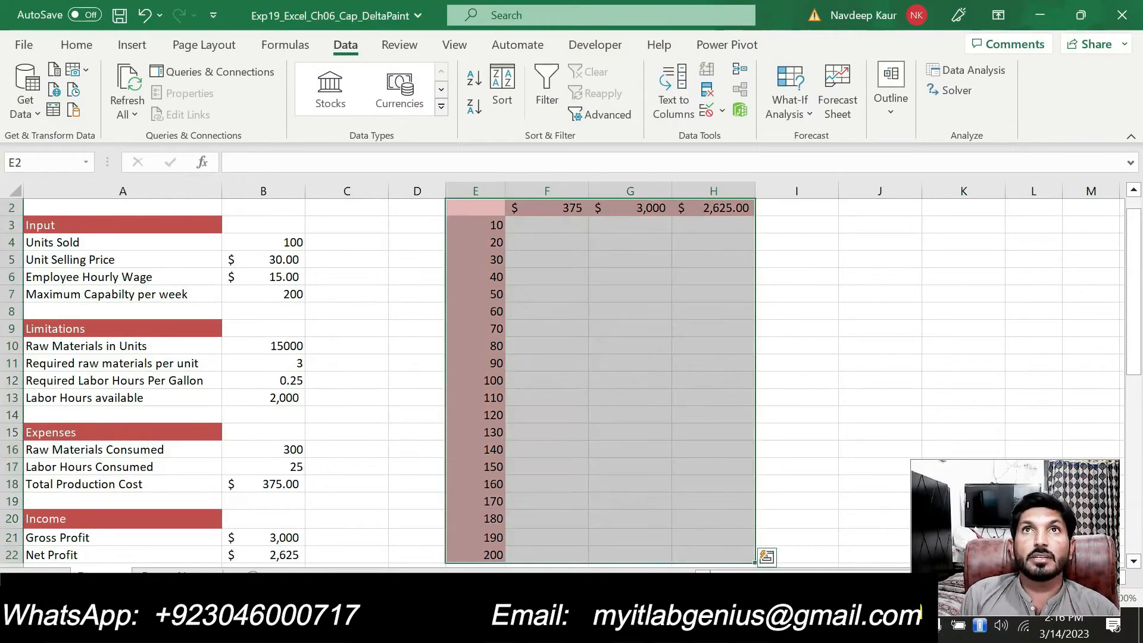
{"action": "left_click", "coordinate": [76, 46]}
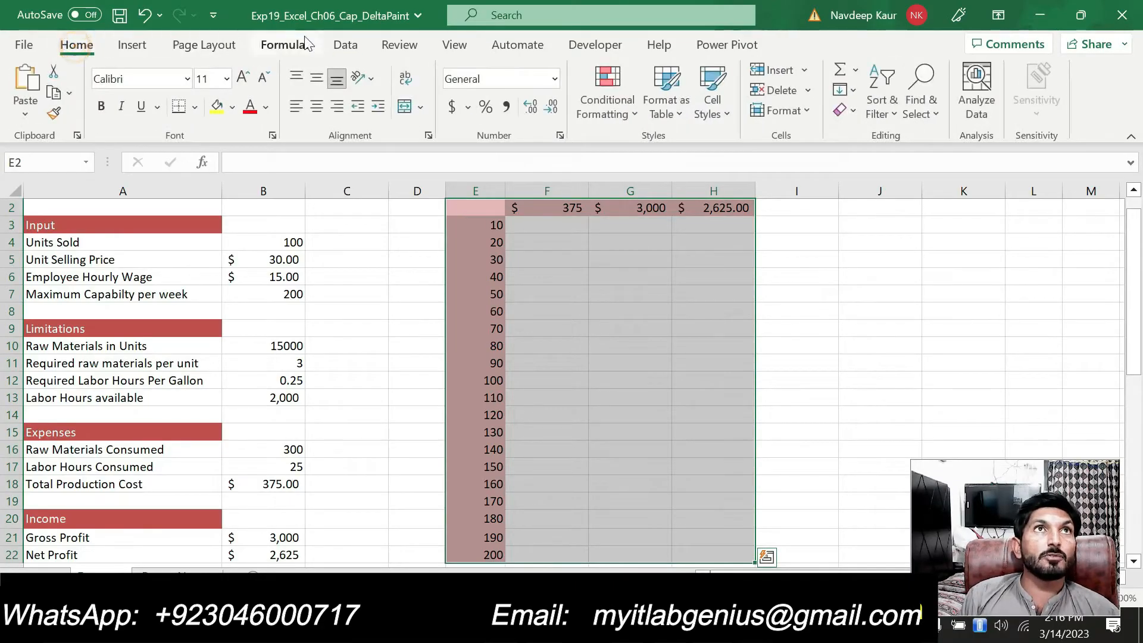
{"action": "left_click", "coordinate": [346, 47]}
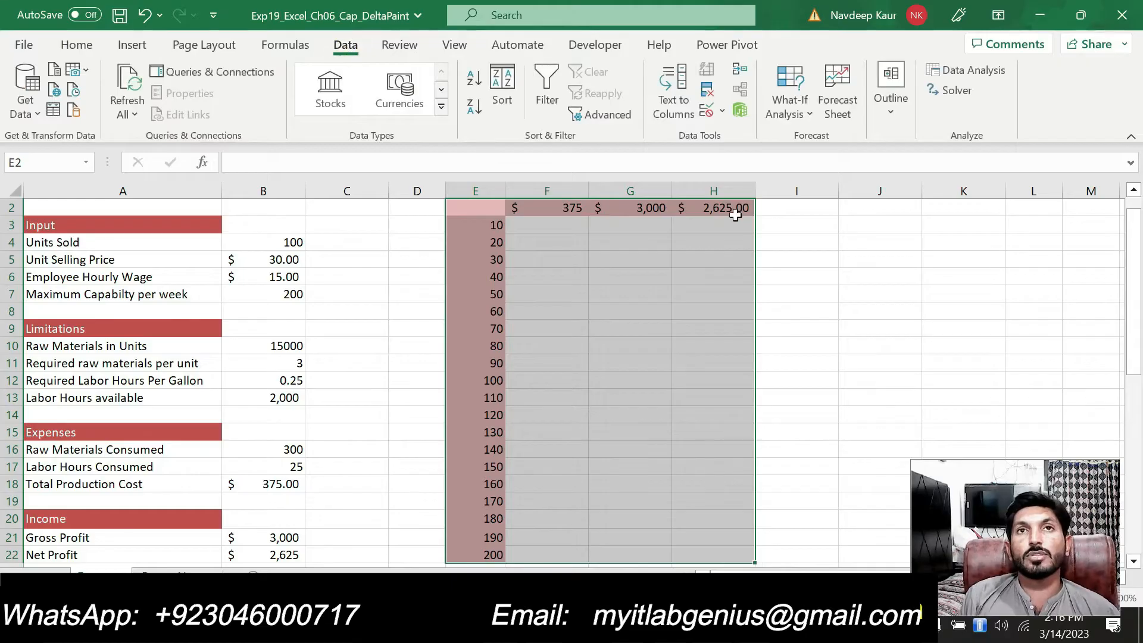
{"action": "left_click", "coordinate": [799, 119]}
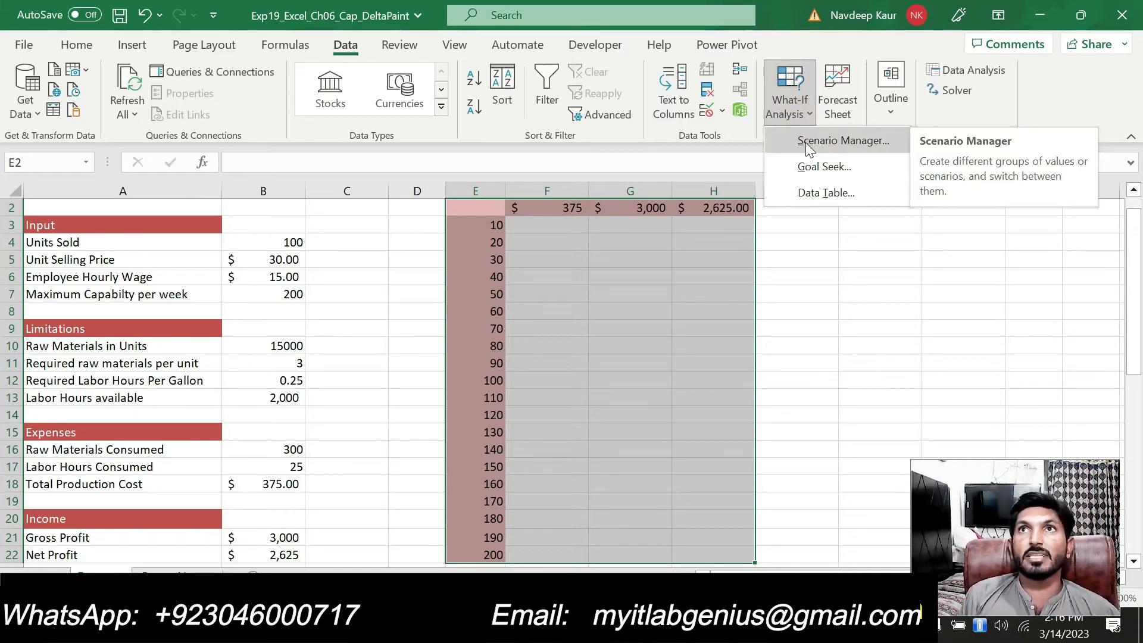
{"action": "left_click", "coordinate": [817, 189]}
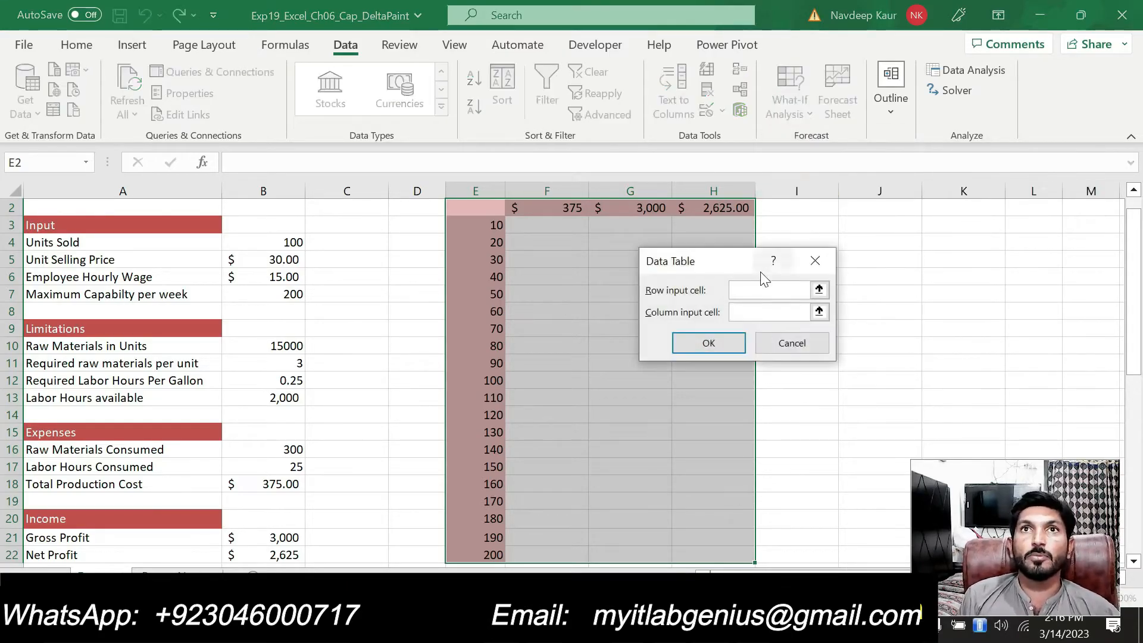
{"action": "key", "text": "alt+Tab"}
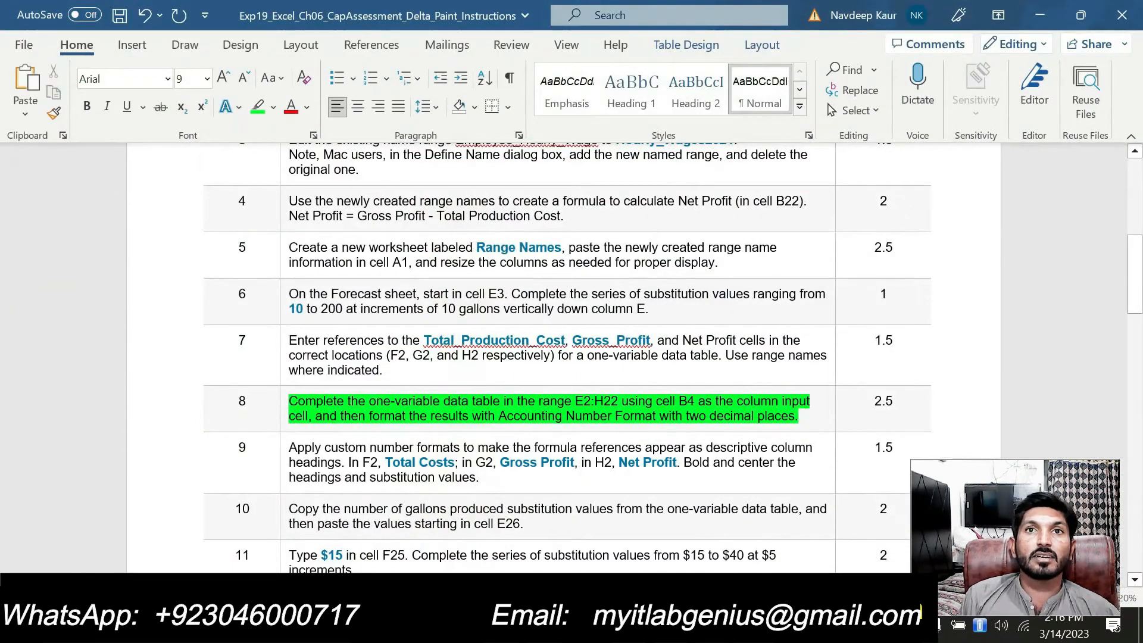
{"action": "right_click", "coordinate": [752, 625]}
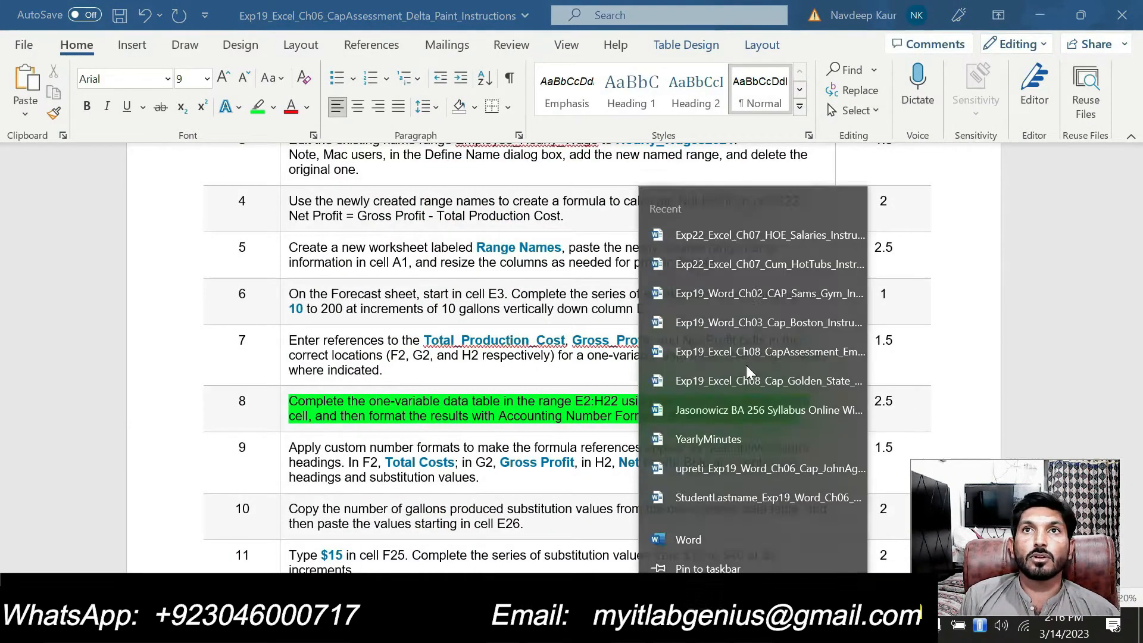
{"action": "key", "text": "alt+Tab"}
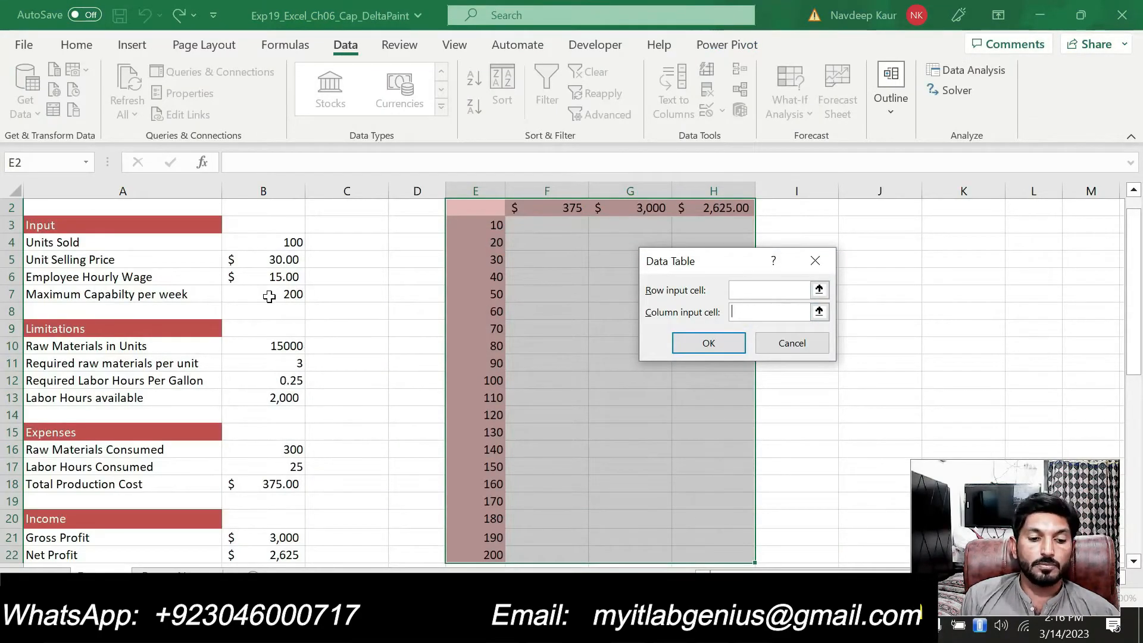
{"action": "left_click", "coordinate": [288, 242]}
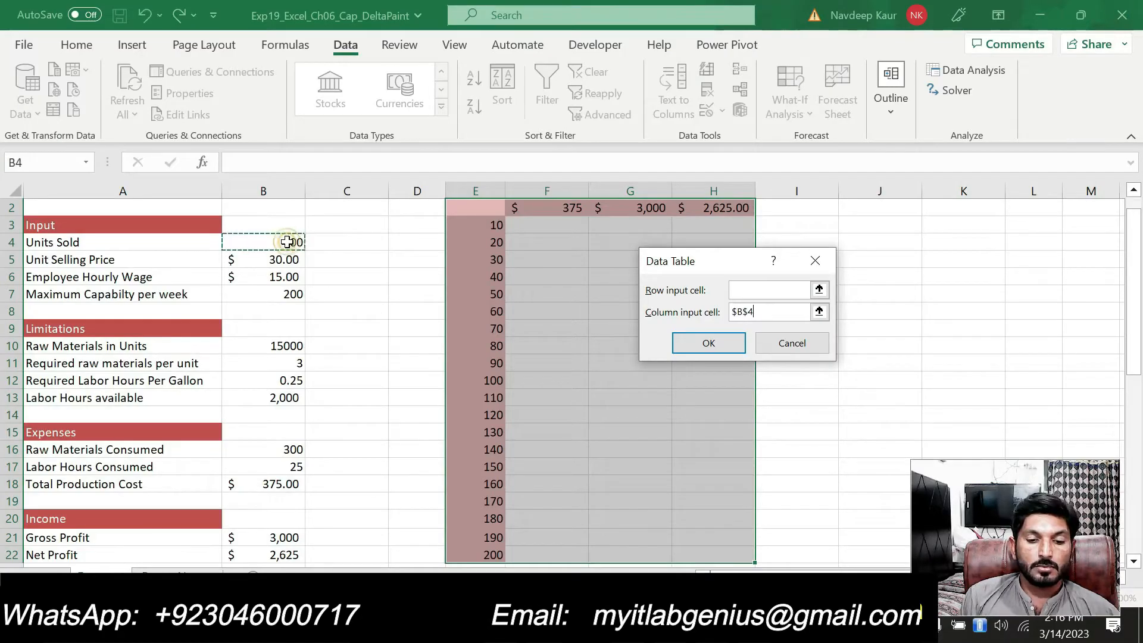
{"action": "left_click", "coordinate": [686, 342]}
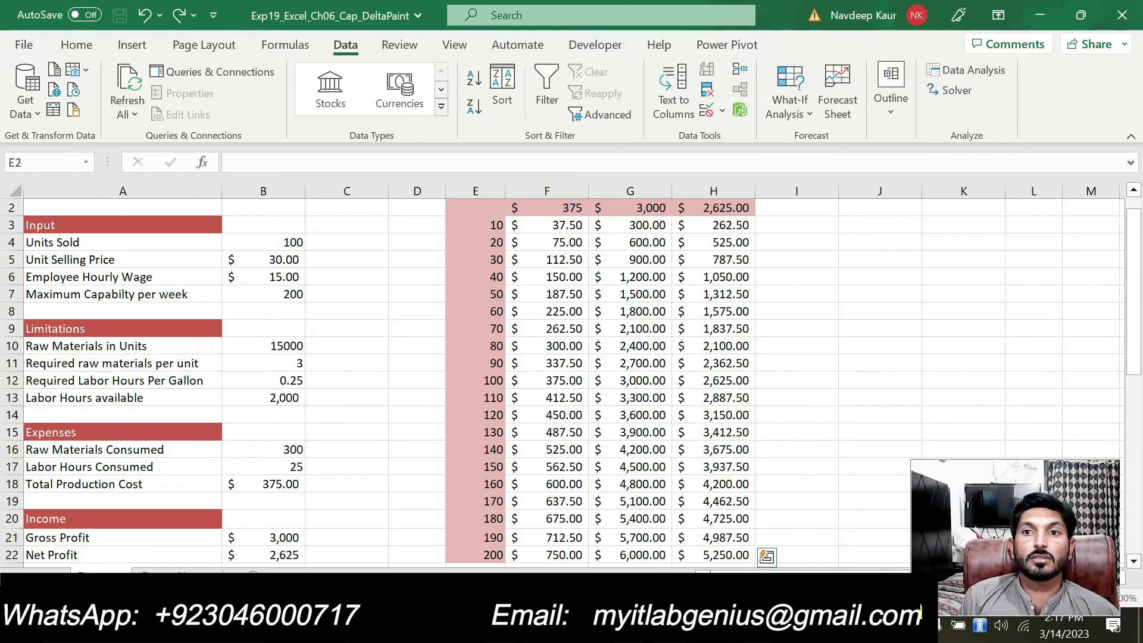
Check step 8 in the Word instructions, then format F3:H22 in the Excel workbook as Accounting with two decimal places
{"action": "key", "text": "alt+Tab"}
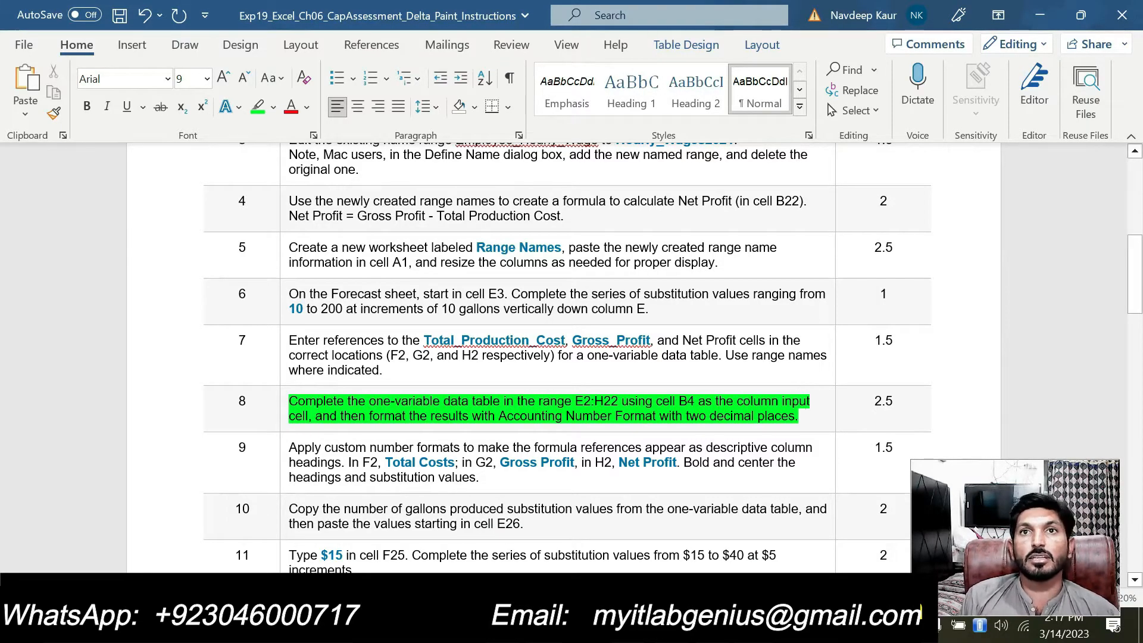
{"action": "left_click", "coordinate": [798, 418]}
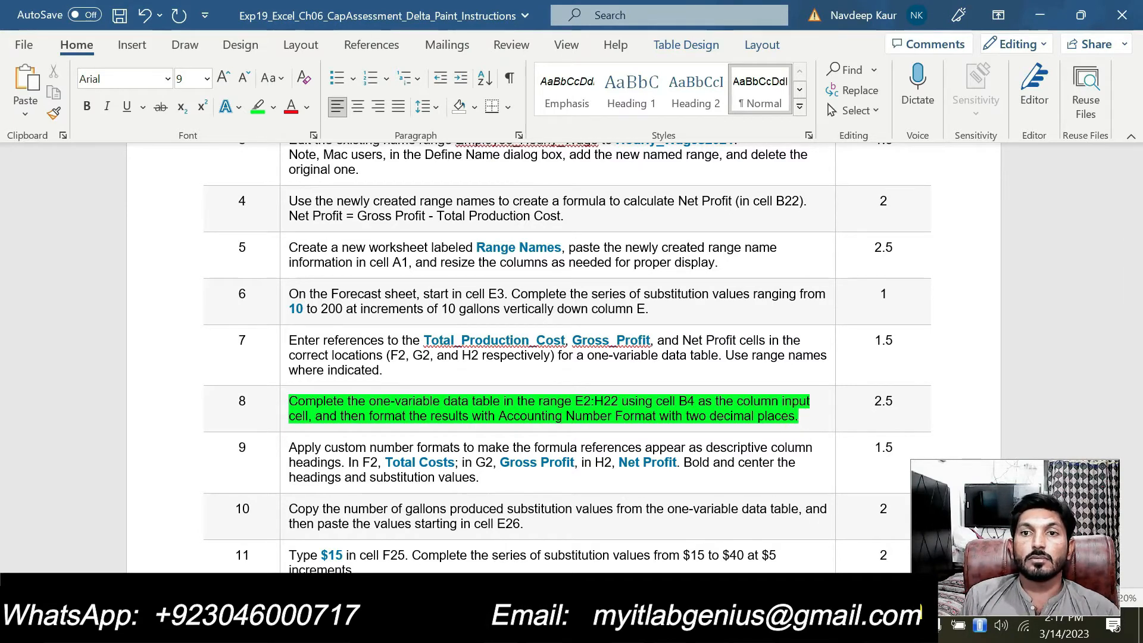
{"action": "key", "text": "alt+Tab"}
{"action": "left_click_drag", "start_coordinate": [549, 224], "coordinate": [699, 556]}
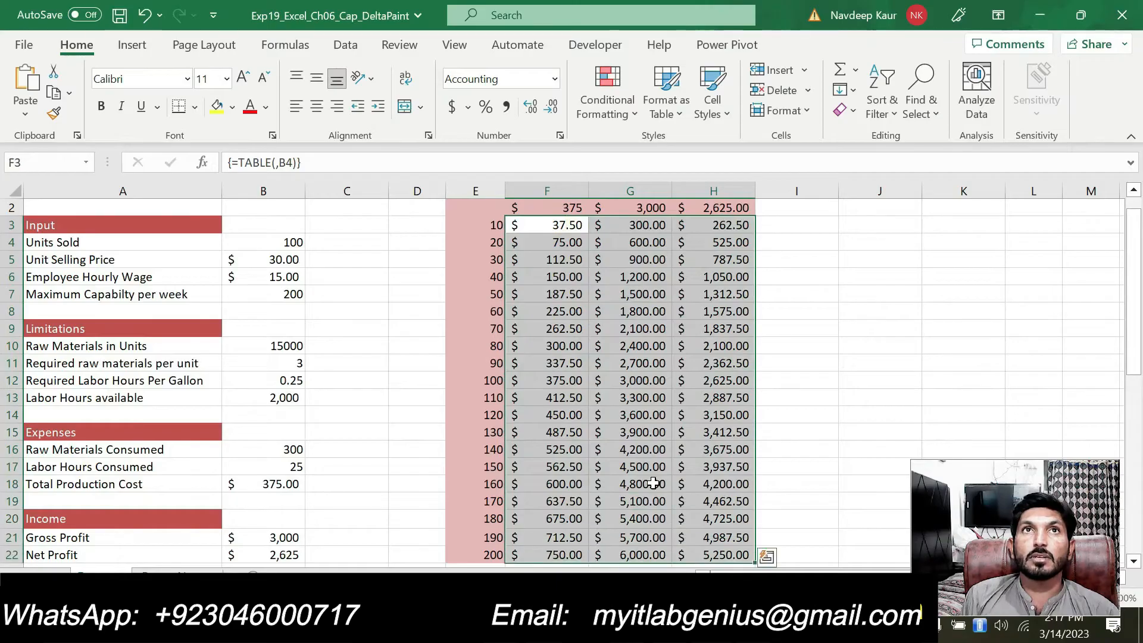
{"action": "left_click", "coordinate": [559, 136]}
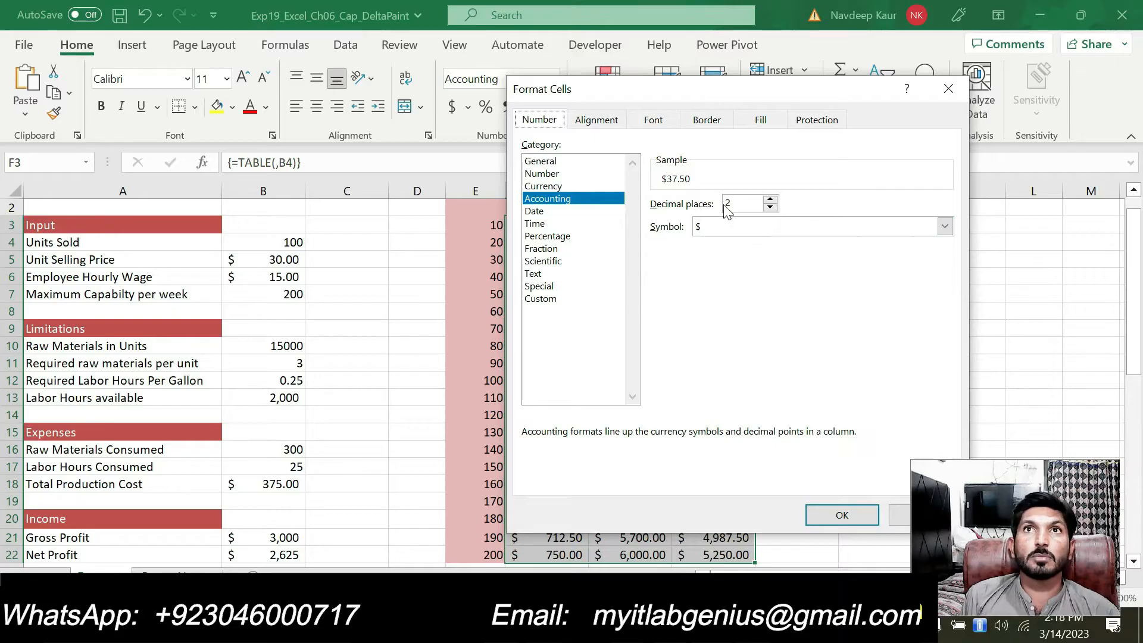
{"action": "left_click", "coordinate": [824, 507]}
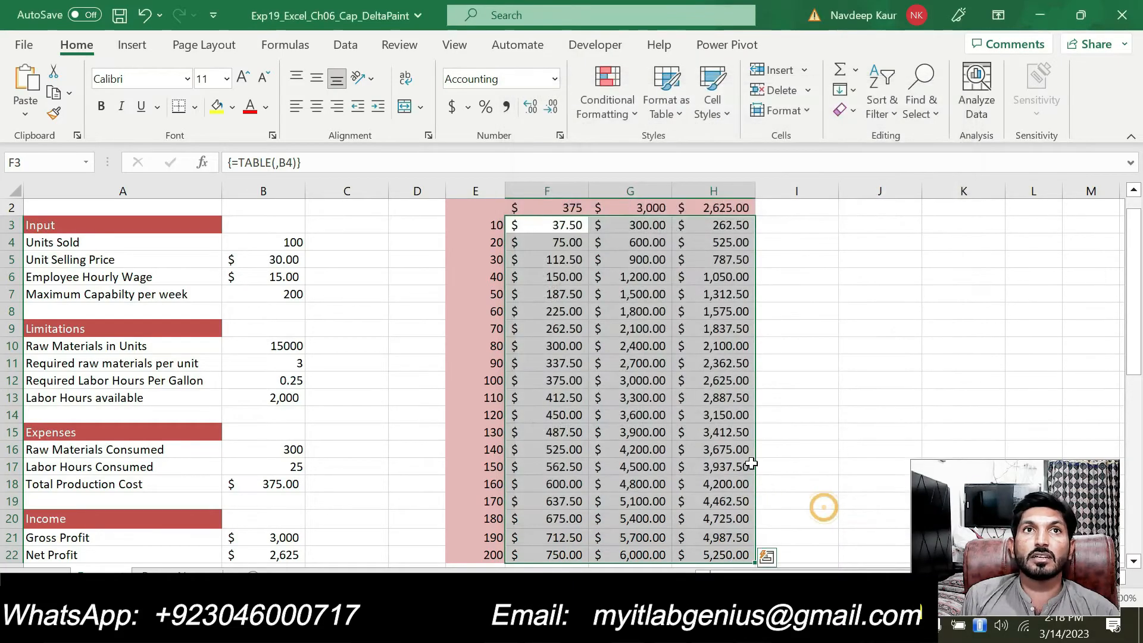
{"action": "left_click", "coordinate": [813, 328]}
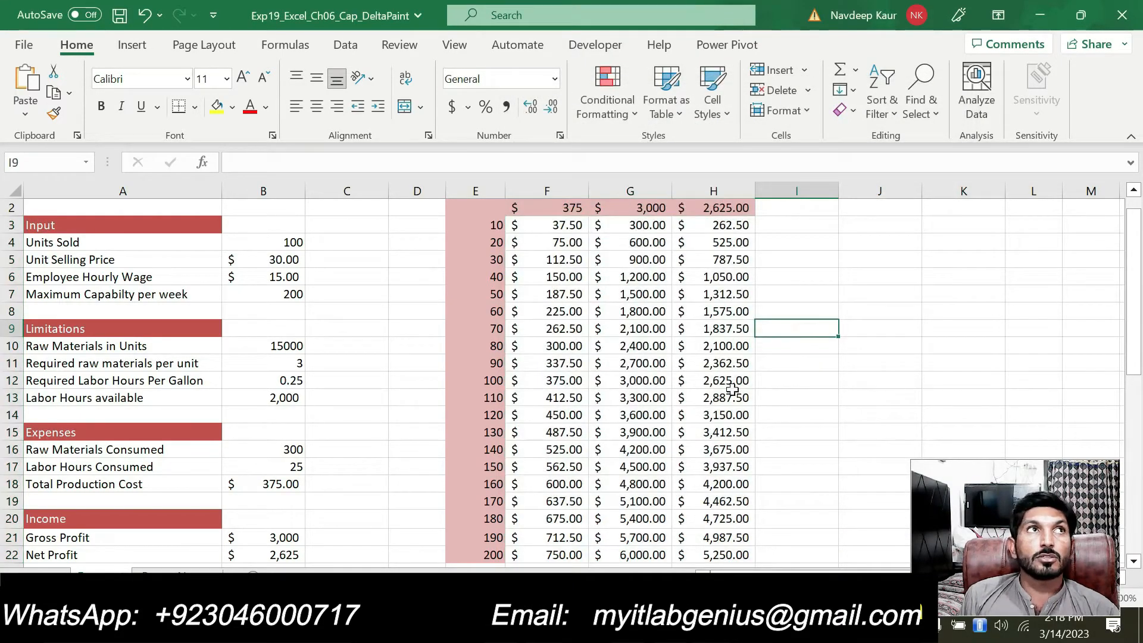
In the Word instructions, remove the highlight from step 8 and highlight the step 9 instruction in green
{"action": "key", "text": "alt+Tab"}
{"action": "key", "text": "alt+Tab"}
{"action": "key", "text": "alt+Tab"}
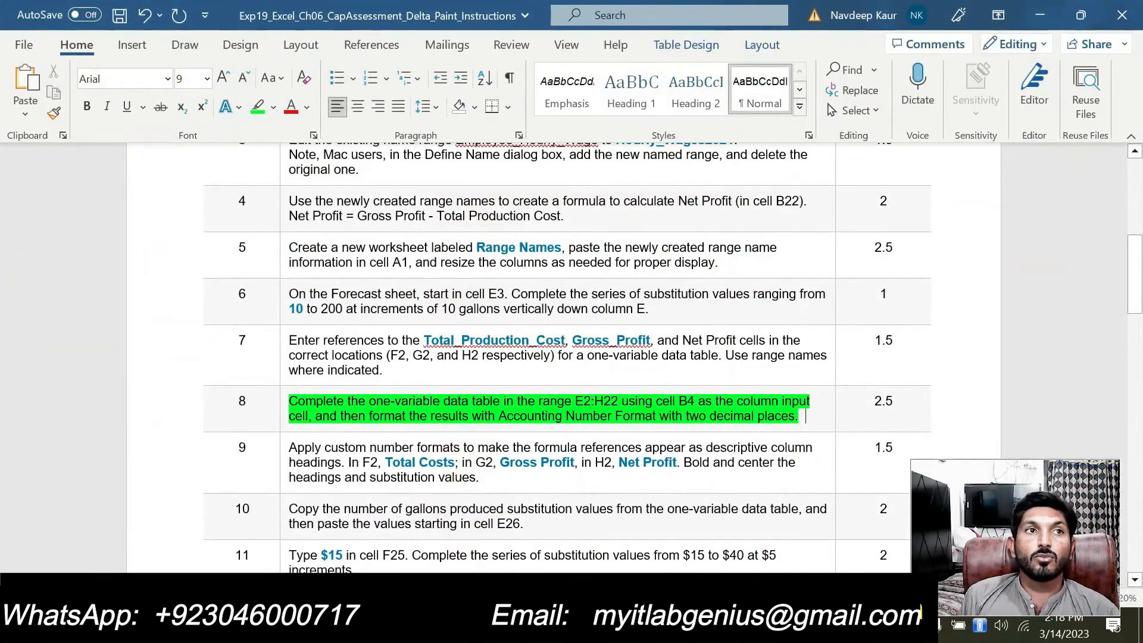
{"action": "triple_click", "coordinate": [803, 416]}
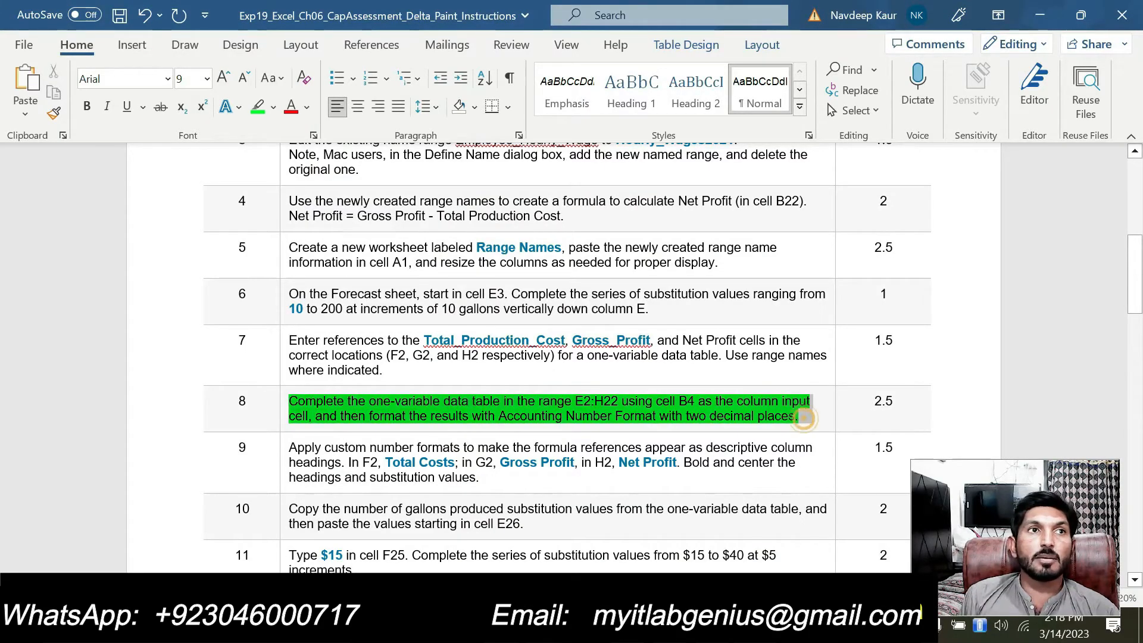
{"action": "left_click", "coordinate": [391, 363]}
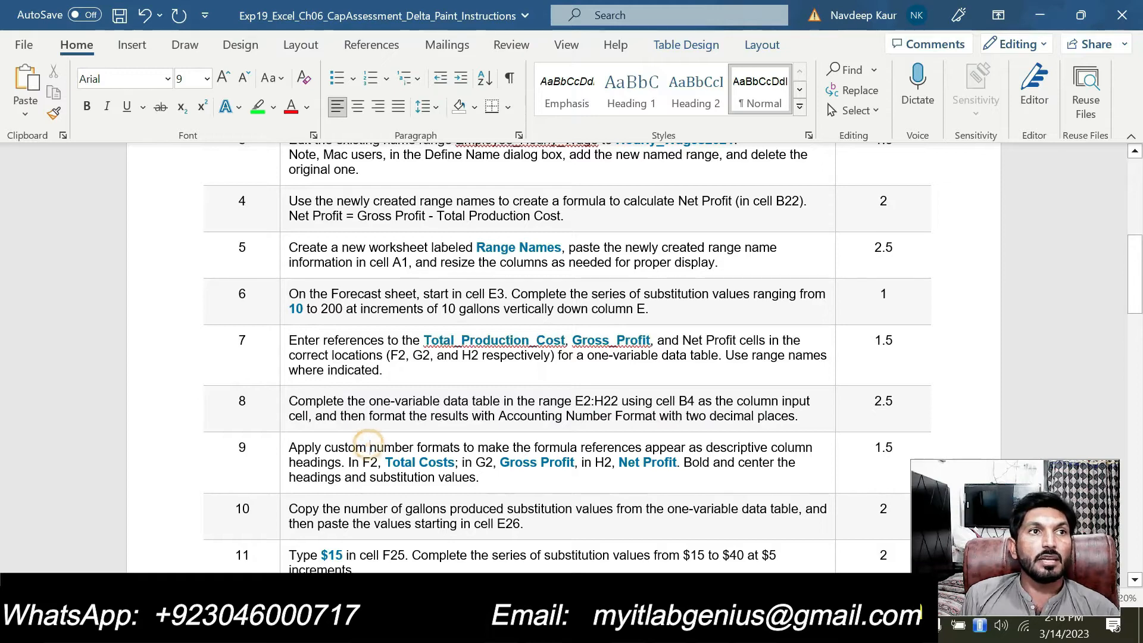
{"action": "triple_click", "coordinate": [289, 446]}
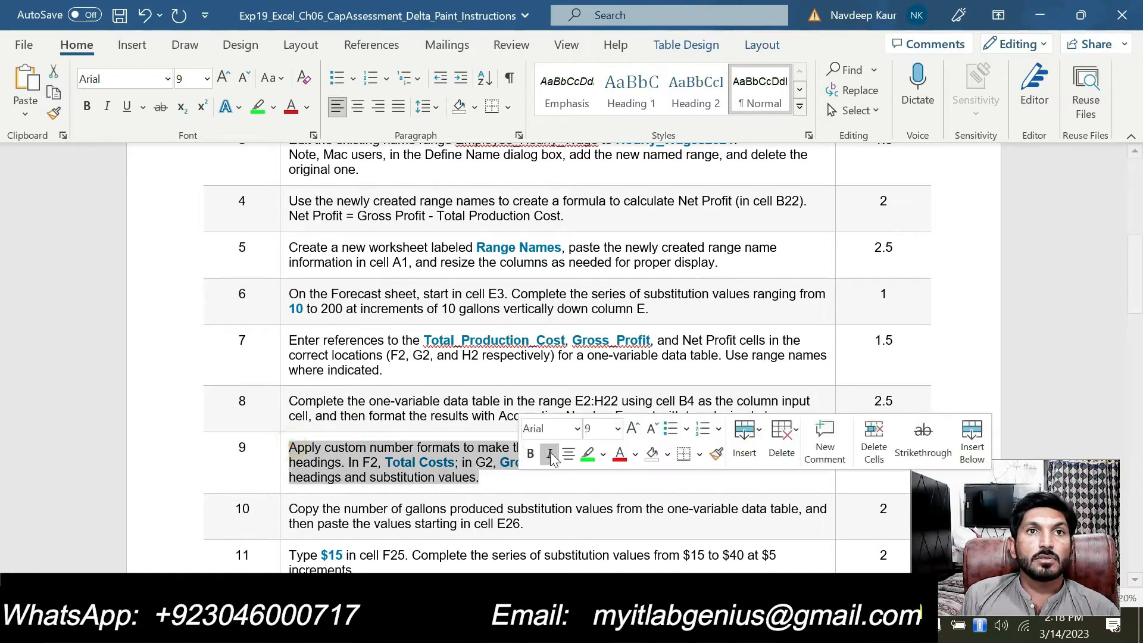
{"action": "left_click", "coordinate": [588, 455]}
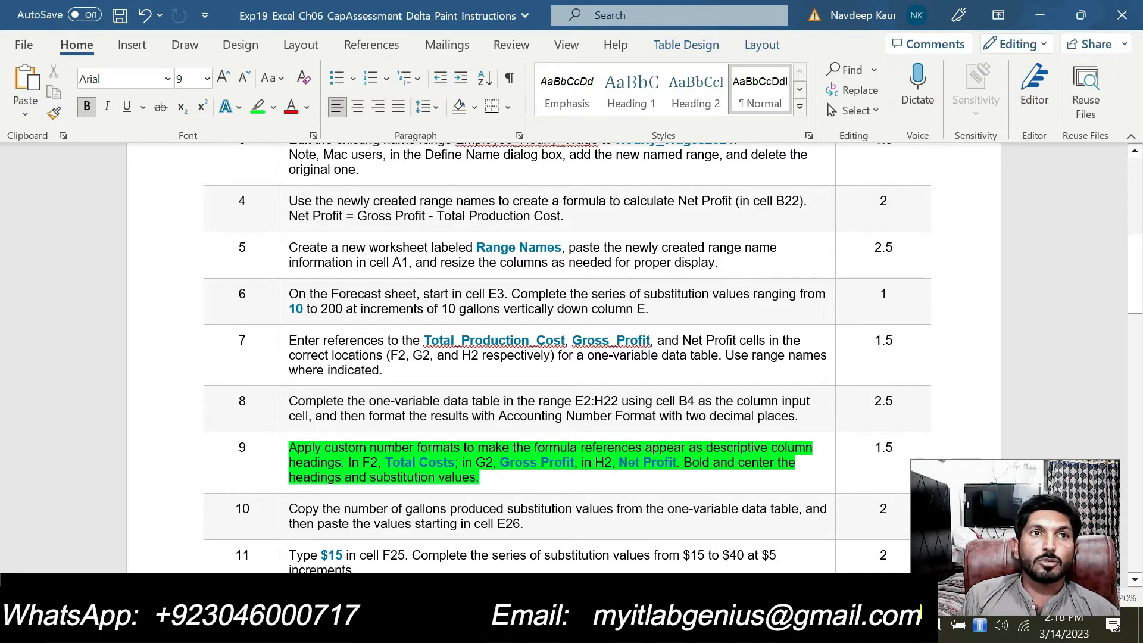
Check the F2 heading in step 9, then switch to the Excel workbook and apply the custom number format "Total Costs" to cell F2
{"action": "left_click_drag", "start_coordinate": [385, 463], "coordinate": [454, 463]}
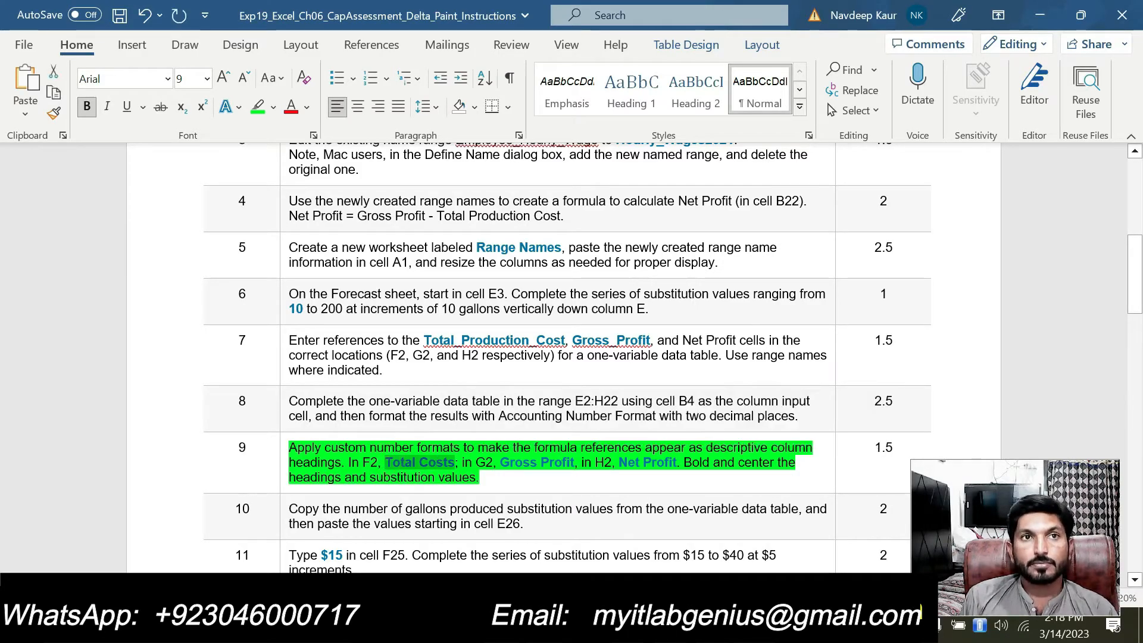
{"action": "key", "text": "alt+Tab"}
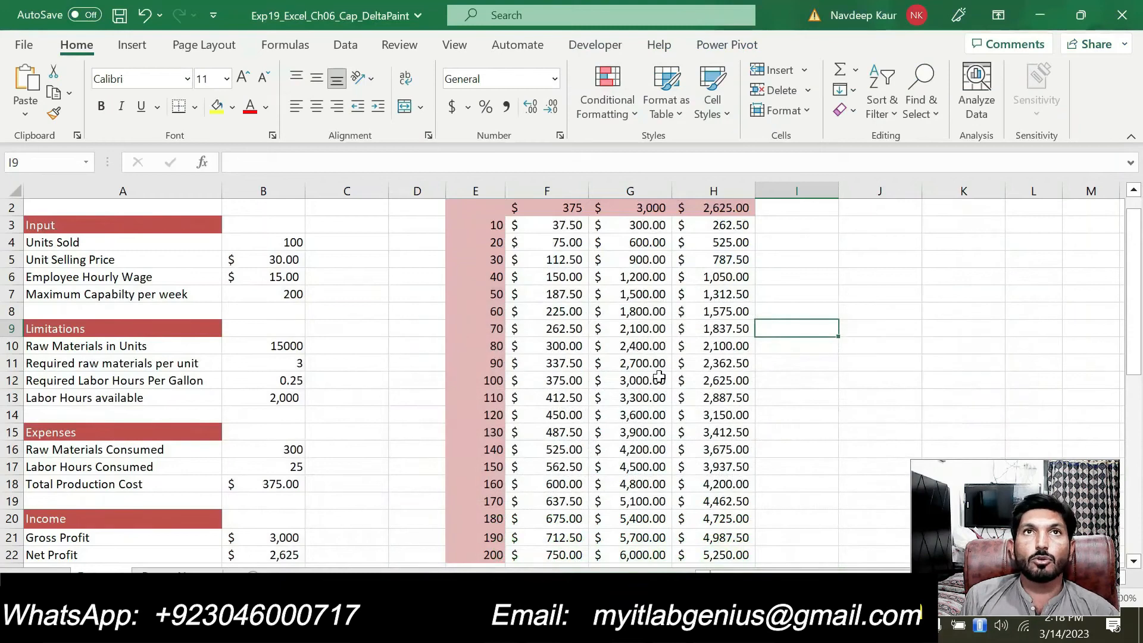
{"action": "left_click", "coordinate": [562, 208]}
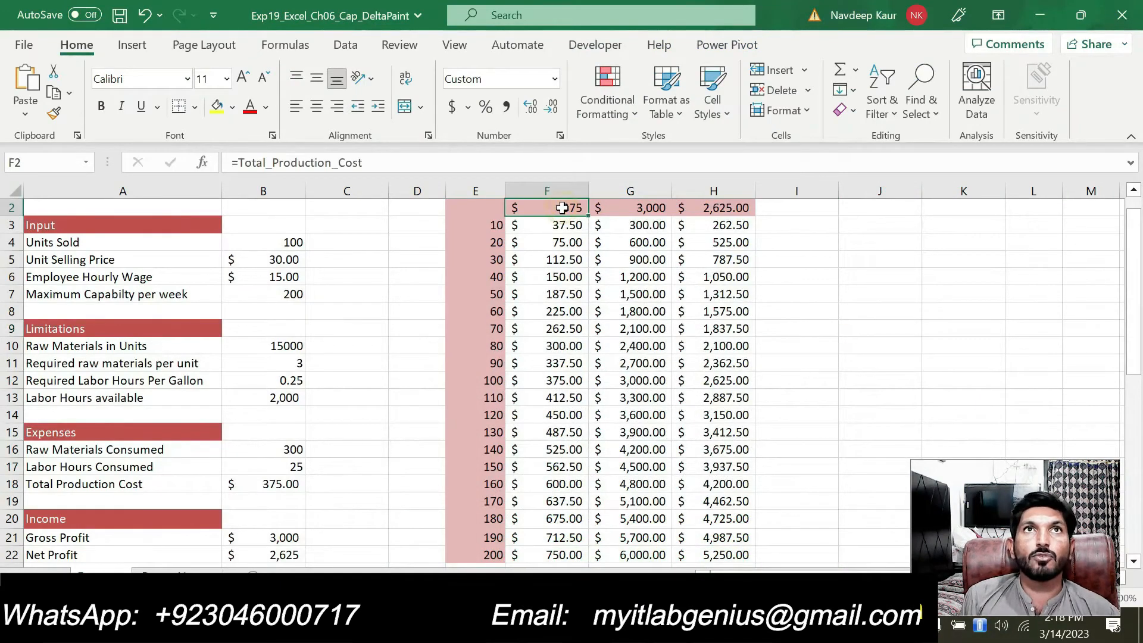
{"action": "left_click", "coordinate": [560, 137]}
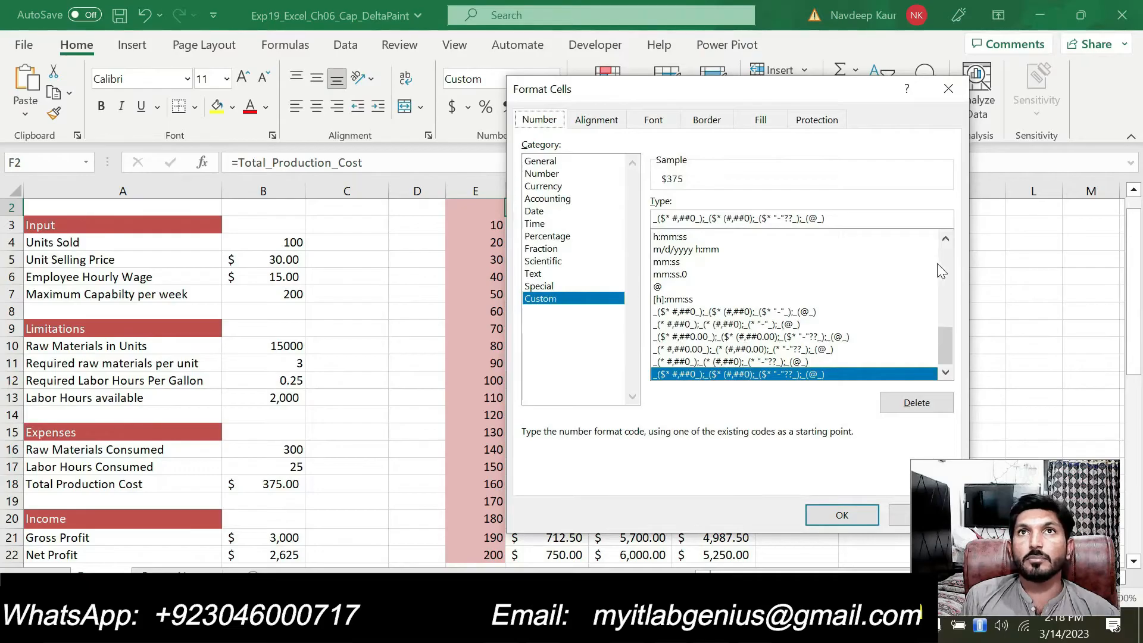
{"action": "left_click", "coordinate": [948, 252]}
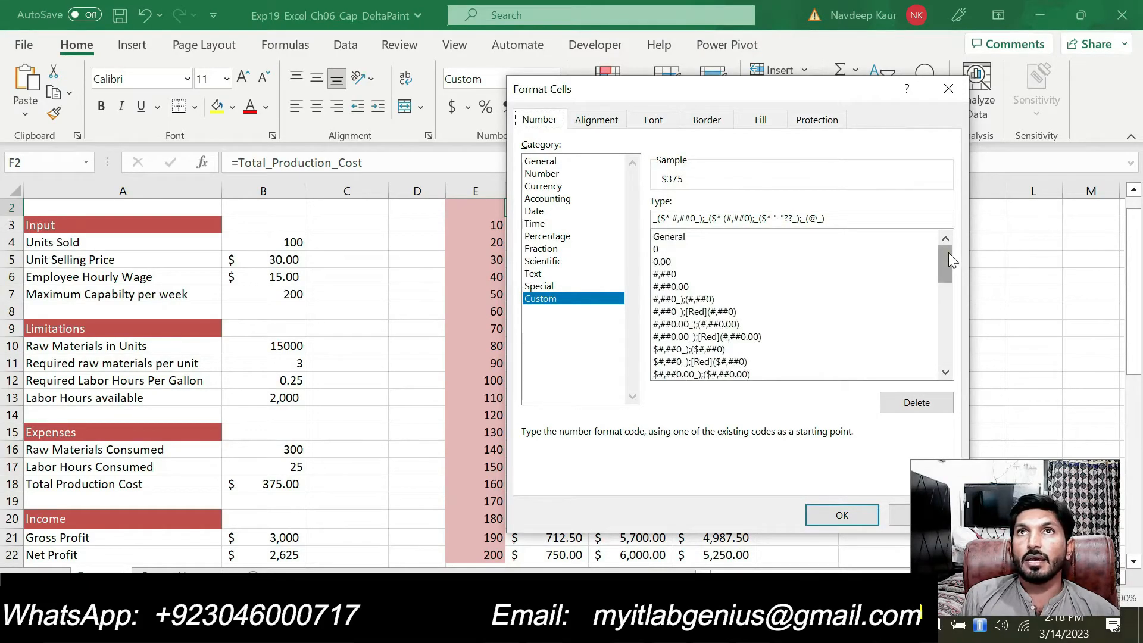
{"action": "left_click", "coordinate": [705, 241]}
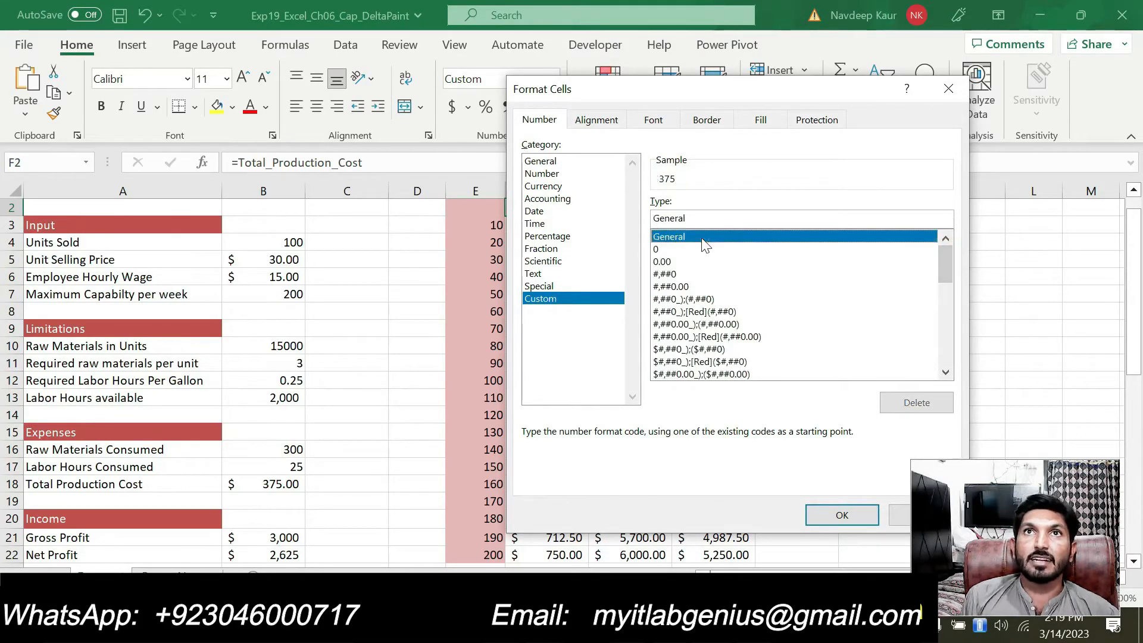
{"action": "double_click", "coordinate": [690, 218]}
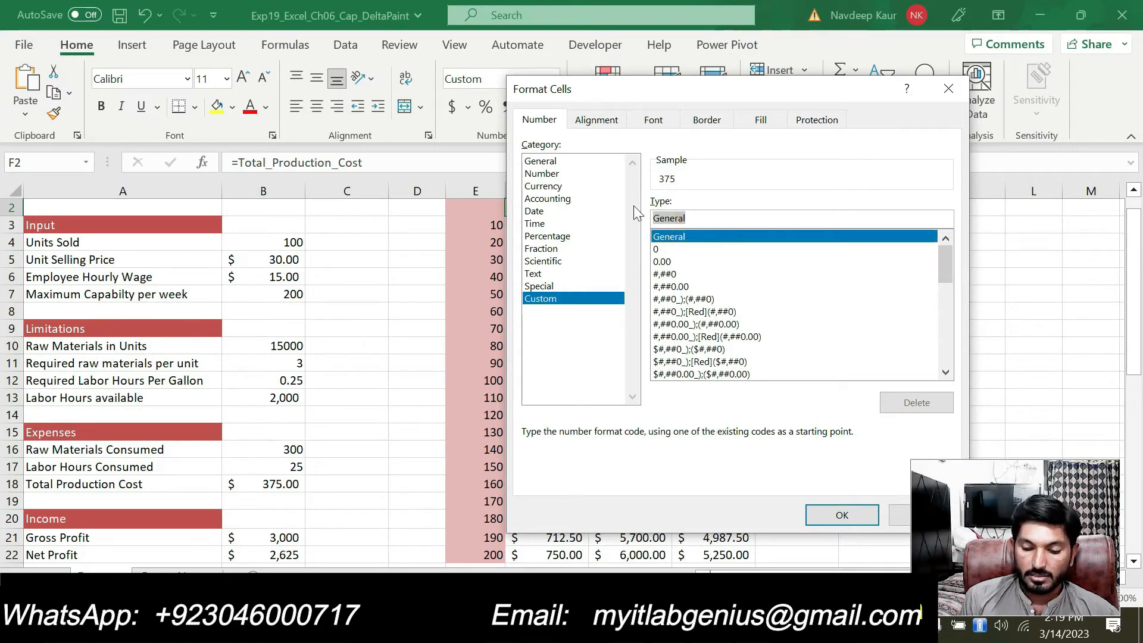
{"action": "type", "text": "\""}
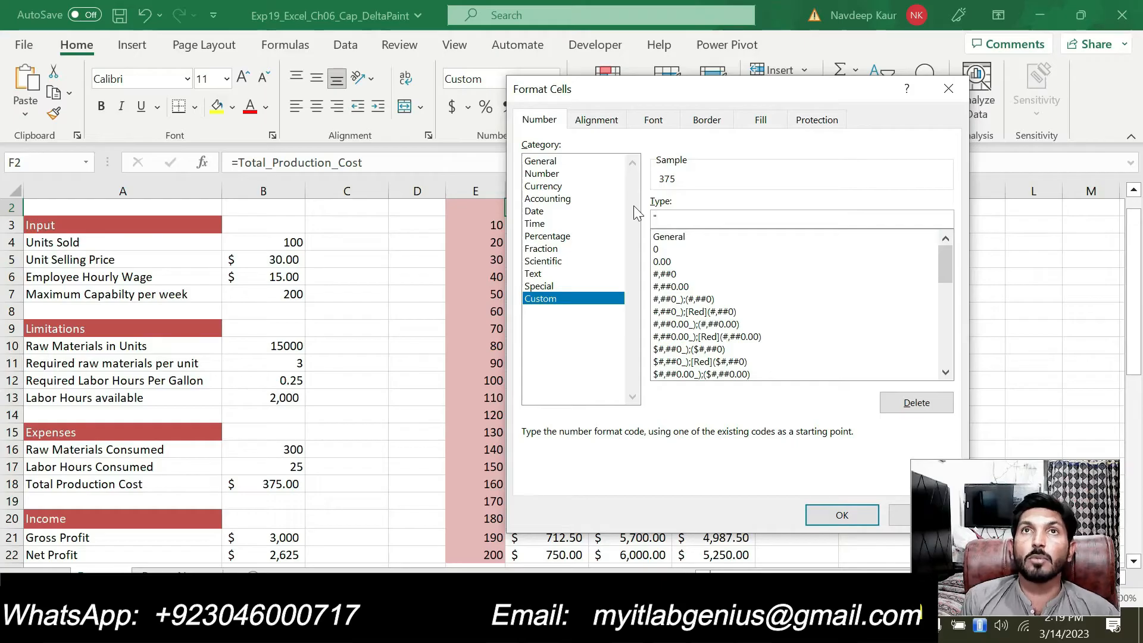
{"action": "type", "text": "Total Costs"}
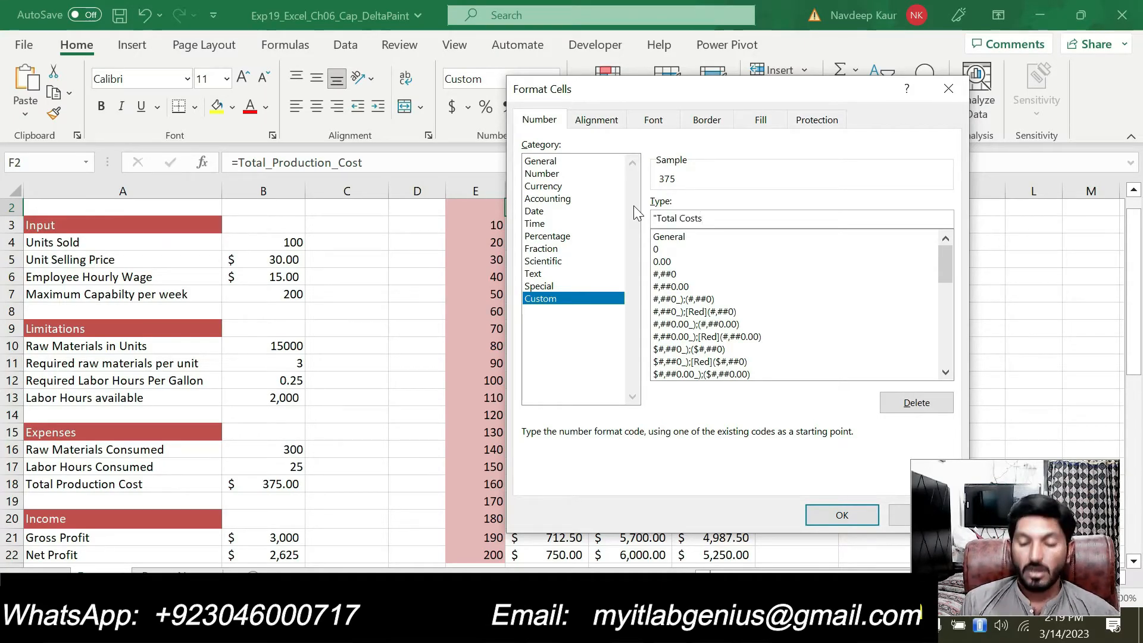
{"action": "type", "text": "\""}
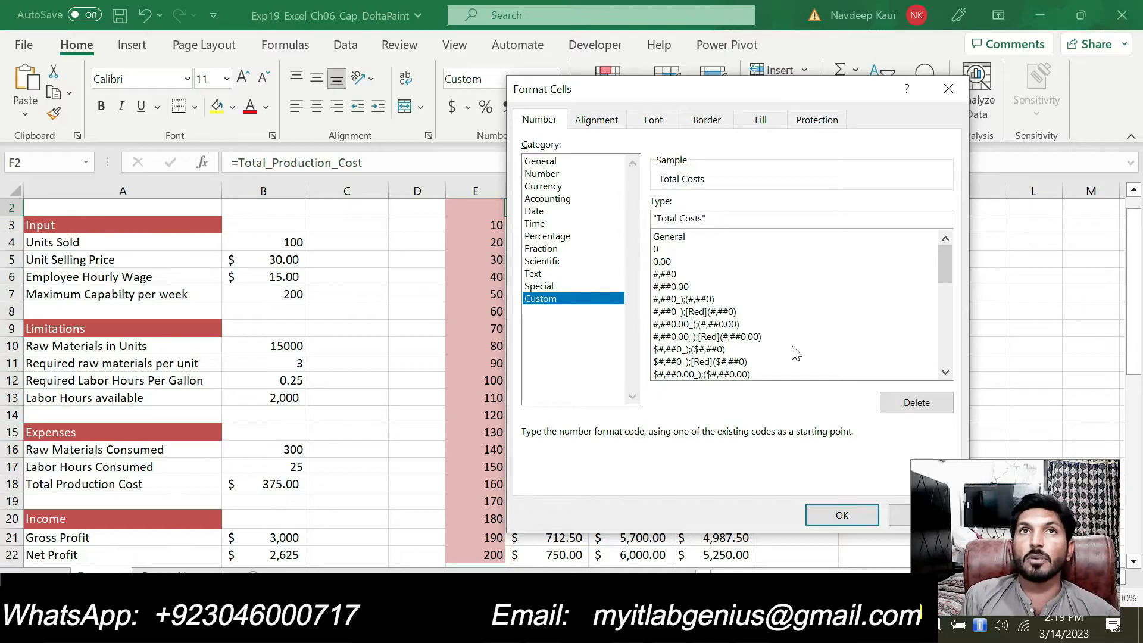
{"action": "left_click", "coordinate": [839, 516]}
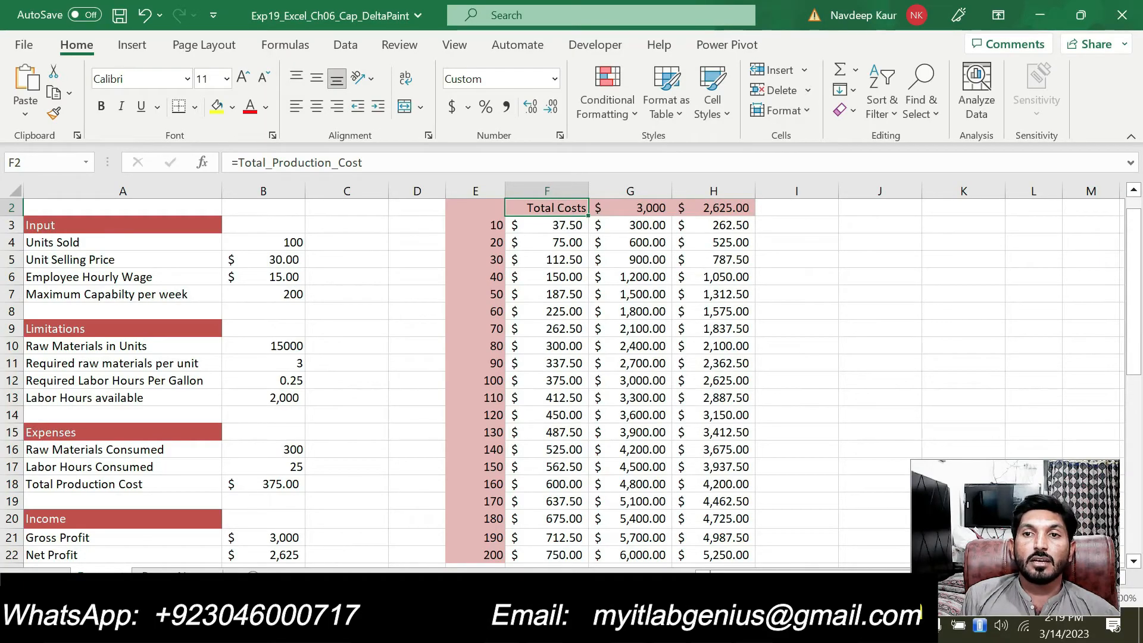
Check the G2 heading in the Word instructions, then apply the custom number format "Gross Profit" to cell G2 in the Excel workbook
{"action": "key", "text": "alt+Tab"}
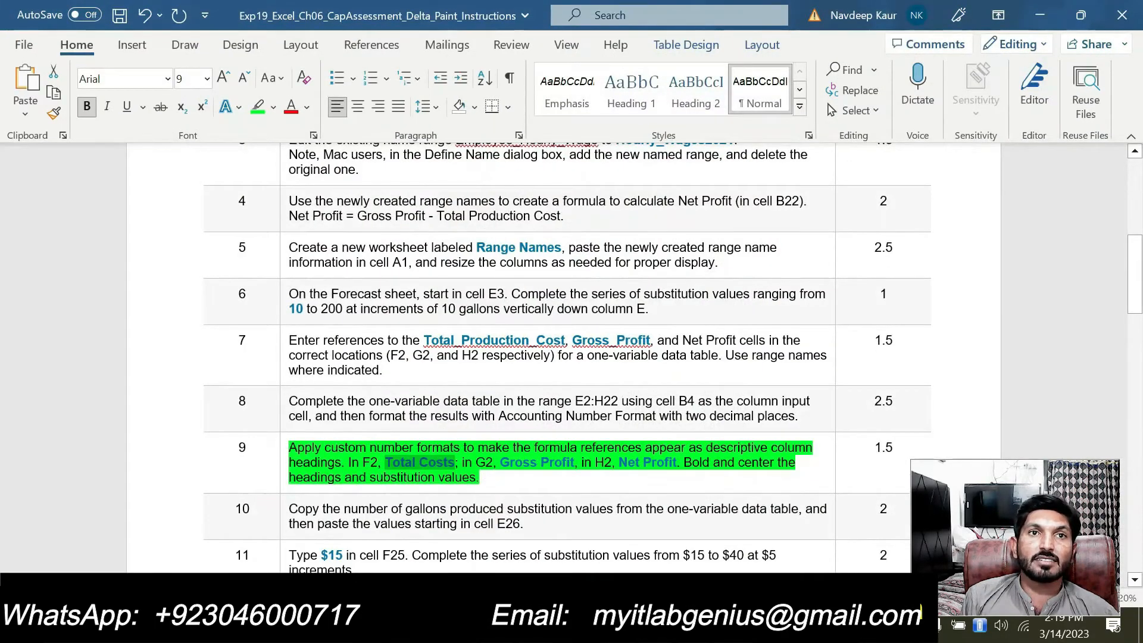
{"action": "left_click_drag", "start_coordinate": [500, 462], "coordinate": [582, 462]}
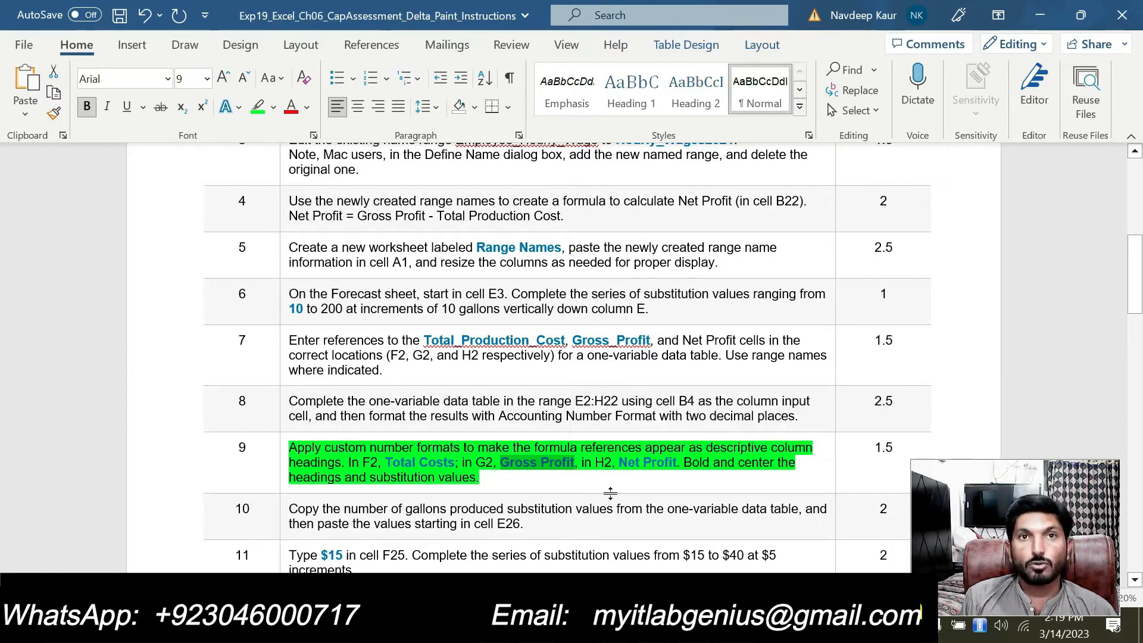
{"action": "key", "text": "alt+Tab"}
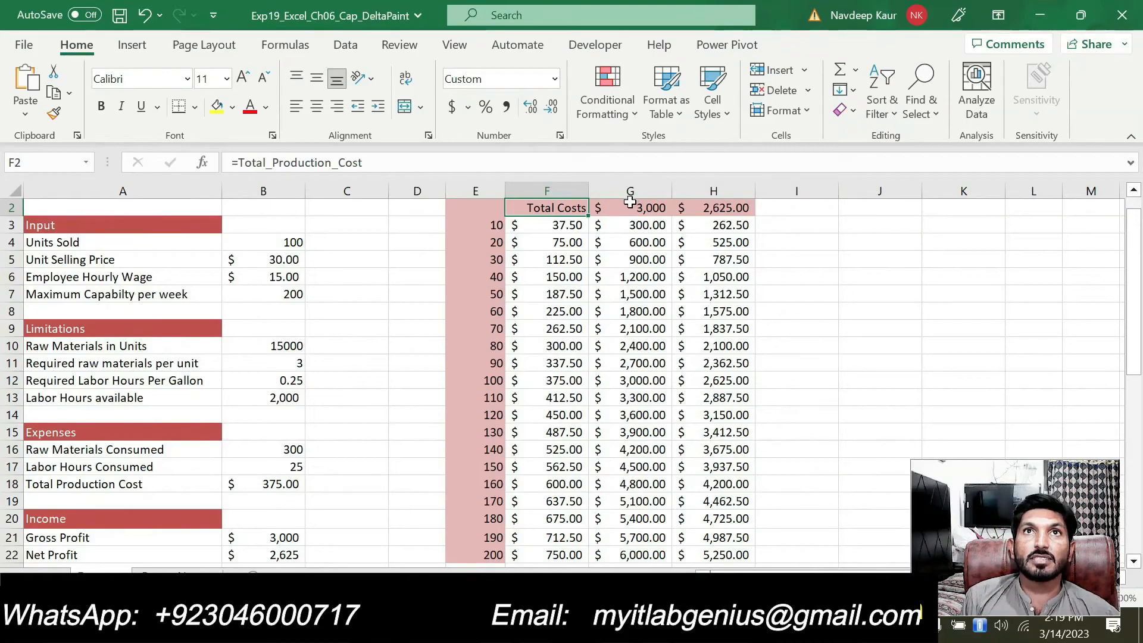
{"action": "left_click", "coordinate": [631, 205]}
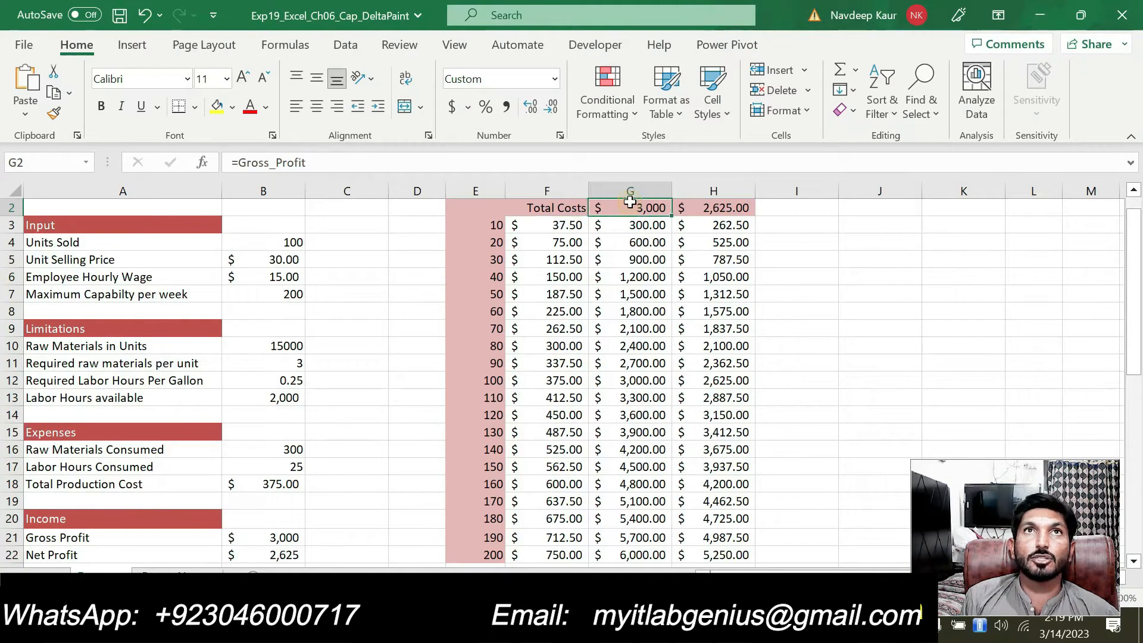
{"action": "left_click", "coordinate": [560, 135]}
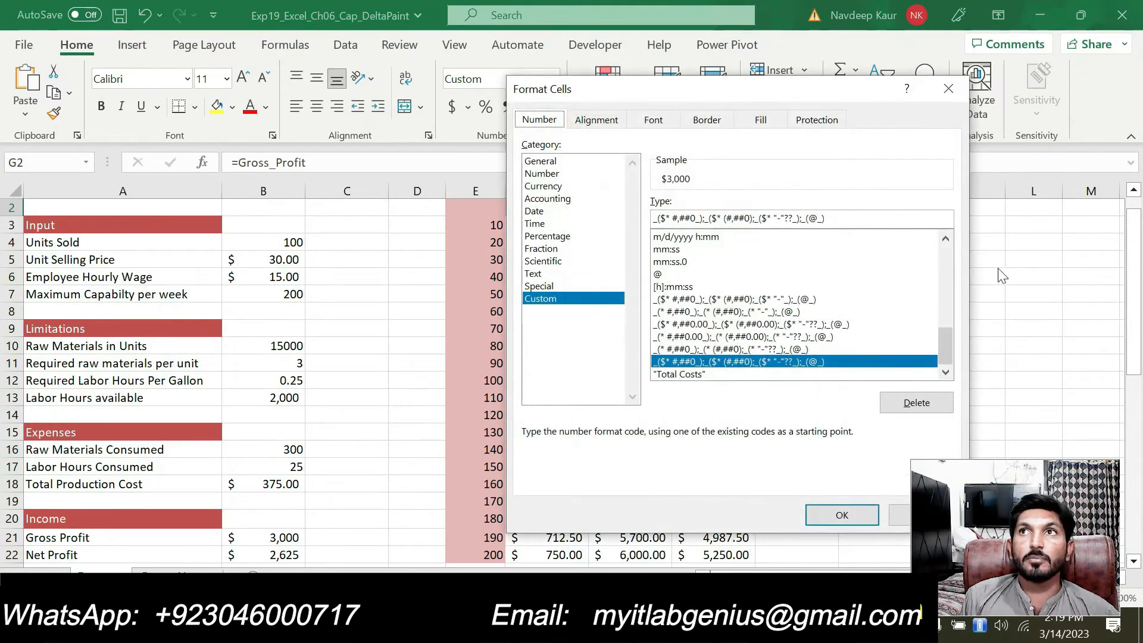
{"action": "left_click", "coordinate": [948, 261]}
{"action": "left_click", "coordinate": [947, 257]}
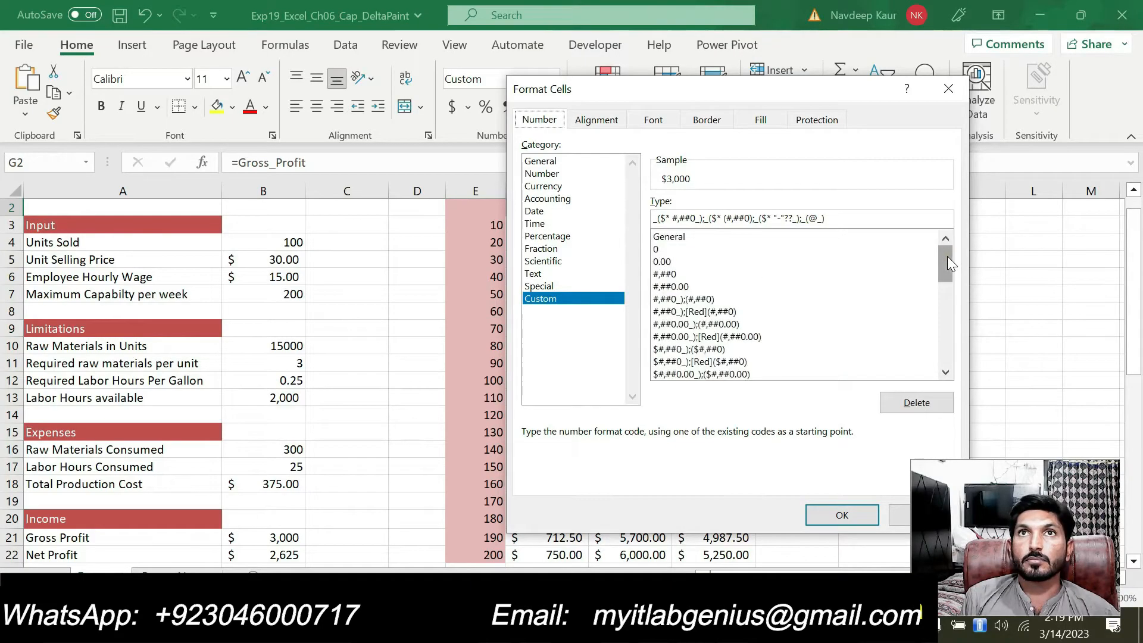
{"action": "left_click", "coordinate": [716, 239]}
{"action": "left_click", "coordinate": [713, 237]}
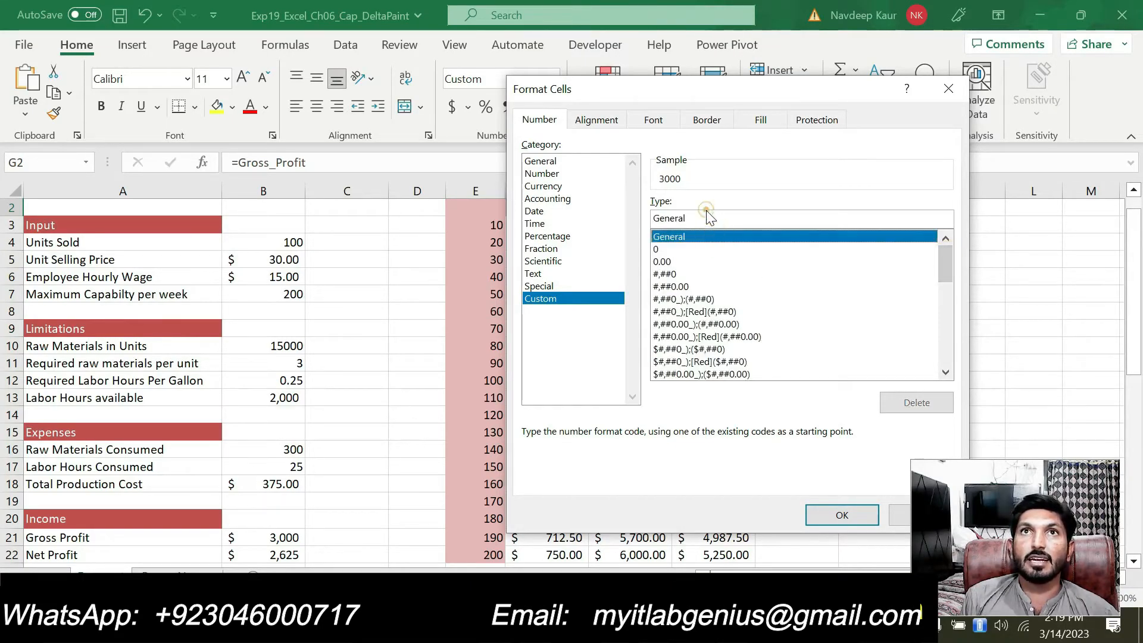
{"action": "double_click", "coordinate": [707, 216]}
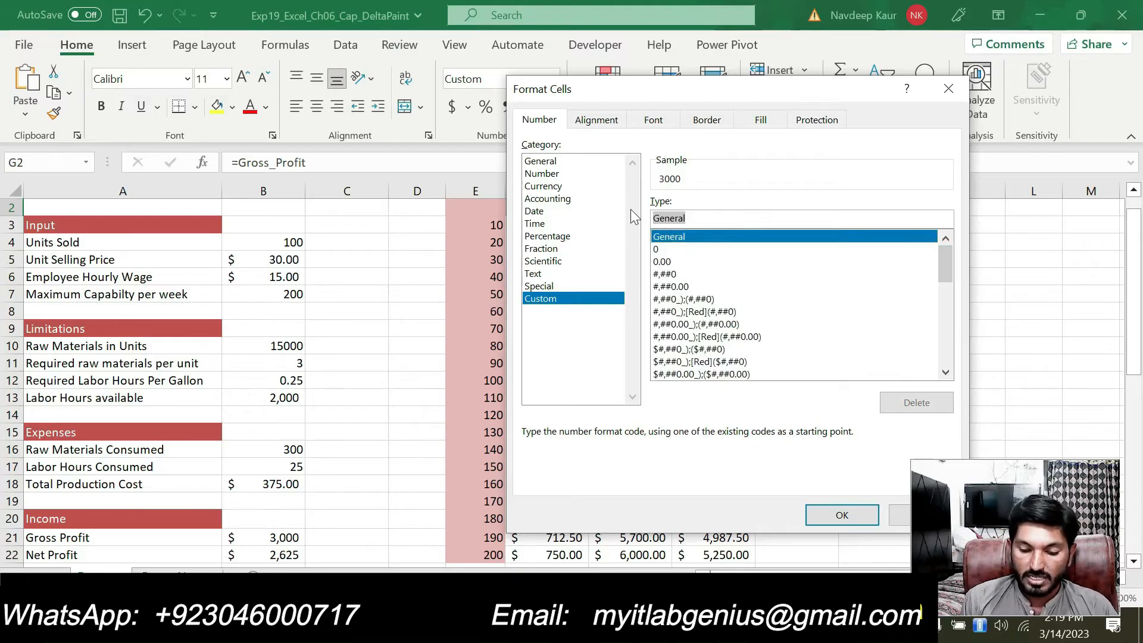
{"action": "type", "text": "\"Gross Profit\""}
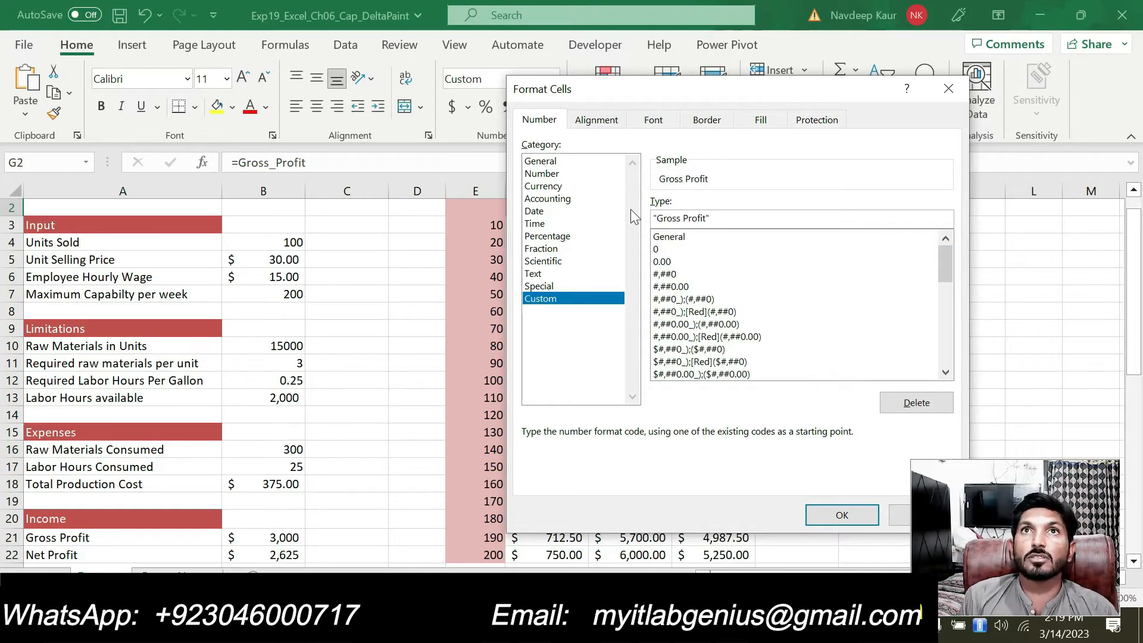
{"action": "left_click", "coordinate": [841, 514]}
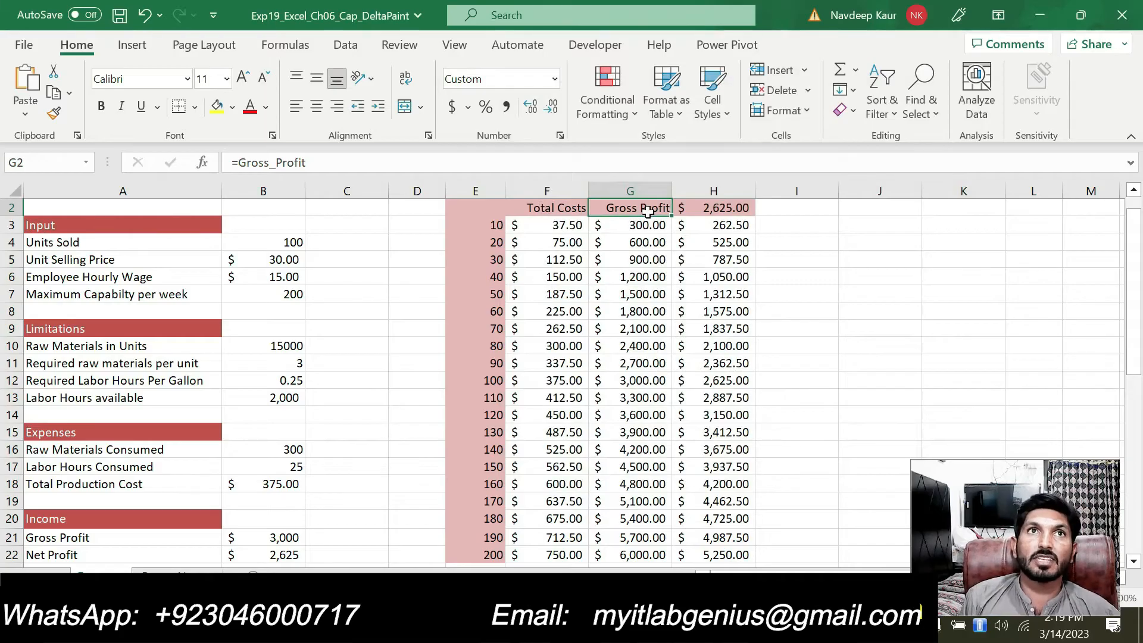
Check the H2 heading in the Word instructions, then apply the custom number format "Net Profit" to cell H2 in the Excel workbook
{"action": "key", "text": "alt+Tab"}
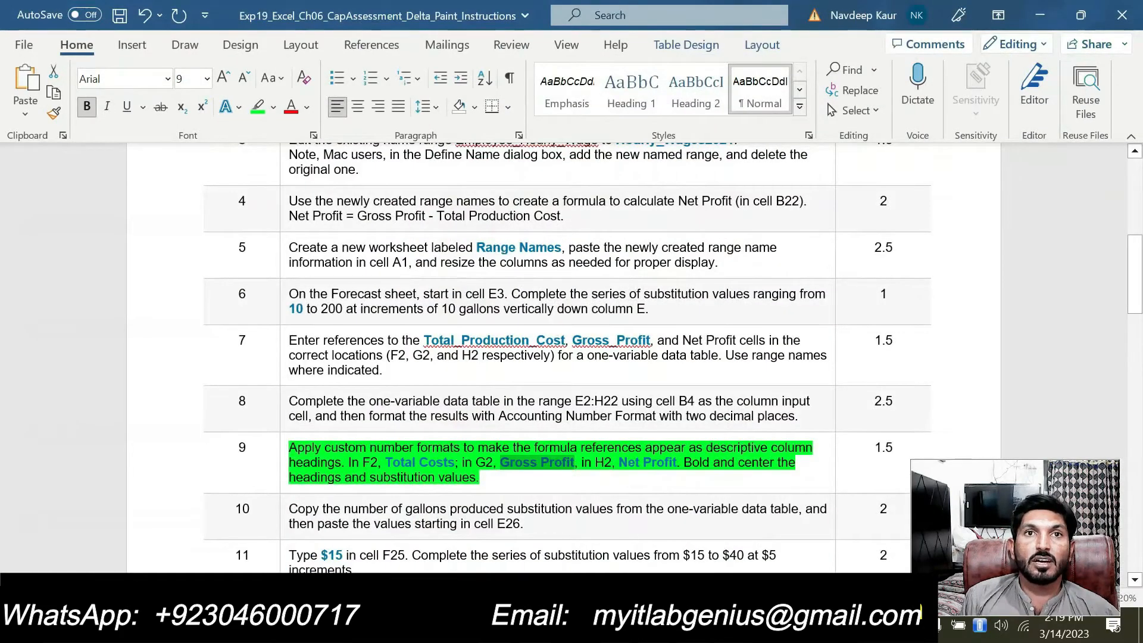
{"action": "left_click_drag", "start_coordinate": [619, 463], "coordinate": [675, 463]}
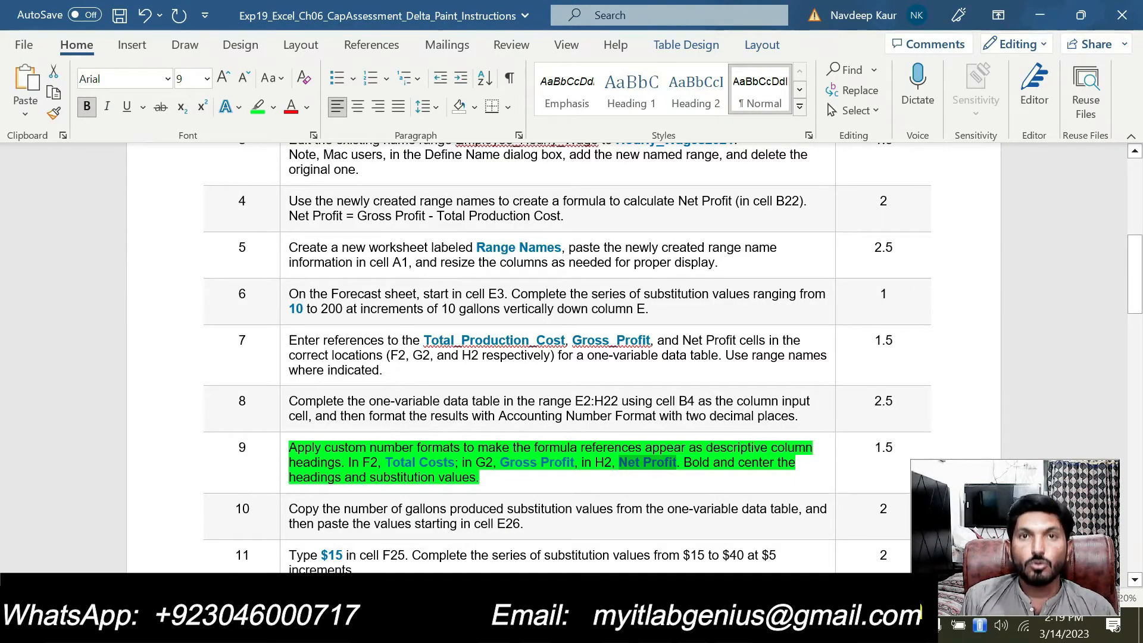
{"action": "key", "text": "alt+Tab"}
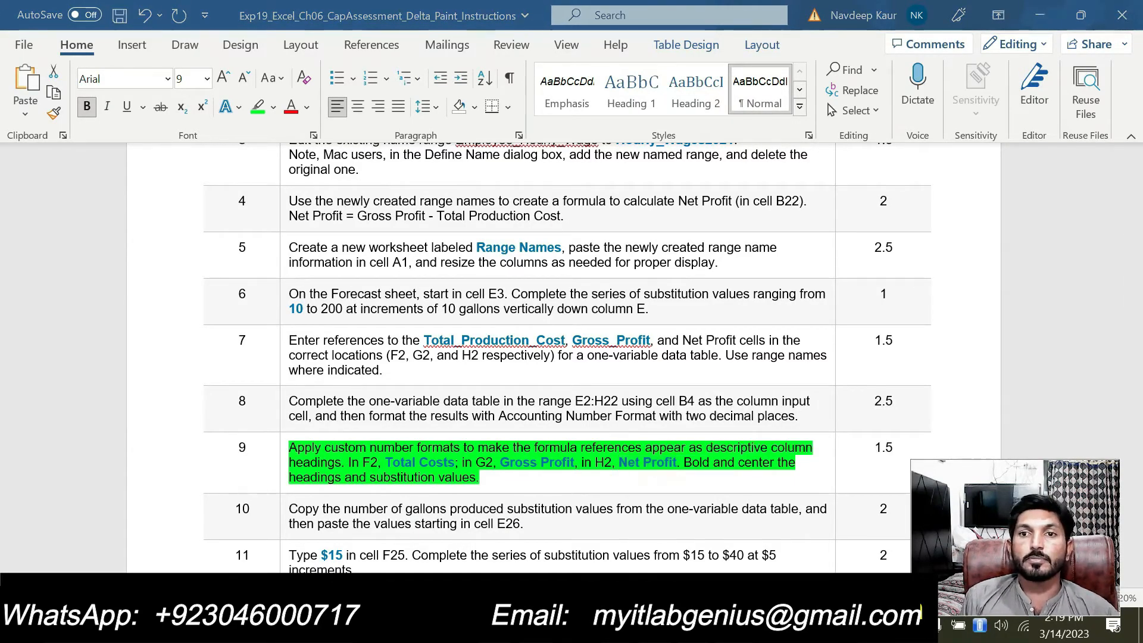
{"action": "left_click", "coordinate": [707, 208]}
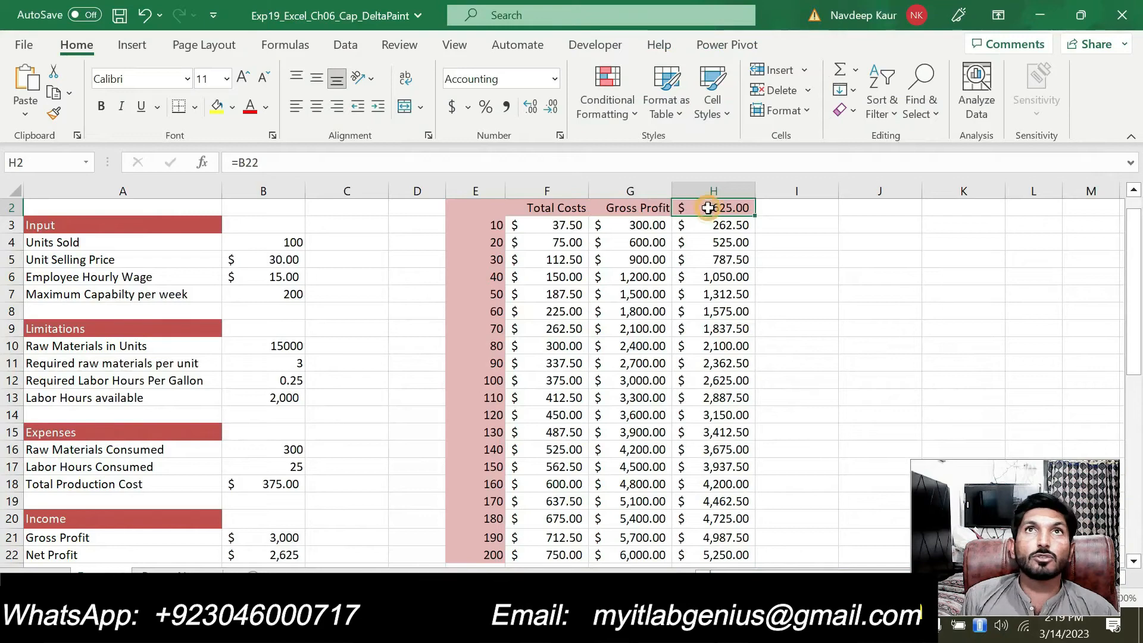
{"action": "left_click", "coordinate": [560, 136]}
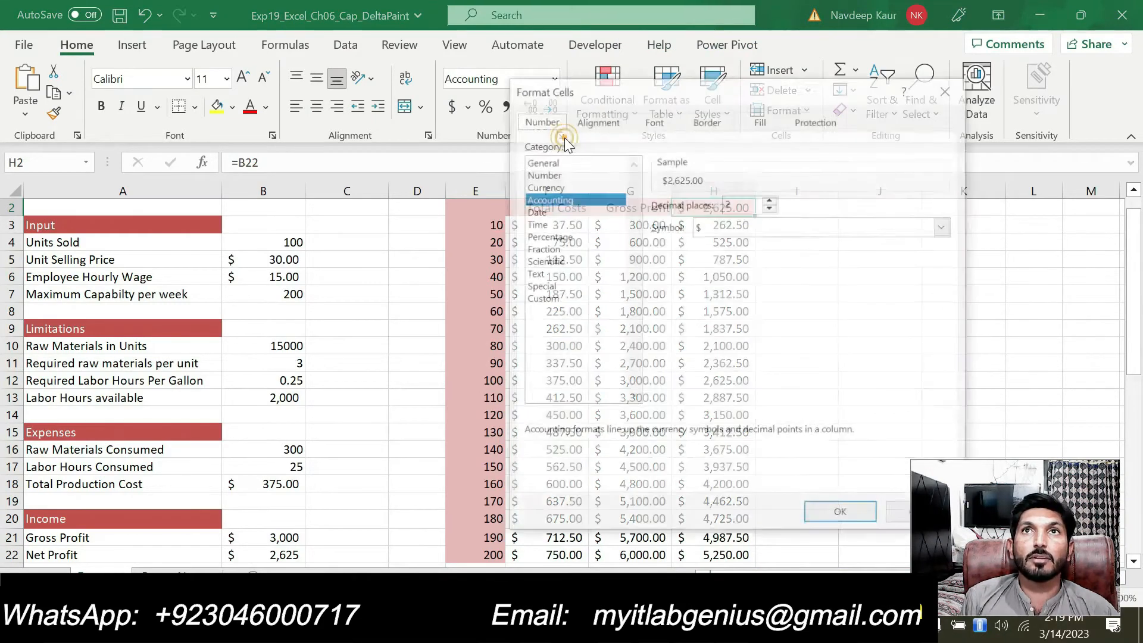
{"action": "left_click", "coordinate": [551, 298]}
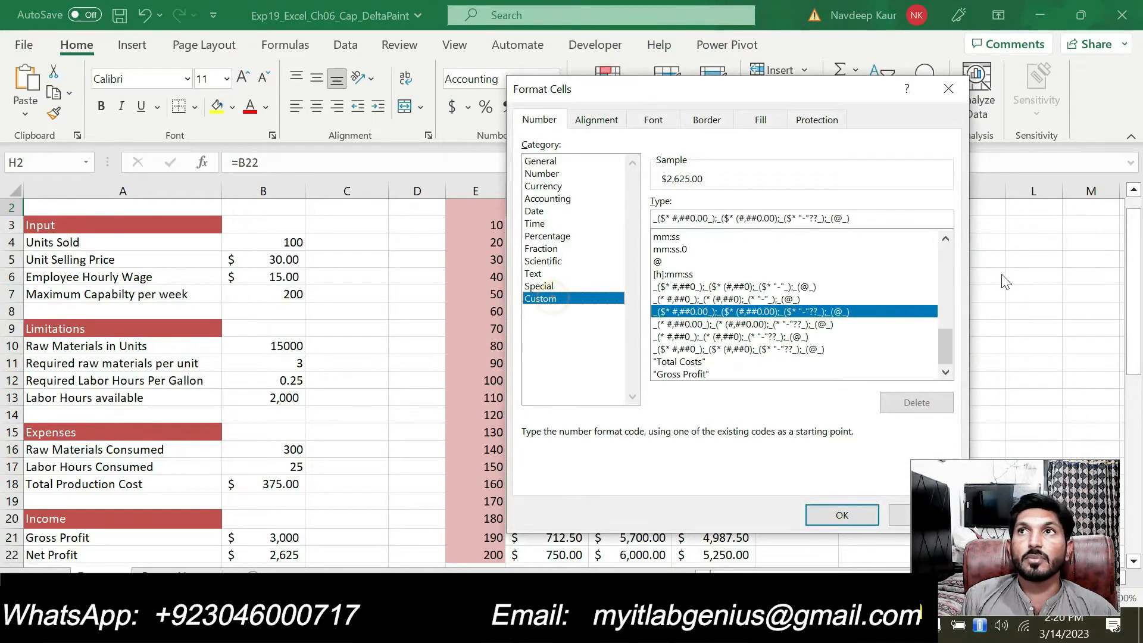
{"action": "left_click", "coordinate": [949, 259]}
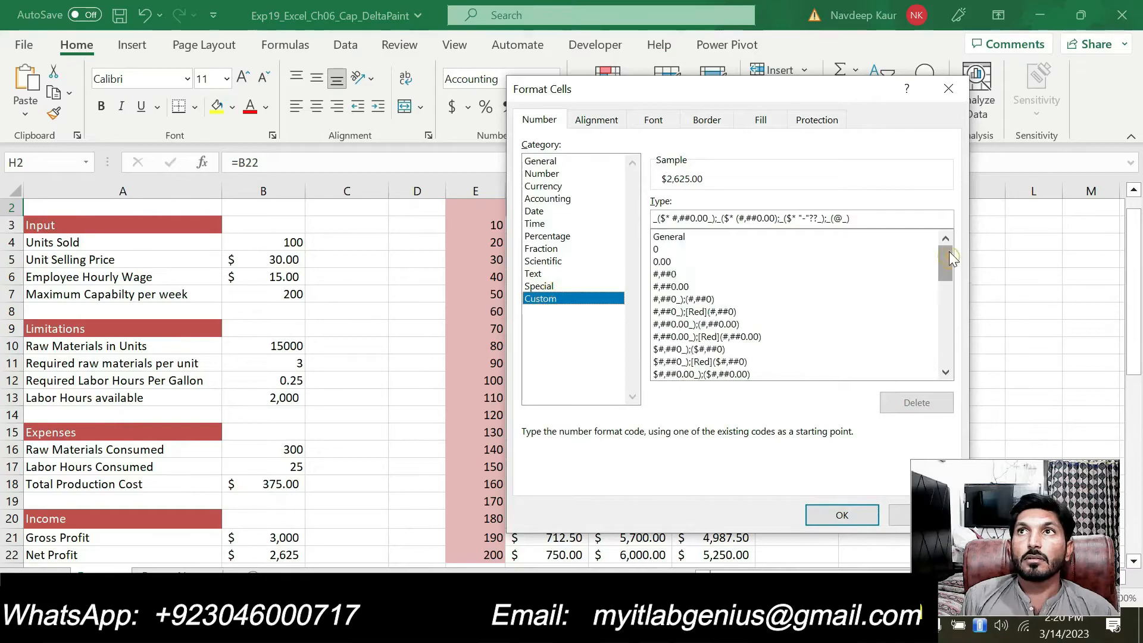
{"action": "left_click", "coordinate": [684, 236]}
{"action": "double_click", "coordinate": [678, 216]}
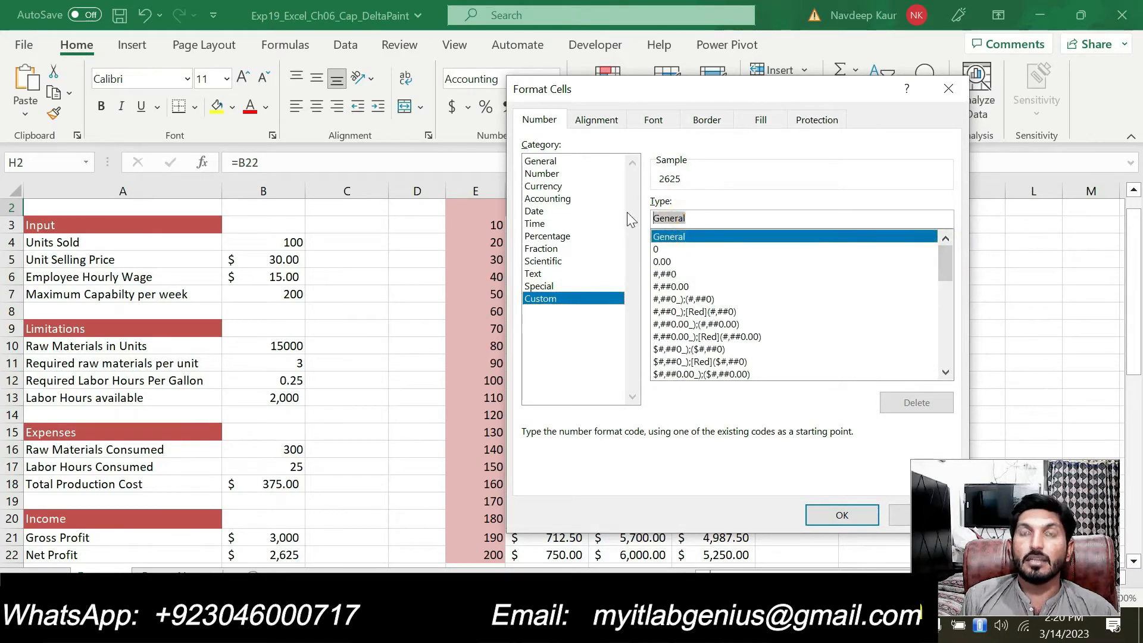
{"action": "type", "text": "\"Net Profit\""}
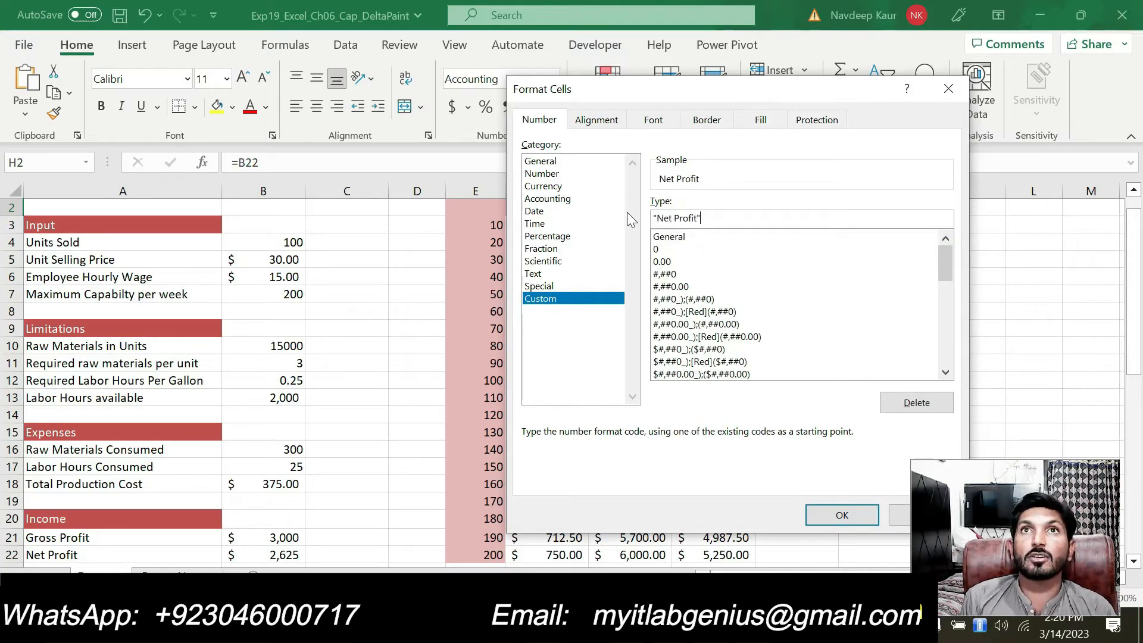
{"action": "left_click", "coordinate": [829, 516]}
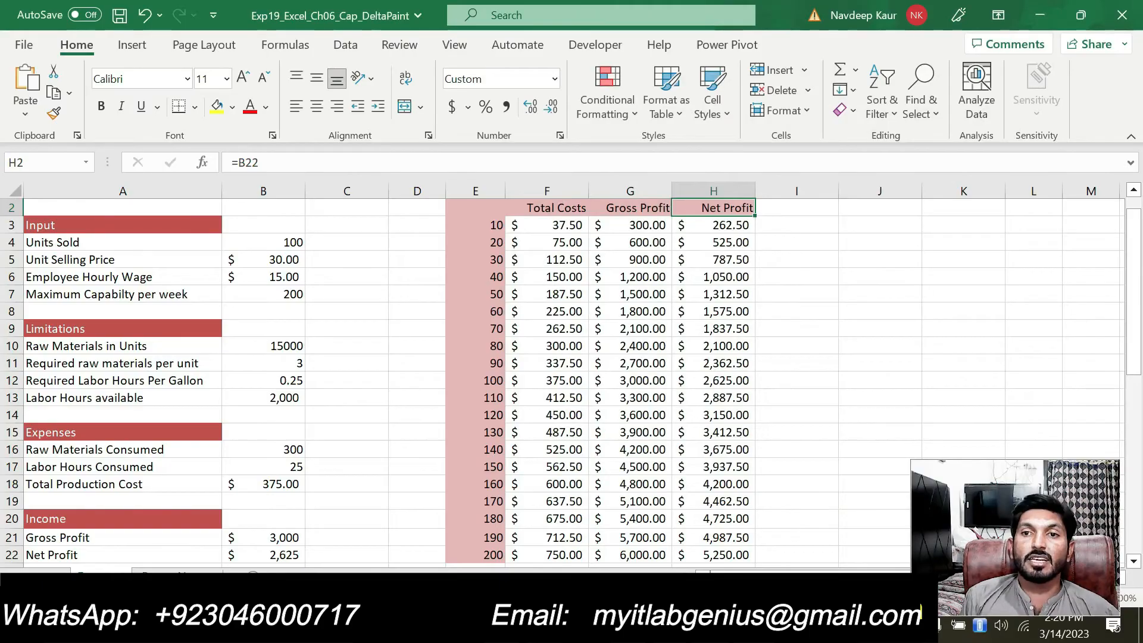
Check the rest of step 9 in the Word instructions, then bold and center the headings in F2:H2 in the Excel workbook
{"action": "key", "text": "alt+Tab"}
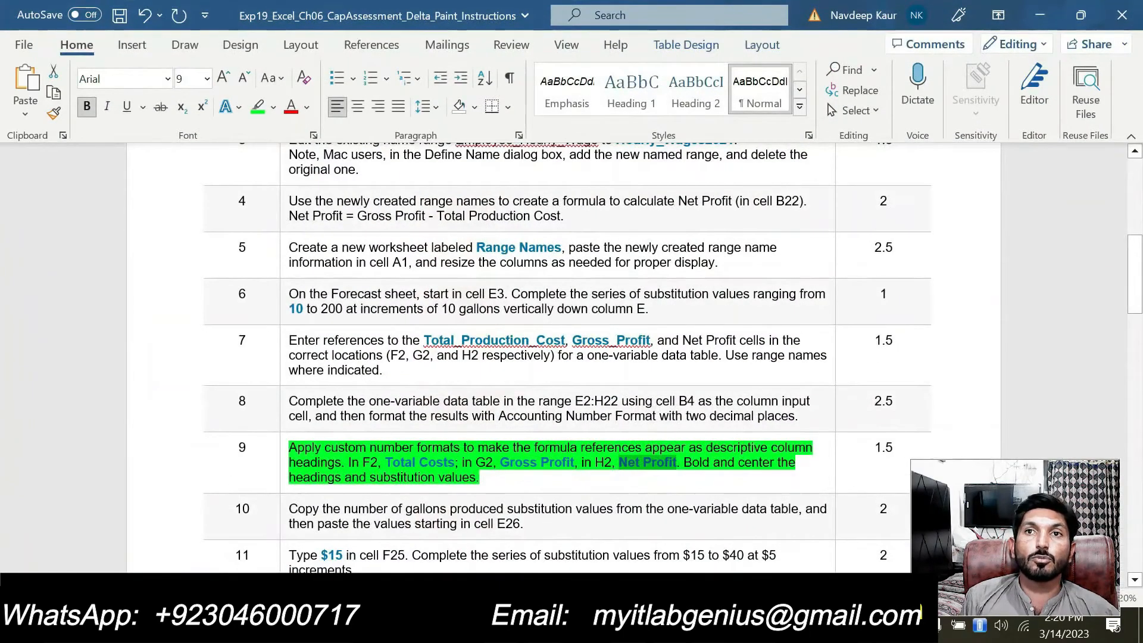
{"action": "key", "text": "alt+Tab"}
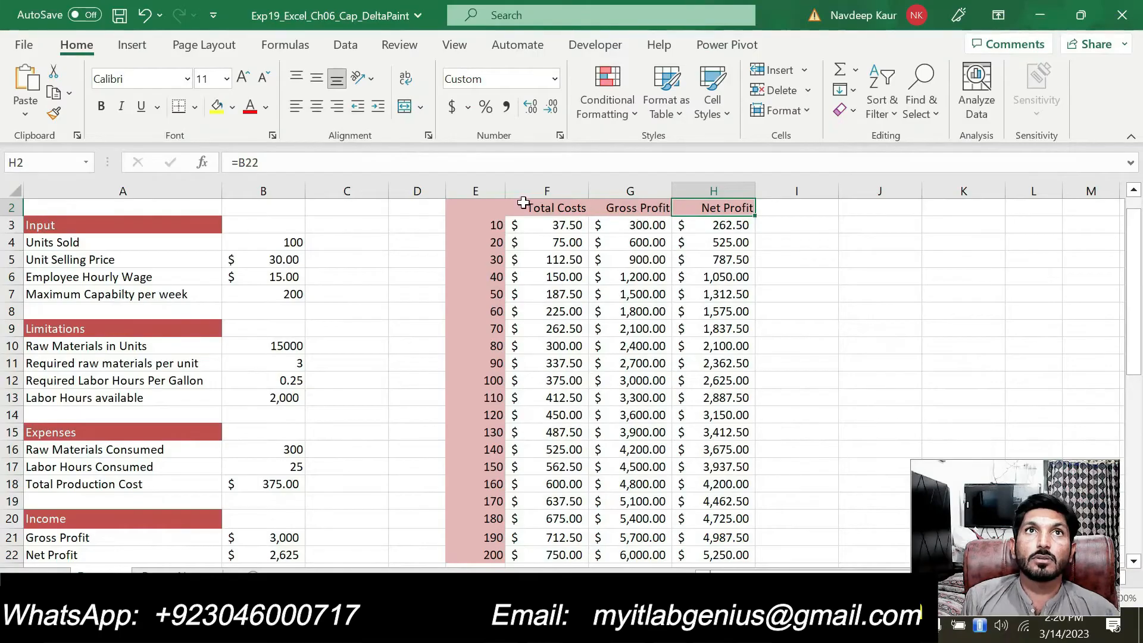
{"action": "left_click_drag", "start_coordinate": [522, 203], "coordinate": [691, 207]}
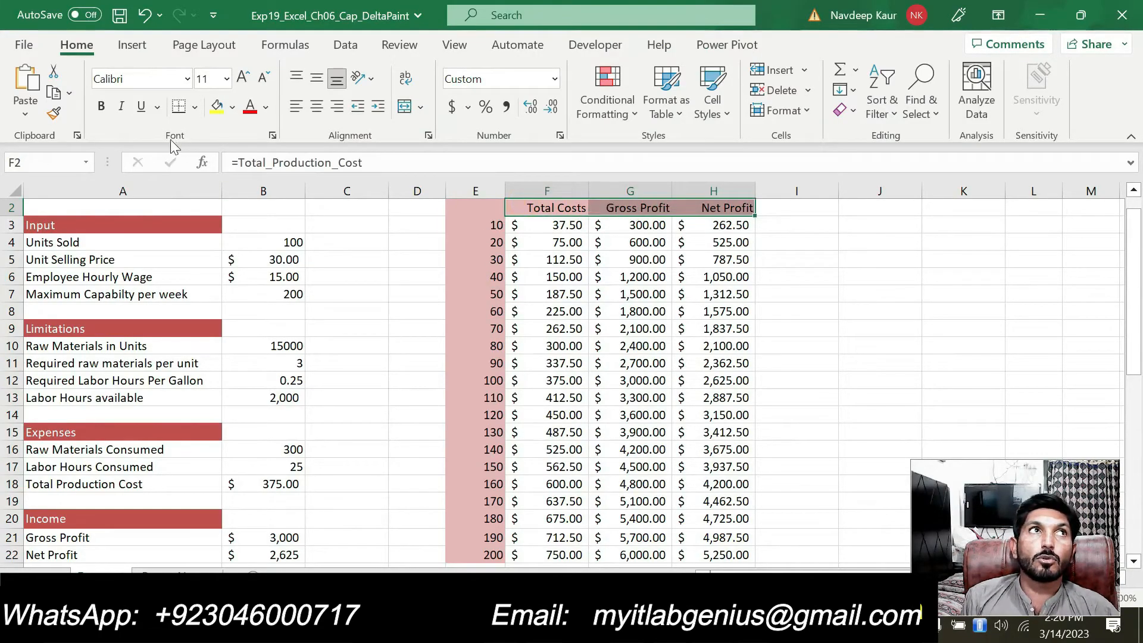
{"action": "left_click", "coordinate": [101, 107]}
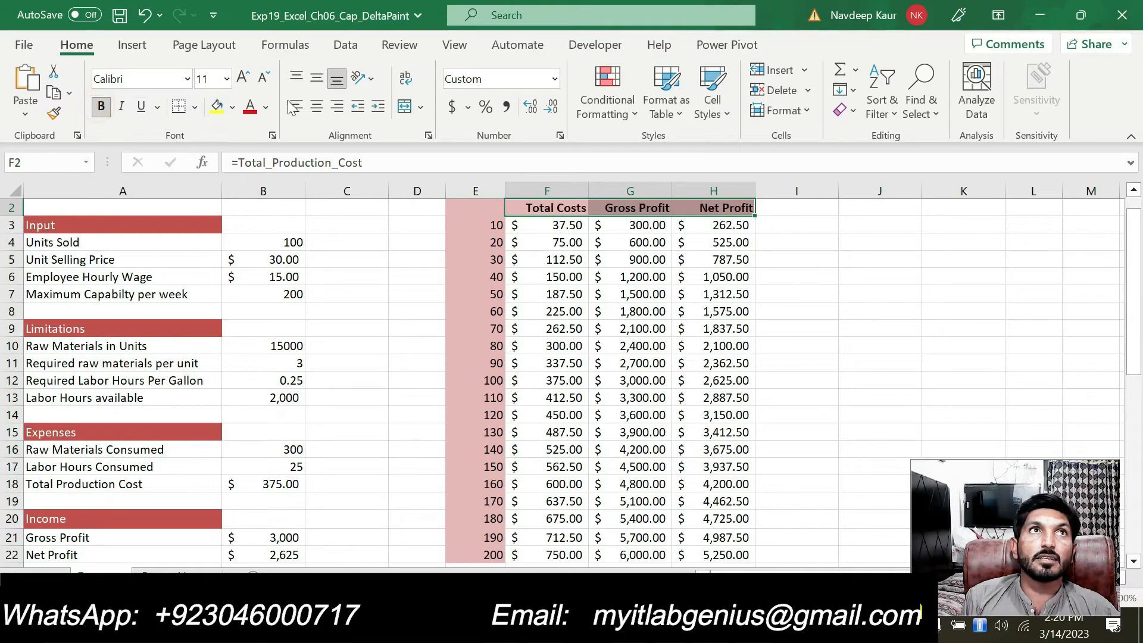
{"action": "left_click", "coordinate": [317, 106]}
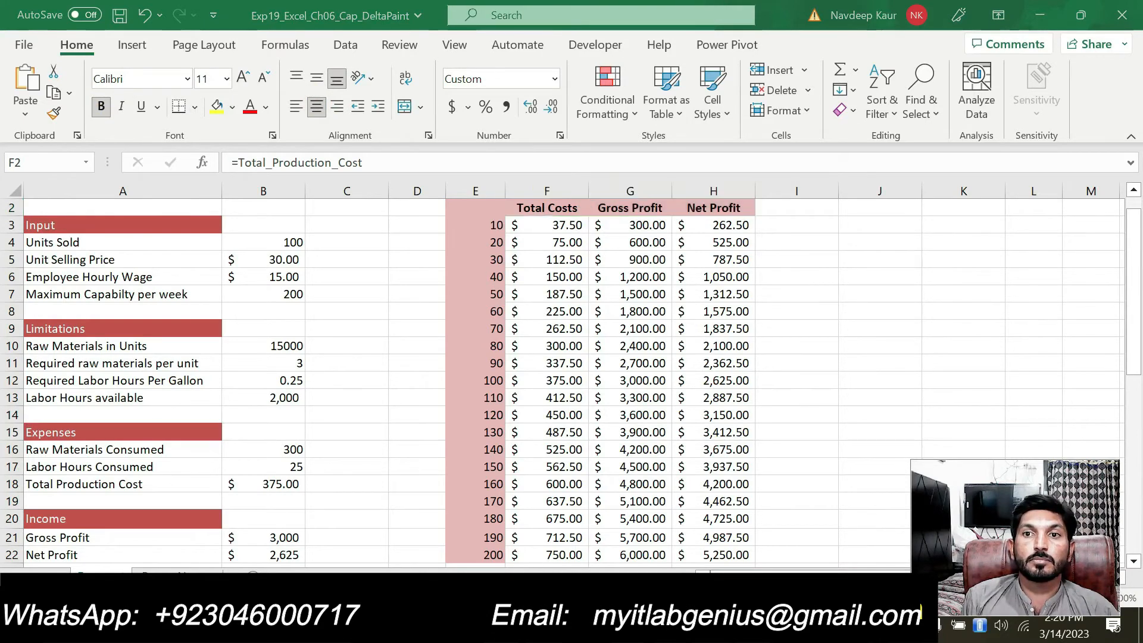
{"action": "key", "text": "alt+Tab"}
{"action": "key", "text": "alt+Tab"}
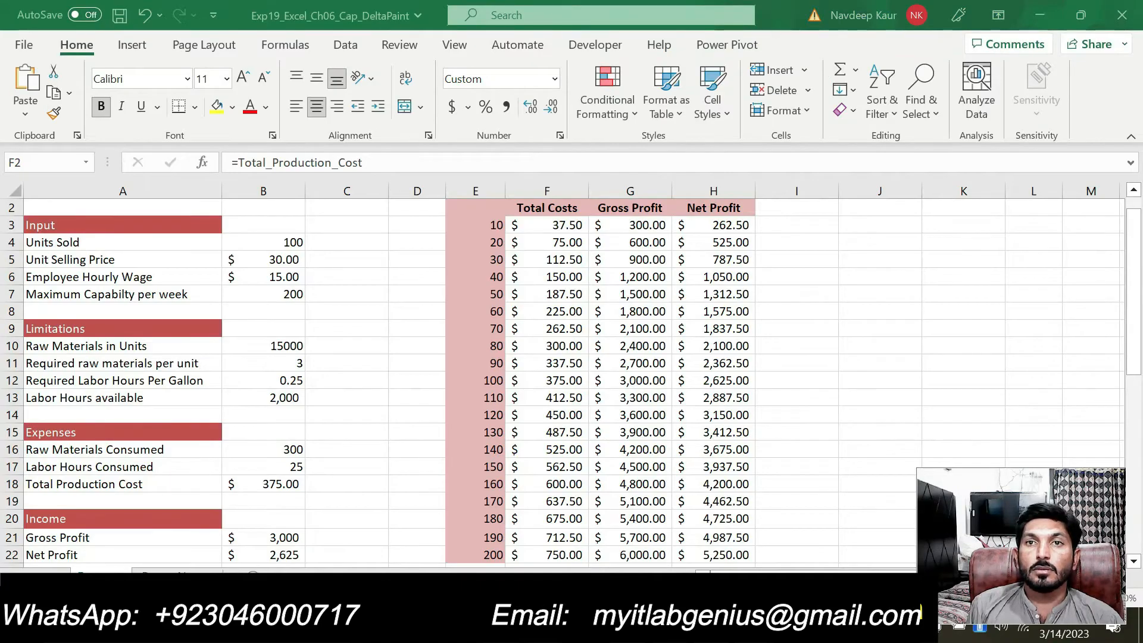
In the Word instructions, remove the highlight from step 9 and highlight the step 10 instruction in green
{"action": "key", "text": "alt+Tab"}
{"action": "triple_click", "coordinate": [482, 476]}
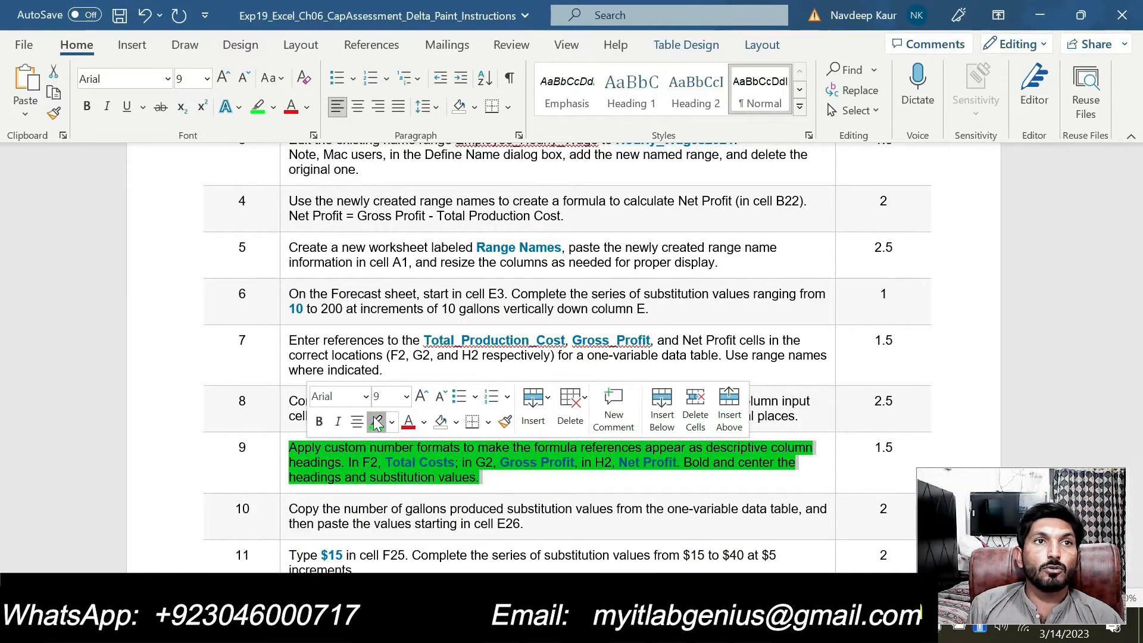
{"action": "left_click", "coordinate": [373, 421]}
{"action": "left_click", "coordinate": [509, 477]}
{"action": "left_click_drag", "start_coordinate": [1134, 286], "coordinate": [1134, 318]}
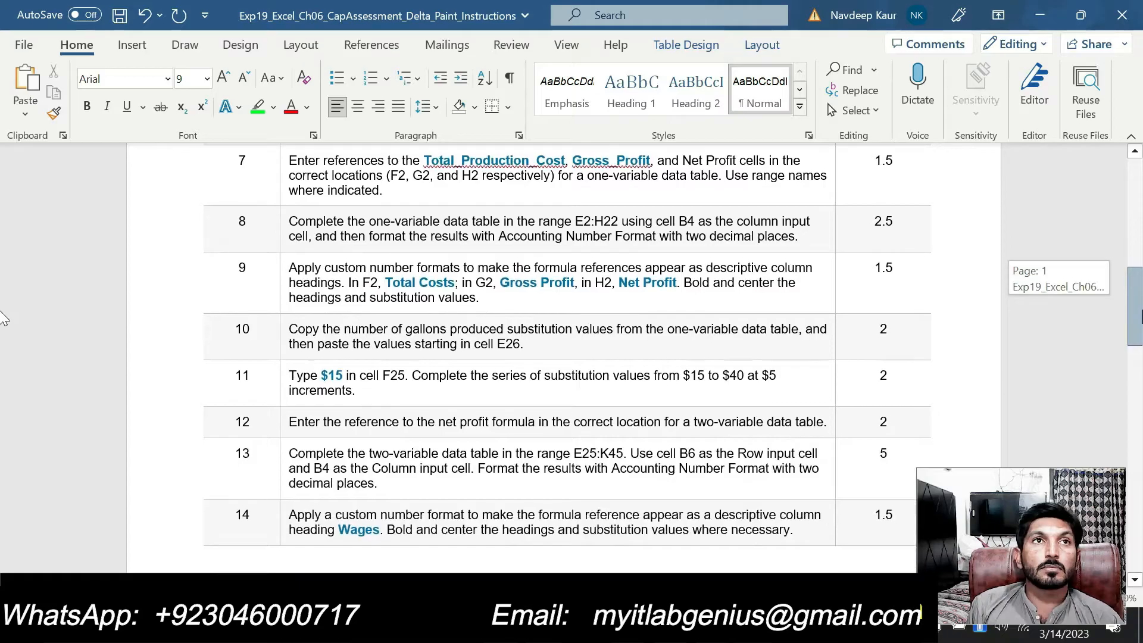
{"action": "left_click_drag", "start_coordinate": [3, 318], "coordinate": [3, 318]}
{"action": "left_click_drag", "start_coordinate": [523, 344], "coordinate": [290, 329]}
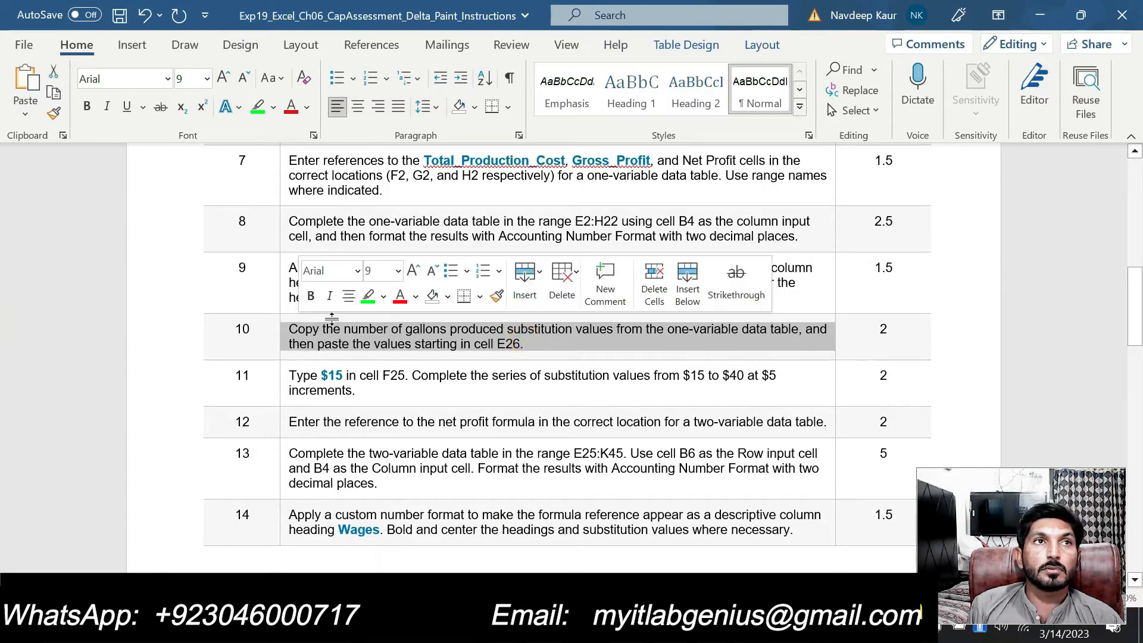
{"action": "left_click", "coordinate": [367, 296]}
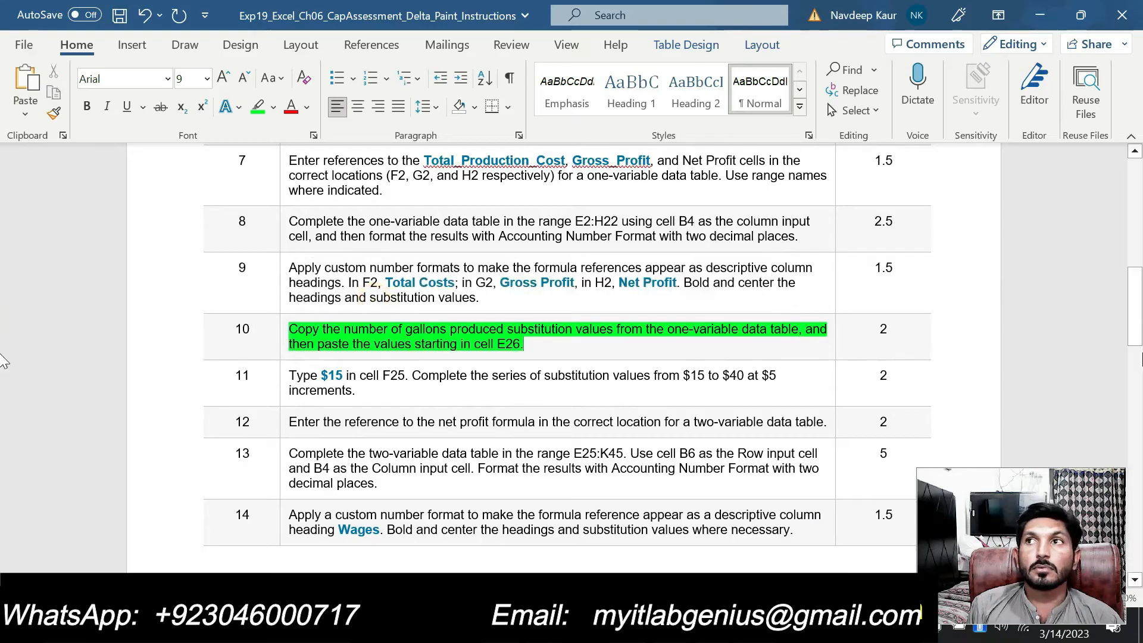
{"action": "mouse_move", "coordinate": [1137, 327]}
{"action": "left_mouse_down"}
{"action": "mouse_move", "coordinate": [1142, 488]}
{"action": "mouse_move", "coordinate": [1141, 336]}
{"action": "left_mouse_up"}
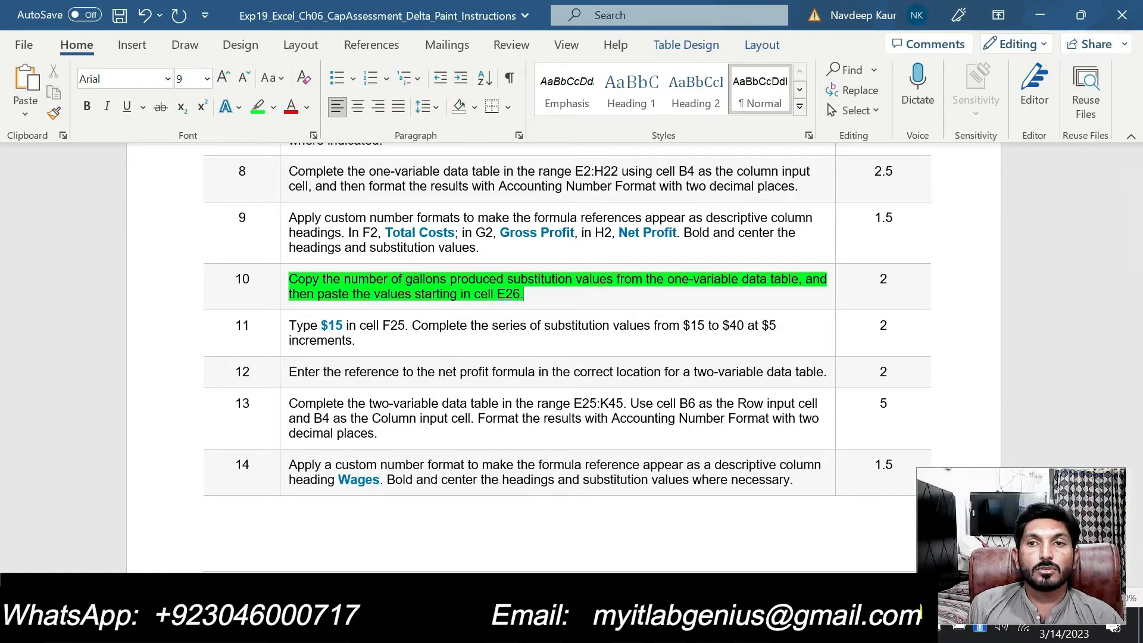
Switch to the Excel workbook and copy the substitution values in E3:E22 to the two-variable data table starting at cell E26
{"action": "left_click", "coordinate": [673, 539]}
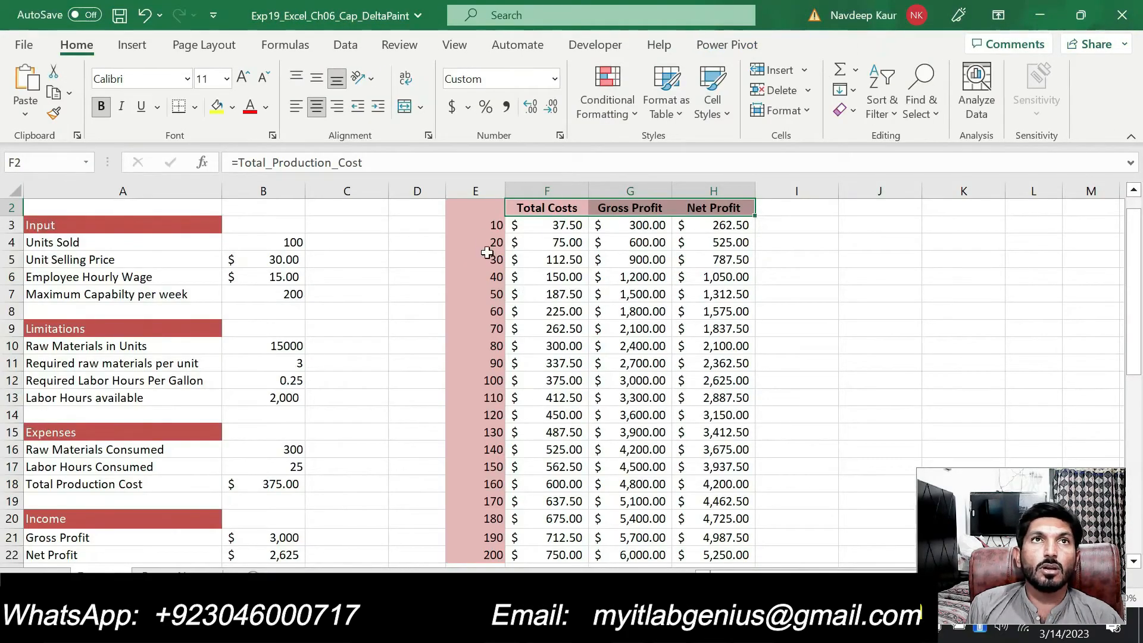
{"action": "left_click_drag", "start_coordinate": [492, 222], "coordinate": [487, 516]}
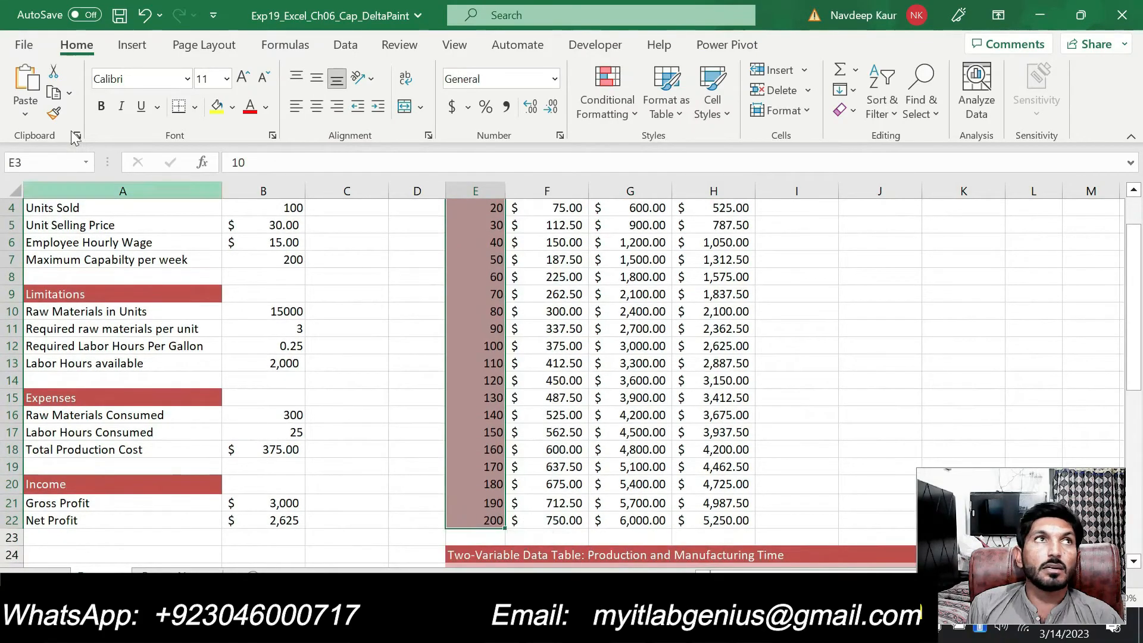
{"action": "left_click", "coordinate": [60, 99]}
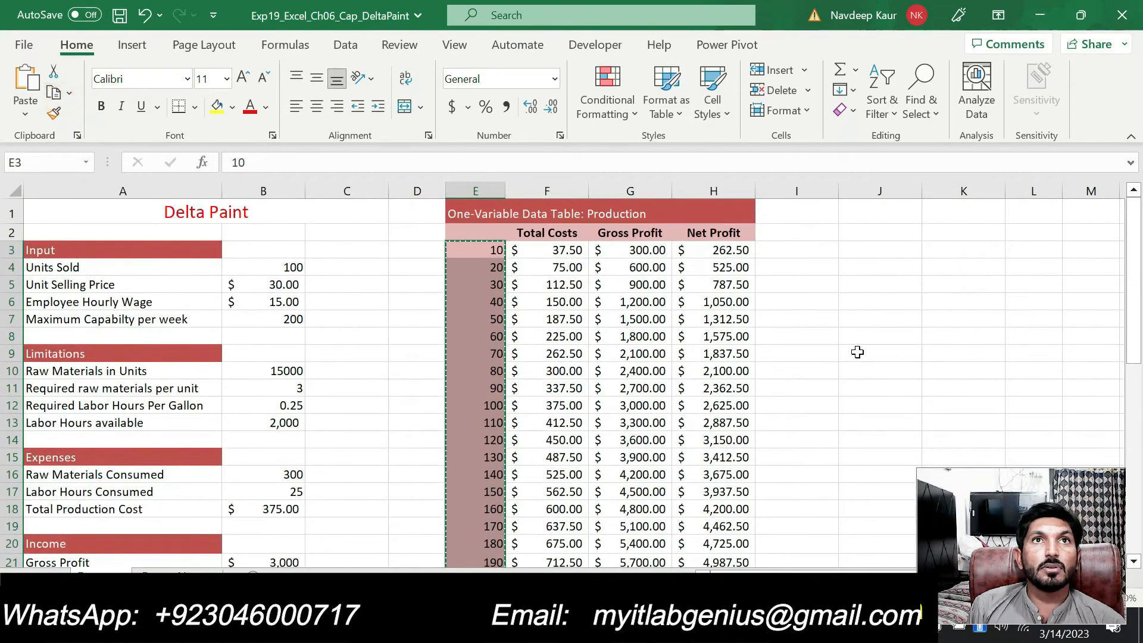
{"action": "left_click_drag", "start_coordinate": [1132, 290], "coordinate": [1128, 287]}
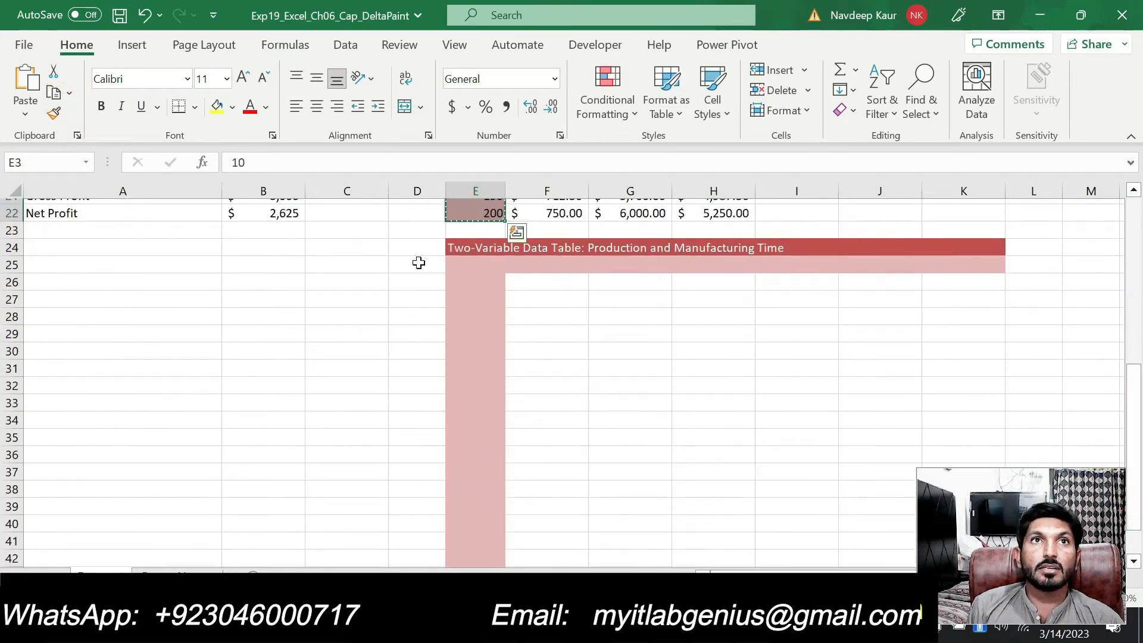
{"action": "left_click", "coordinate": [478, 284]}
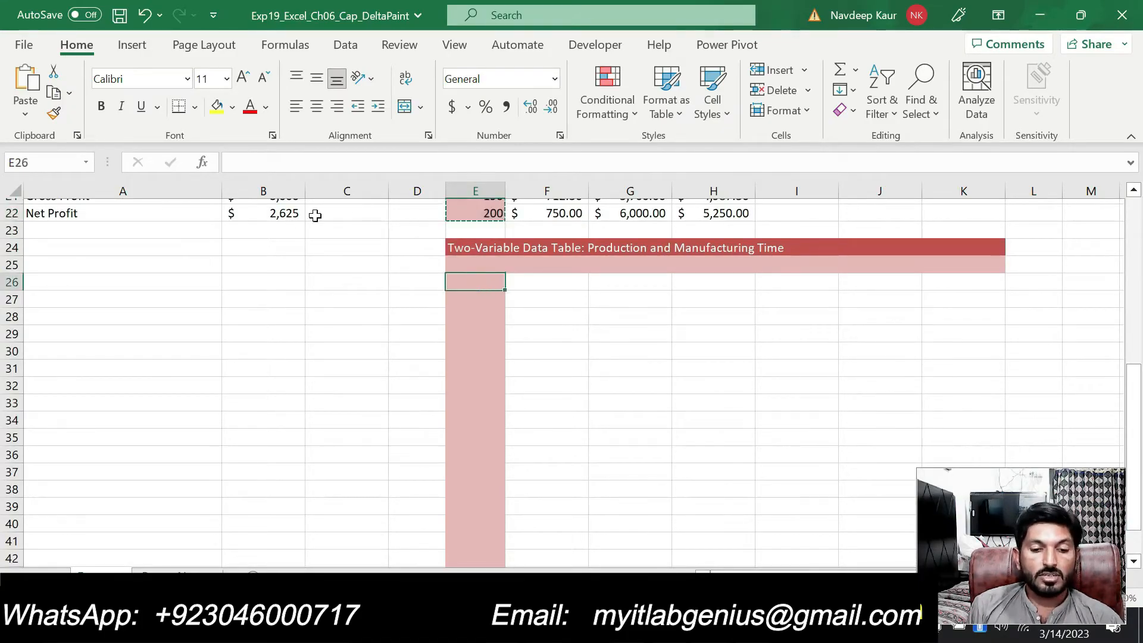
{"action": "left_click", "coordinate": [25, 80]}
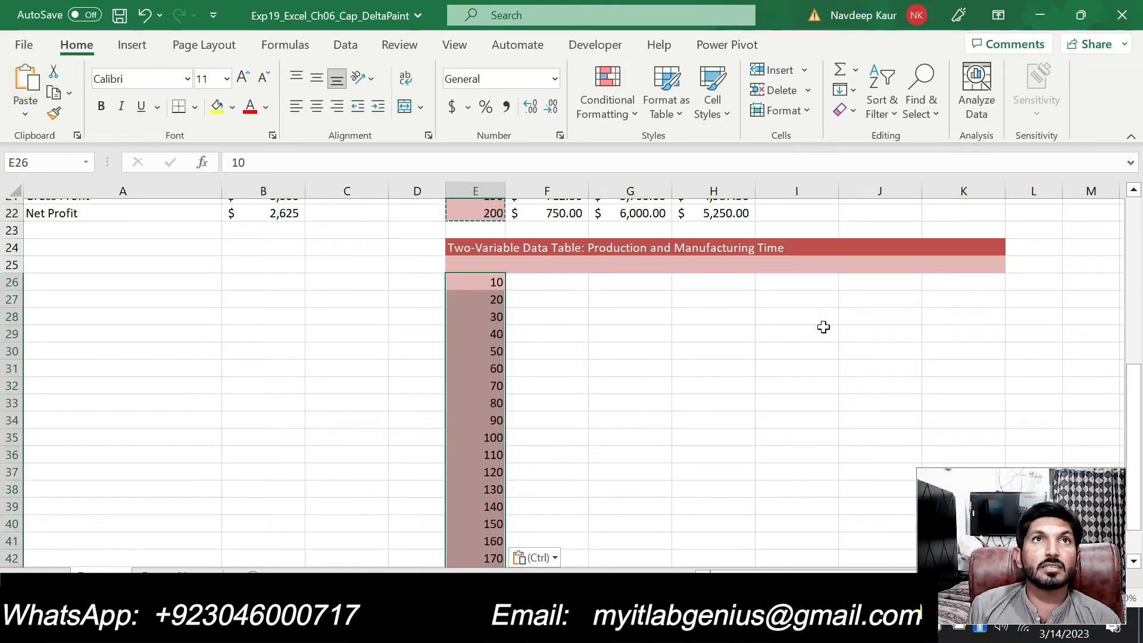
{"action": "key", "text": "Escape"}
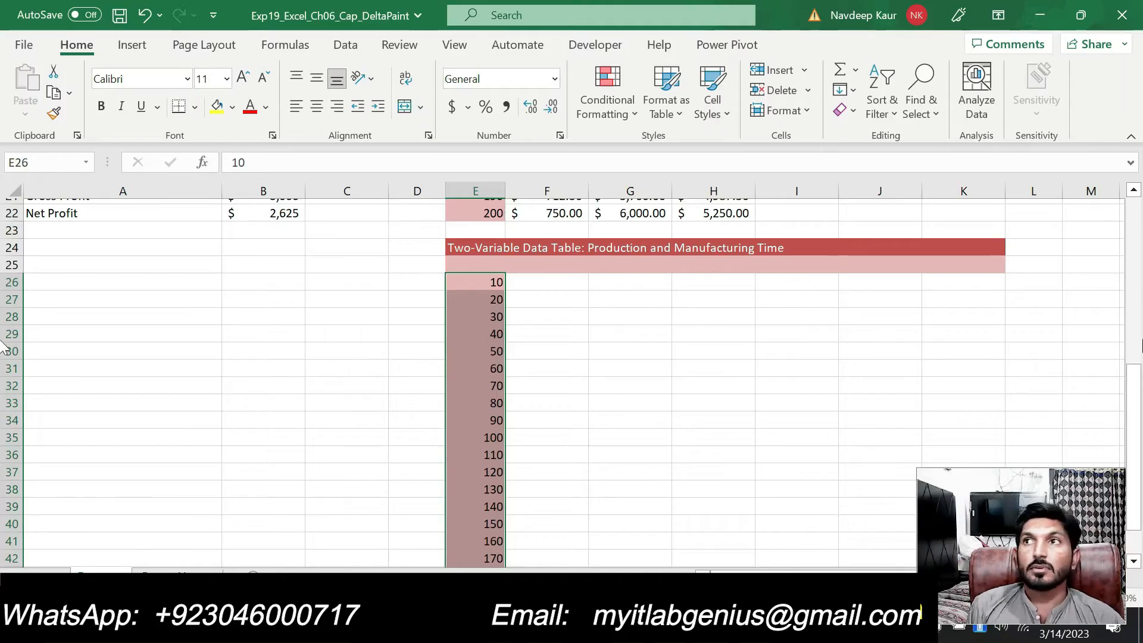
{"action": "left_click_drag", "start_coordinate": [1140, 388], "coordinate": [1141, 471]}
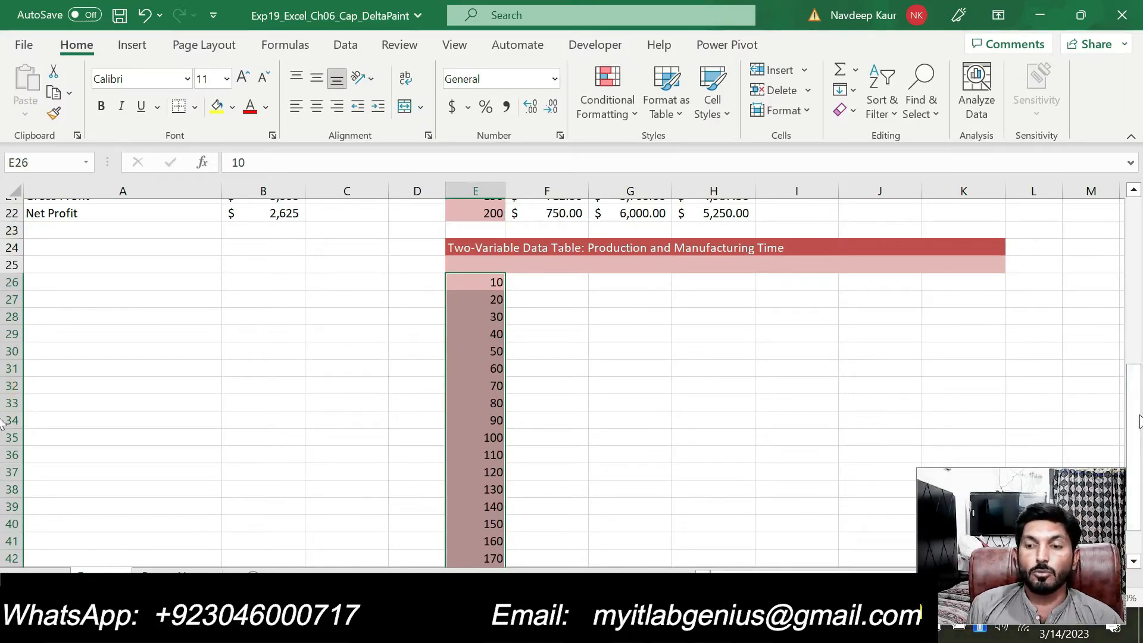
{"action": "left_click_drag", "start_coordinate": [1140, 421], "coordinate": [1141, 435]}
Switch to the Word instructions, remove the highlight from step 10, and copy the $15 value from step 11
{"action": "key", "text": "alt+Tab"}
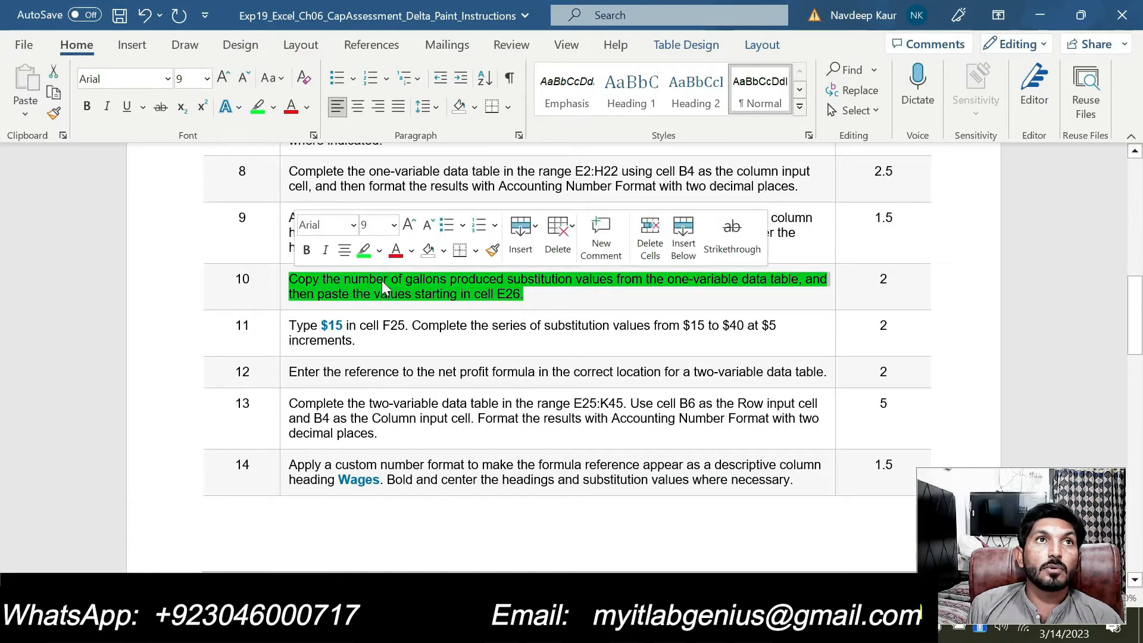
{"action": "left_click", "coordinate": [359, 251]}
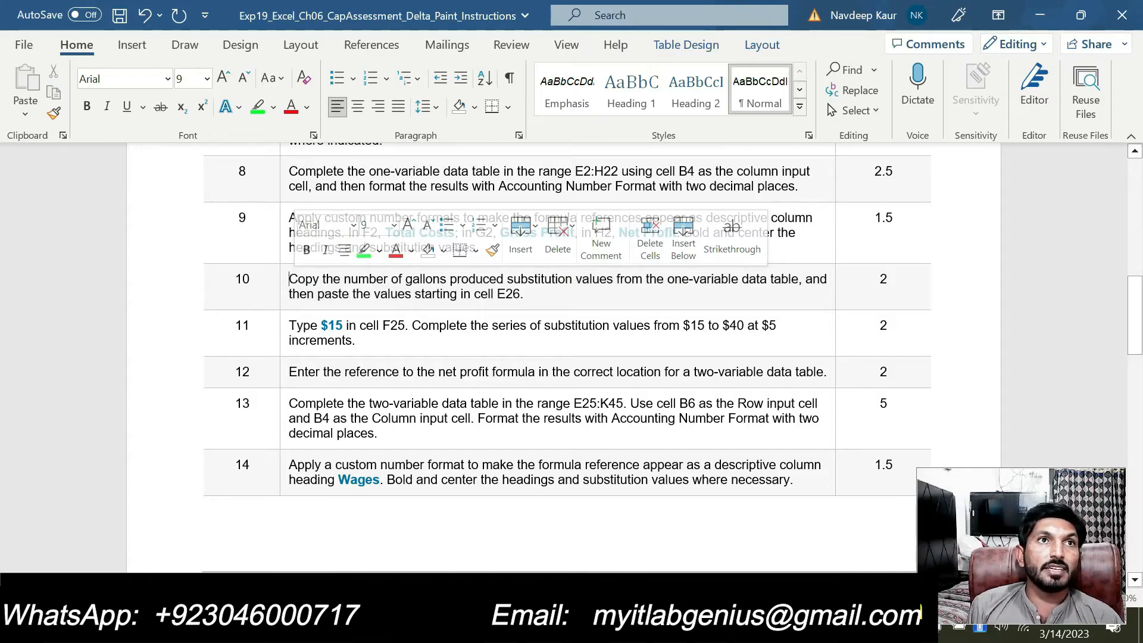
{"action": "left_click_drag", "start_coordinate": [321, 325], "coordinate": [338, 326]}
{"action": "key", "text": "ctrl+b"}
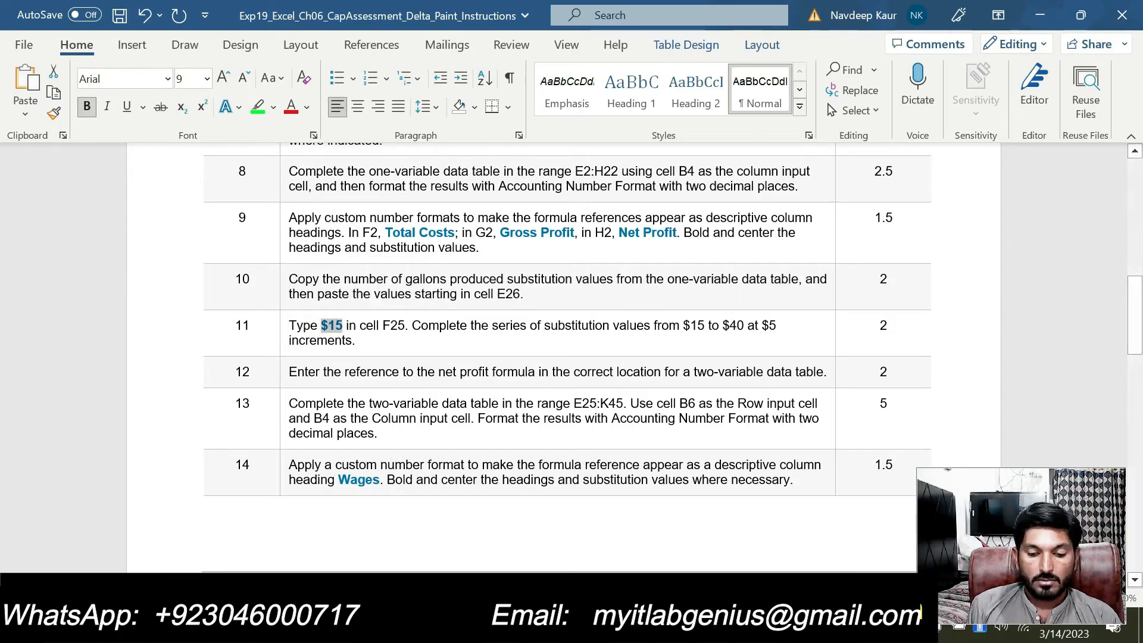
Switch to the Excel workbook and enter the copied $15 in cell F25 of the two-variable data table
{"action": "key", "text": "alt+Tab"}
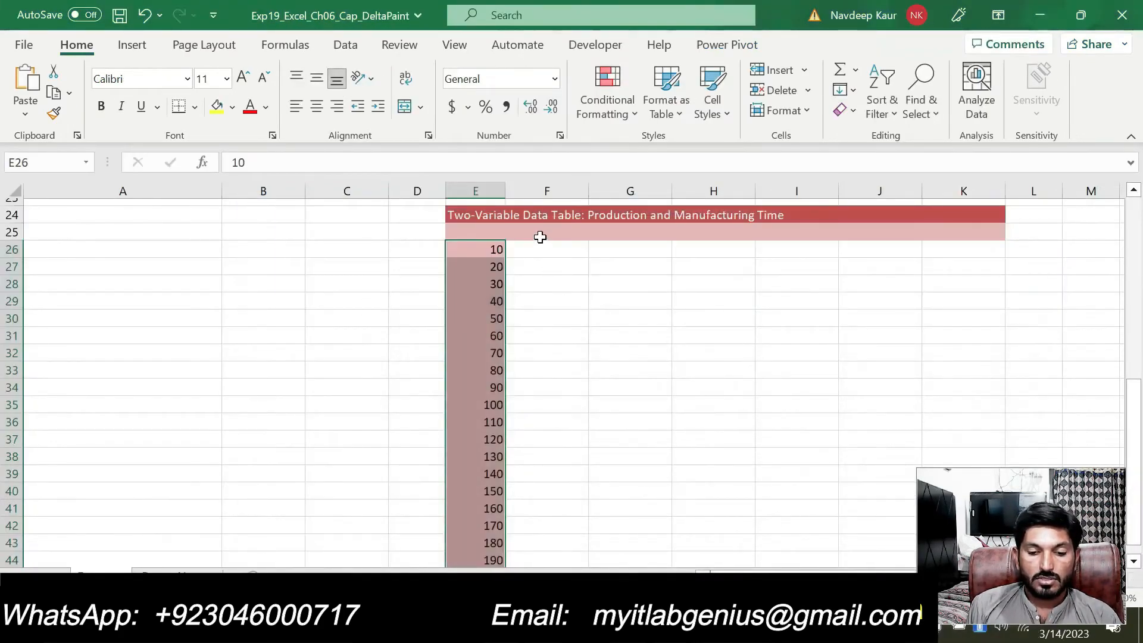
{"action": "left_click", "coordinate": [540, 237]}
{"action": "left_click", "coordinate": [324, 170]}
{"action": "key", "text": "ctrl+v"}
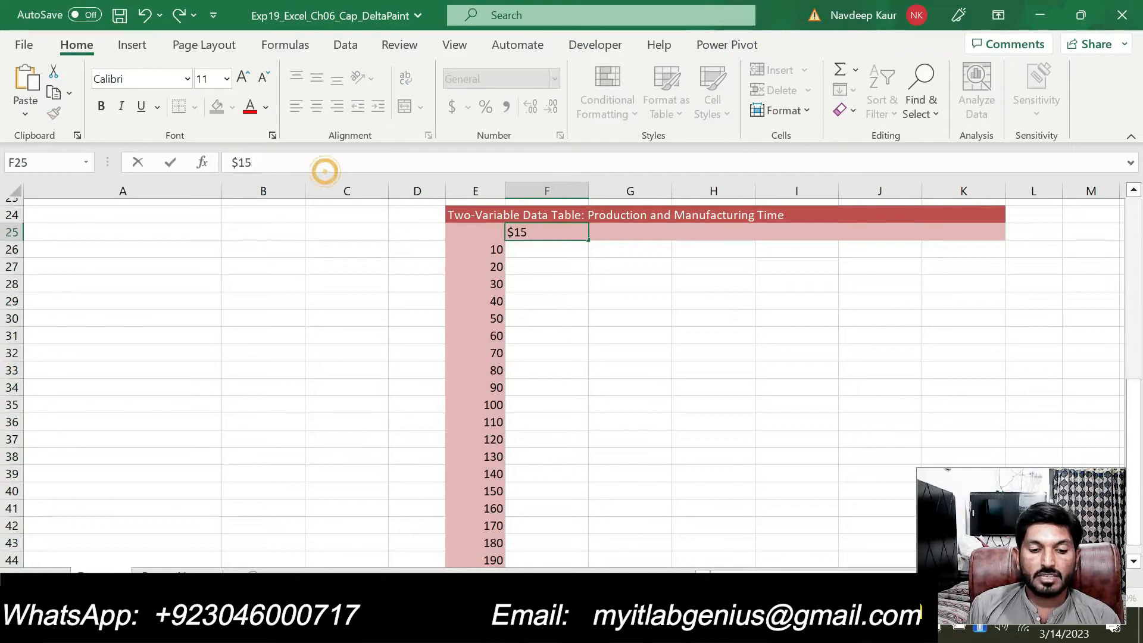
{"action": "key", "text": "BackSpace"}
{"action": "key", "text": "Return"}
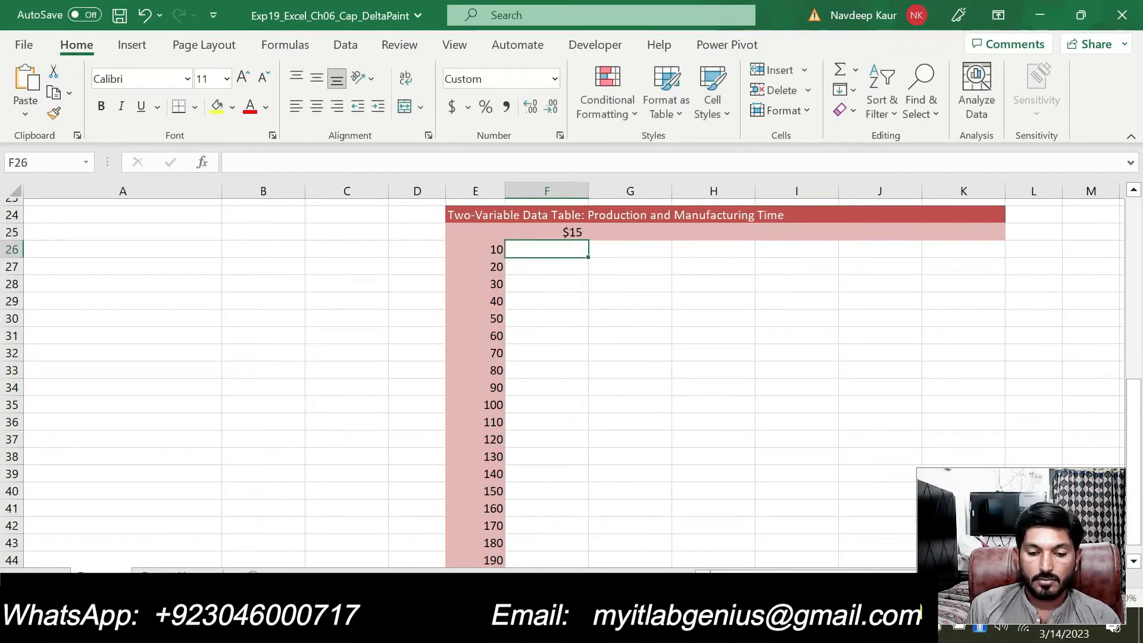
In the Excel workbook, fill a linear series across row 25 from cell F25 with step value 5 and stop value 40
{"action": "left_click", "coordinate": [717, 624]}
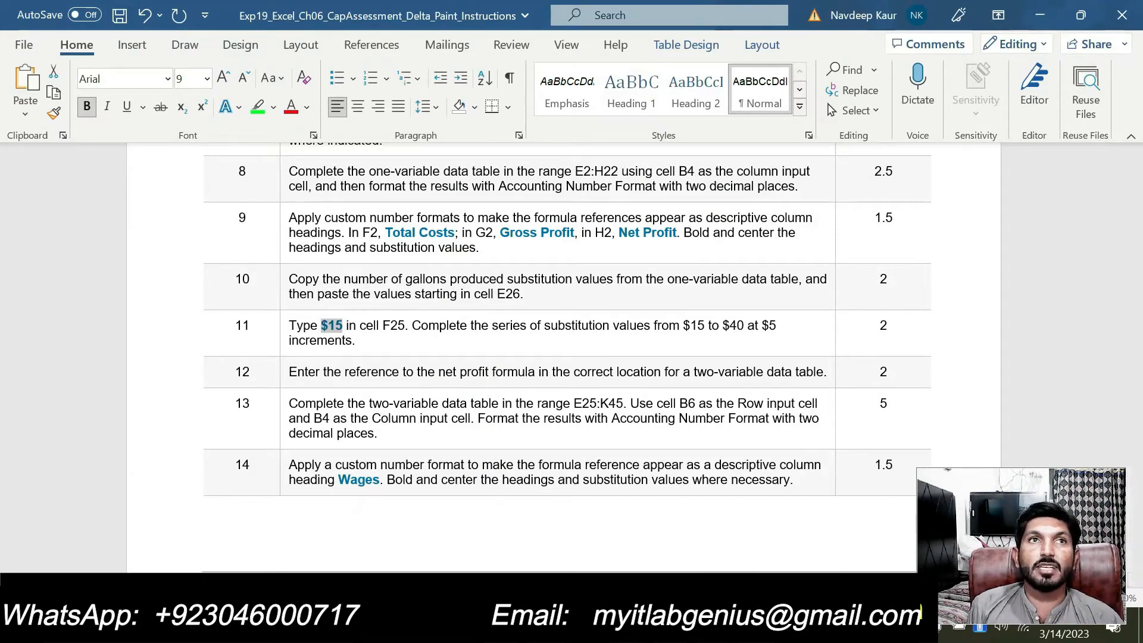
{"action": "key", "text": "alt+Tab"}
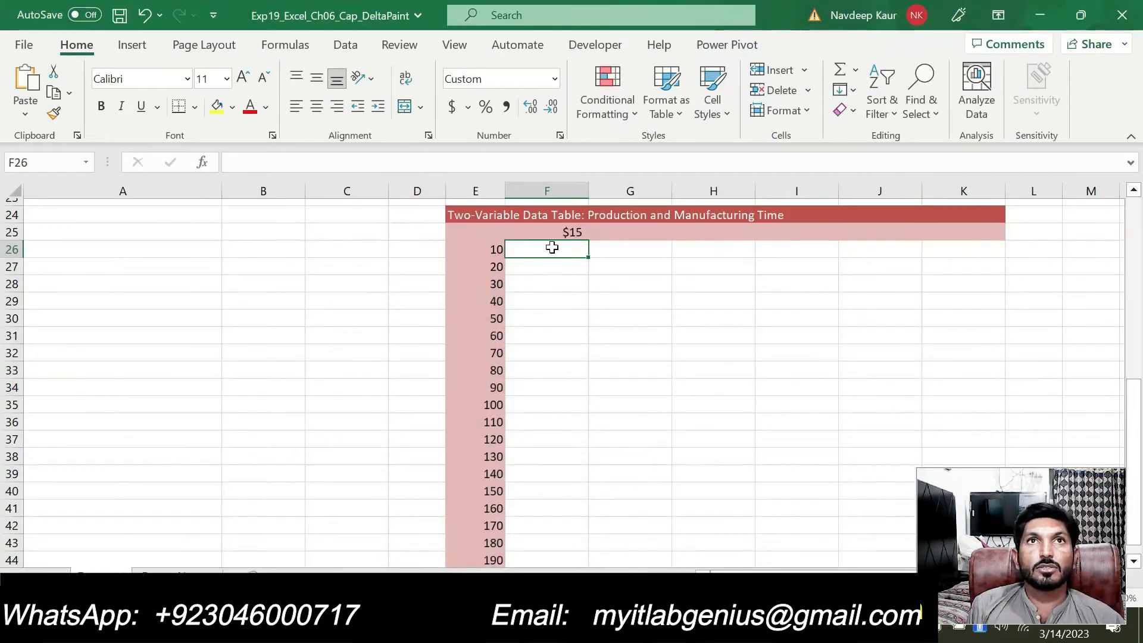
{"action": "left_click", "coordinate": [563, 229]}
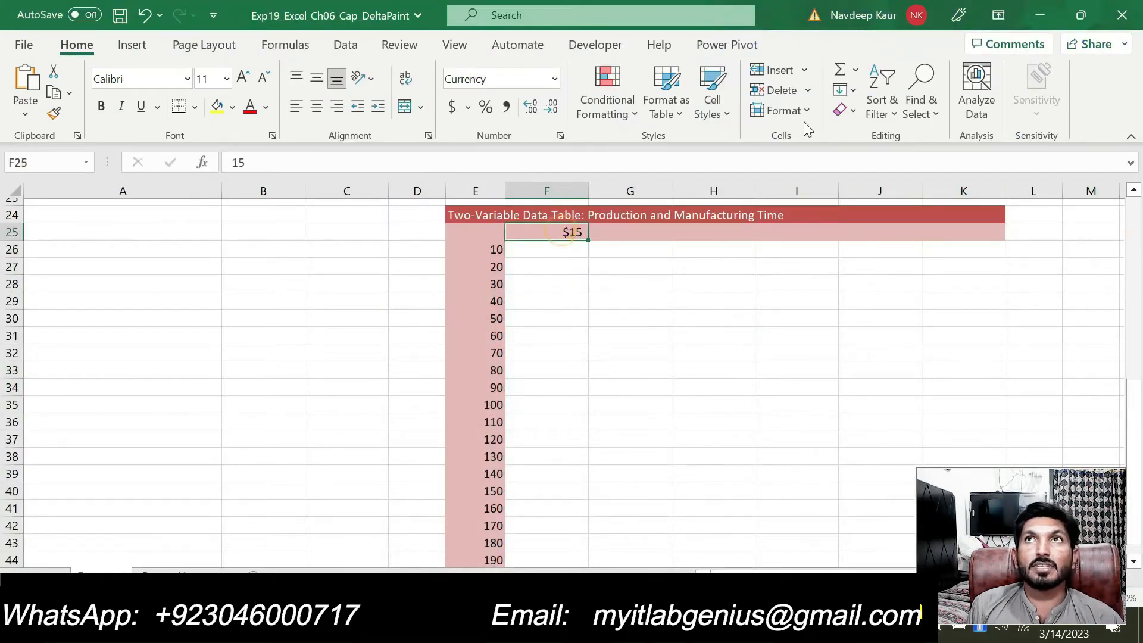
{"action": "left_click", "coordinate": [855, 91]}
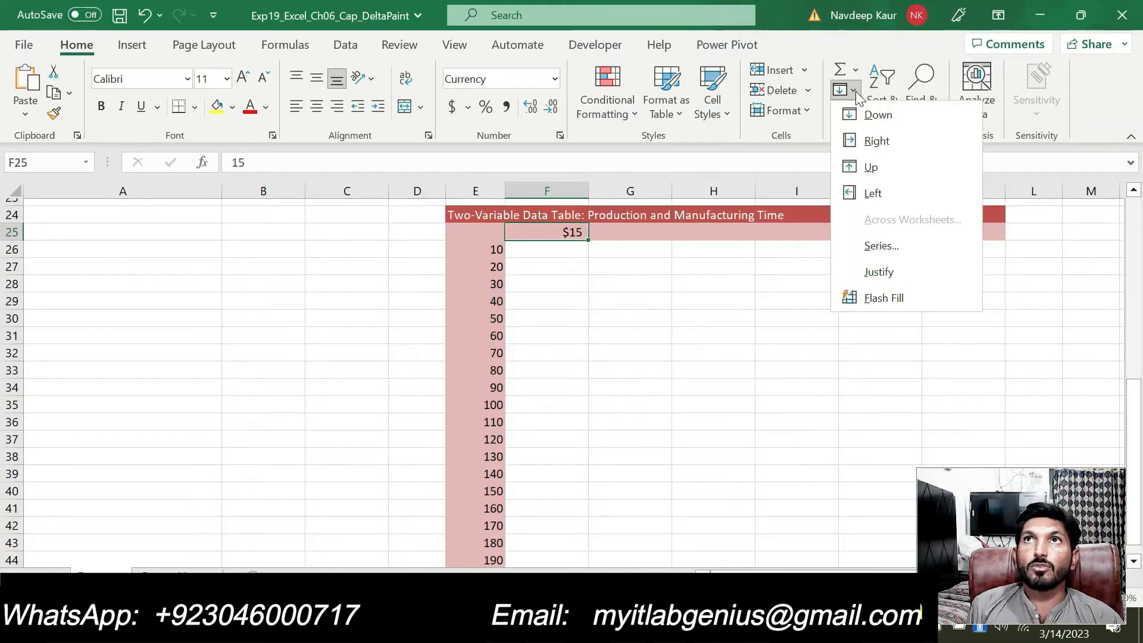
{"action": "left_click", "coordinate": [883, 249]}
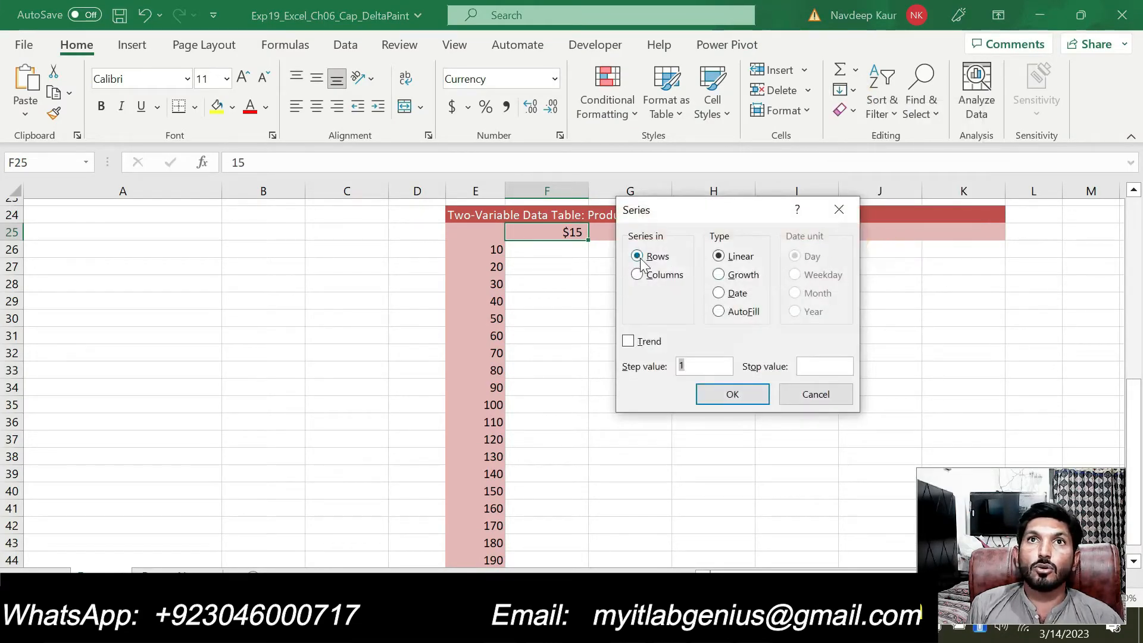
{"action": "type", "text": "4"}
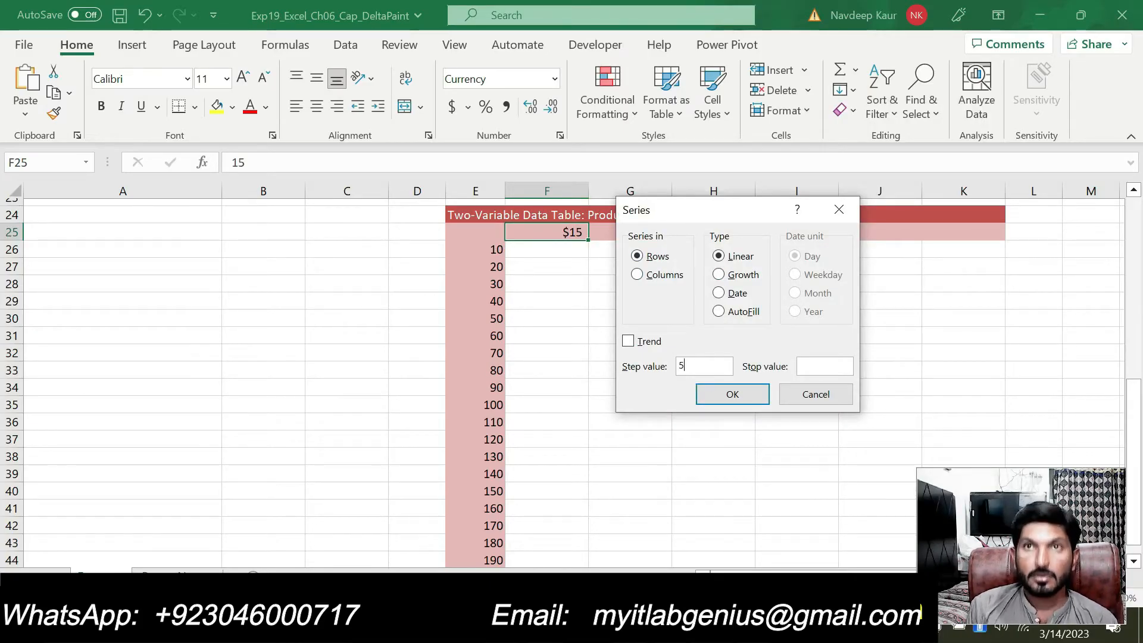
{"action": "left_click", "coordinate": [811, 366]}
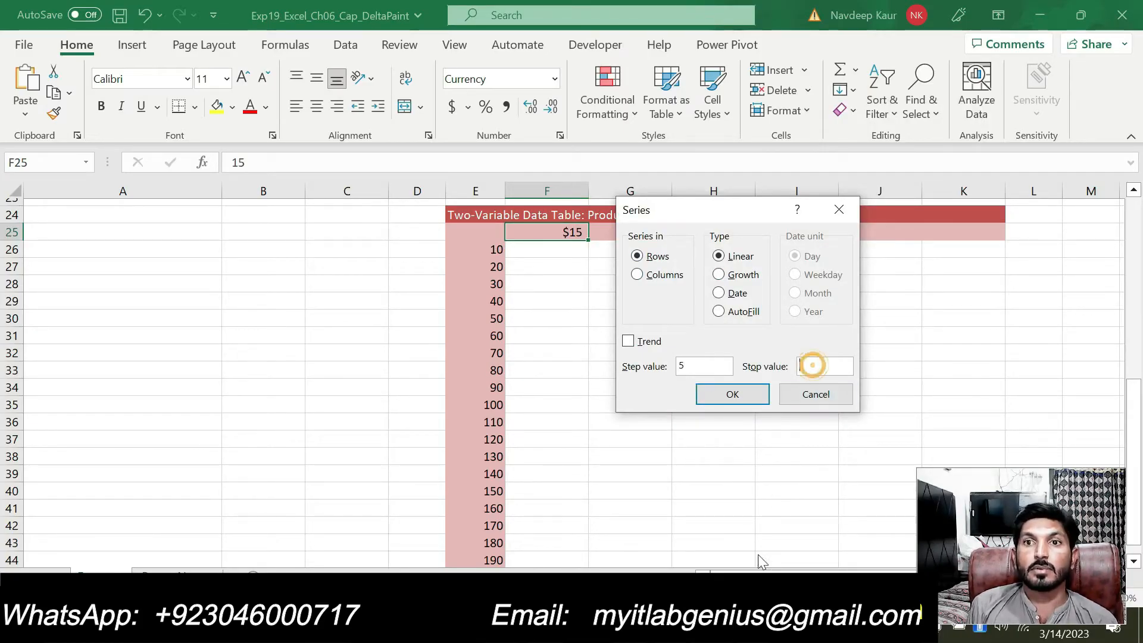
{"action": "key", "text": "alt+Tab"}
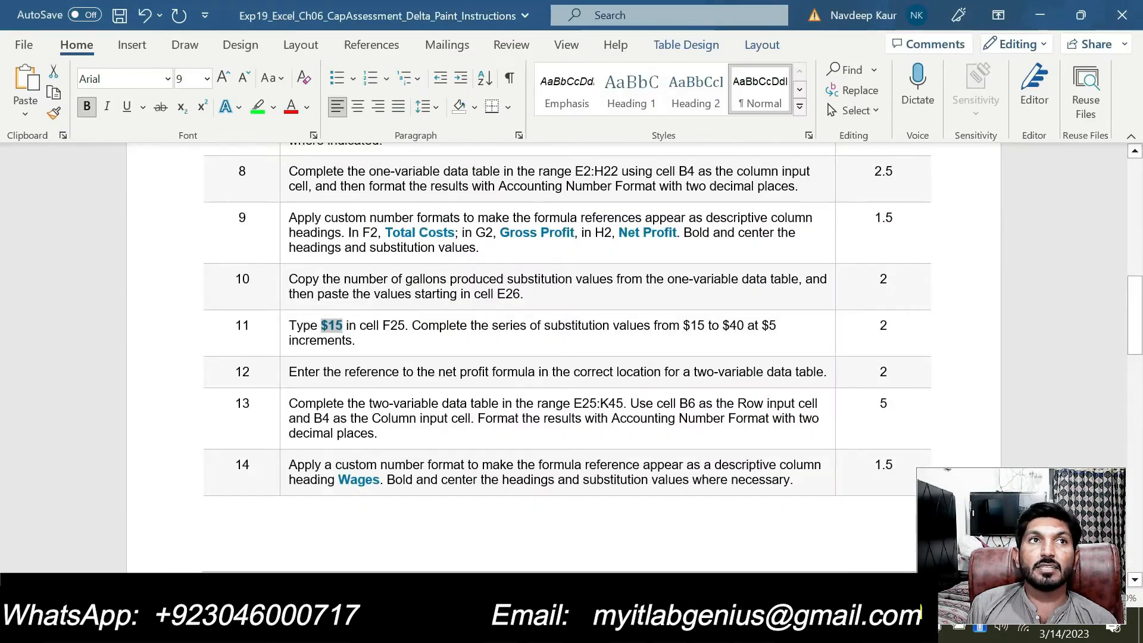
{"action": "key", "text": "alt+Tab"}
{"action": "type", "text": "40"}
{"action": "left_click", "coordinate": [733, 394]}
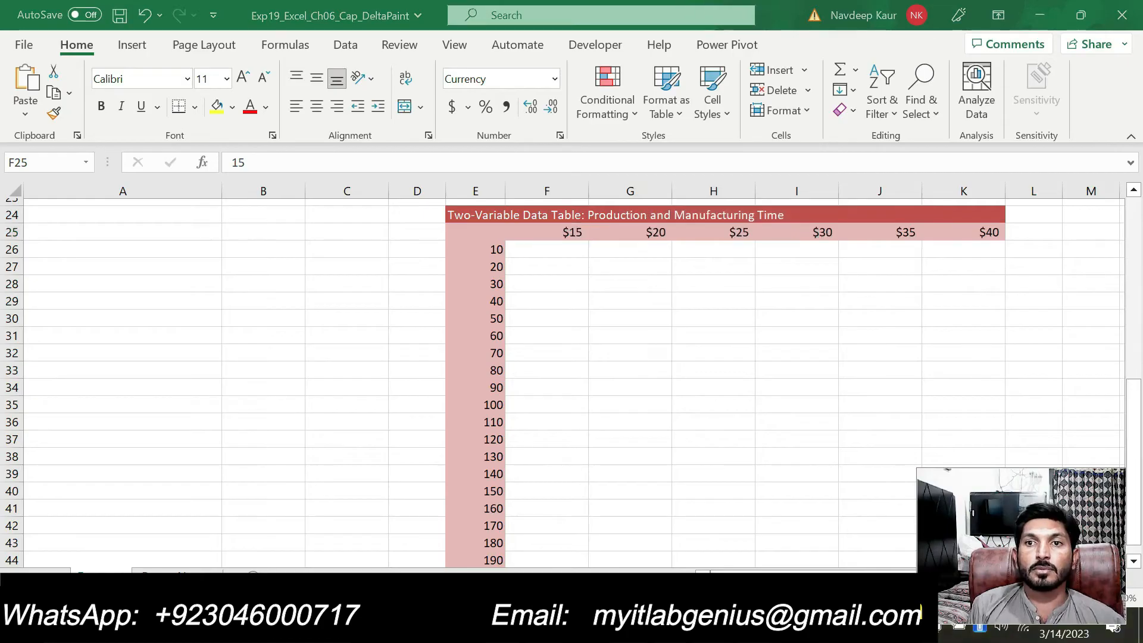
Switch to the Word instructions and highlight the step 12 instruction in green
{"action": "key", "text": "alt+Tab"}
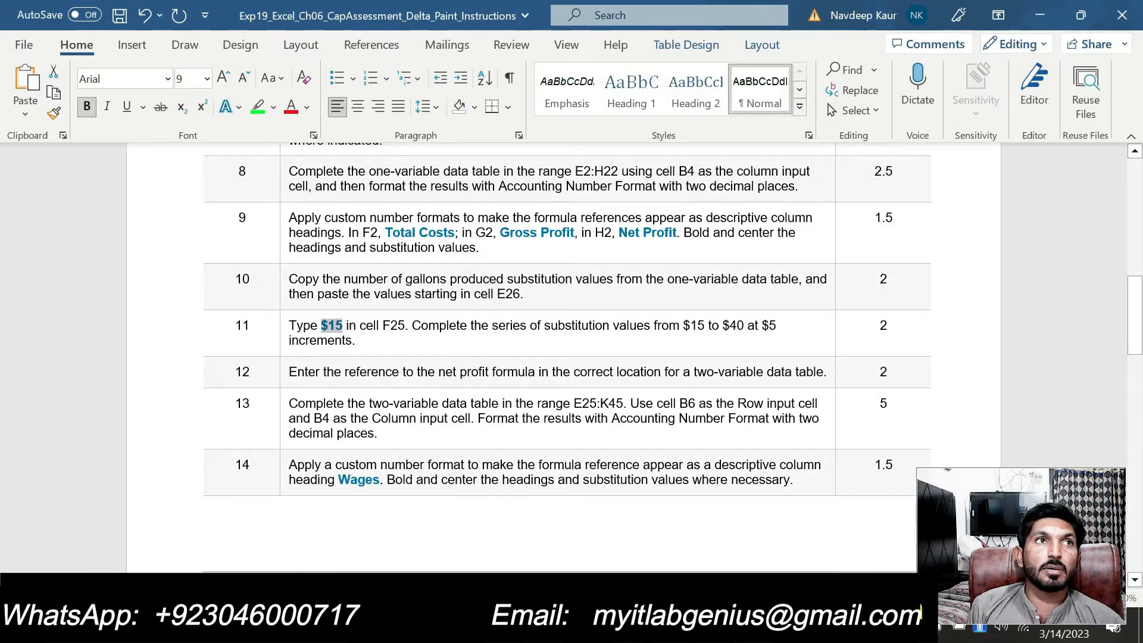
{"action": "left_click", "coordinate": [428, 325]}
{"action": "left_click", "coordinate": [363, 341]}
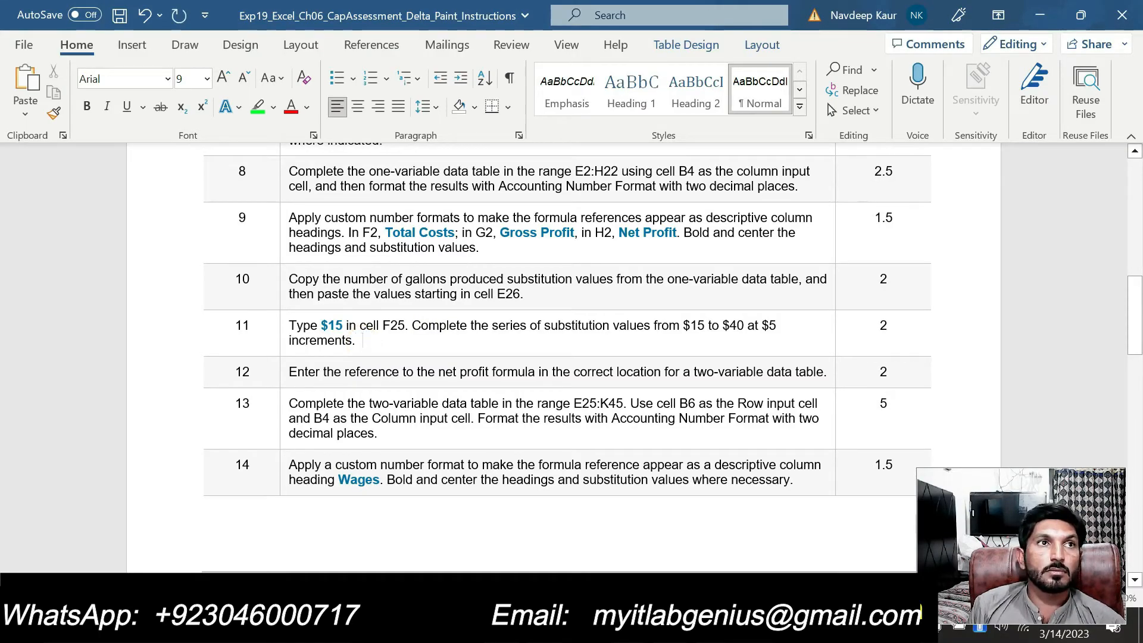
{"action": "left_click_drag", "start_coordinate": [288, 372], "coordinate": [833, 372]}
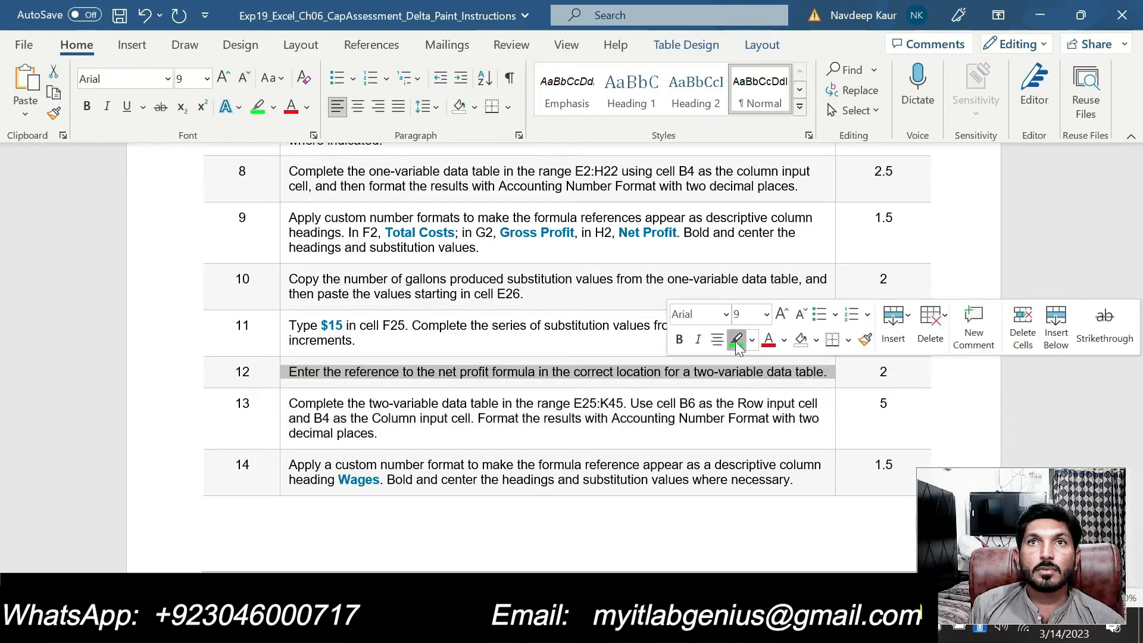
{"action": "left_click", "coordinate": [734, 341]}
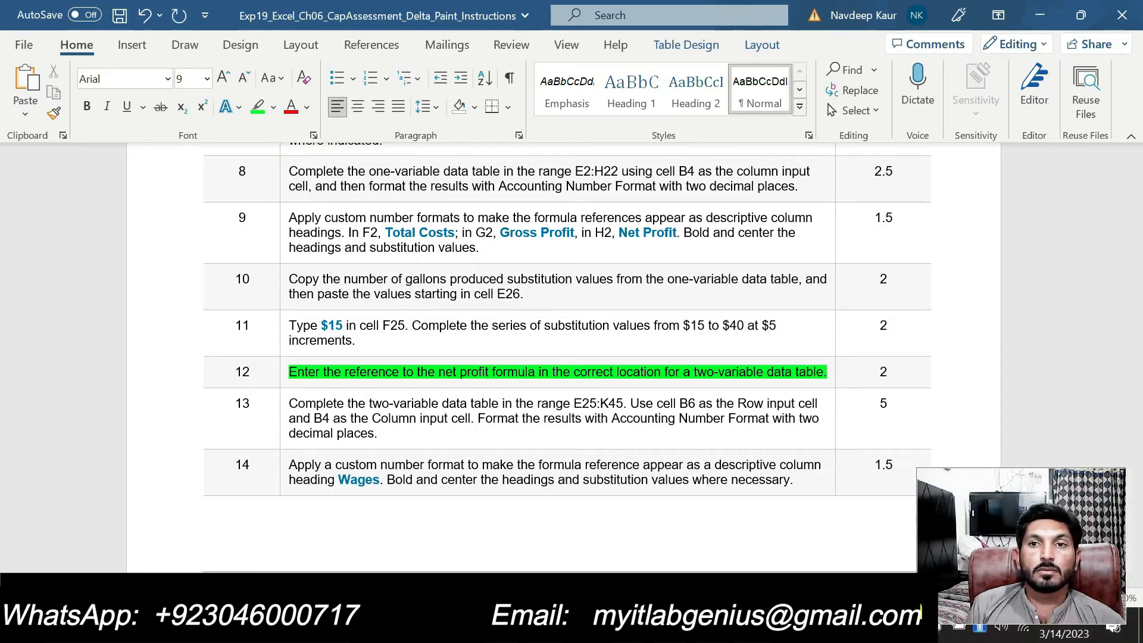
Switch to the Excel workbook and enter the net profit reference =B22 in cell E25 of the two-variable data table
{"action": "key", "text": "alt+Tab"}
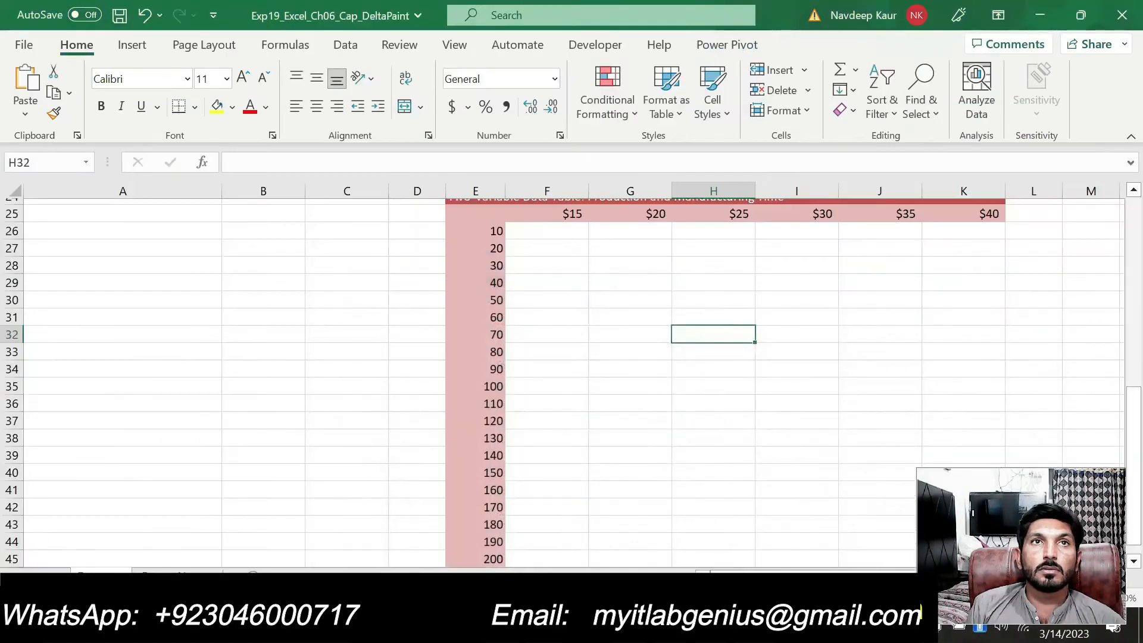
{"action": "left_click", "coordinate": [481, 211]}
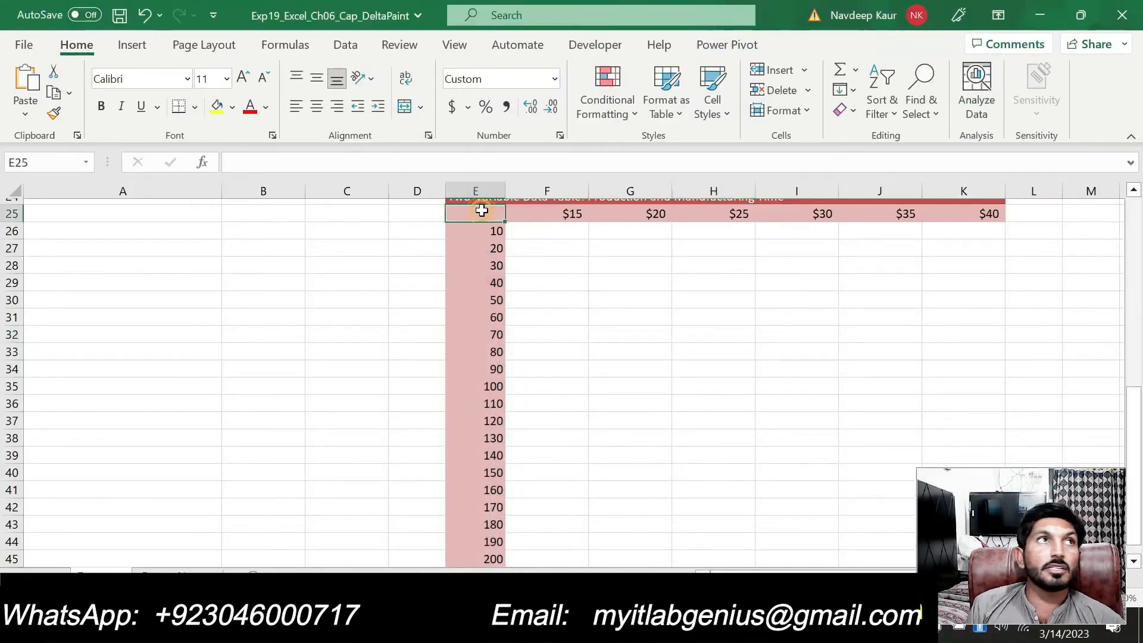
{"action": "type", "text": "="}
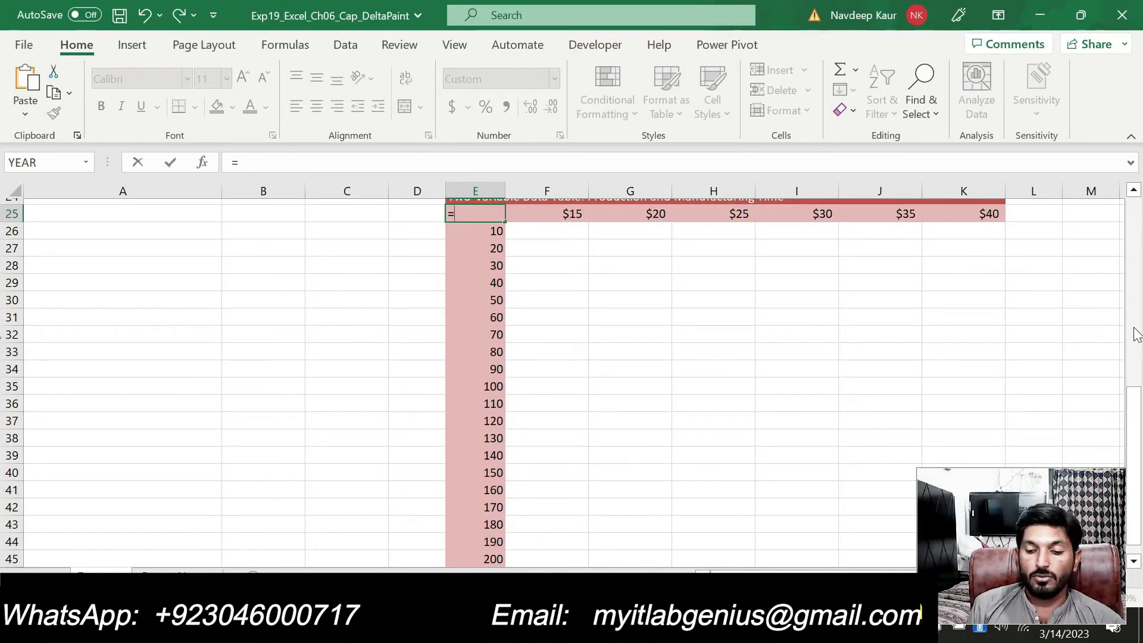
{"action": "left_click", "coordinate": [1140, 380]}
{"action": "left_click_drag", "start_coordinate": [1140, 380], "coordinate": [1140, 471]}
{"action": "left_click", "coordinate": [280, 339]}
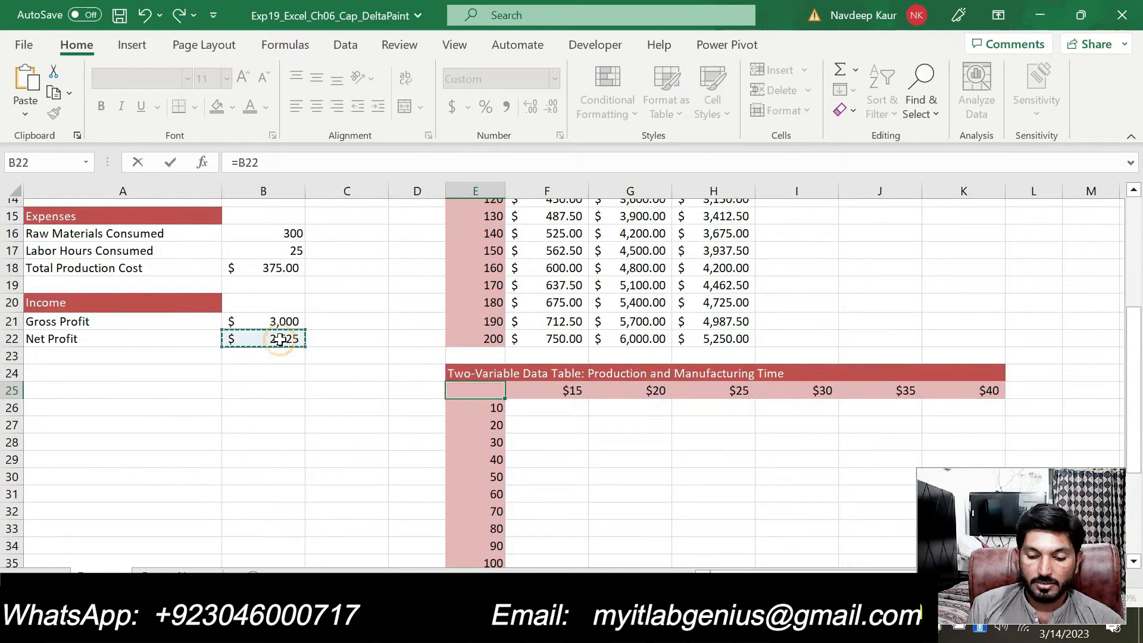
{"action": "key", "text": "Return"}
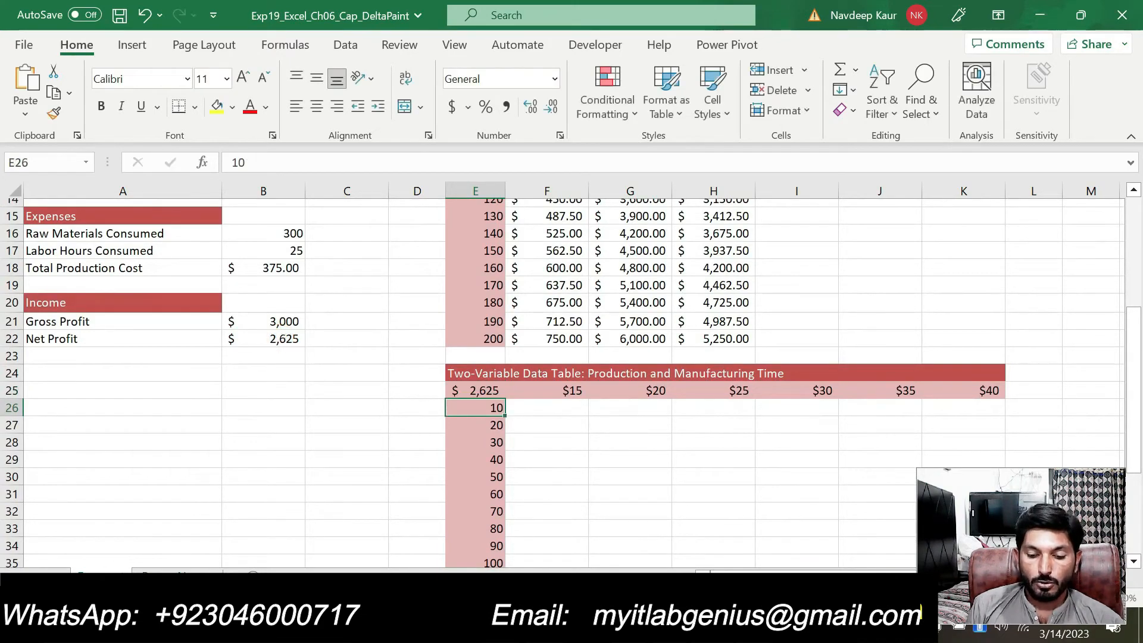
In the Word instructions, remove the highlight from step 12 and highlight the step 13 instruction in green
{"action": "key", "text": "alt+Tab"}
{"action": "left_click_drag", "start_coordinate": [292, 370], "coordinate": [826, 372]}
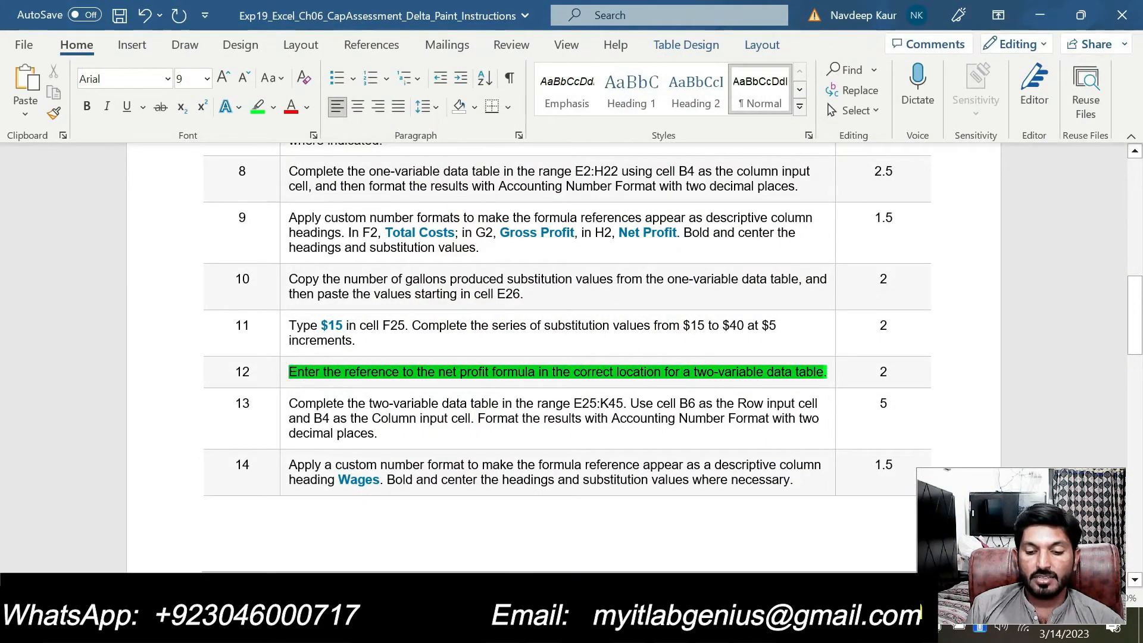
{"action": "left_click", "coordinate": [258, 107]}
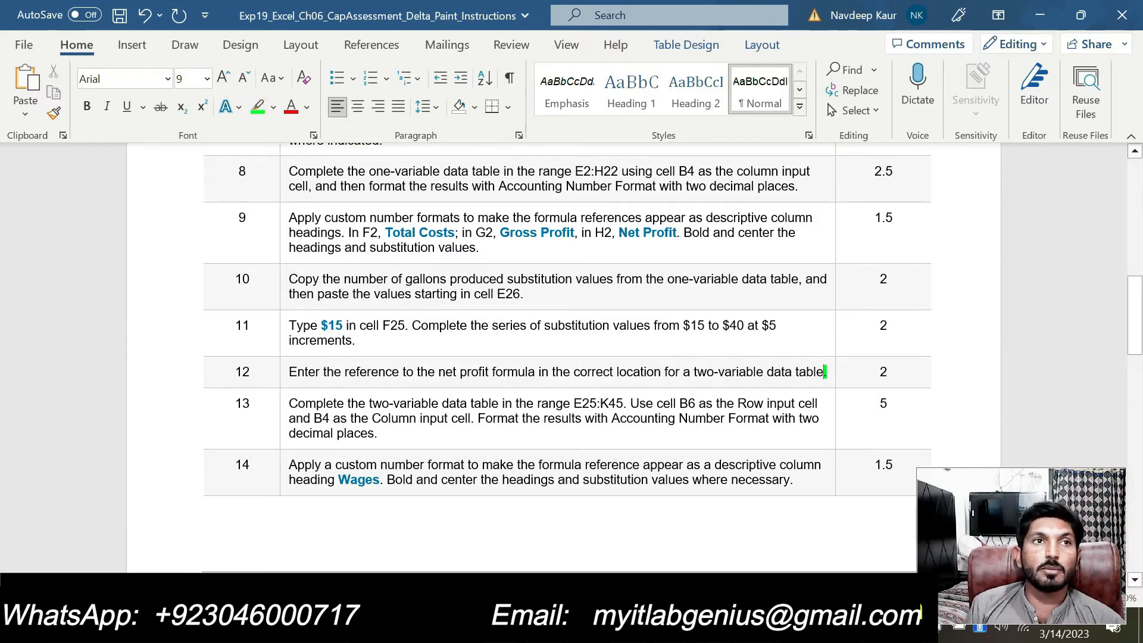
{"action": "left_click_drag", "start_coordinate": [378, 434], "coordinate": [289, 403]}
{"action": "left_click", "coordinate": [361, 369]}
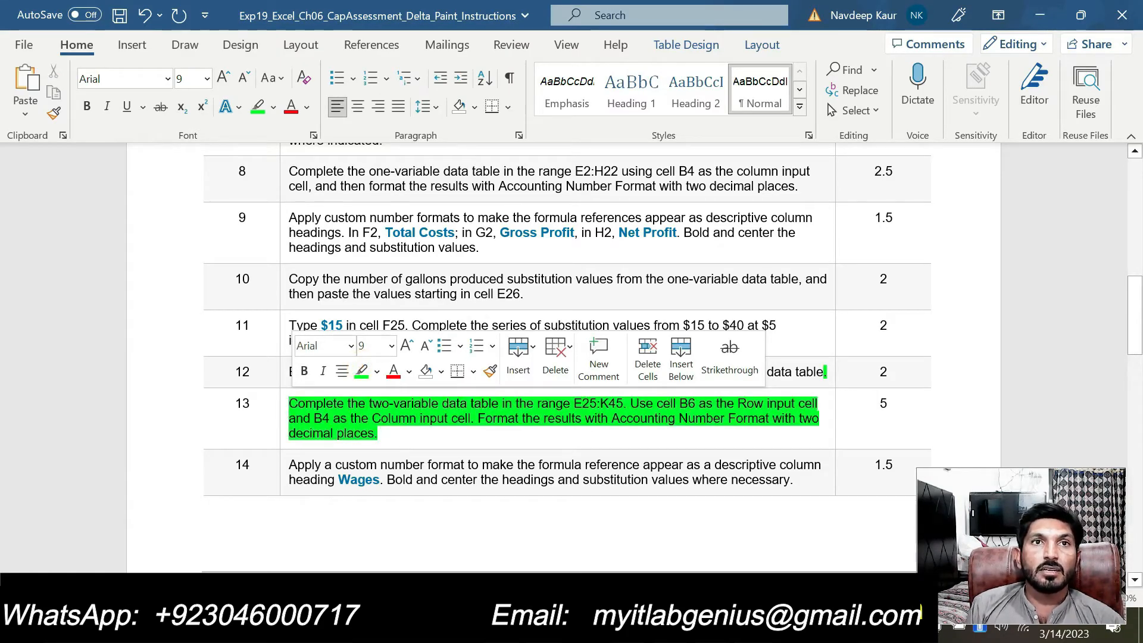
Copy the range reference E25:K45 from step 13 and use it to select that range in the Excel workbook
{"action": "left_click_drag", "start_coordinate": [573, 405], "coordinate": [623, 404]}
{"action": "key", "text": "ctrl+c"}
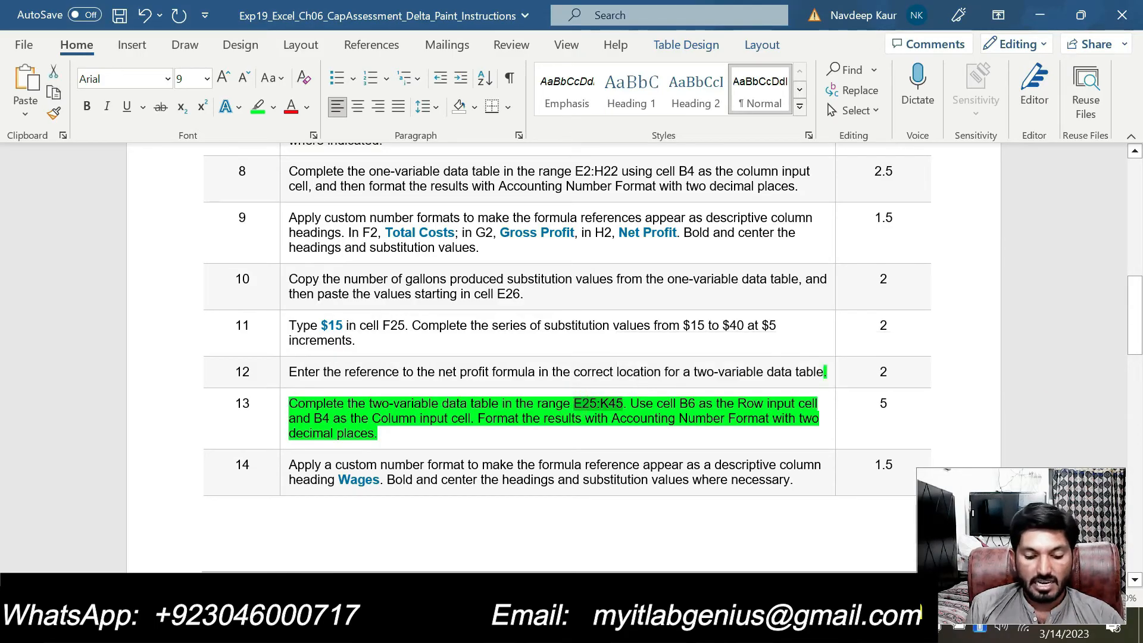
{"action": "key", "text": "alt+Tab"}
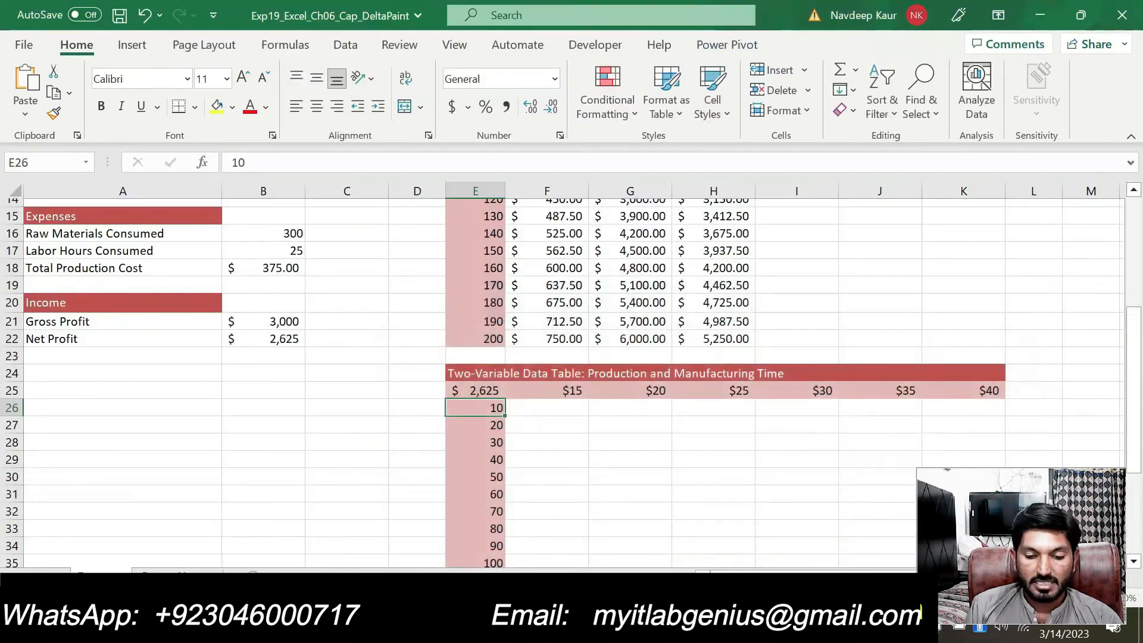
{"action": "left_click", "coordinate": [35, 162]}
{"action": "key", "text": "ctrl+v"}
{"action": "key", "text": "Return"}
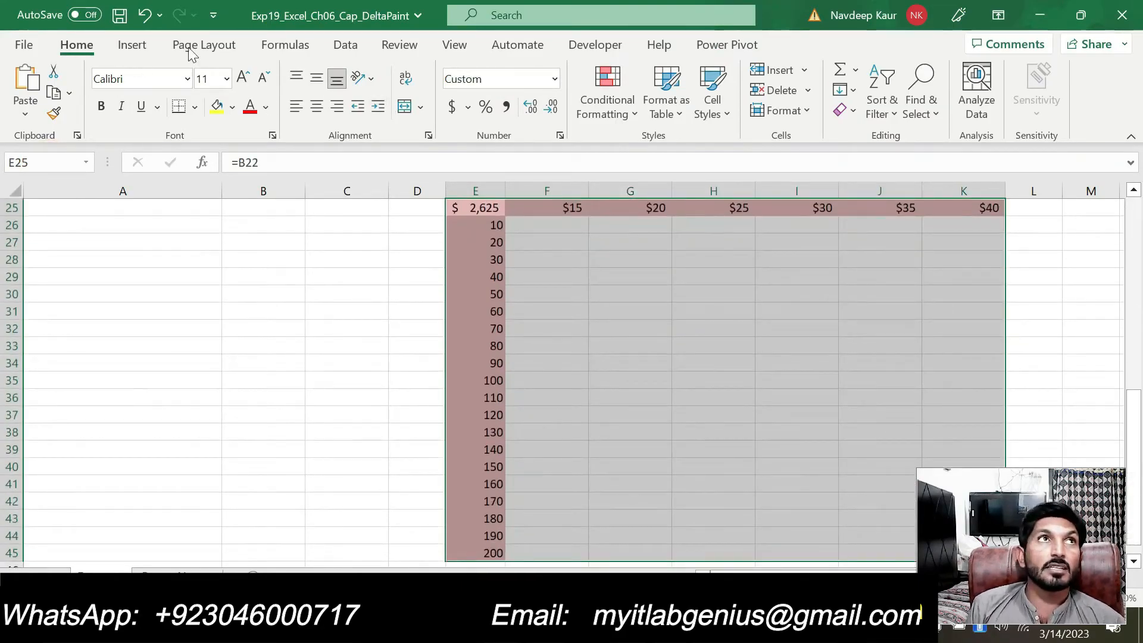
Create a what-if data table in E25:K45 with B6 as the row input cell and B4 as the column input cell
{"action": "left_click", "coordinate": [346, 47]}
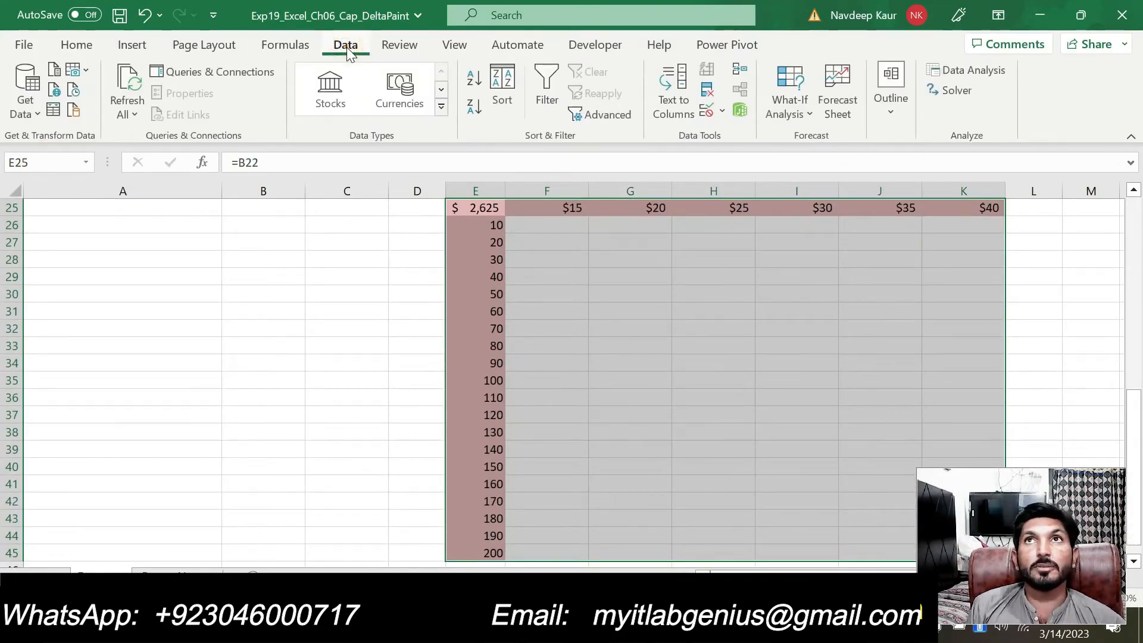
{"action": "left_click", "coordinate": [802, 114]}
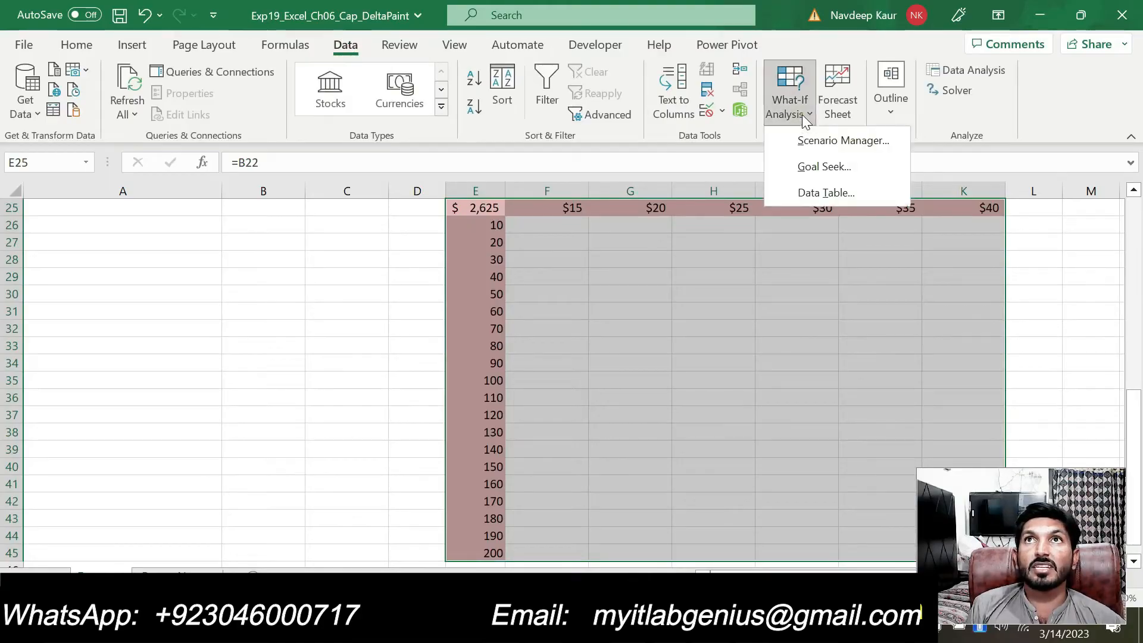
{"action": "left_click", "coordinate": [813, 192]}
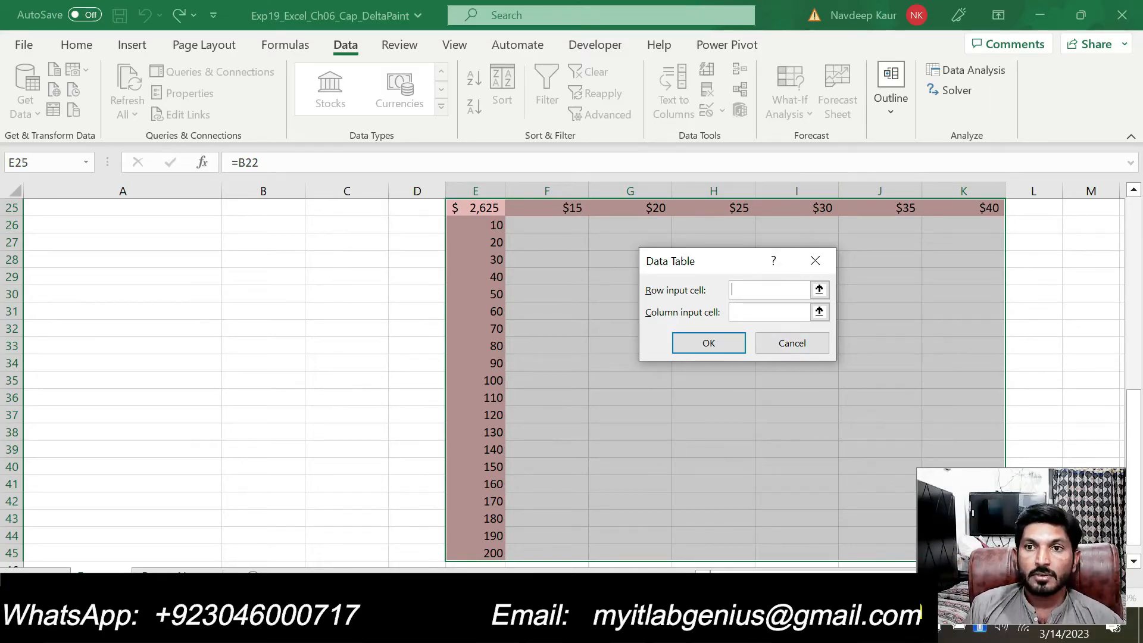
{"action": "key", "text": "alt+Tab"}
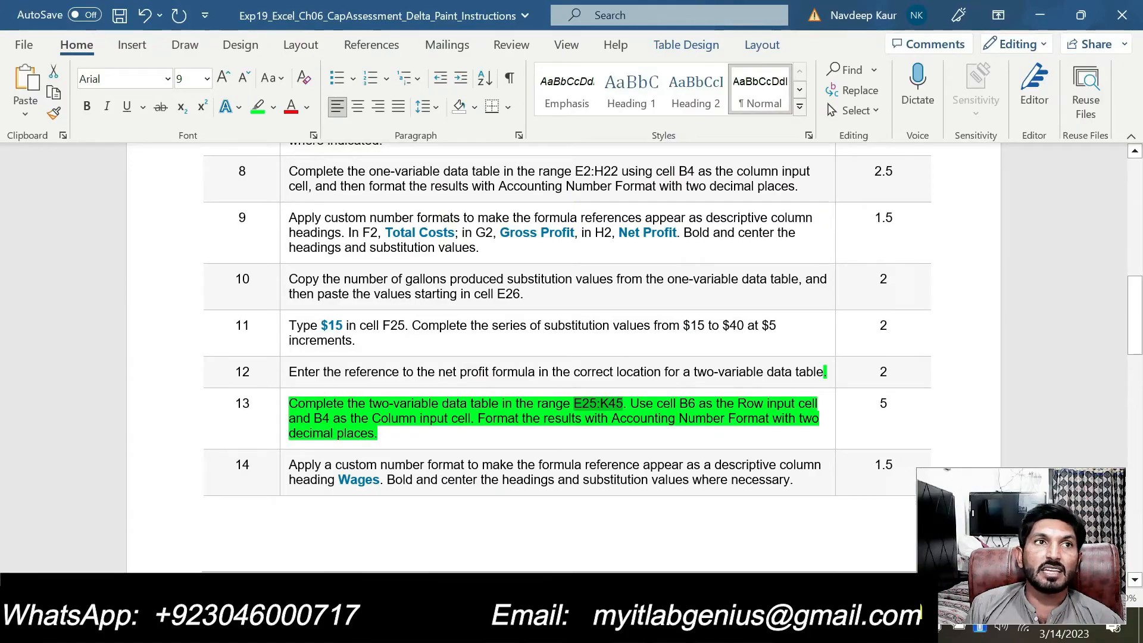
{"action": "right_click", "coordinate": [753, 627]}
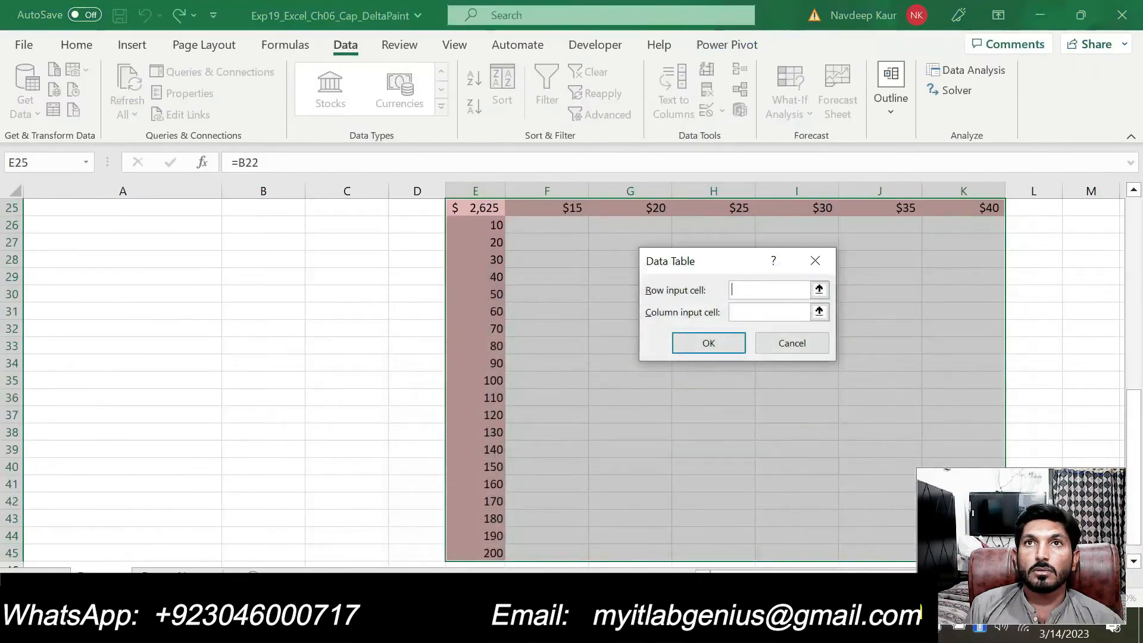
{"action": "type", "text": "6"}
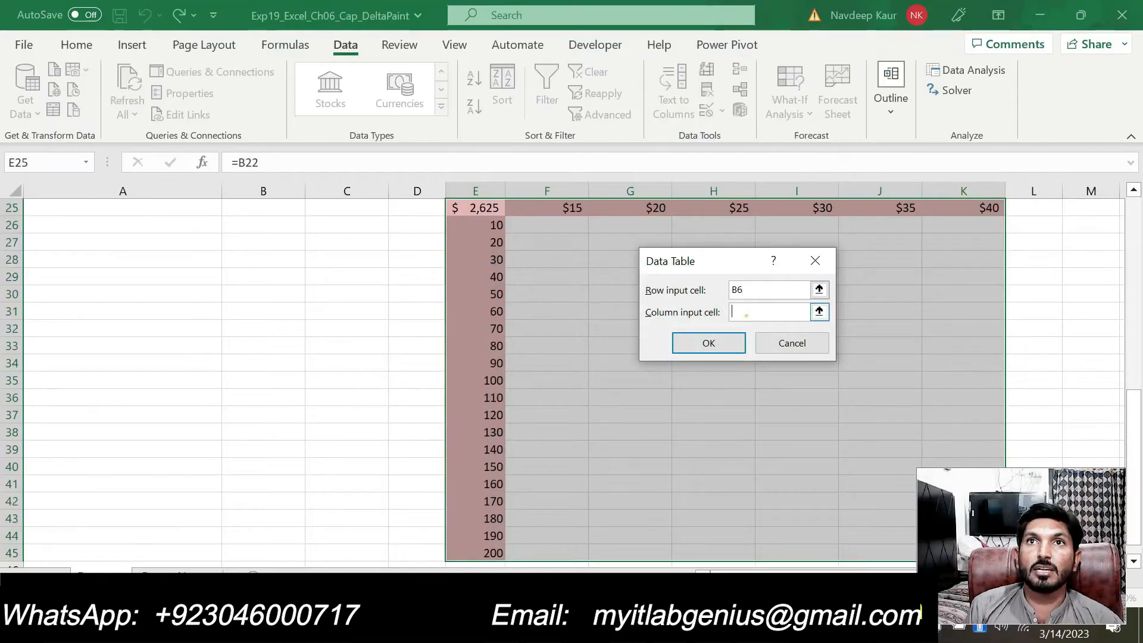
{"action": "type", "text": "B4"}
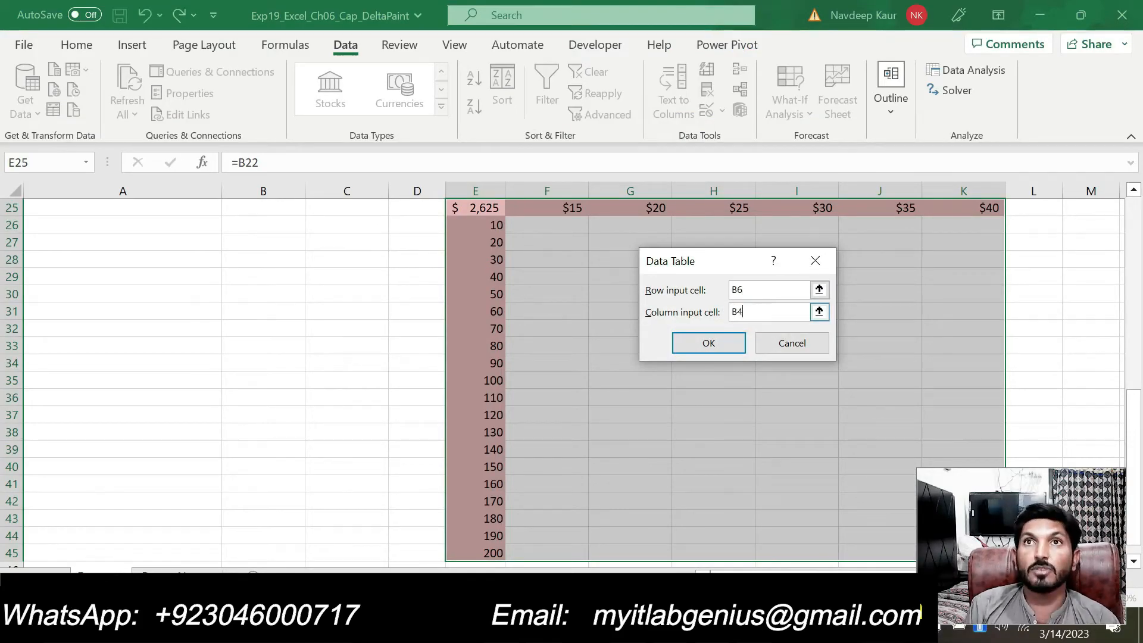
{"action": "left_click", "coordinate": [710, 342]}
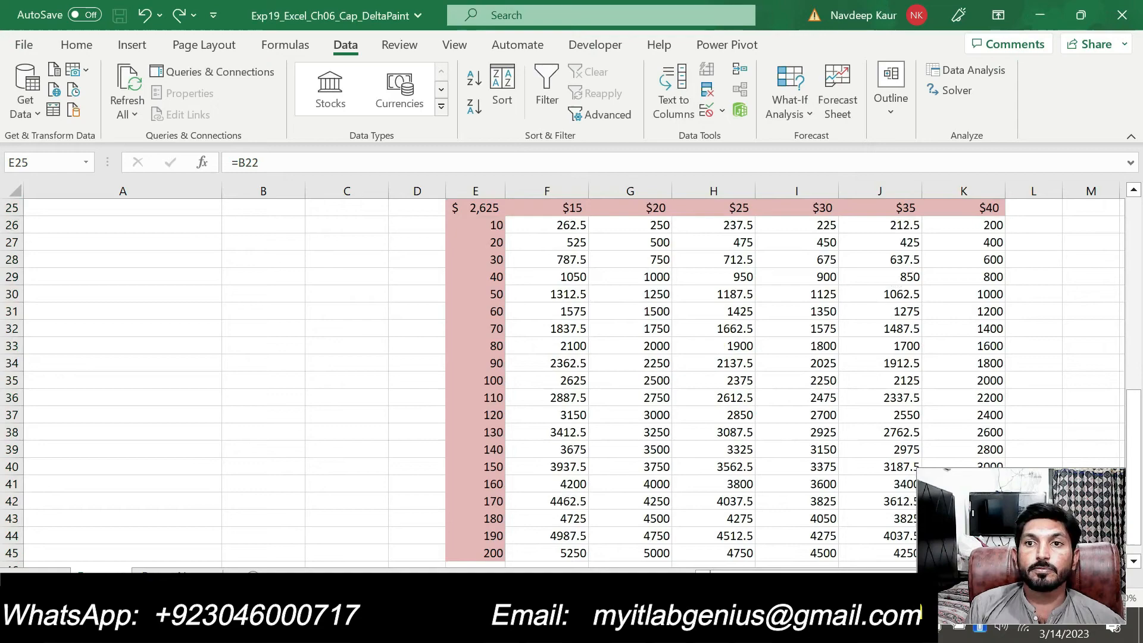
Format the two-variable data table results in F26:K45 with Accounting Number Format, two decimal places and the $ symbol
{"action": "key", "text": "alt+Tab"}
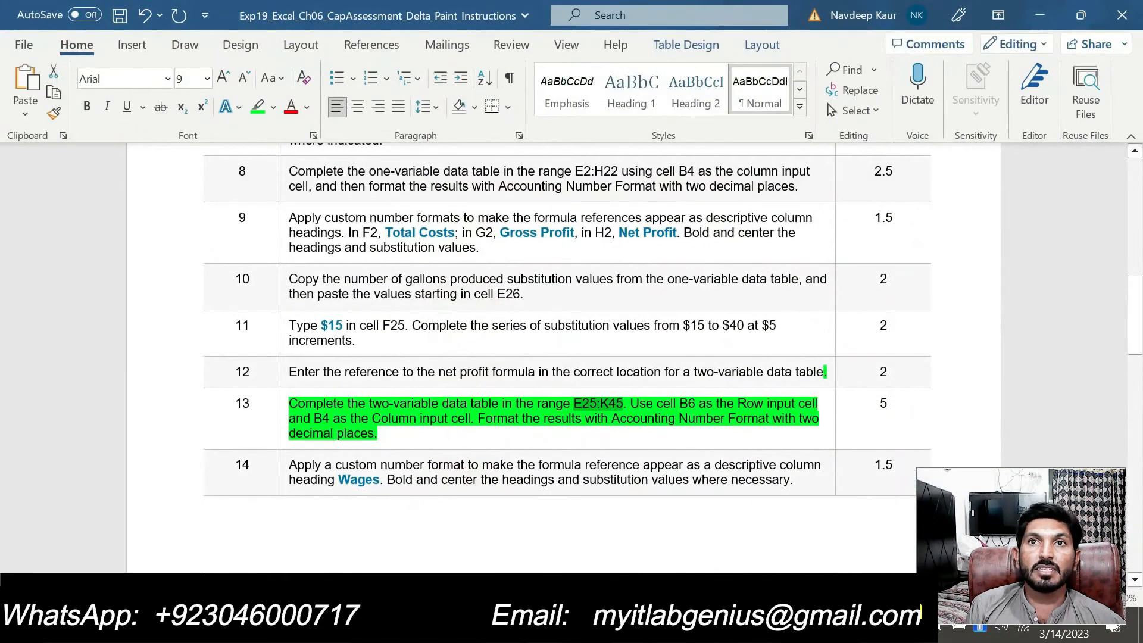
{"action": "key", "text": "alt+Tab"}
{"action": "left_click", "coordinate": [559, 225]}
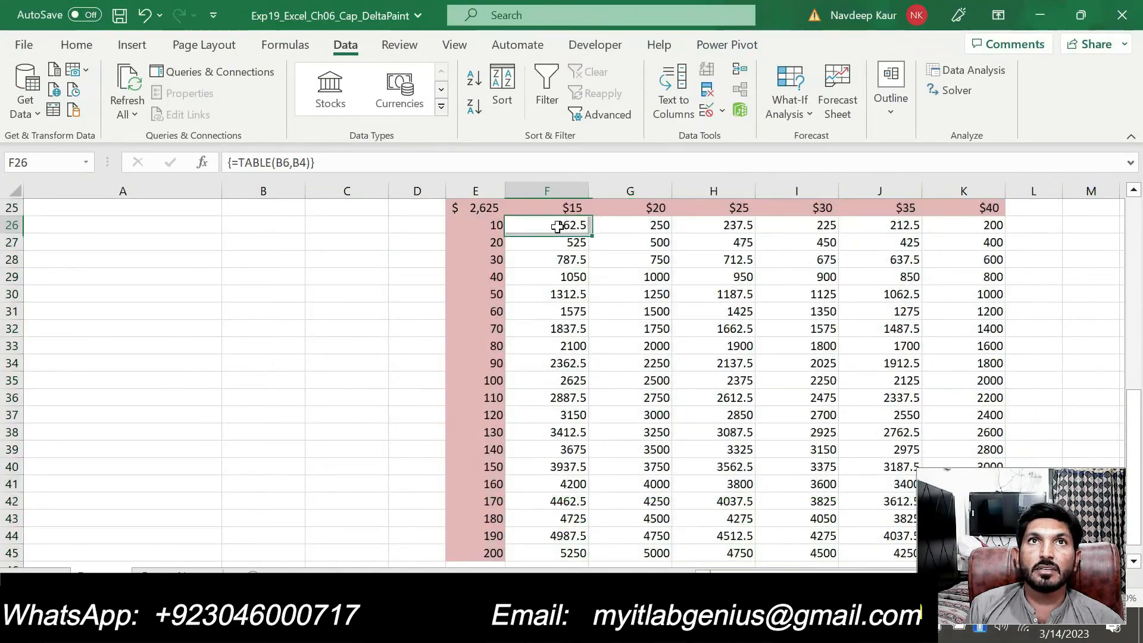
{"action": "left_click_drag", "start_coordinate": [561, 226], "coordinate": [964, 555]}
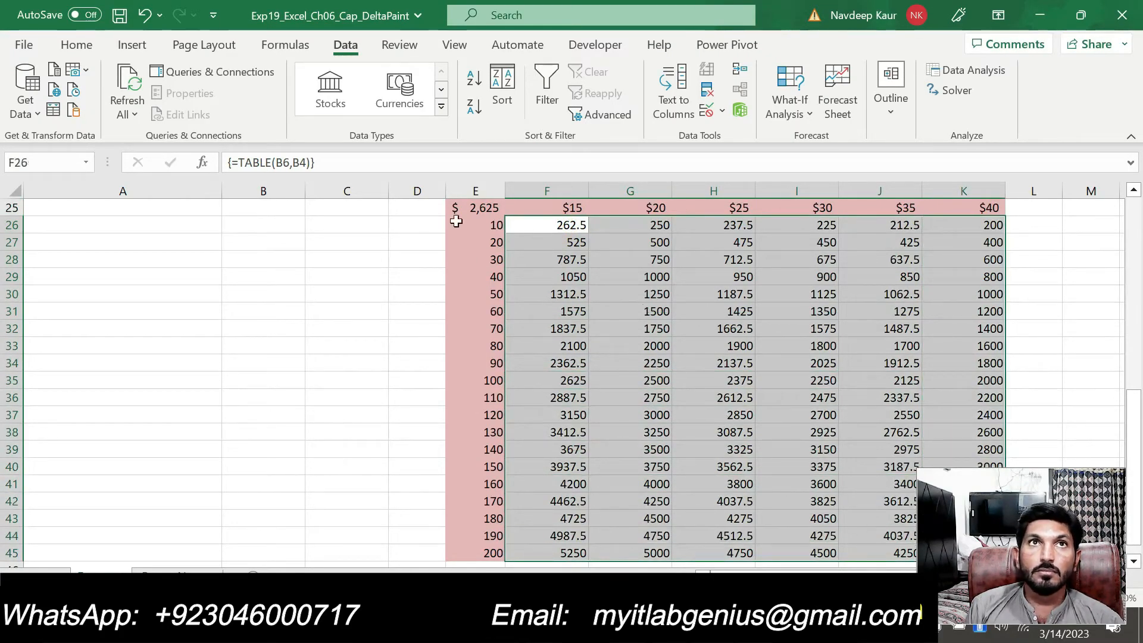
{"action": "left_click", "coordinate": [76, 45]}
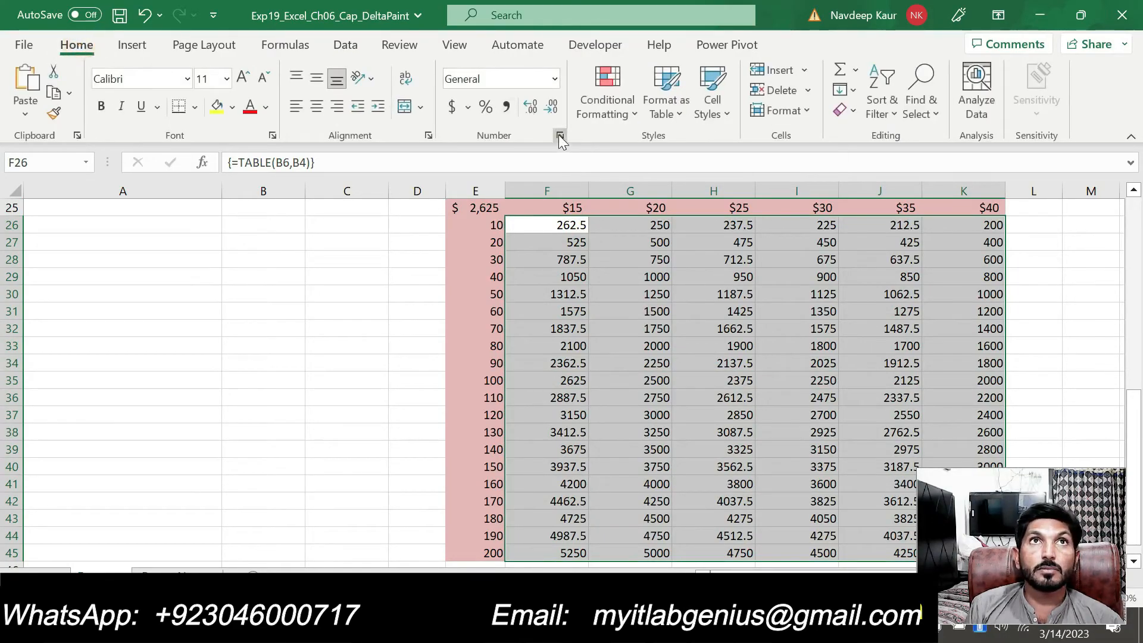
{"action": "left_click", "coordinate": [560, 136]}
{"action": "left_click", "coordinate": [562, 200]}
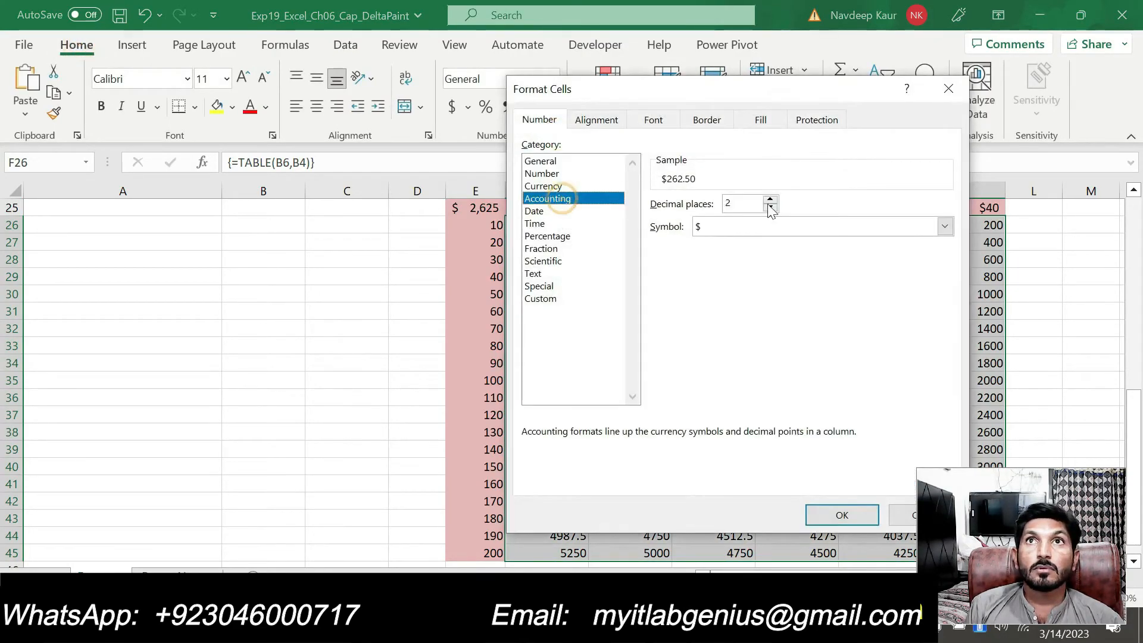
{"action": "left_click", "coordinate": [830, 513]}
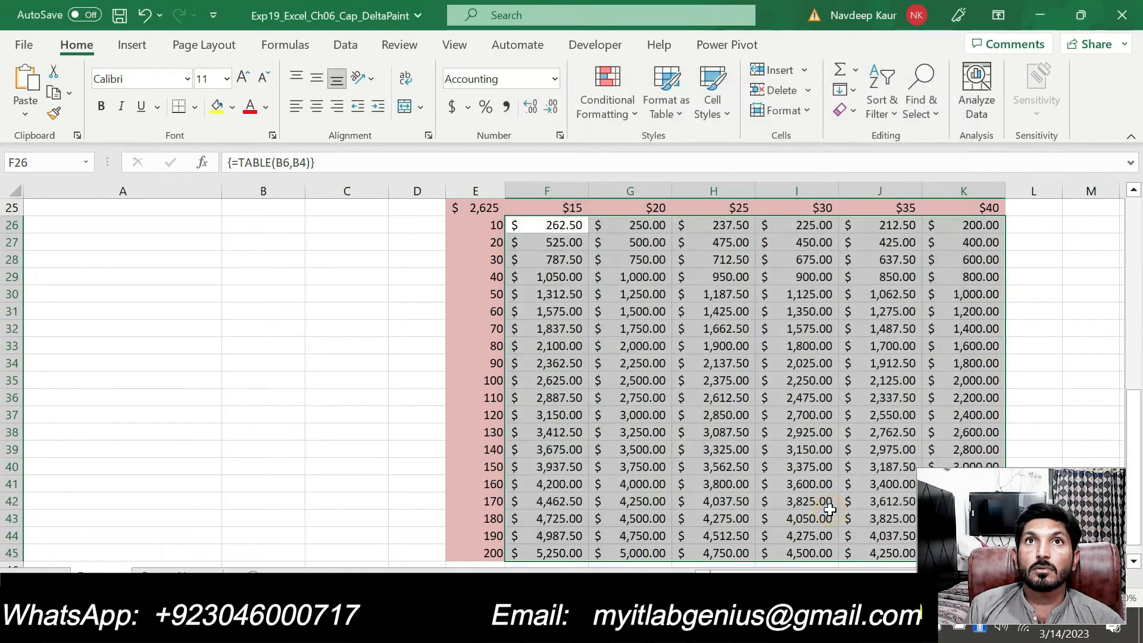
{"action": "left_click", "coordinate": [702, 273]}
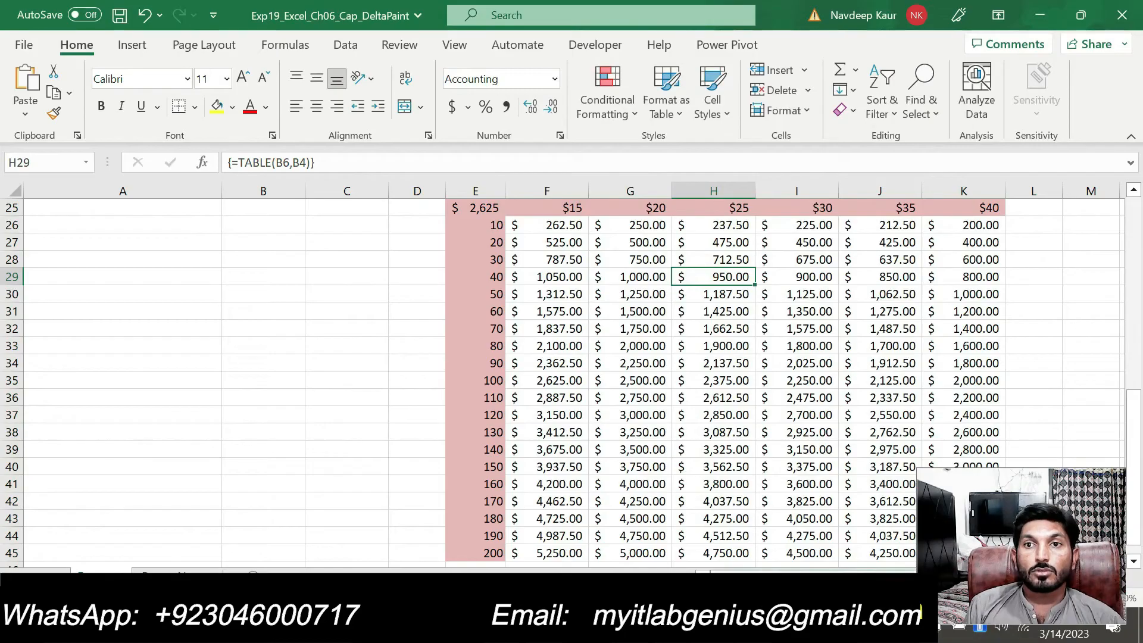
Switch to the Word instructions, remove the highlight from step 13, highlight step 14 in green and select its heading text Wages
{"action": "left_click", "coordinate": [753, 630]}
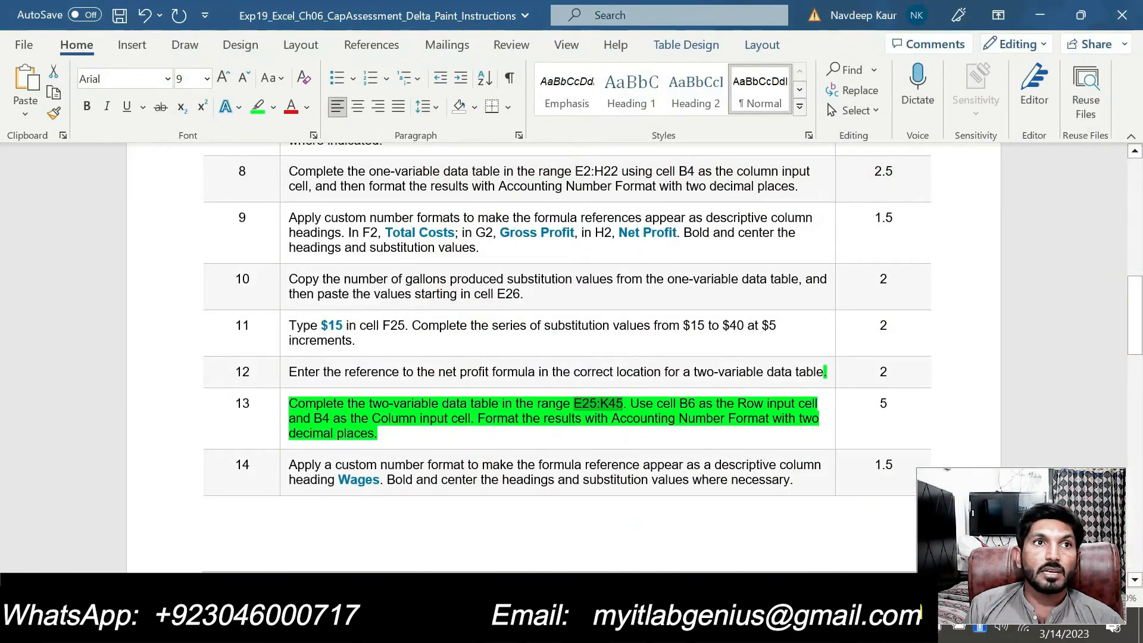
{"action": "left_click_drag", "start_coordinate": [379, 434], "coordinate": [289, 404]}
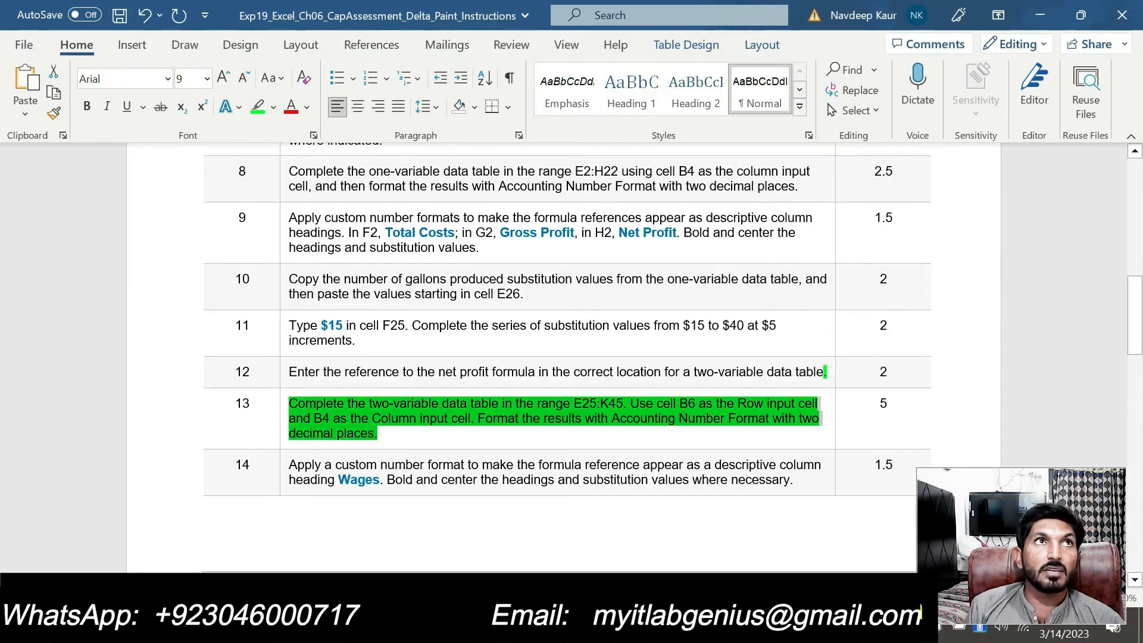
{"action": "left_click", "coordinate": [258, 108]}
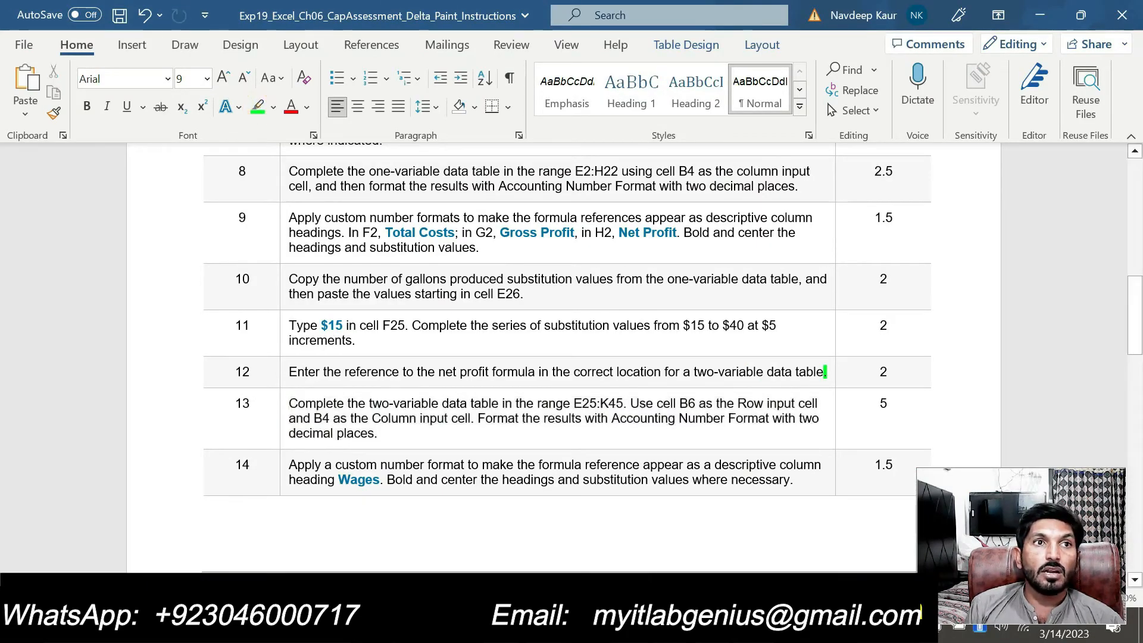
{"action": "left_click_drag", "start_coordinate": [289, 465], "coordinate": [793, 479]}
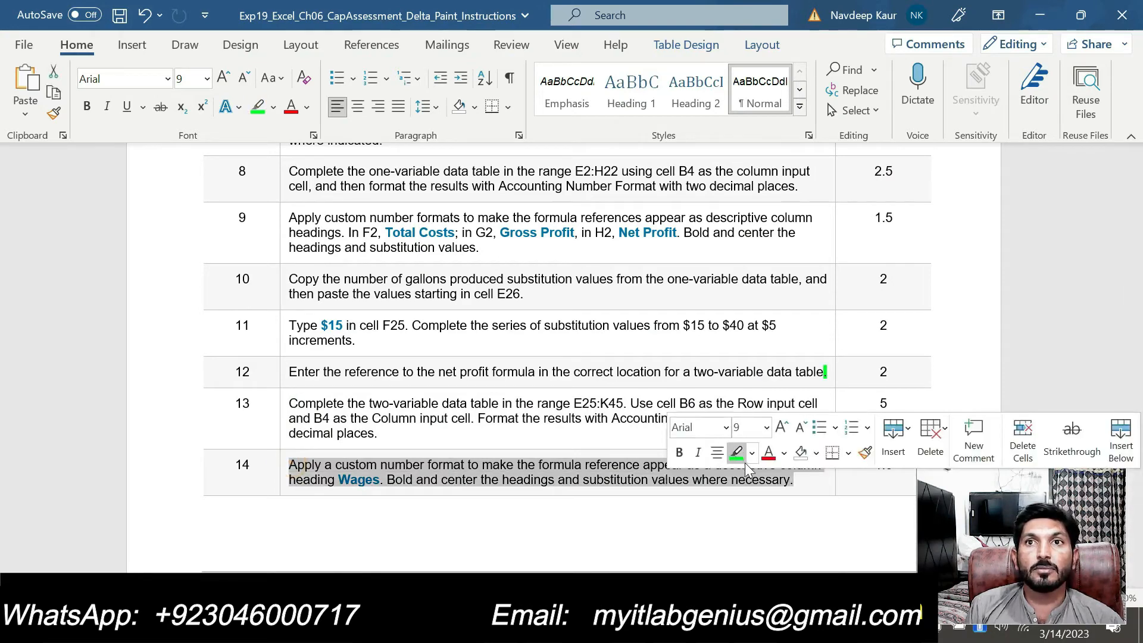
{"action": "left_click", "coordinate": [736, 455]}
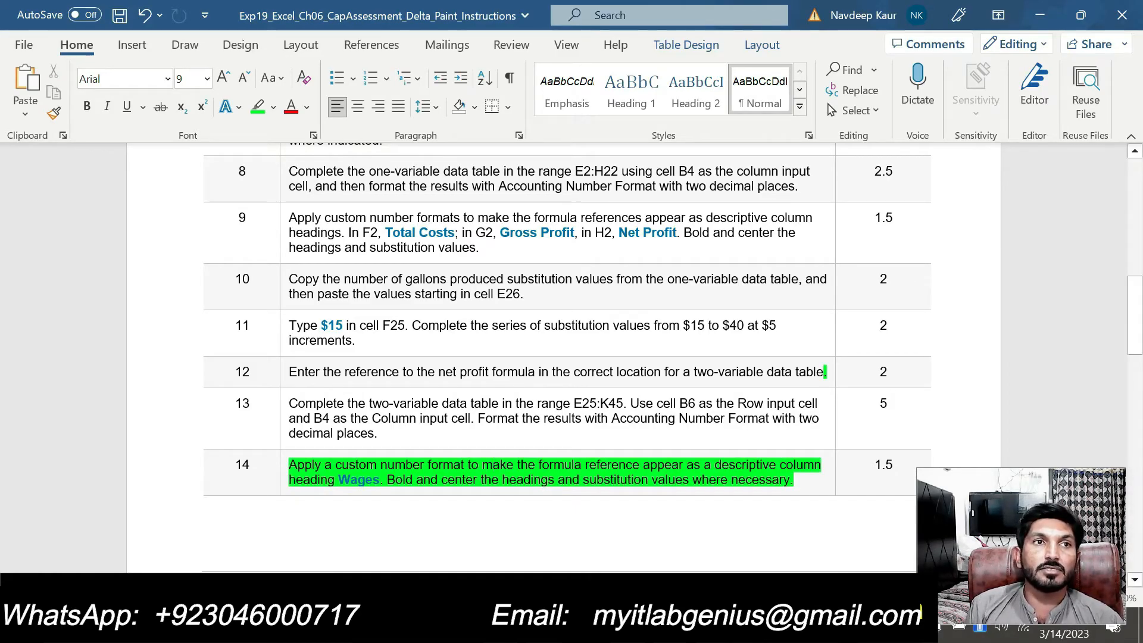
{"action": "double_click", "coordinate": [342, 479]}
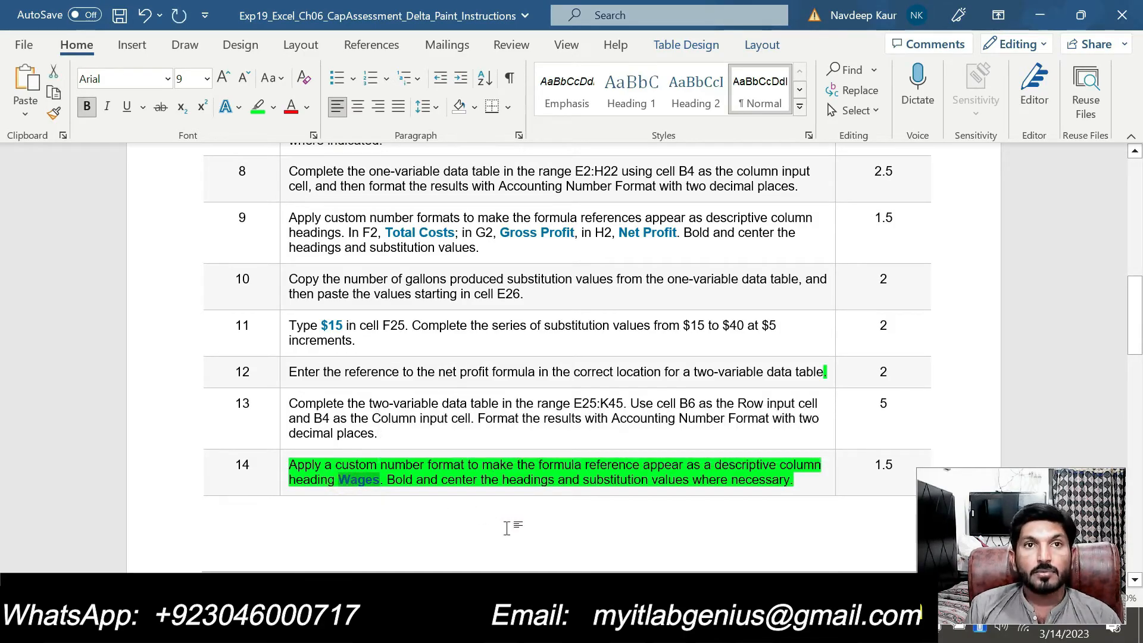
In the Excel workbook, apply the custom number format "Wages" to cell E25 and make the heading bold and centered
{"action": "key", "text": "alt+Tab"}
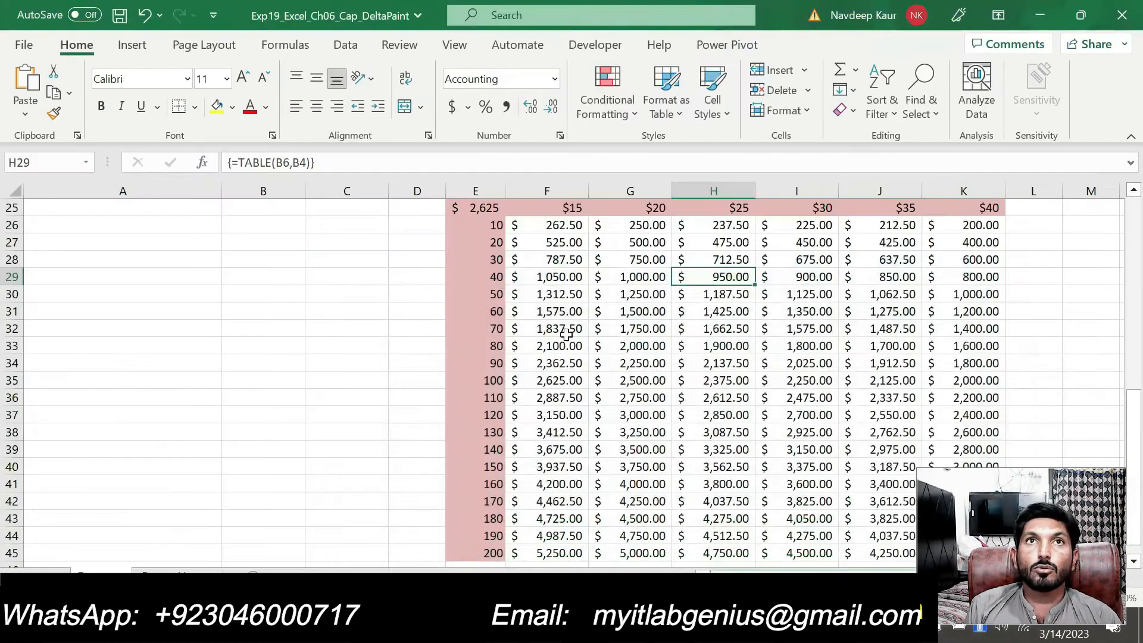
{"action": "left_click", "coordinate": [476, 208]}
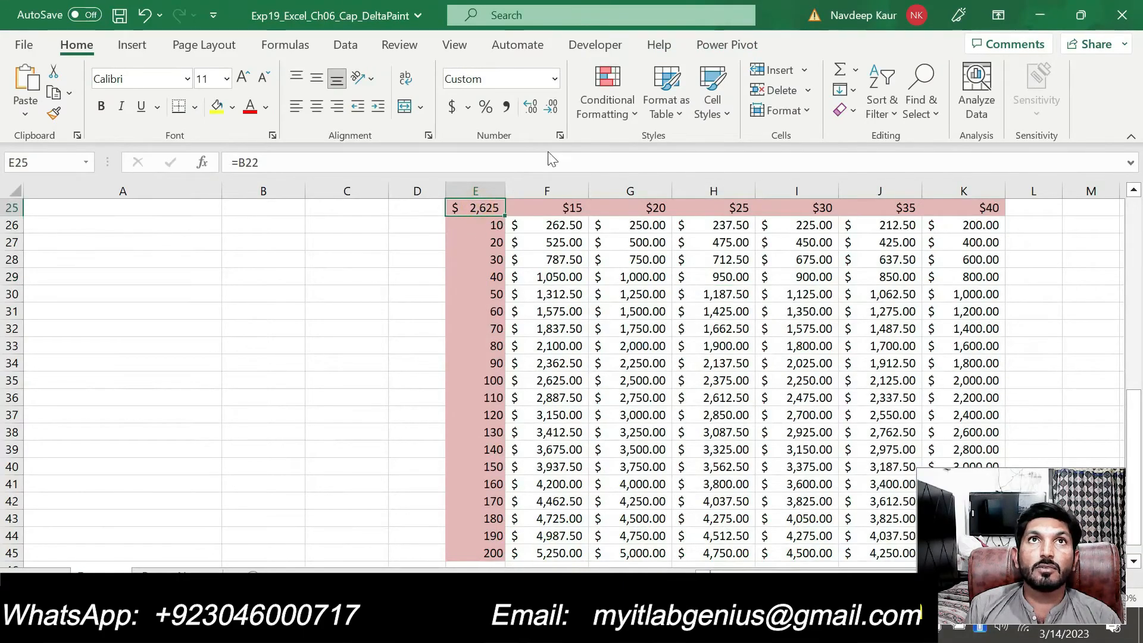
{"action": "left_click", "coordinate": [560, 137]}
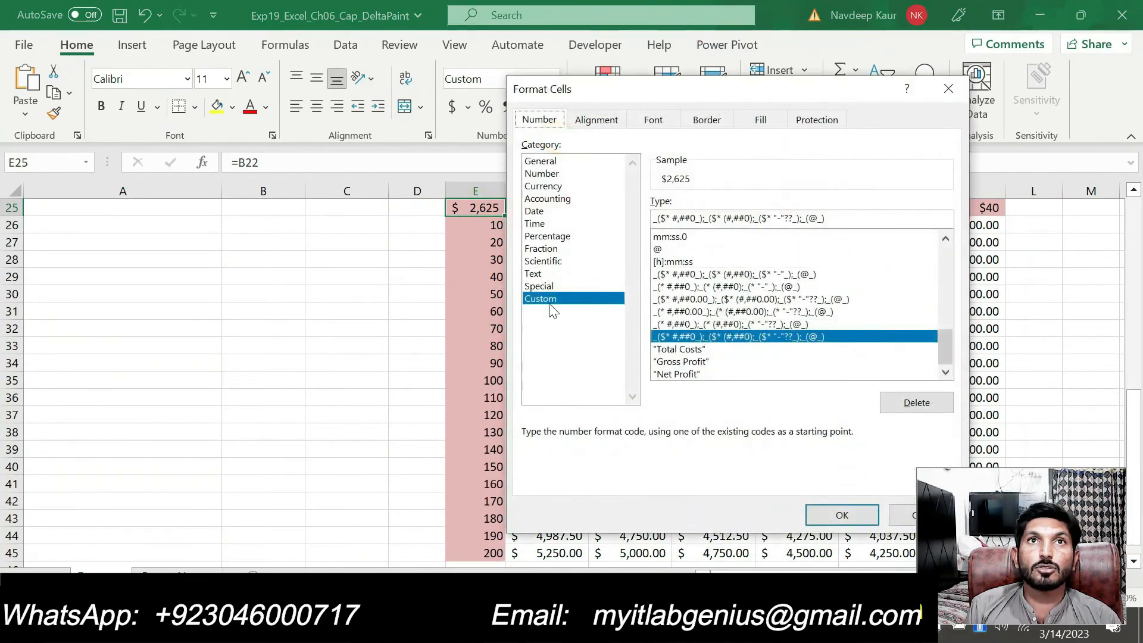
{"action": "left_click", "coordinate": [943, 256]}
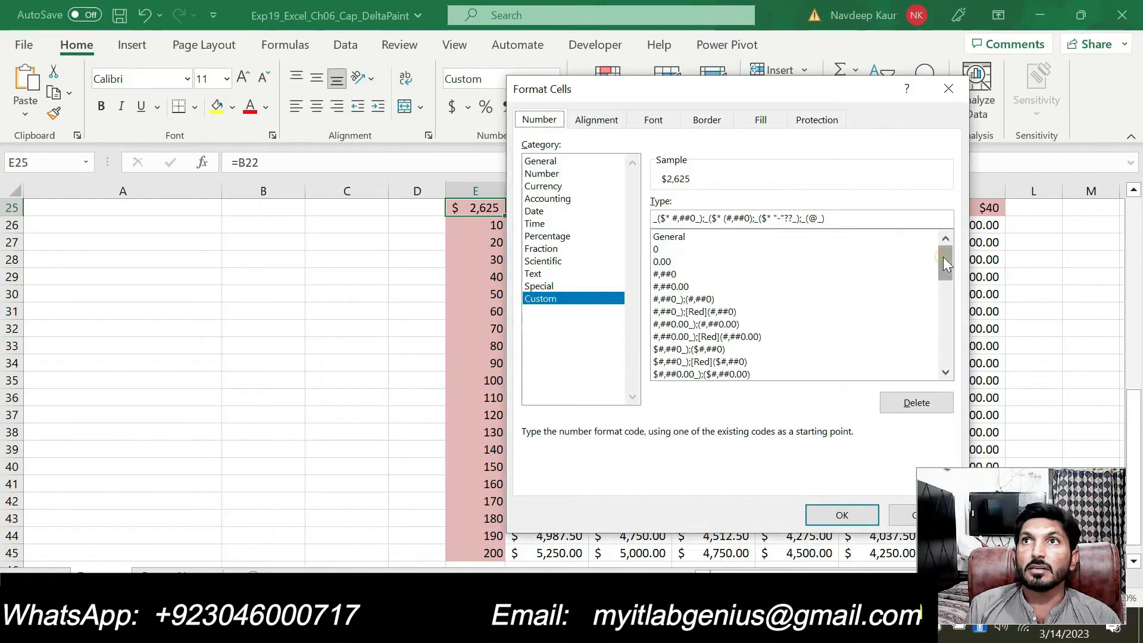
{"action": "left_click", "coordinate": [690, 237]}
{"action": "left_click", "coordinate": [692, 217]}
{"action": "key", "text": "BackSpace"}
{"action": "key", "text": "BackSpace"}
{"action": "key", "text": "BackSpace"}
{"action": "key", "text": "BackSpace"}
{"action": "key", "text": "BackSpace"}
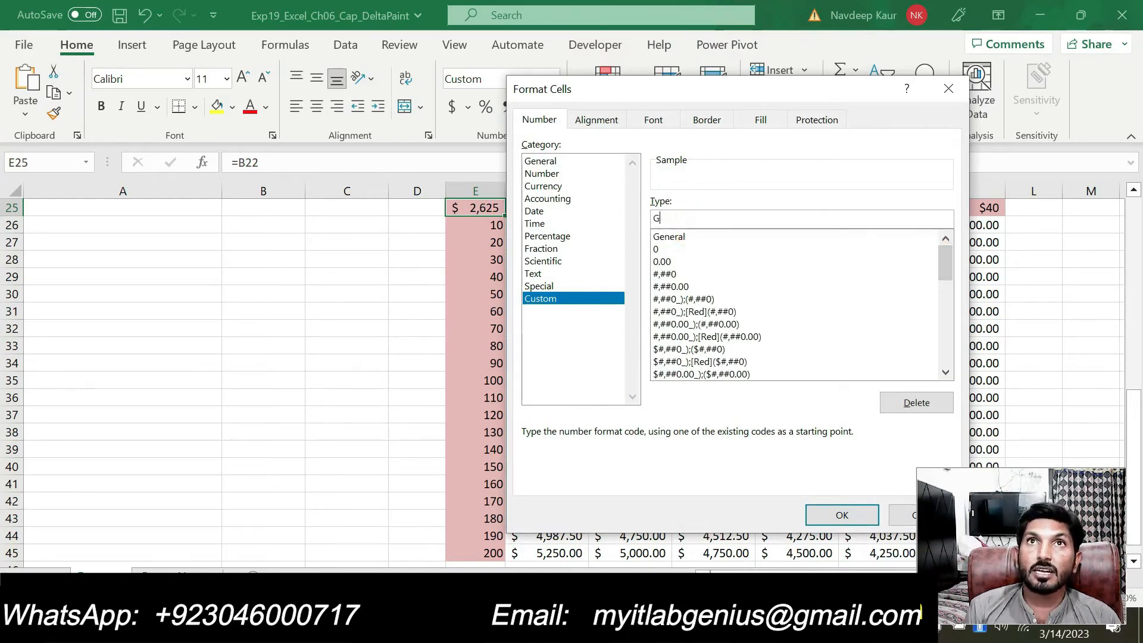
{"action": "type", "text": "\"Wages\""}
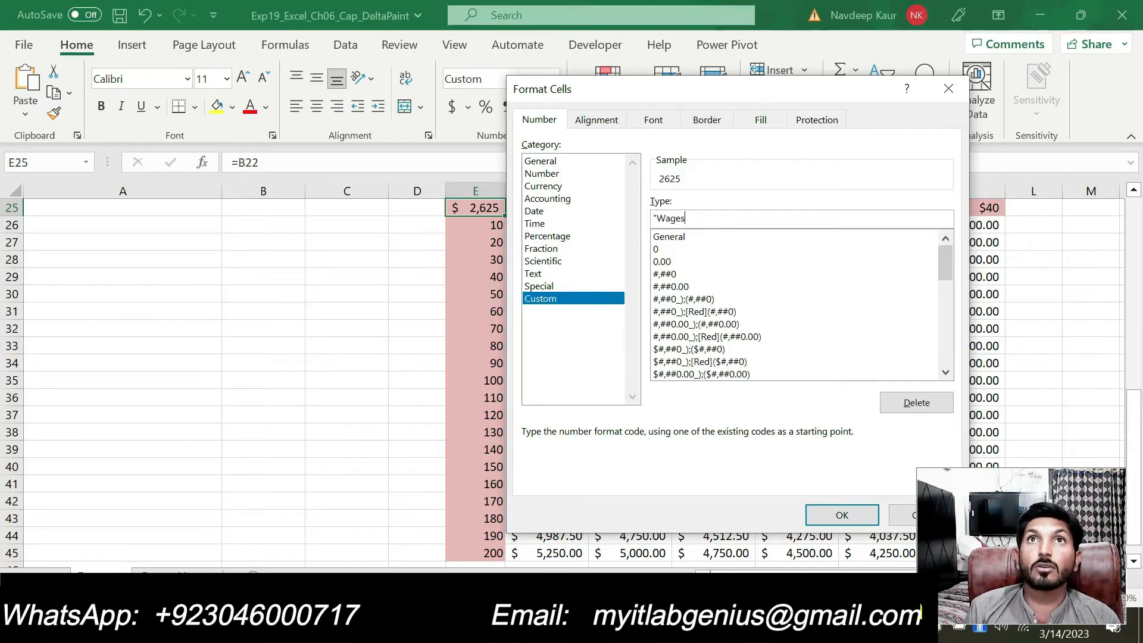
{"action": "left_click", "coordinate": [840, 515]}
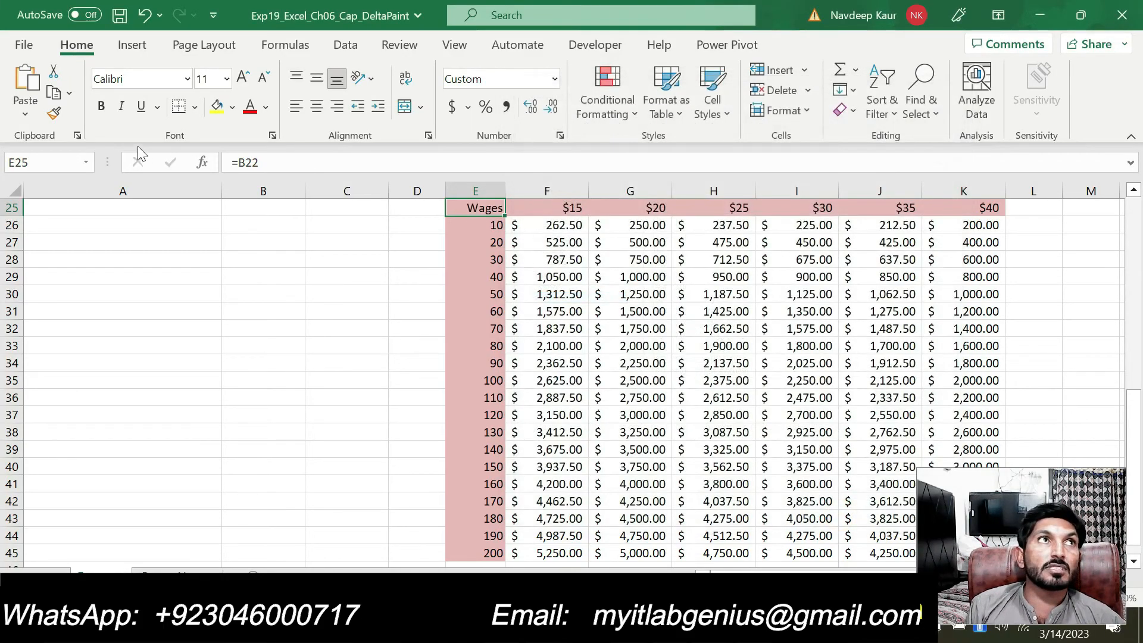
{"action": "left_click", "coordinate": [101, 107]}
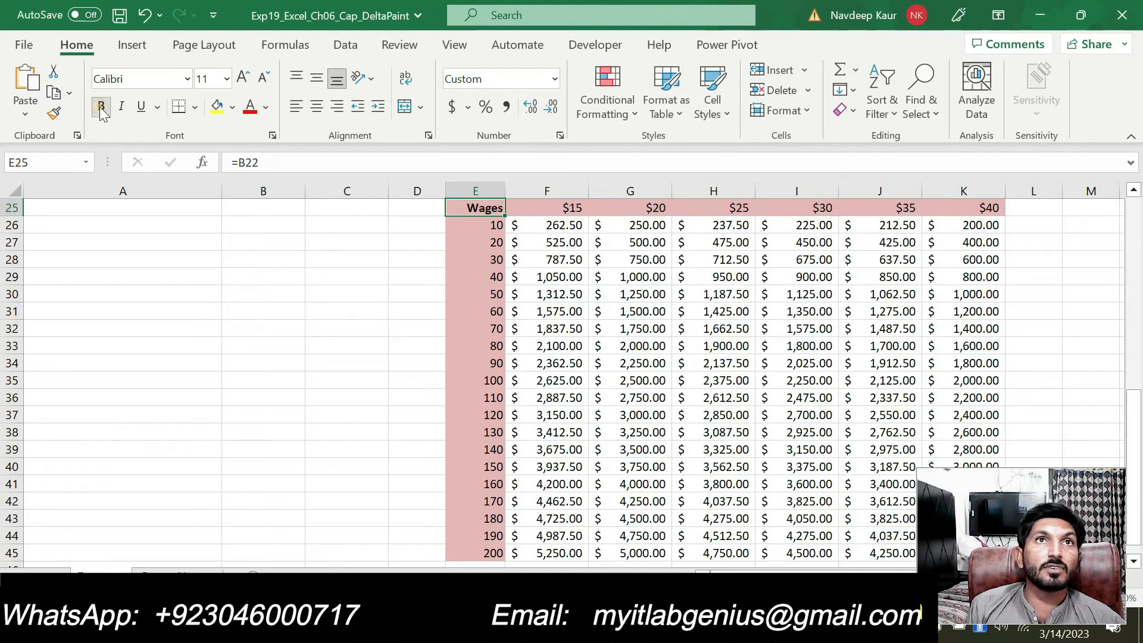
{"action": "left_click", "coordinate": [317, 107]}
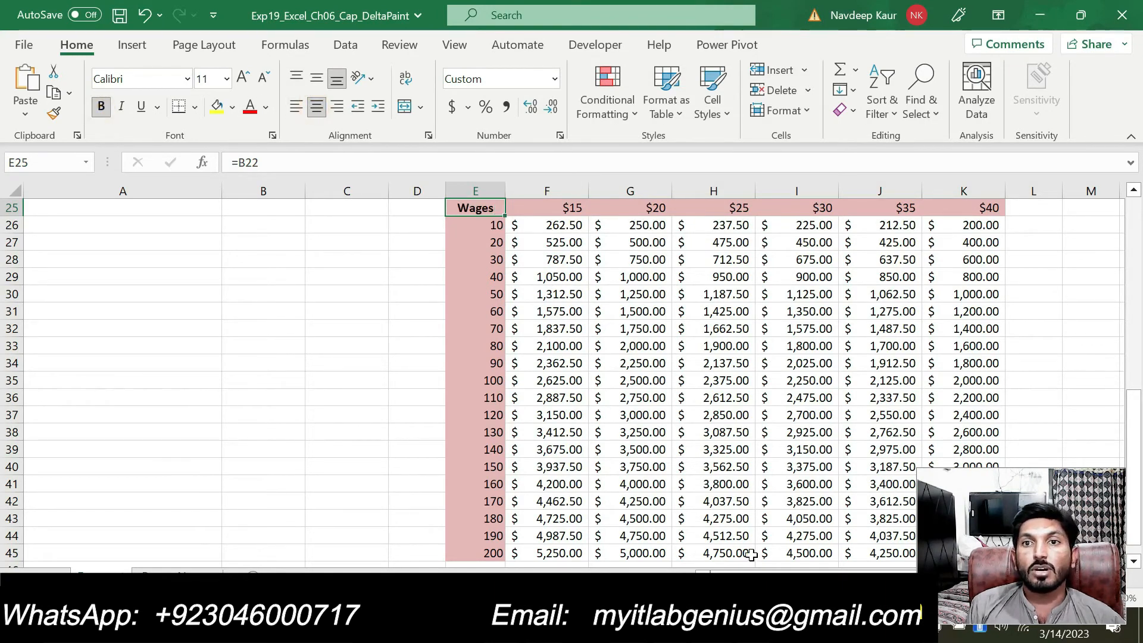
In the Word instructions, highlight step 15 in green, step 16 in yellow and step 17 in turquoise
{"action": "key", "text": "alt+Tab"}
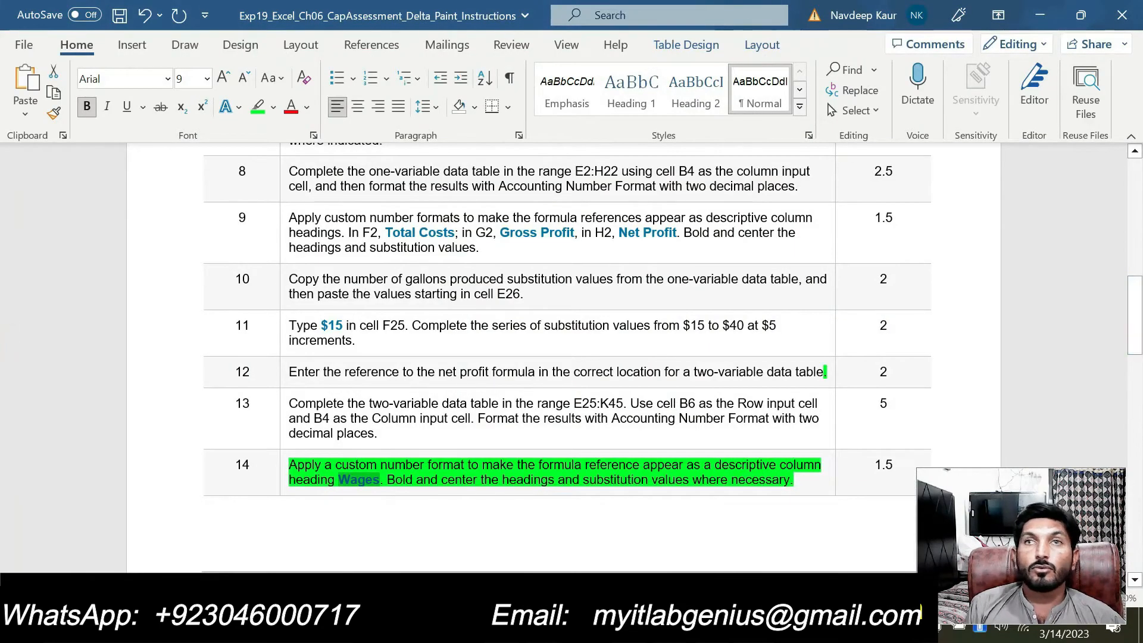
{"action": "left_click_drag", "start_coordinate": [1141, 332], "coordinate": [1137, 444]}
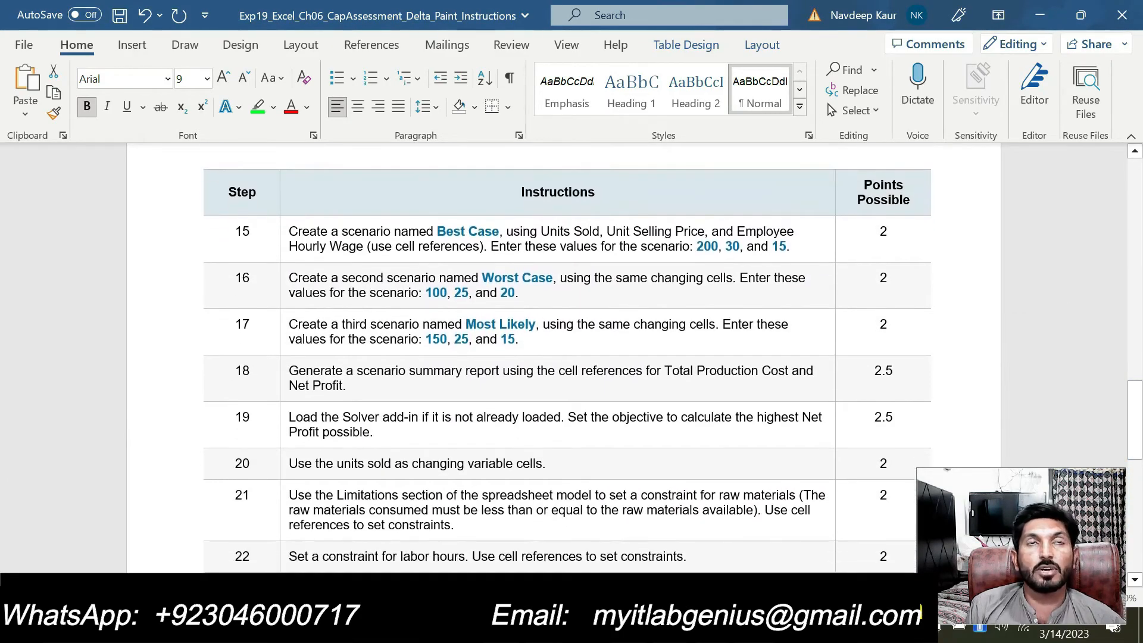
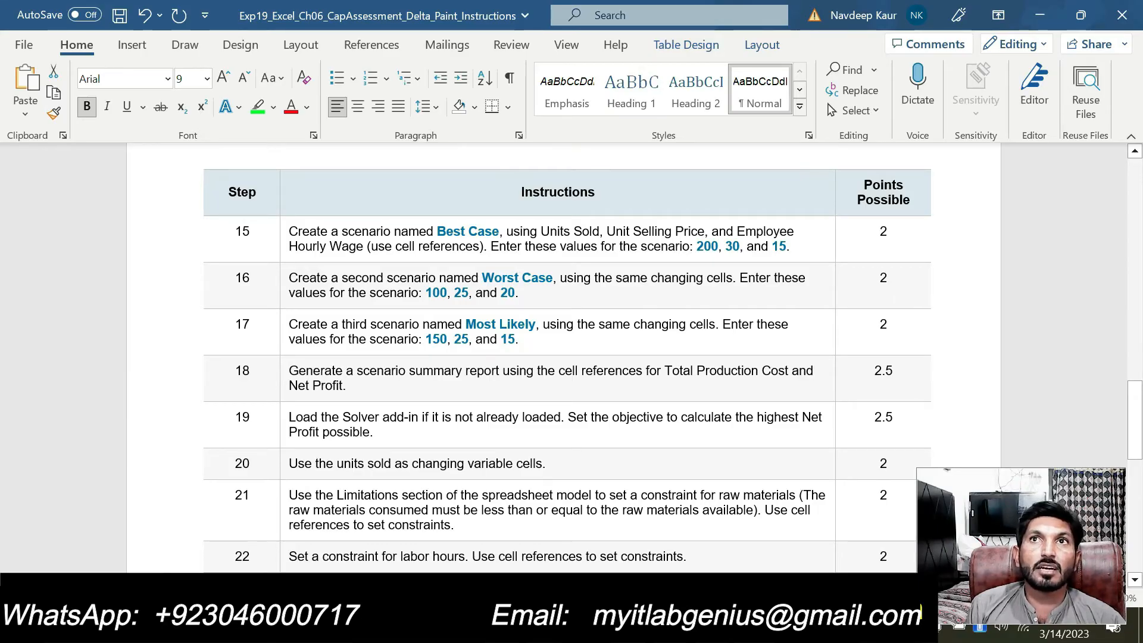
{"action": "left_click_drag", "start_coordinate": [790, 246], "coordinate": [290, 233]}
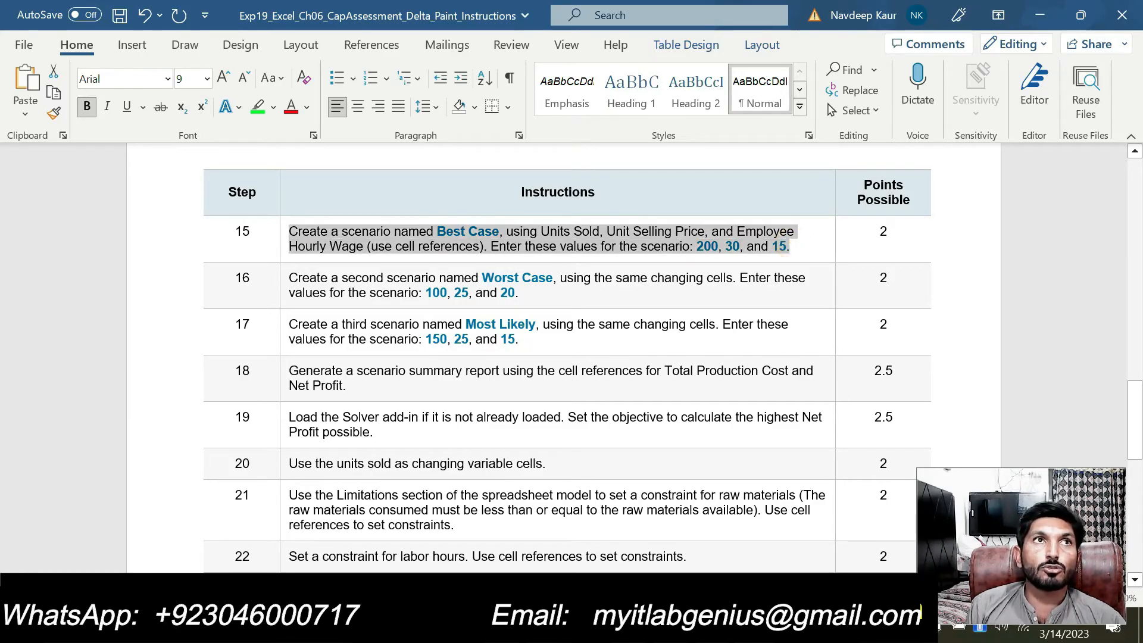
{"action": "left_click", "coordinate": [372, 200]}
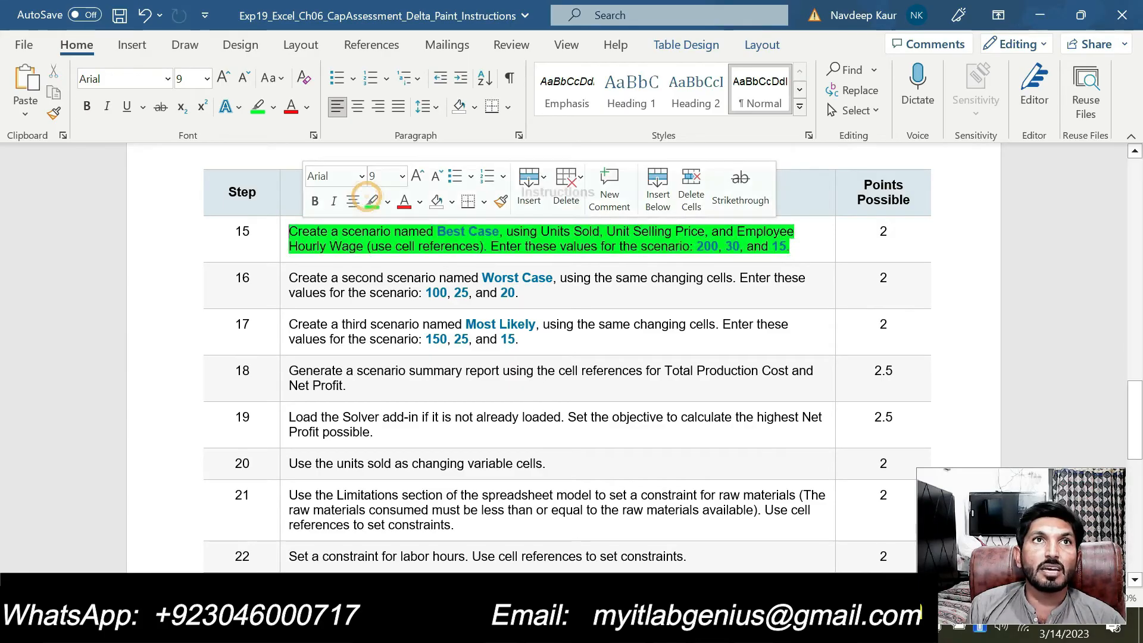
{"action": "left_click_drag", "start_coordinate": [519, 292], "coordinate": [290, 277]}
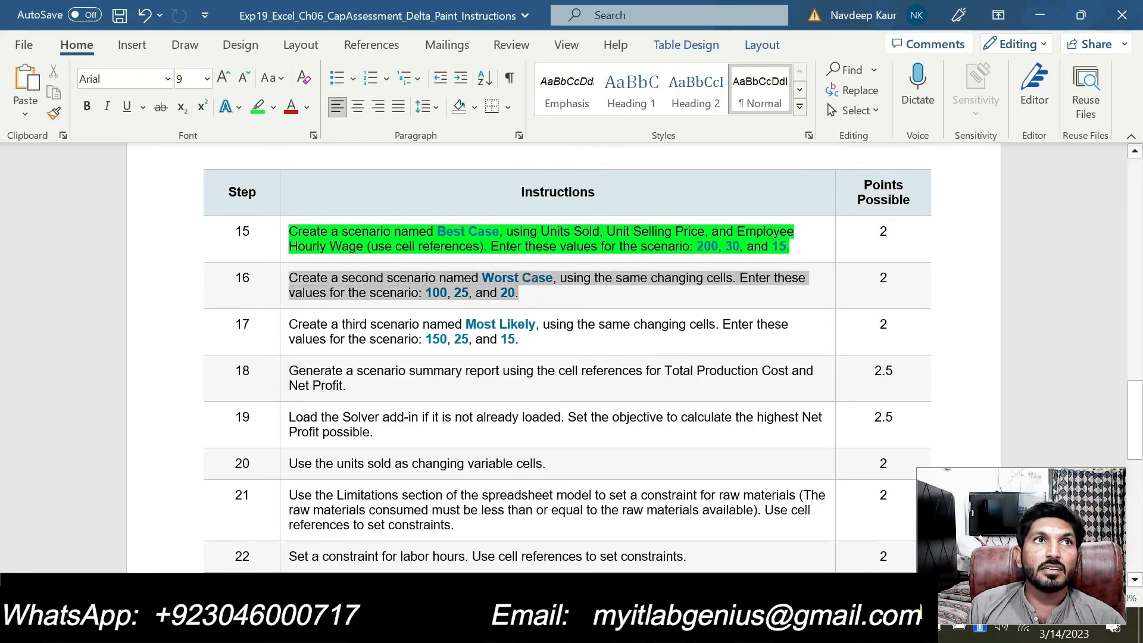
{"action": "left_click", "coordinate": [399, 248]}
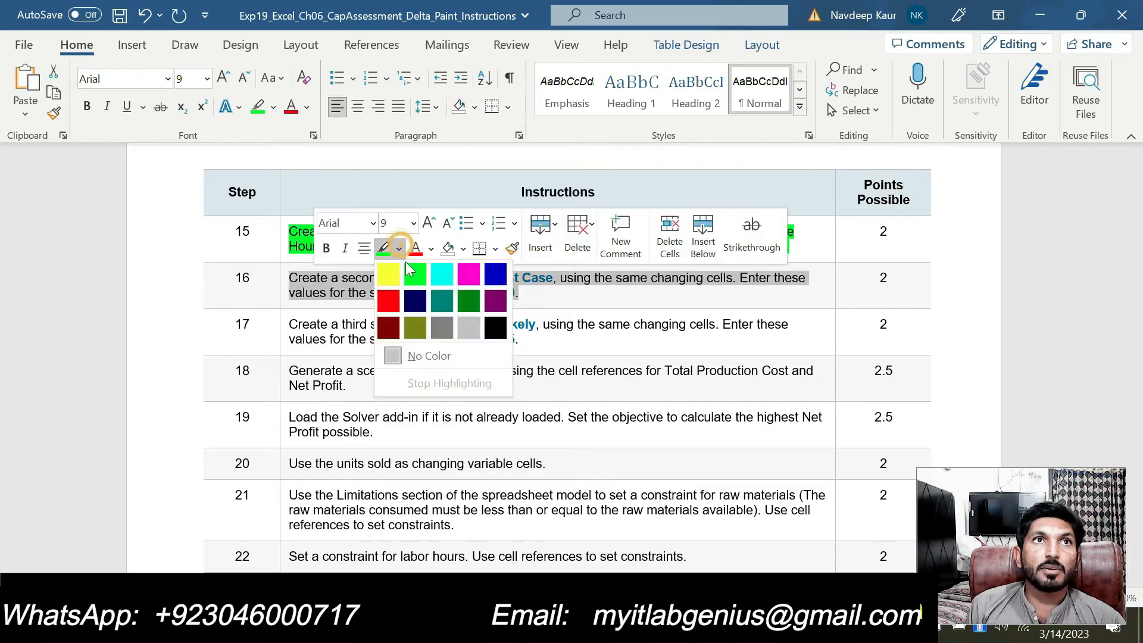
{"action": "left_click", "coordinate": [388, 275]}
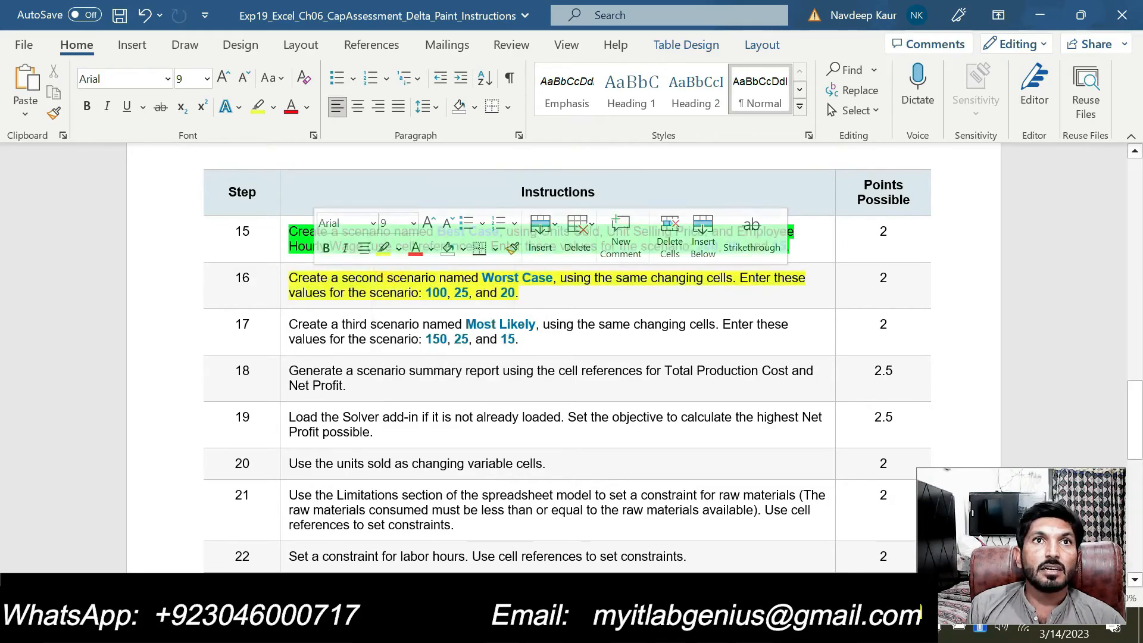
{"action": "left_click_drag", "start_coordinate": [519, 339], "coordinate": [289, 324]}
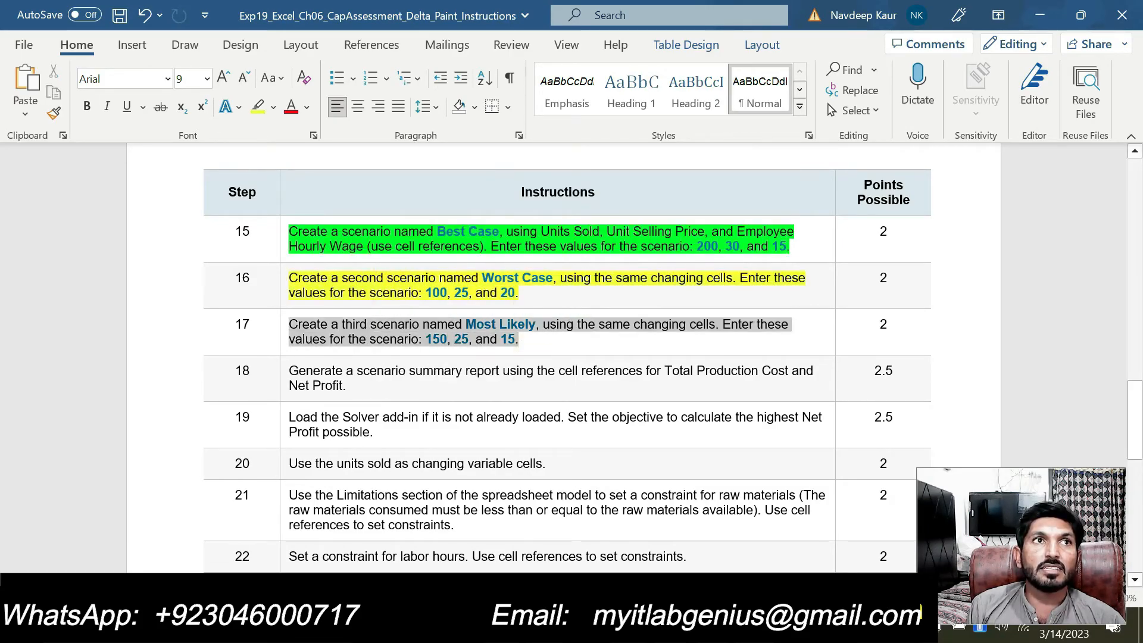
{"action": "left_click", "coordinate": [376, 292]}
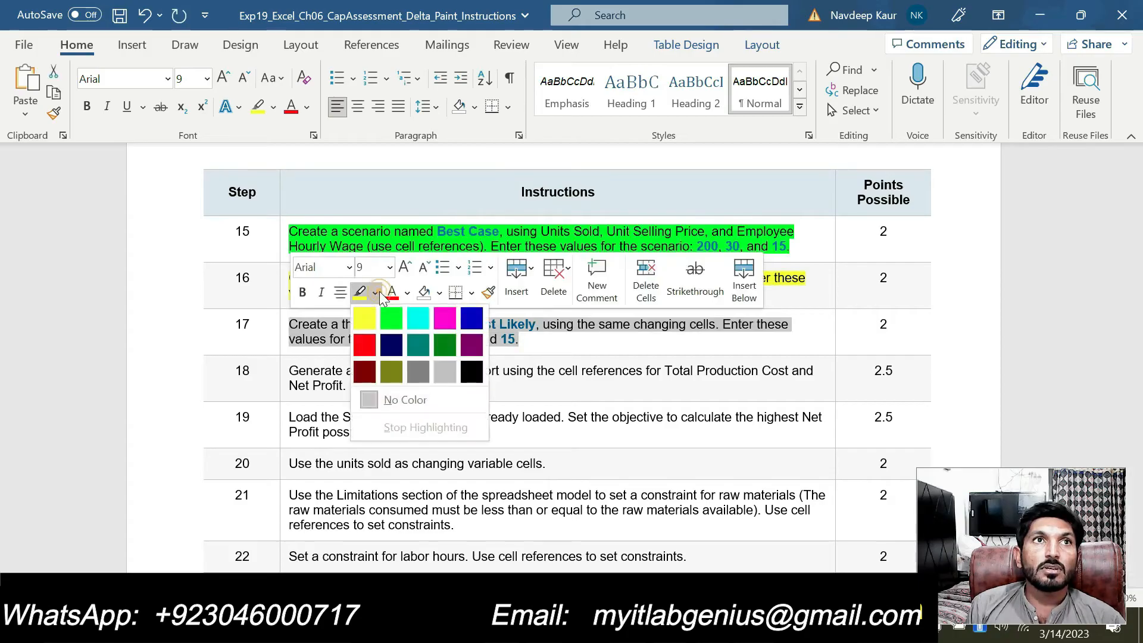
{"action": "left_click", "coordinate": [425, 318]}
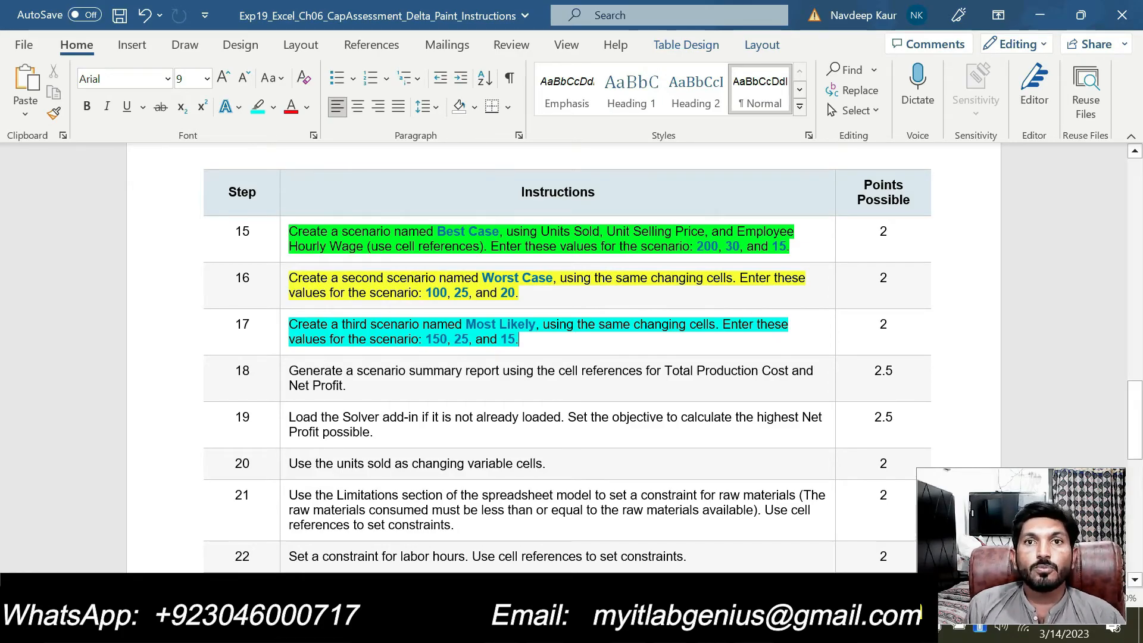
{"action": "key", "text": "alt+Tab"}
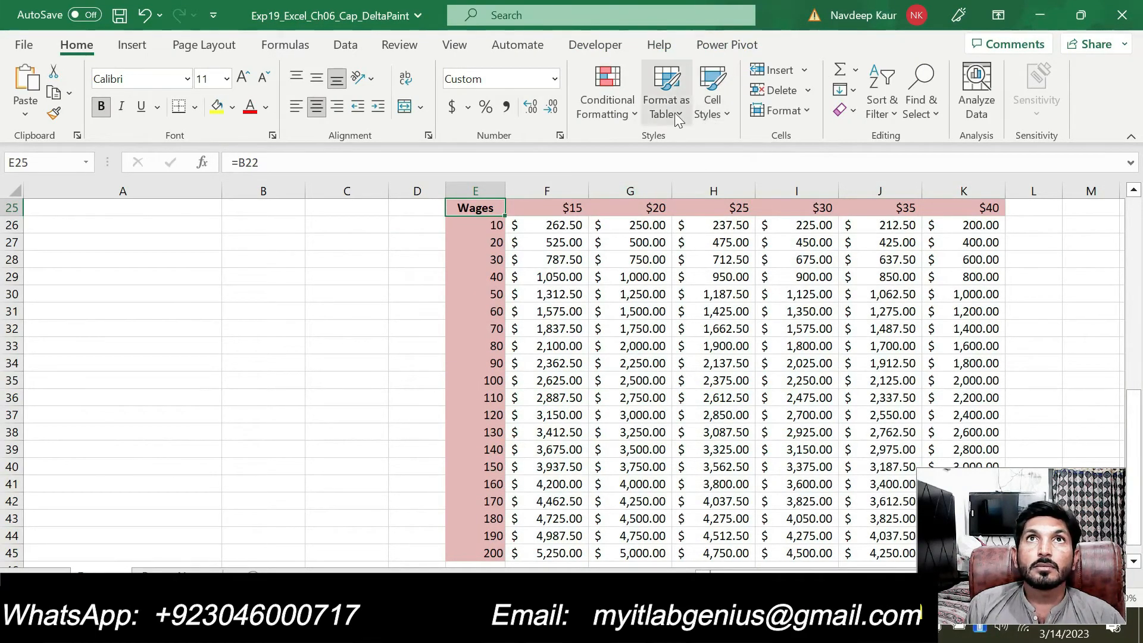
{"action": "left_click", "coordinate": [345, 46]}
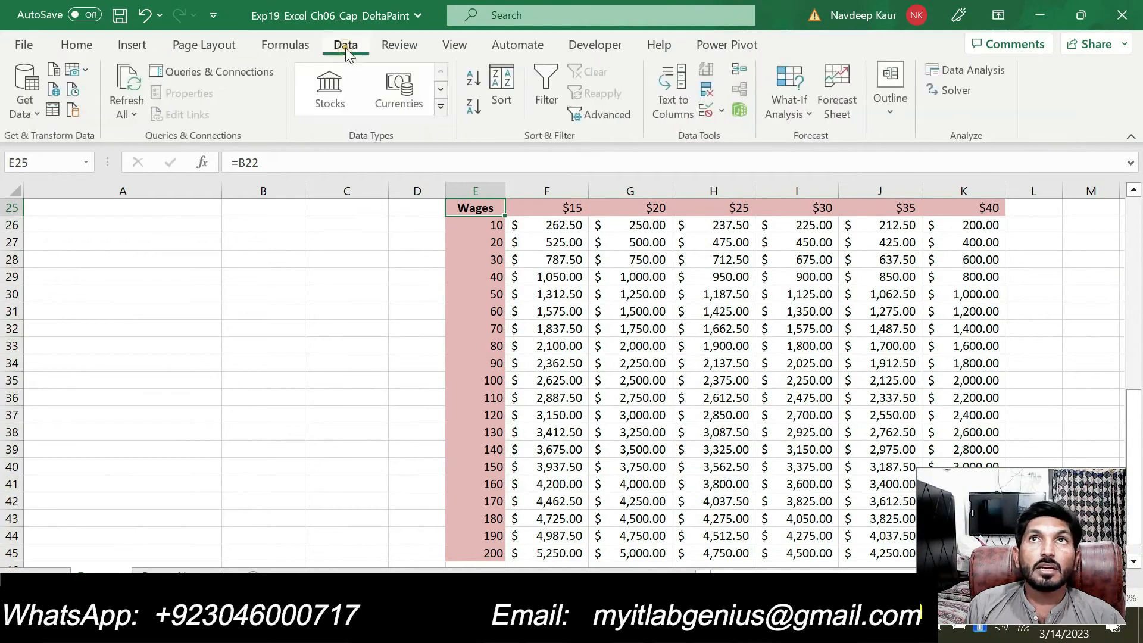
{"action": "left_click", "coordinate": [808, 117]}
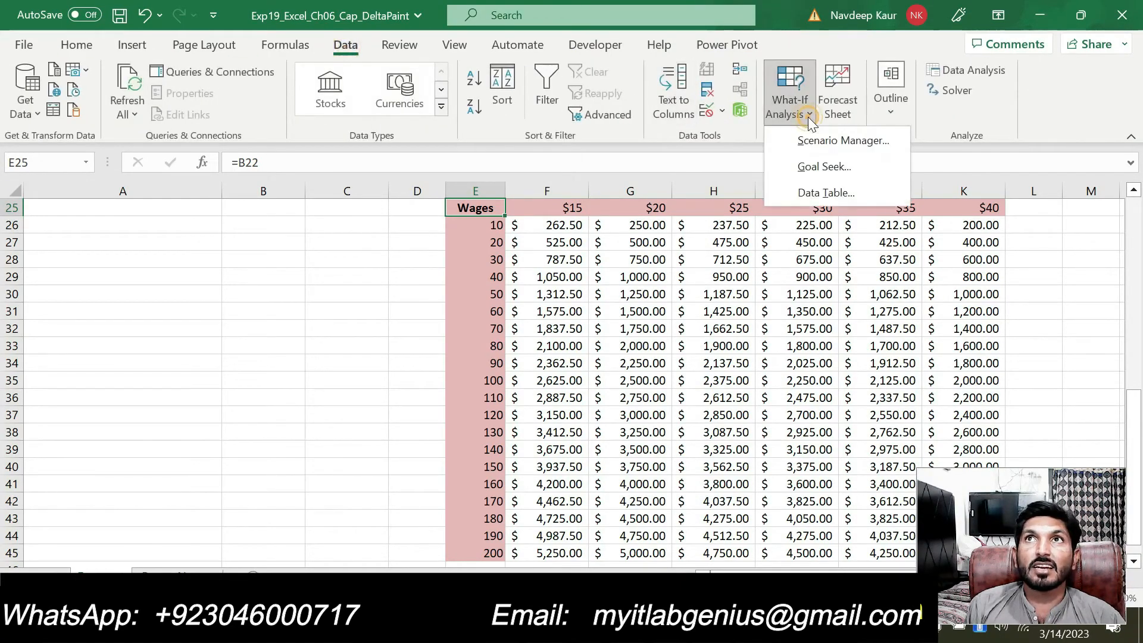
{"action": "left_click", "coordinate": [843, 140]}
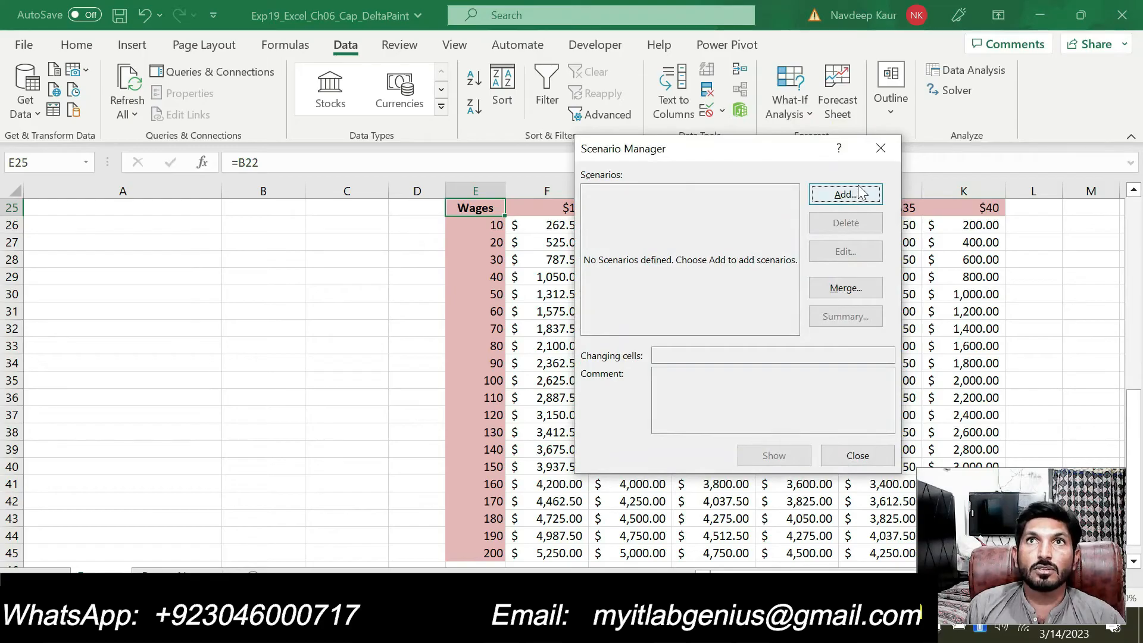
{"action": "left_click", "coordinate": [879, 157]}
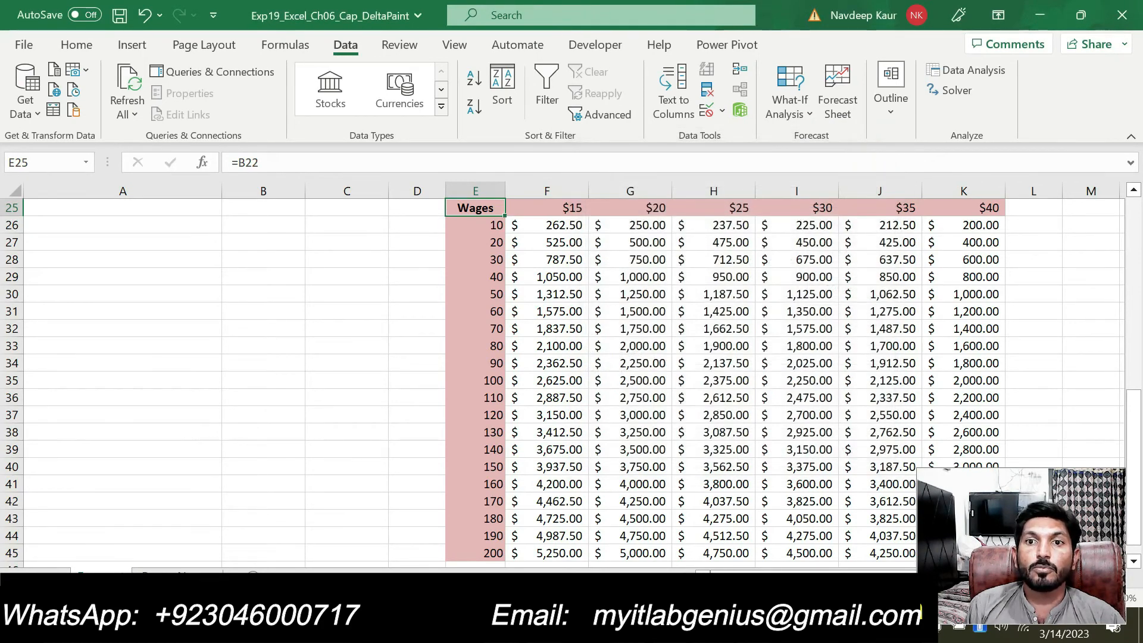
Switch to the Exp19_Excel_Ch06_Cap_DeltaPaint Solution workbook and open the Scenario Manager to review its defined scenarios
{"action": "mouse_move", "coordinate": [777, 557]}
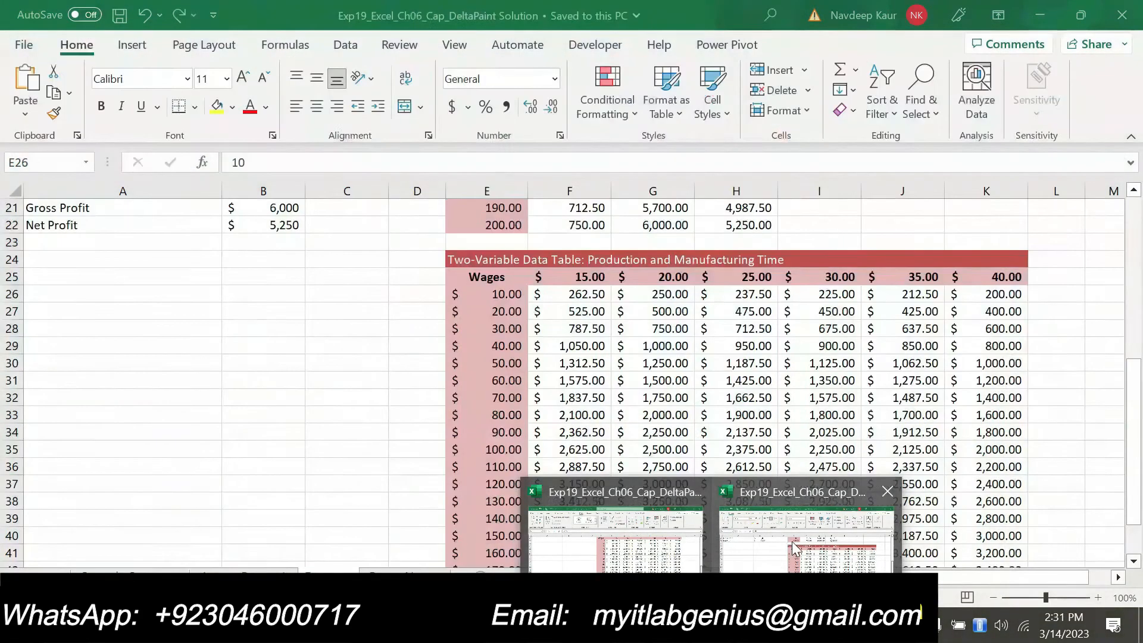
{"action": "left_click", "coordinate": [790, 539]}
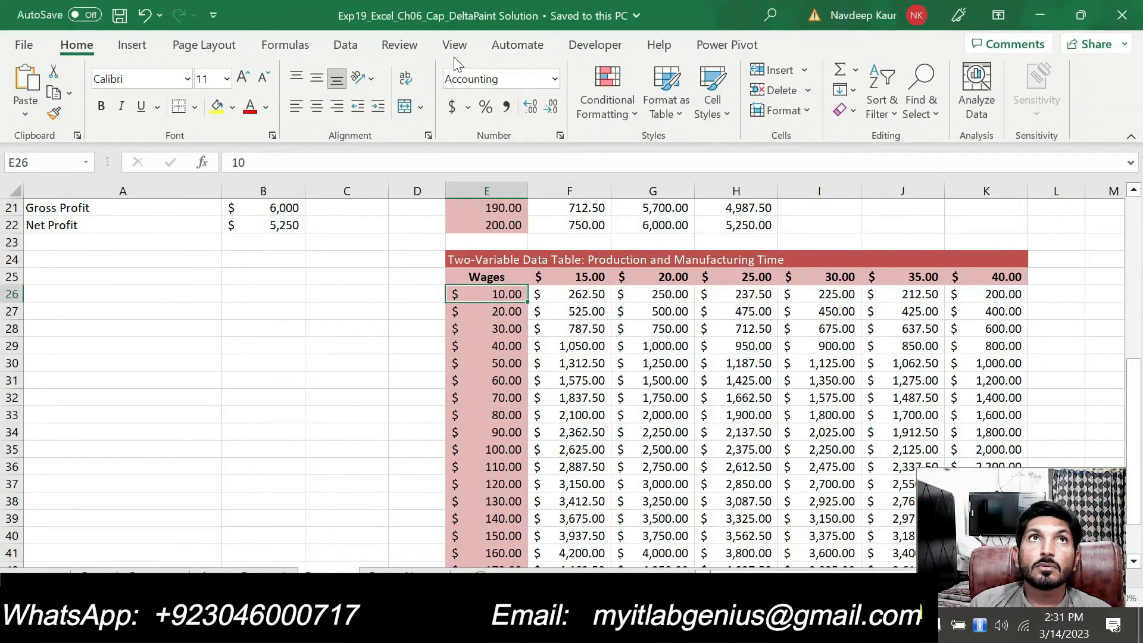
{"action": "left_click", "coordinate": [361, 48]}
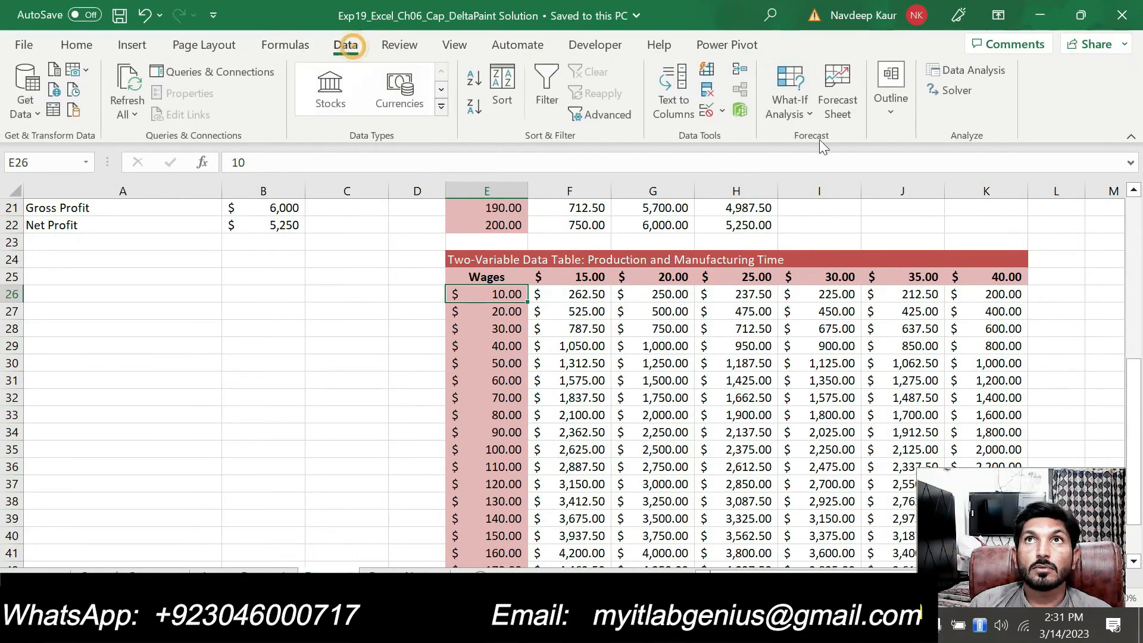
{"action": "left_click", "coordinate": [768, 122]}
{"action": "left_click", "coordinate": [799, 142]}
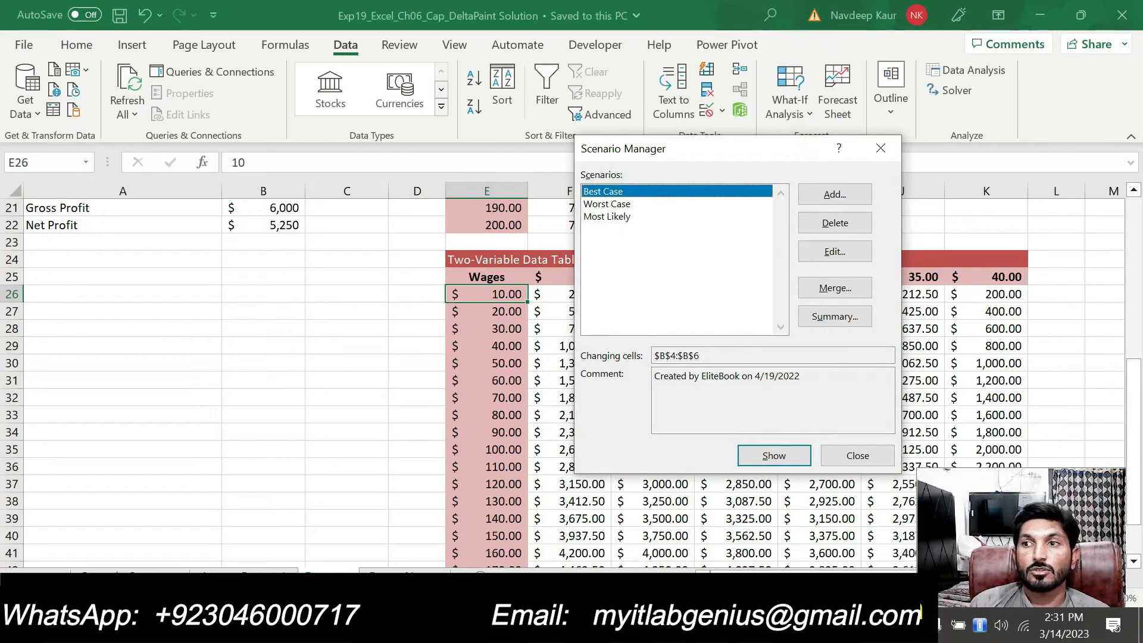
In the Word instructions, remove the highlighting from steps 15 to 17 and select the text of step 18
{"action": "left_click", "coordinate": [738, 625]}
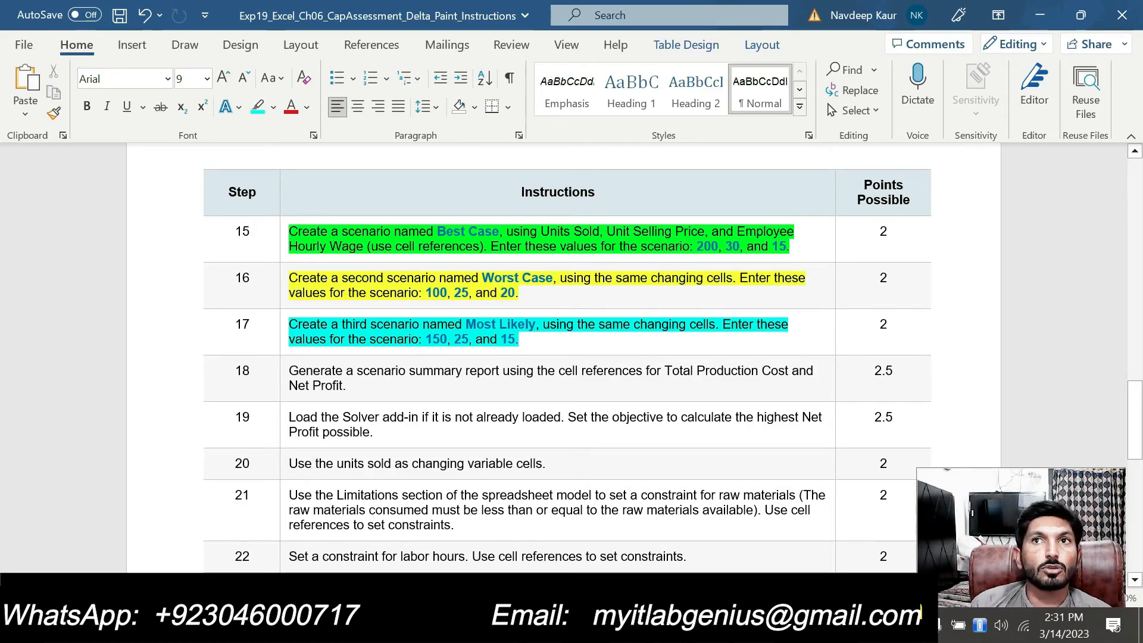
{"action": "left_click_drag", "start_coordinate": [519, 339], "coordinate": [393, 232]}
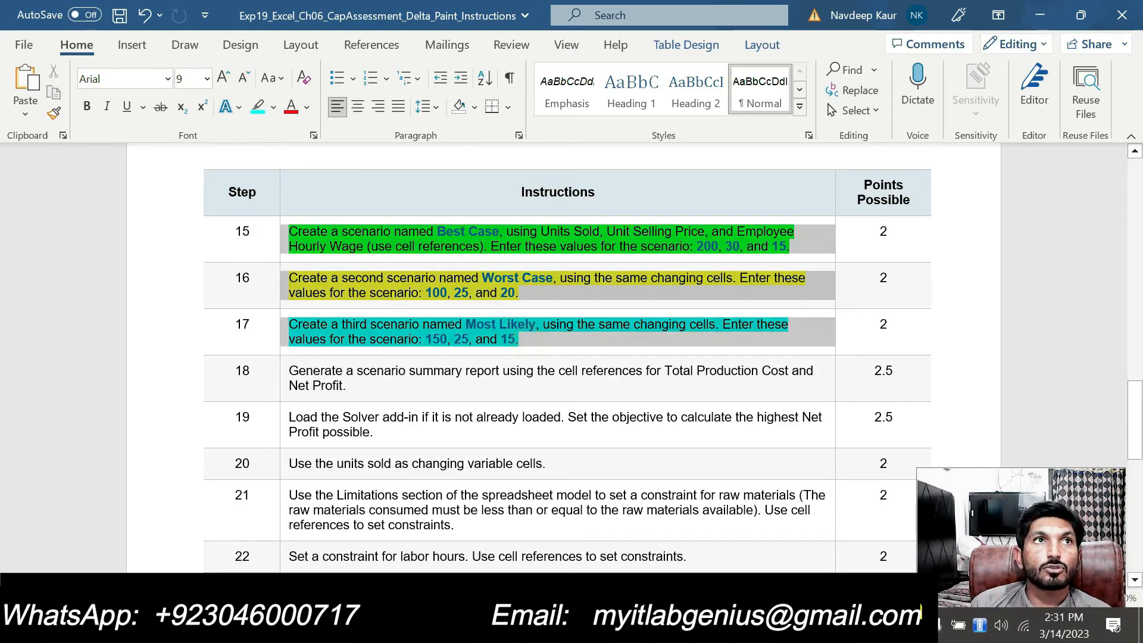
{"action": "left_click", "coordinate": [383, 203]}
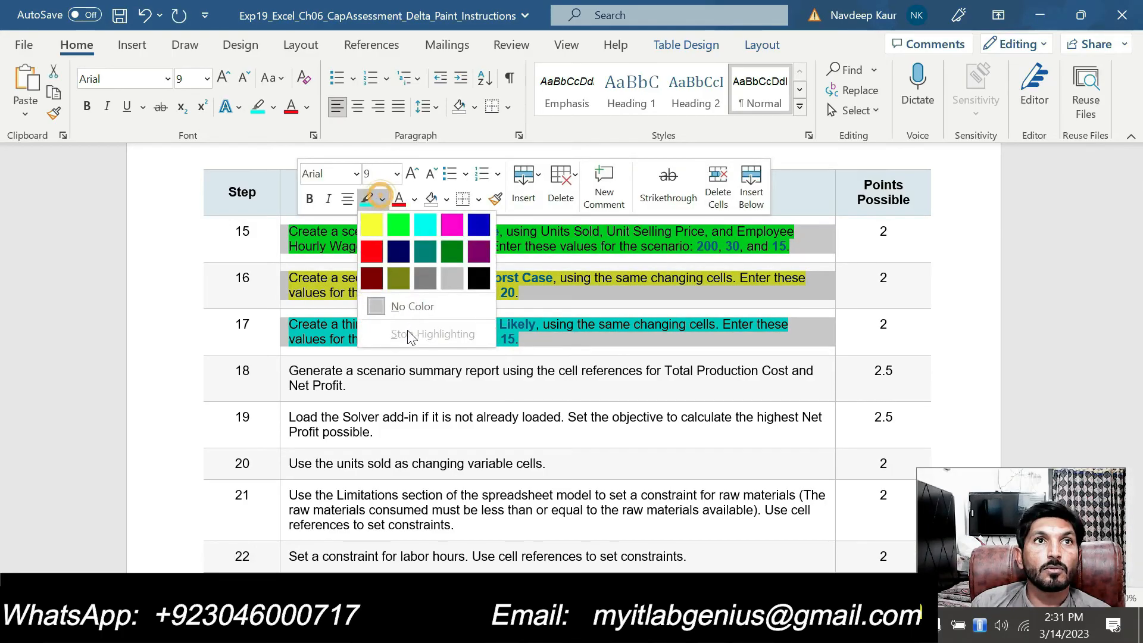
{"action": "left_click", "coordinate": [408, 305]}
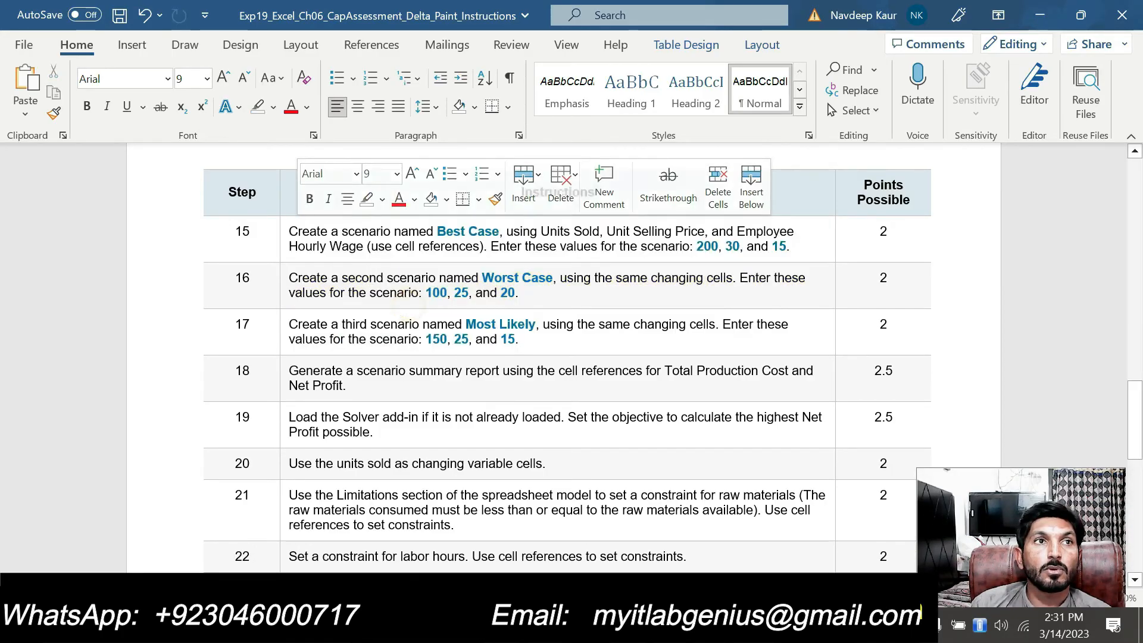
{"action": "triple_click", "coordinate": [357, 380]}
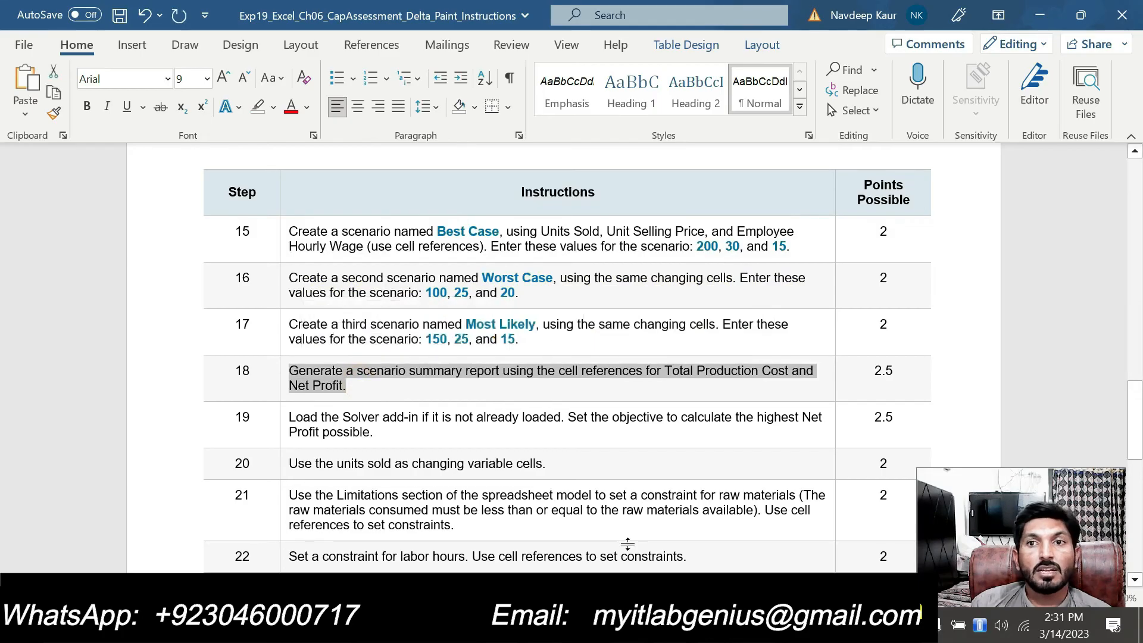
Return to the Solution workbook, close the Scenario Manager and view the Scenario Summary sheet
{"action": "key", "text": "alt+Tab"}
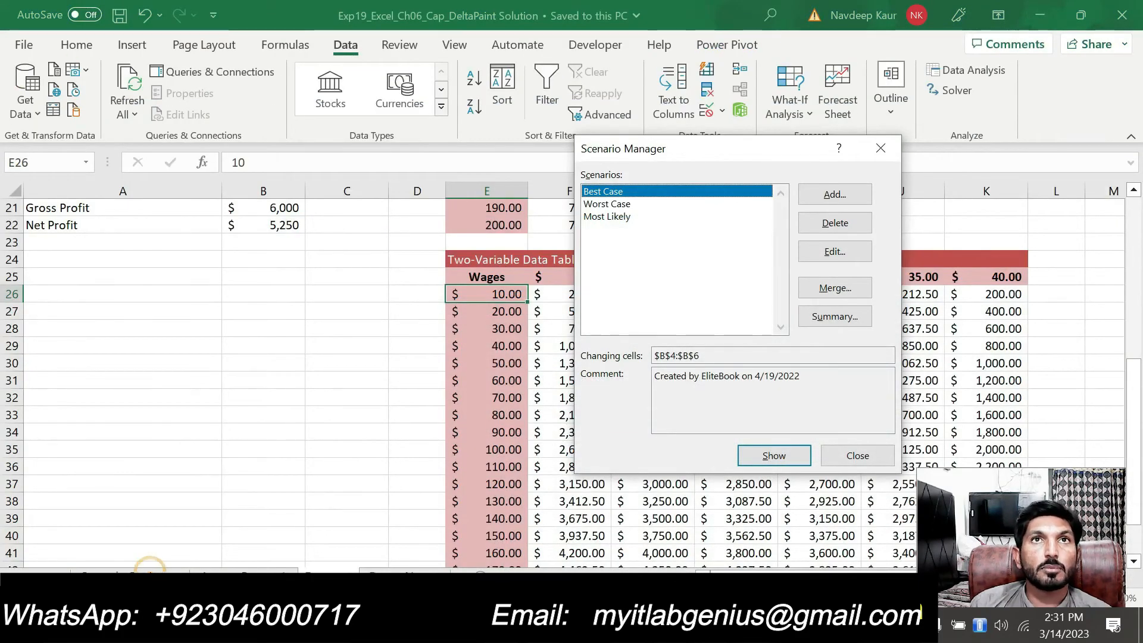
{"action": "left_click", "coordinate": [869, 455]}
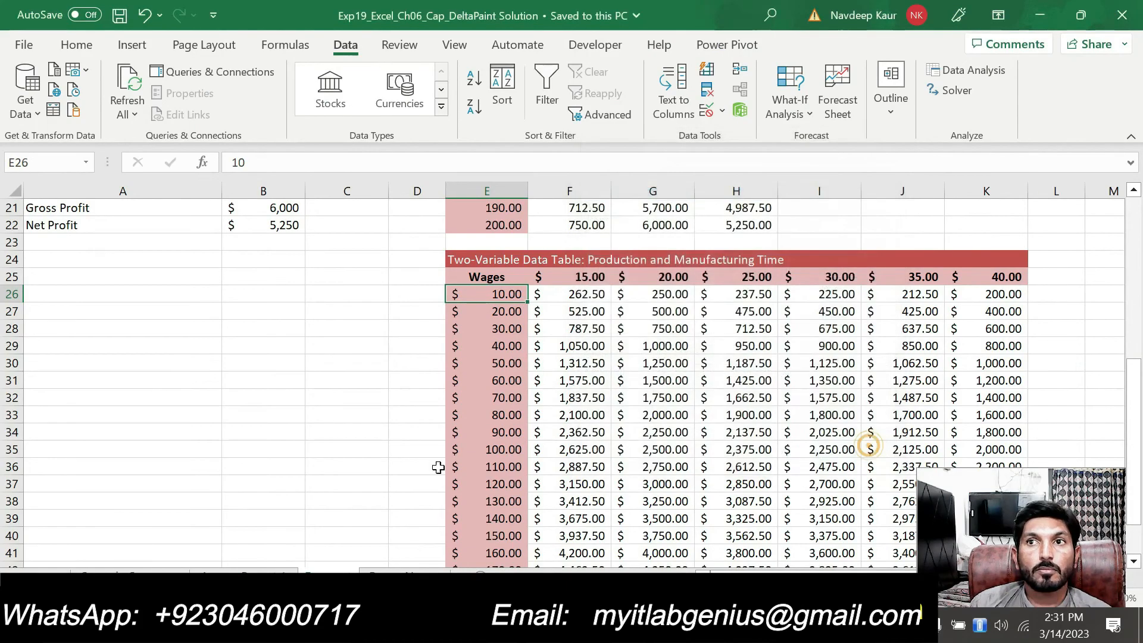
{"action": "left_click", "coordinate": [126, 576]}
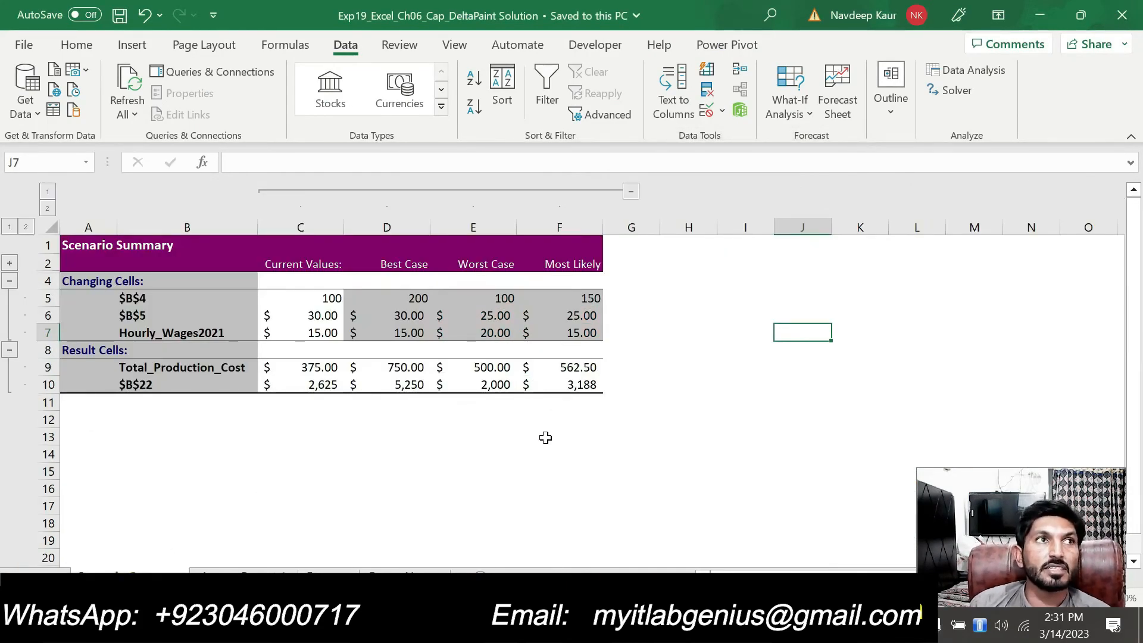
Switch to the Word instructions and highlight the Solver add-in and objective text of step 19 in yellow
{"action": "key", "text": "alt+Tab"}
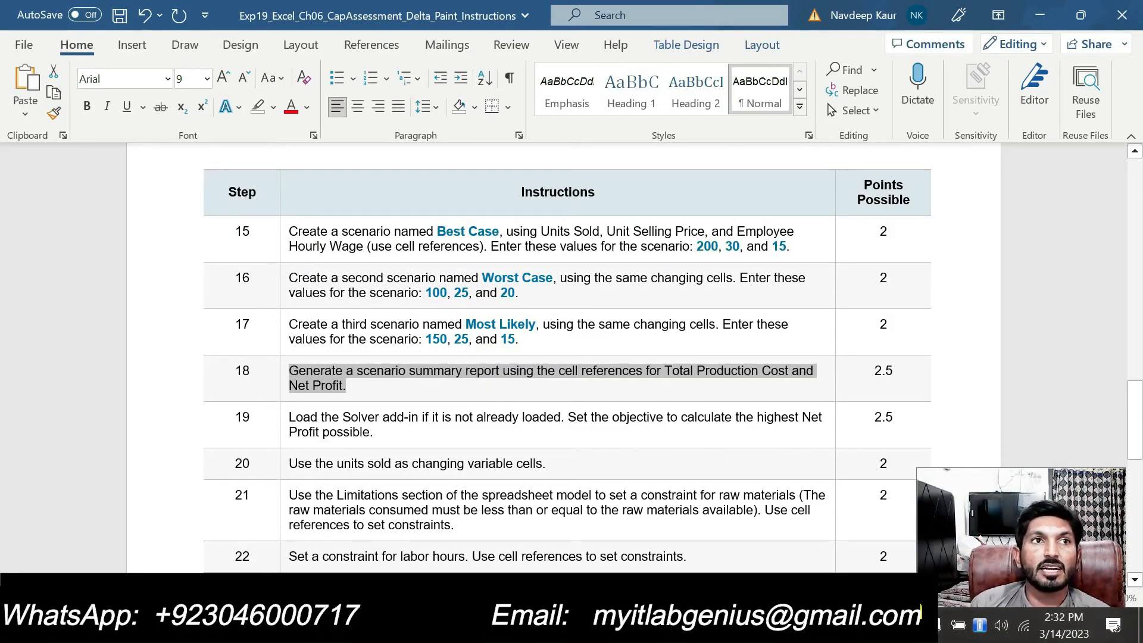
{"action": "left_click", "coordinate": [285, 418]}
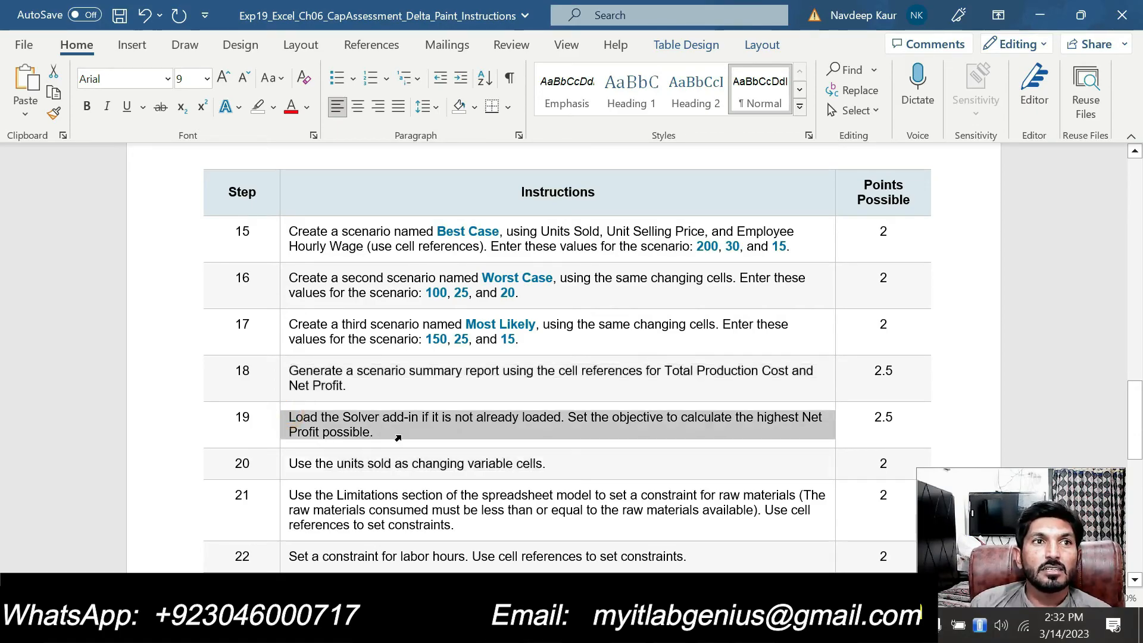
{"action": "mouse_move", "coordinate": [440, 421]}
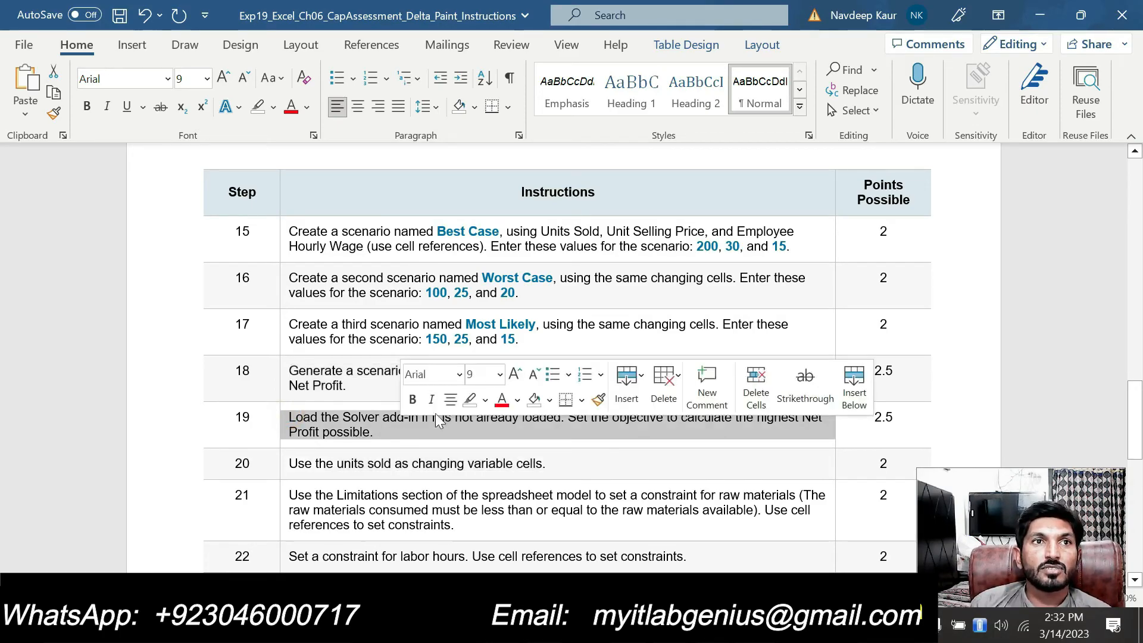
{"action": "left_click", "coordinate": [487, 400]}
{"action": "left_click", "coordinate": [475, 425]}
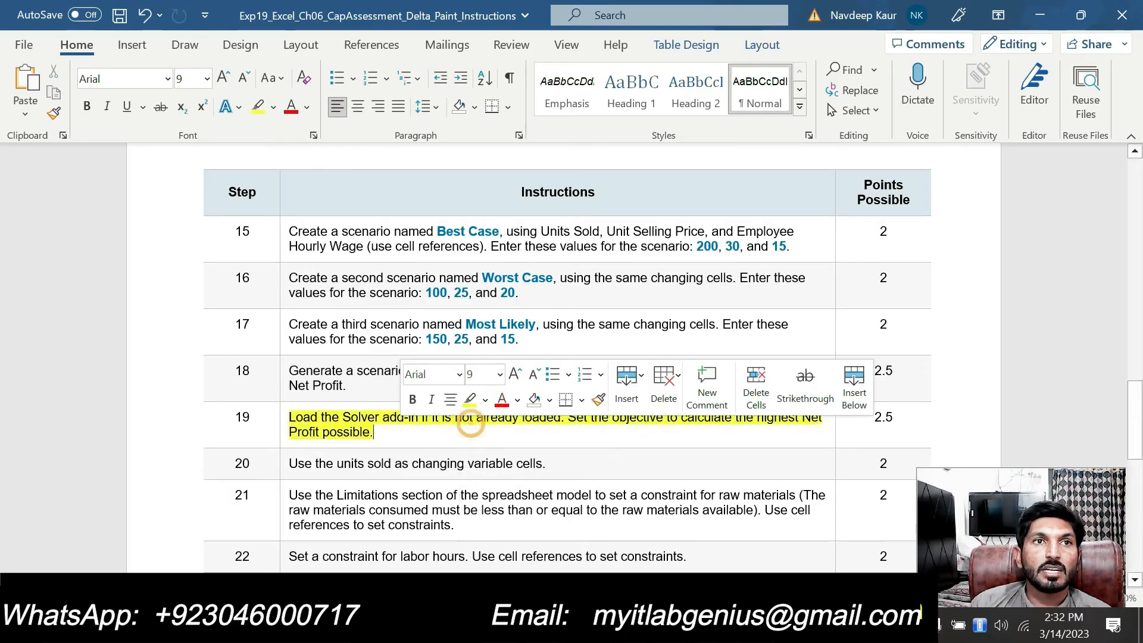
Highlight step 20 about the changing variable cells in green and step 21 about the raw materials constraint in turquoise
{"action": "left_click_drag", "start_coordinate": [291, 463], "coordinate": [545, 464]}
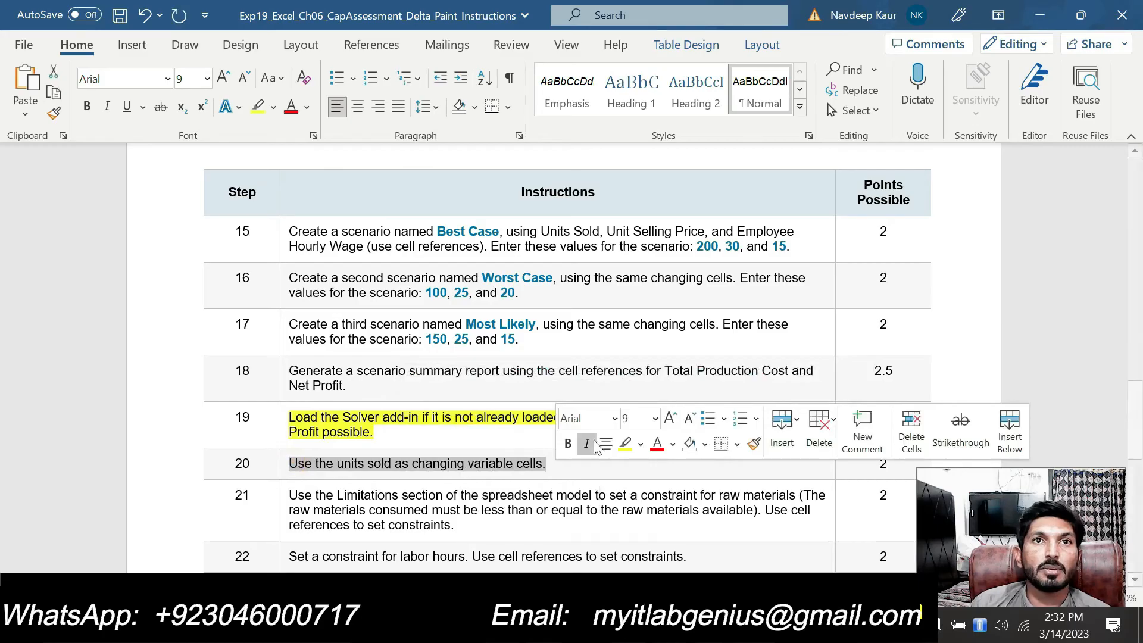
{"action": "left_click", "coordinate": [640, 444]}
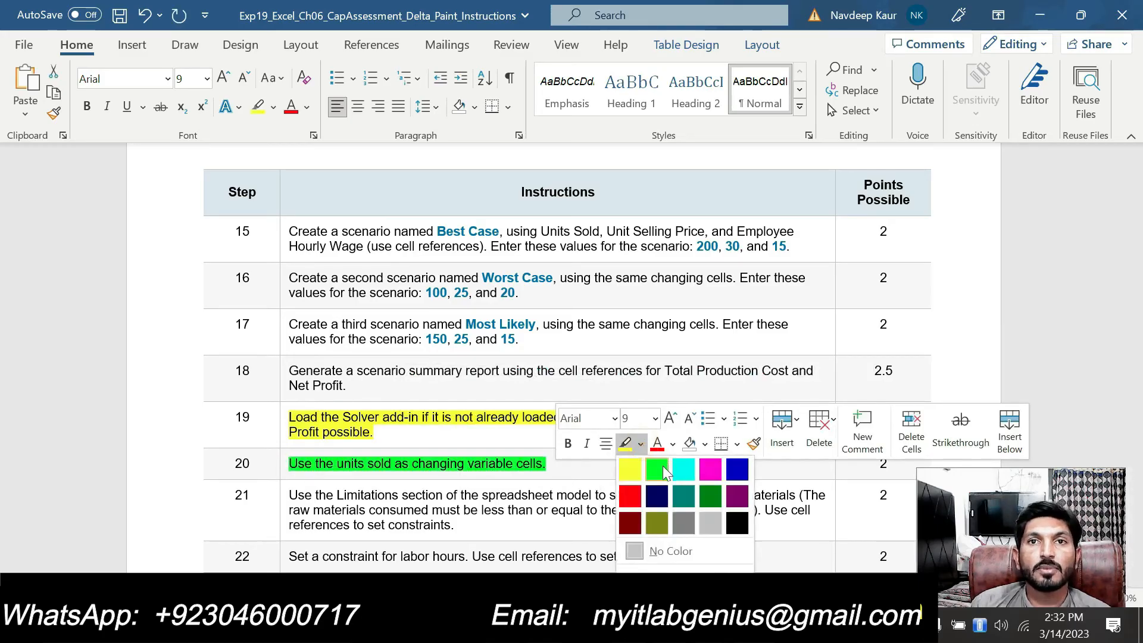
{"action": "left_click", "coordinate": [662, 465]}
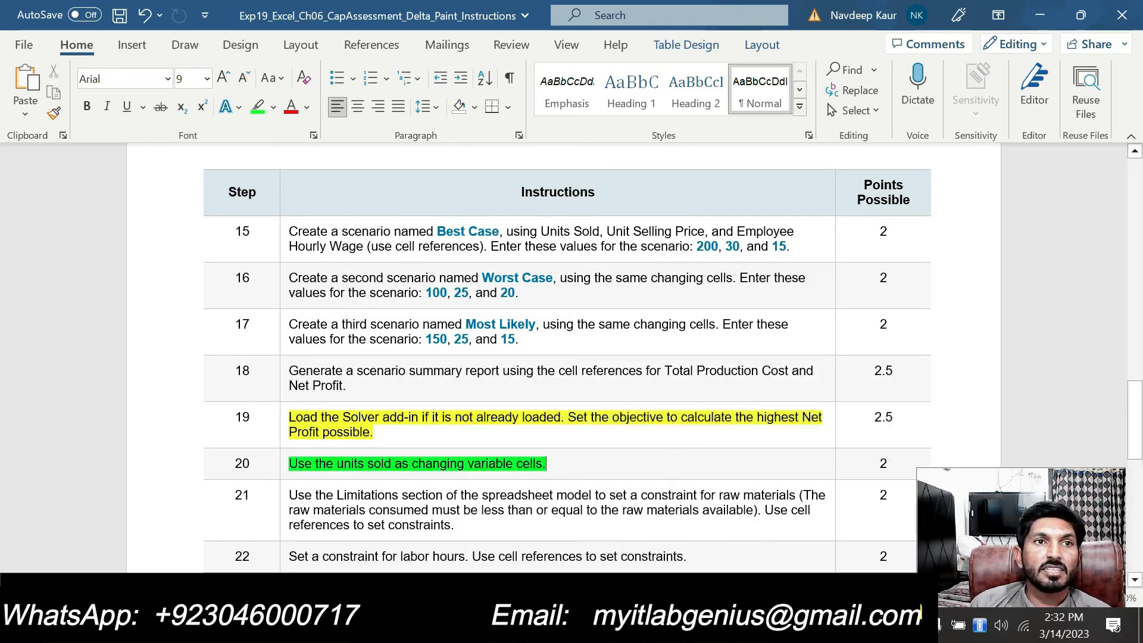
{"action": "left_click_drag", "start_coordinate": [289, 495], "coordinate": [454, 525]}
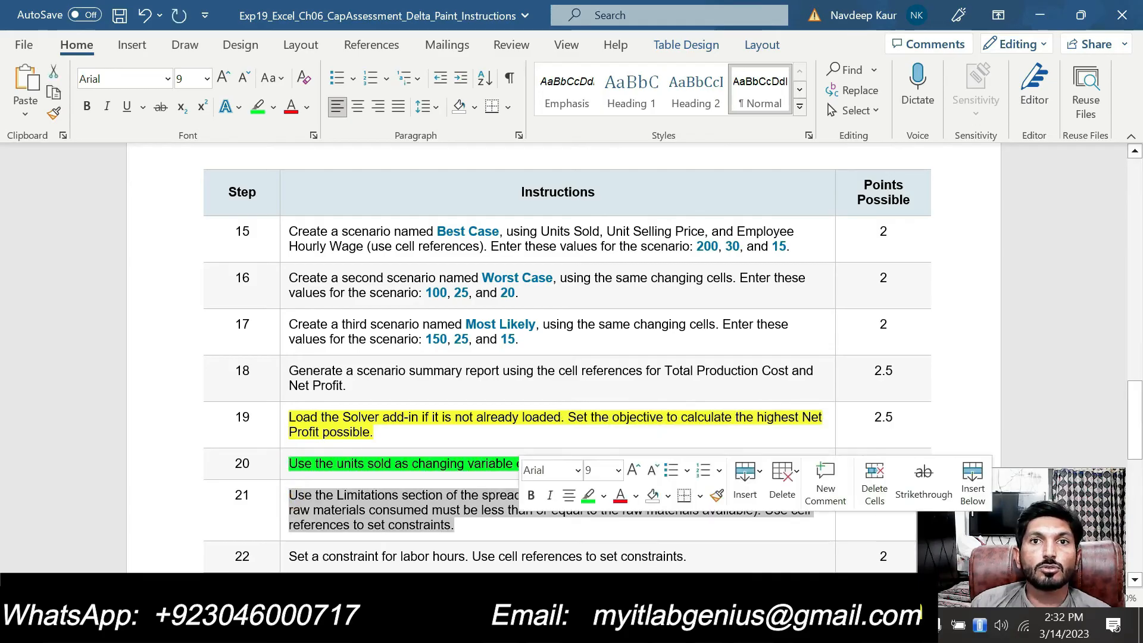
{"action": "left_click", "coordinate": [604, 495]}
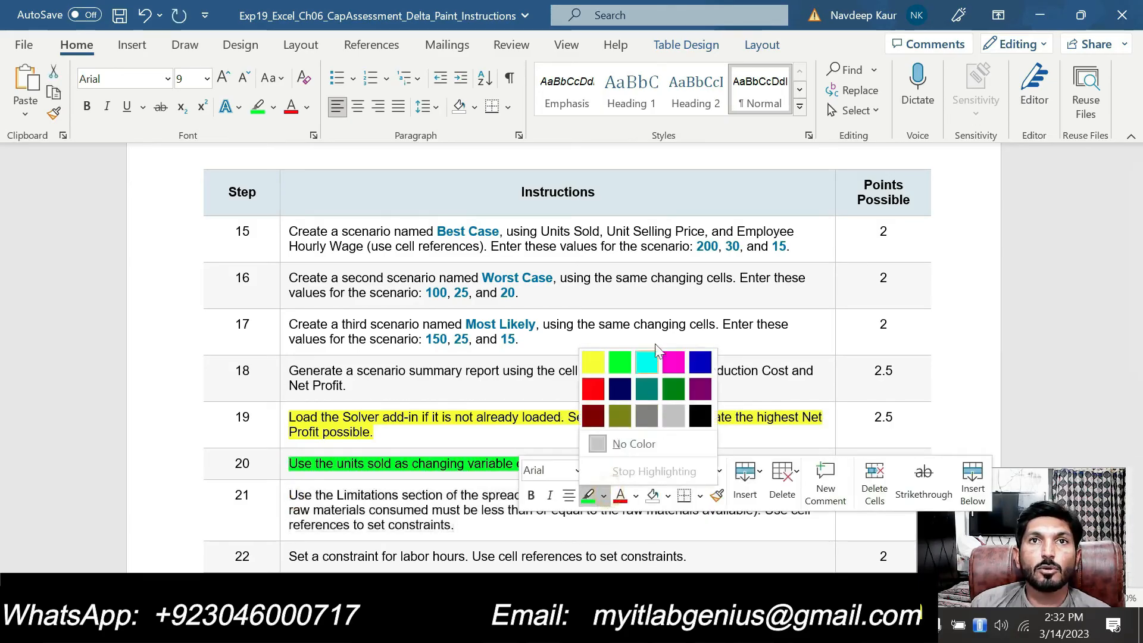
{"action": "left_click", "coordinate": [646, 361]}
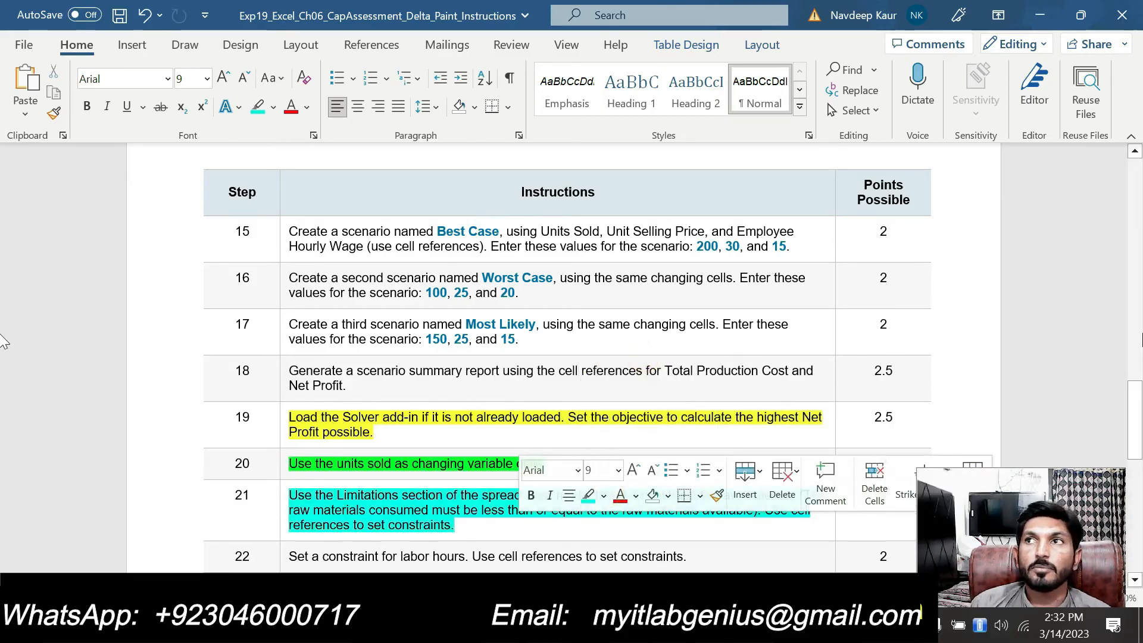
Highlight the labor hours constraint text of step 22 in dark red
{"action": "left_click_drag", "start_coordinate": [1138, 413], "coordinate": [1138, 451]}
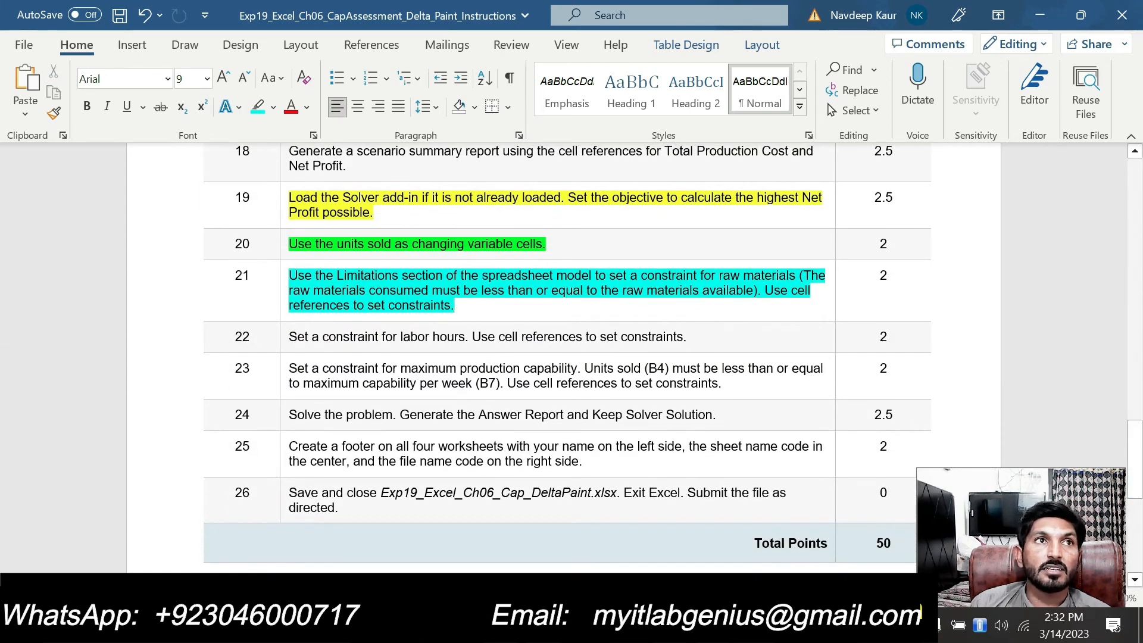
{"action": "left_click_drag", "start_coordinate": [289, 336], "coordinate": [682, 336]}
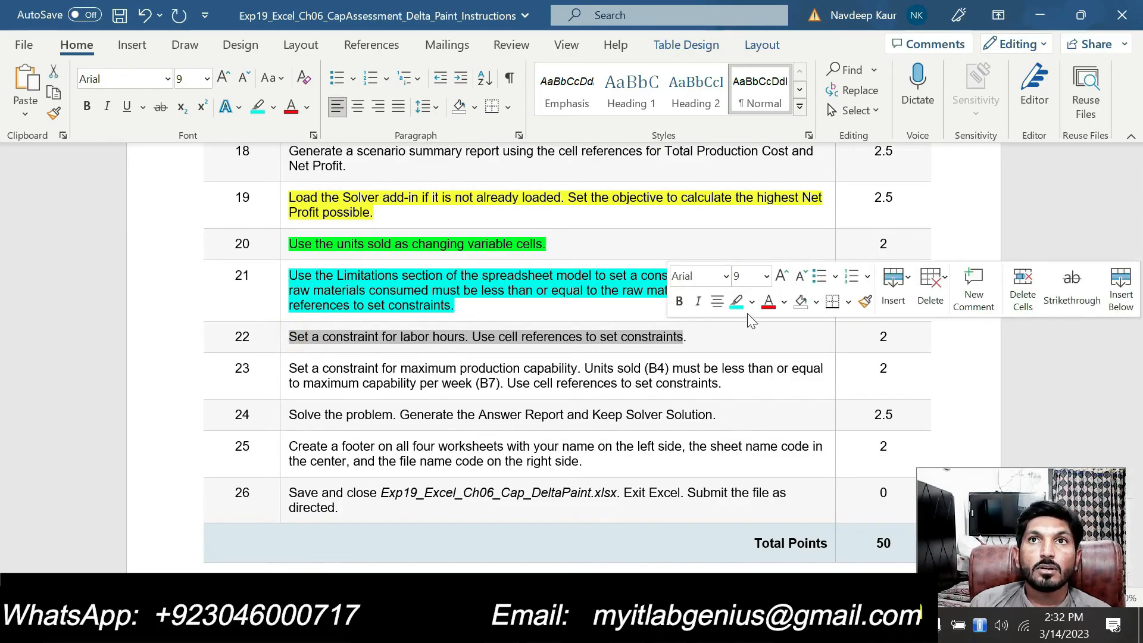
{"action": "left_click", "coordinate": [752, 304]}
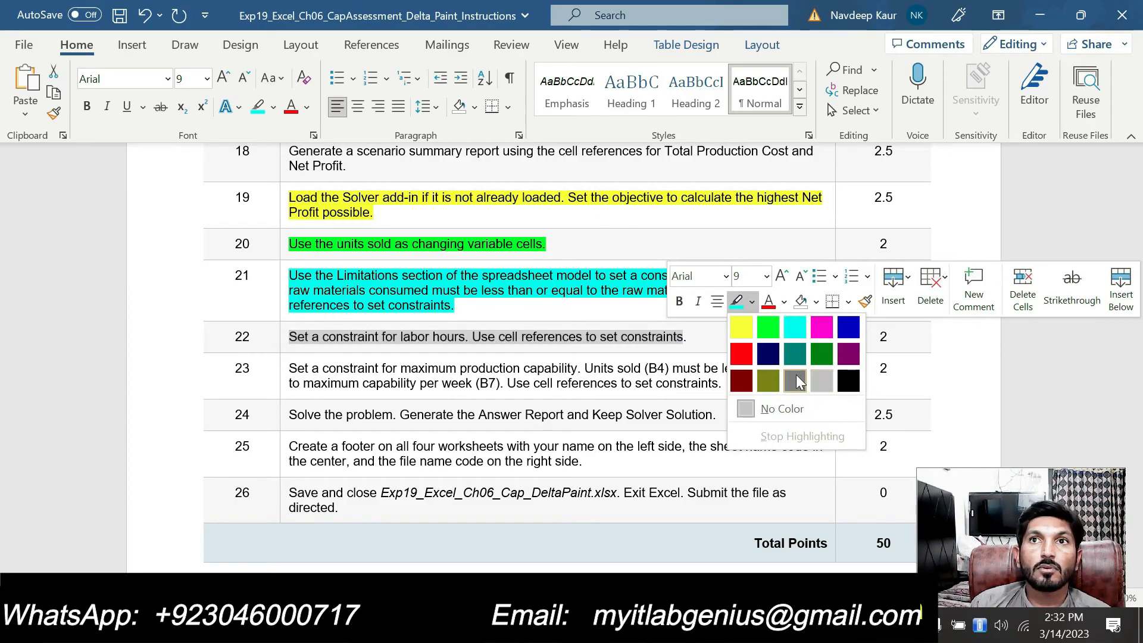
{"action": "left_click", "coordinate": [743, 370]}
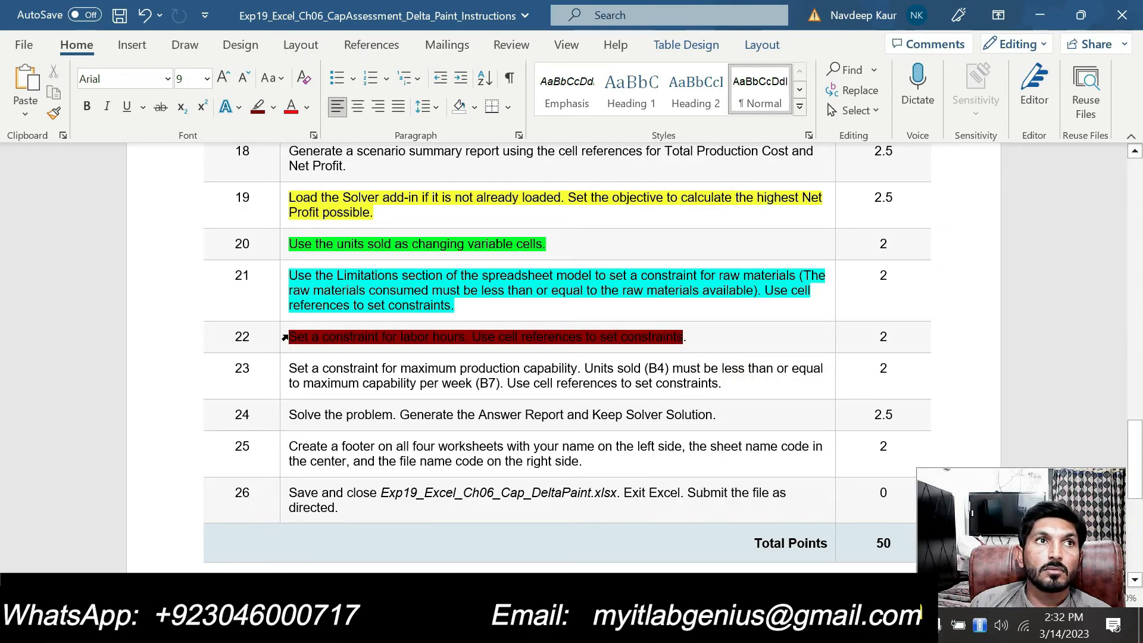
Change the highlight of the labor hours constraint text in step 22 to pink
{"action": "left_click", "coordinate": [284, 338]}
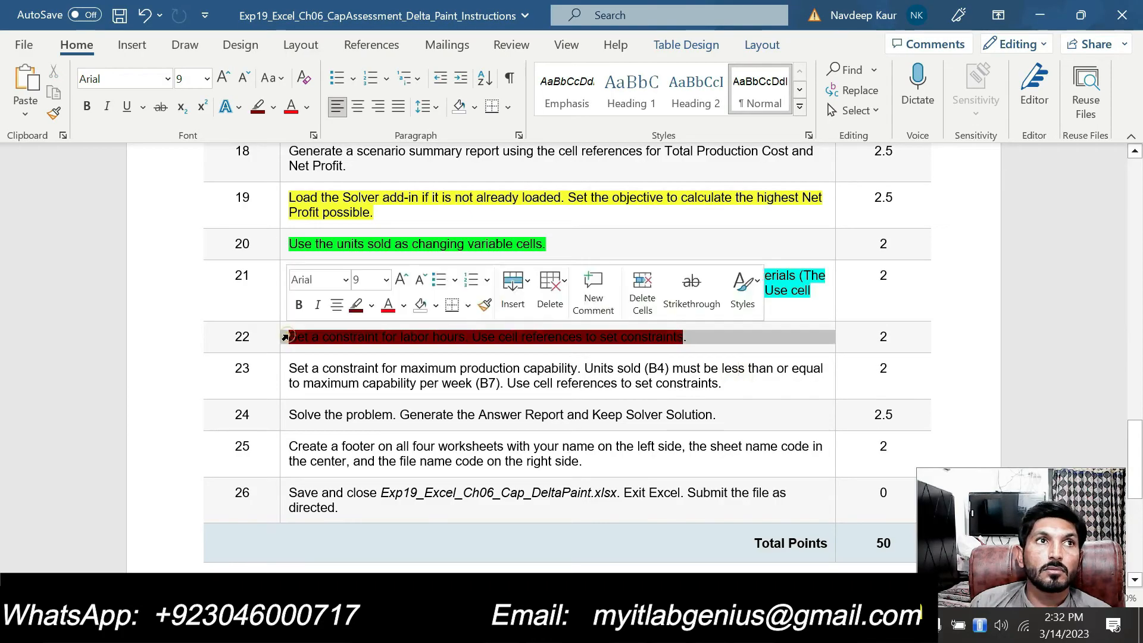
{"action": "left_click", "coordinate": [551, 351]}
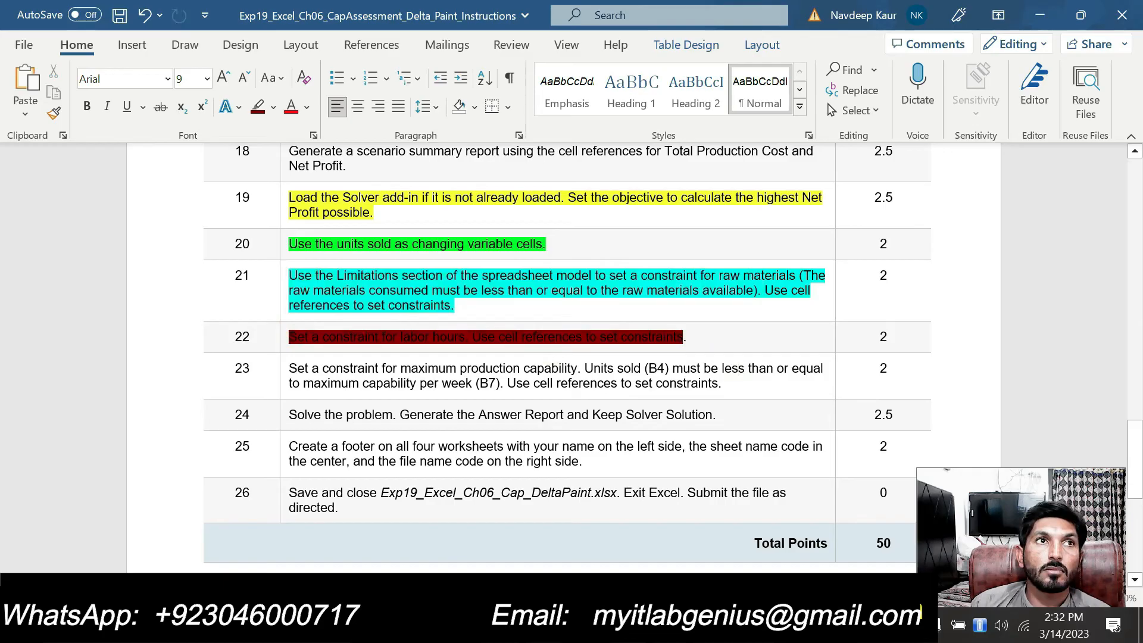
{"action": "left_click", "coordinate": [291, 335]}
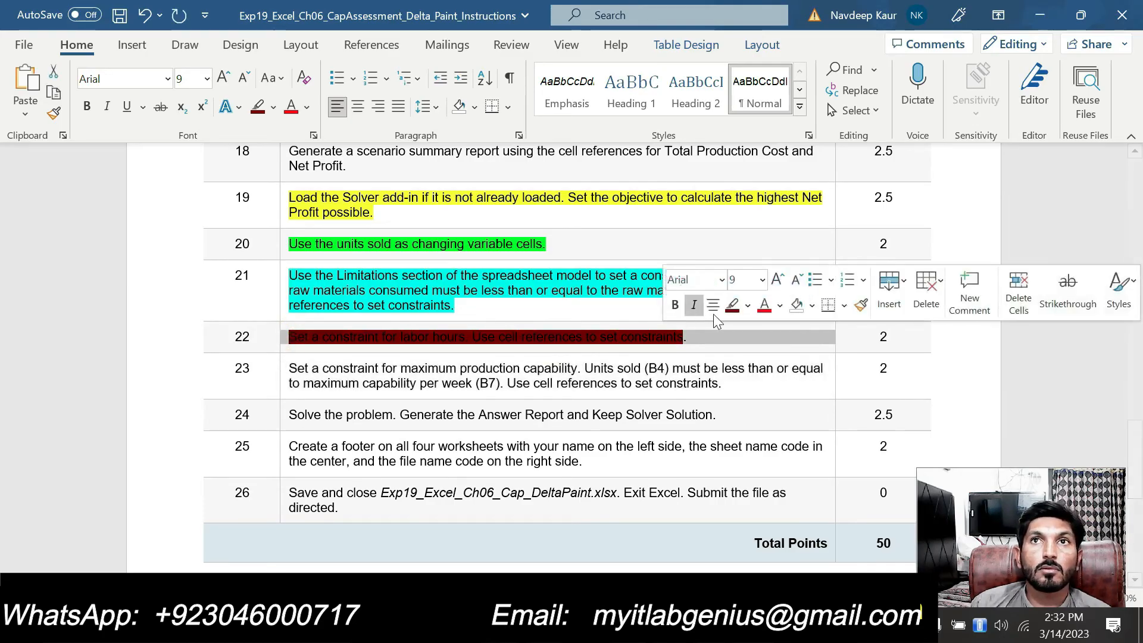
{"action": "left_click", "coordinate": [748, 306]}
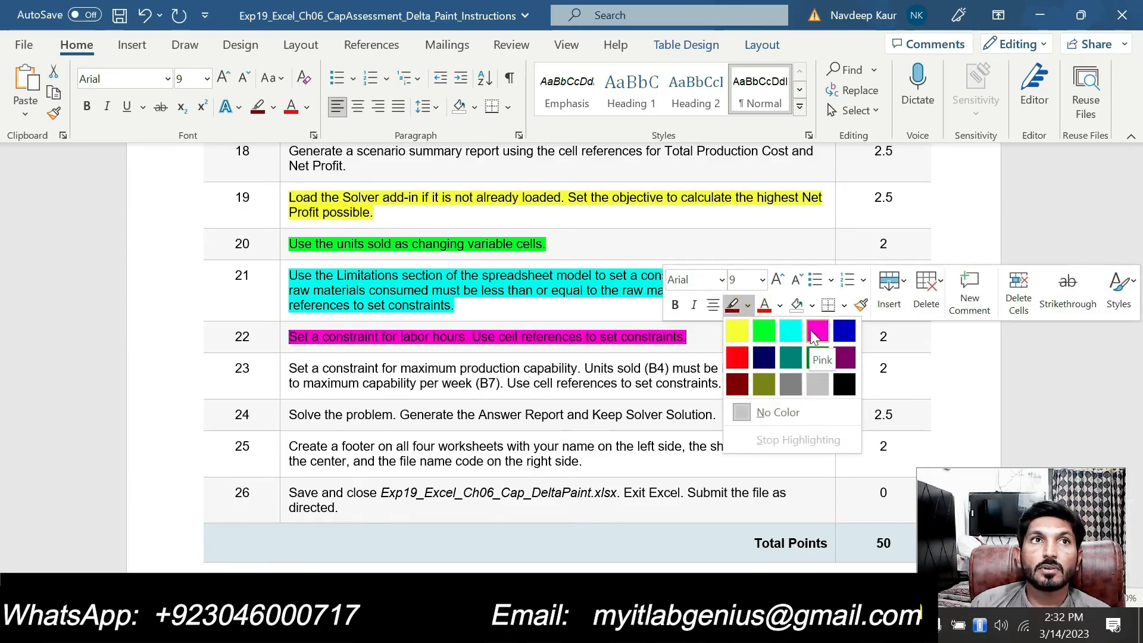
{"action": "left_click", "coordinate": [816, 331]}
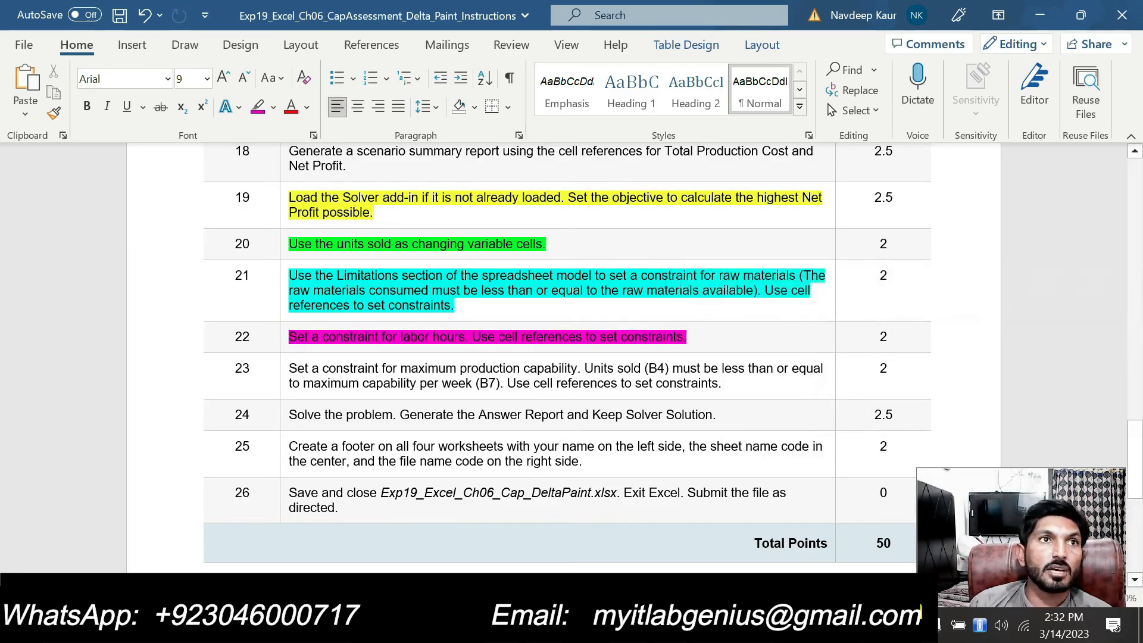
Highlight the maximum production capability constraint text of step 23 in teal
{"action": "left_click_drag", "start_coordinate": [290, 369], "coordinate": [719, 384]}
{"action": "left_click", "coordinate": [748, 351]}
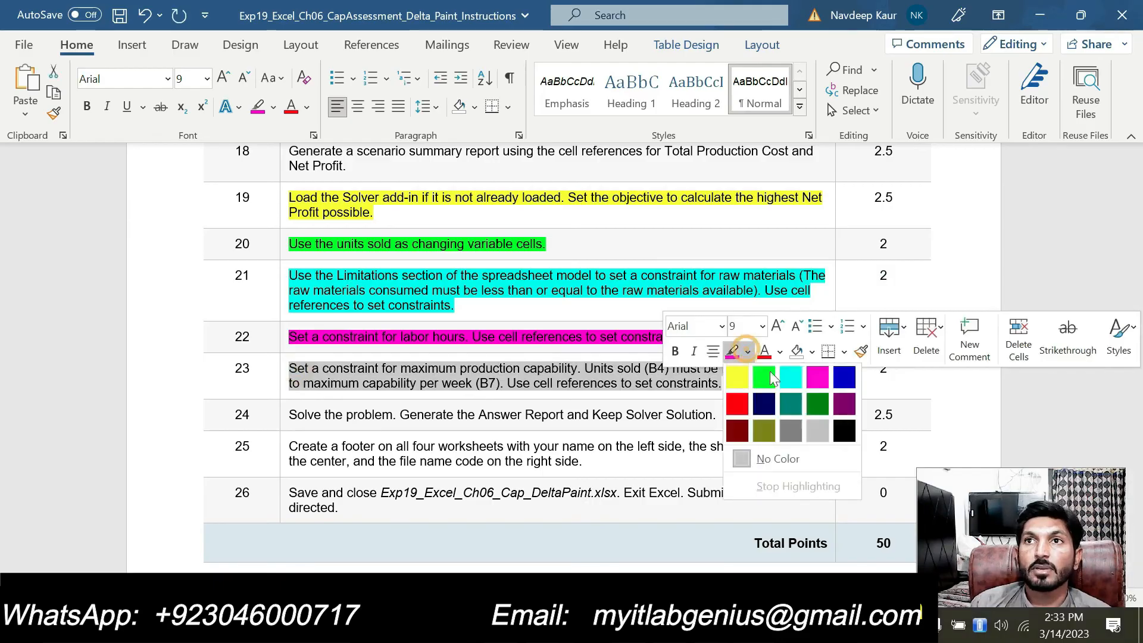
{"action": "left_click", "coordinate": [787, 402]}
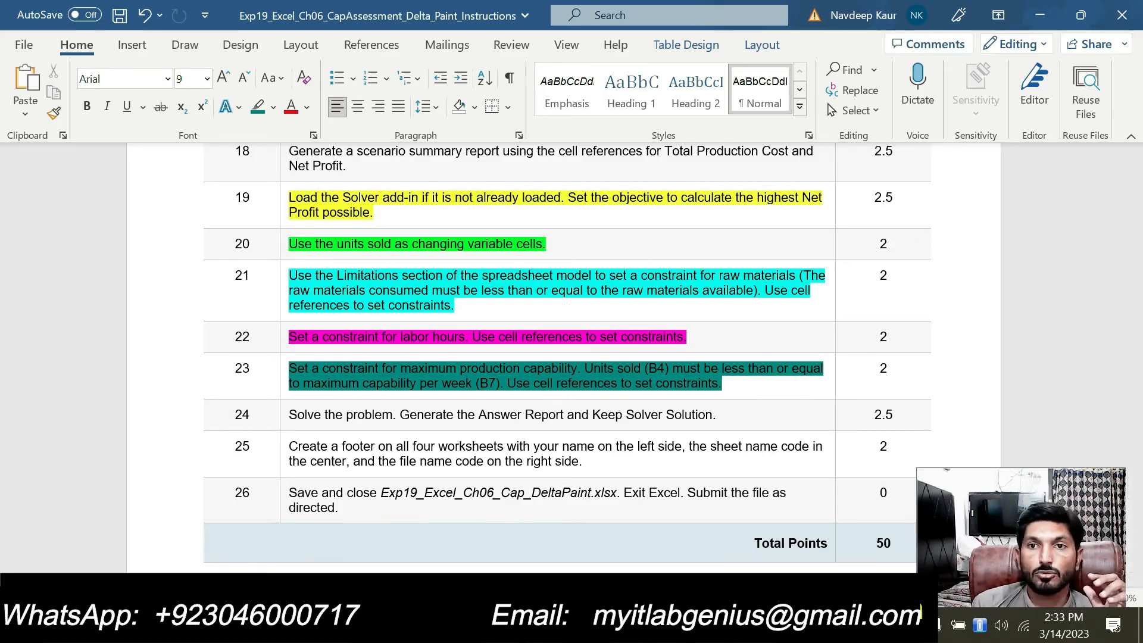
Switch to the Solution workbook in Excel, open the Solver parameters and compare them with the highlighted steps in the Word instructions
{"action": "left_click", "coordinate": [710, 626]}
{"action": "mouse_move", "coordinate": [782, 548]}
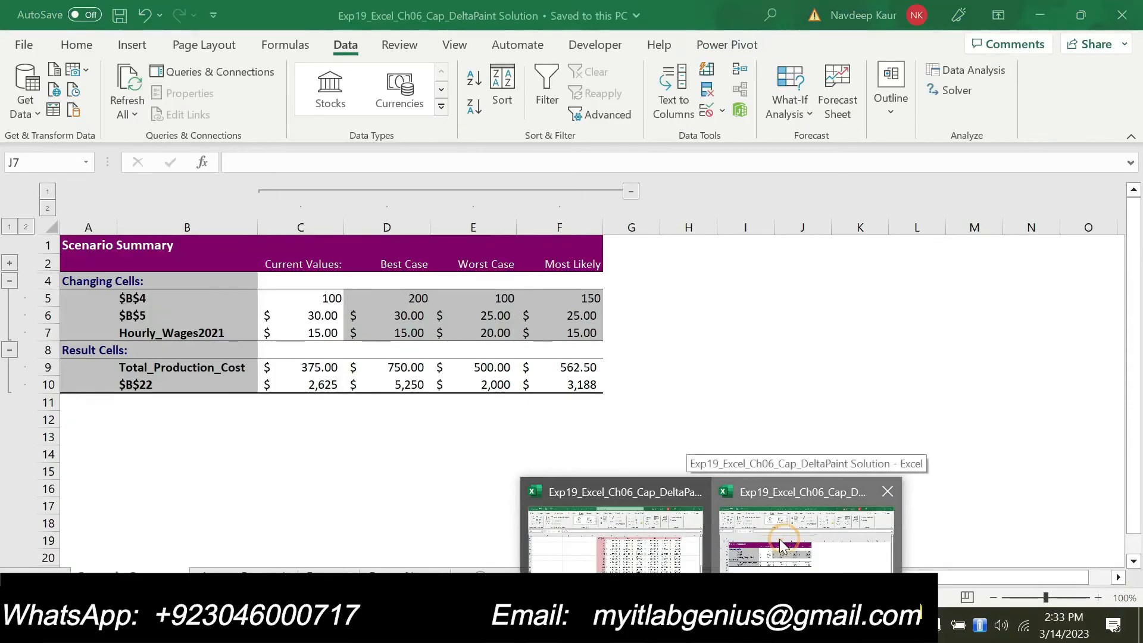
{"action": "left_click", "coordinate": [749, 560]}
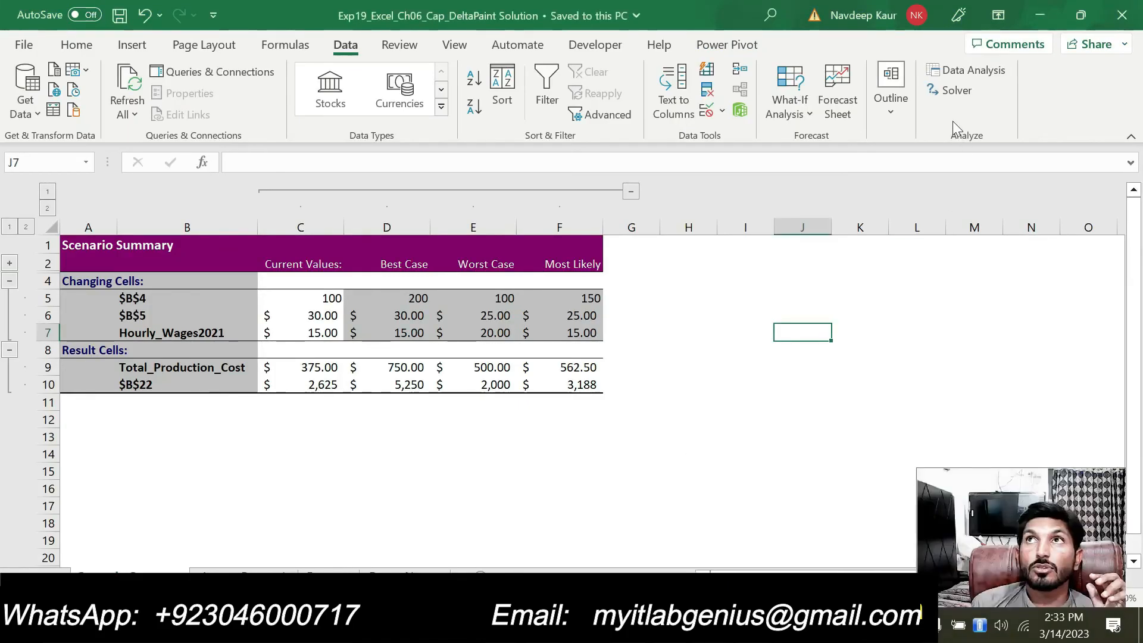
{"action": "left_click", "coordinate": [950, 92]}
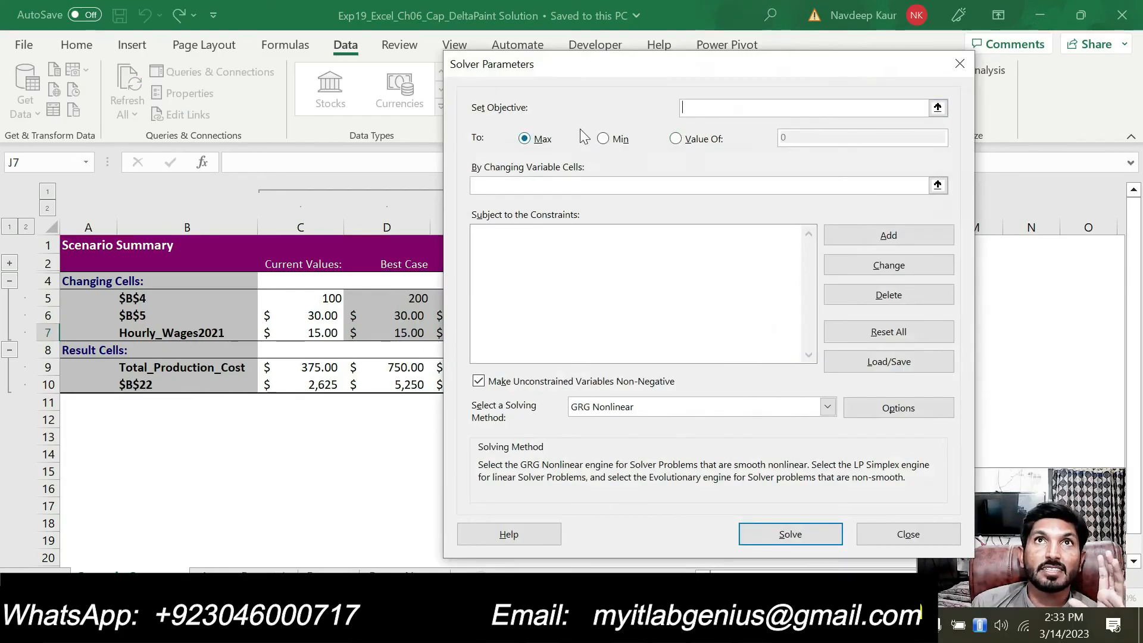
{"action": "key", "text": "alt+Tab"}
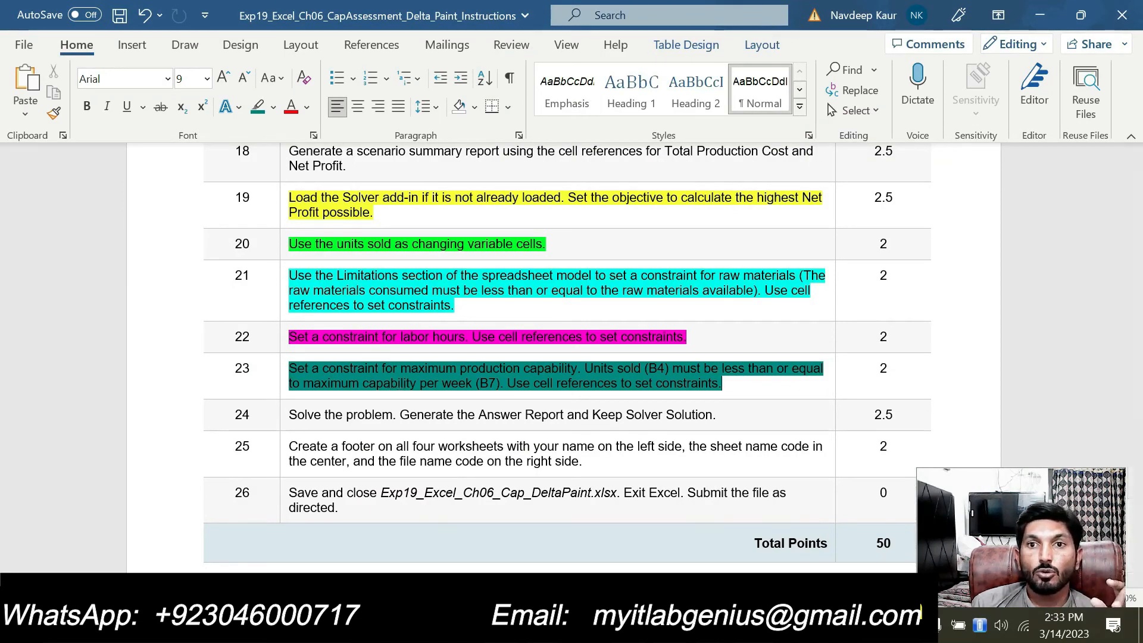
{"action": "mouse_move", "coordinate": [702, 629]}
{"action": "left_click", "coordinate": [785, 545]}
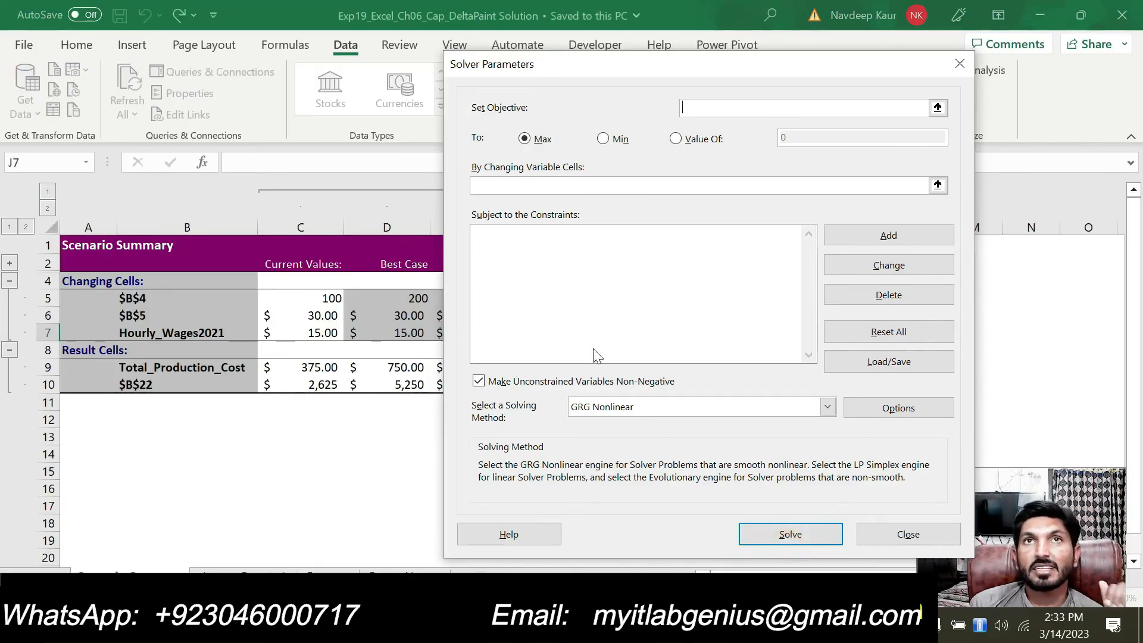
Close Solver without solving and view the Answer Report sheet alongside the Word instructions
{"action": "left_click", "coordinate": [879, 531]}
{"action": "left_click", "coordinate": [220, 573]}
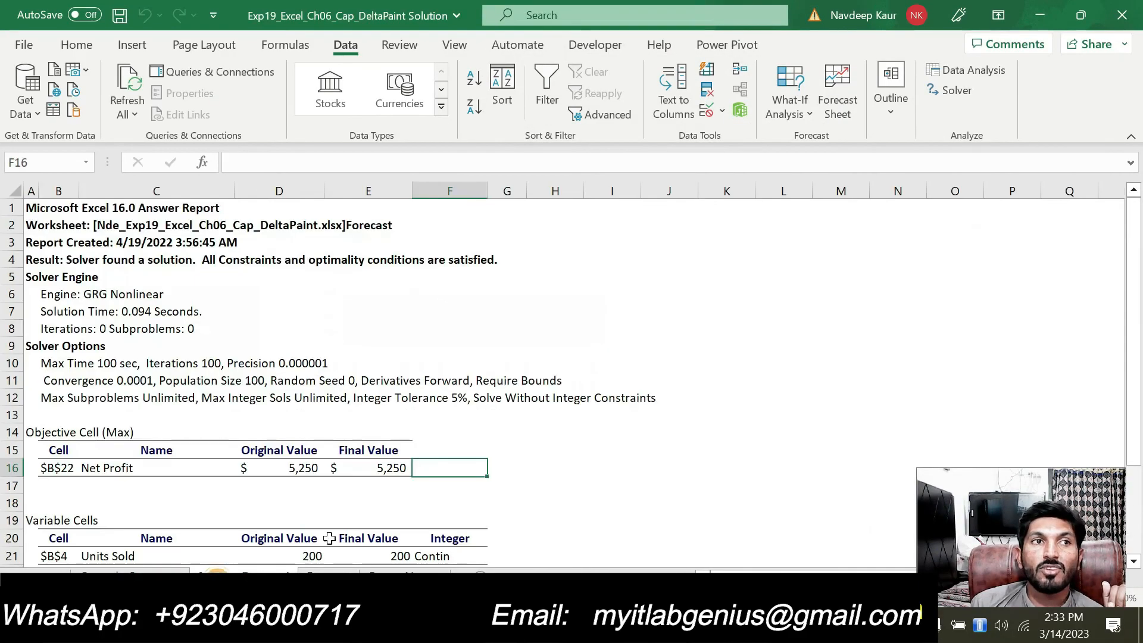
{"action": "key", "text": "alt+Tab"}
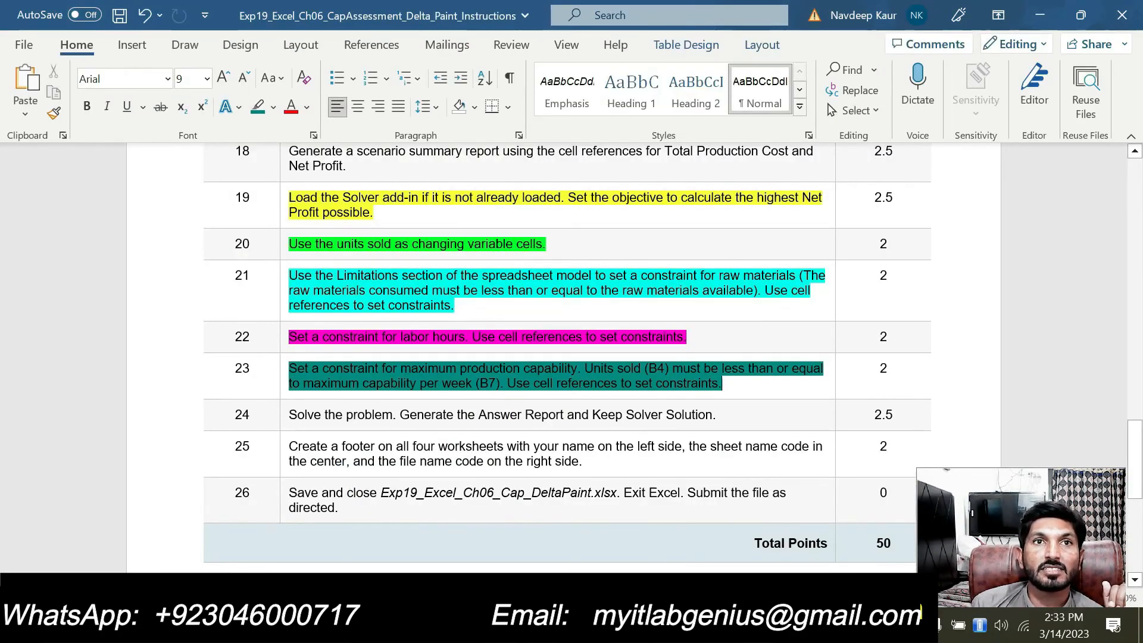
{"action": "left_click", "coordinate": [711, 625]}
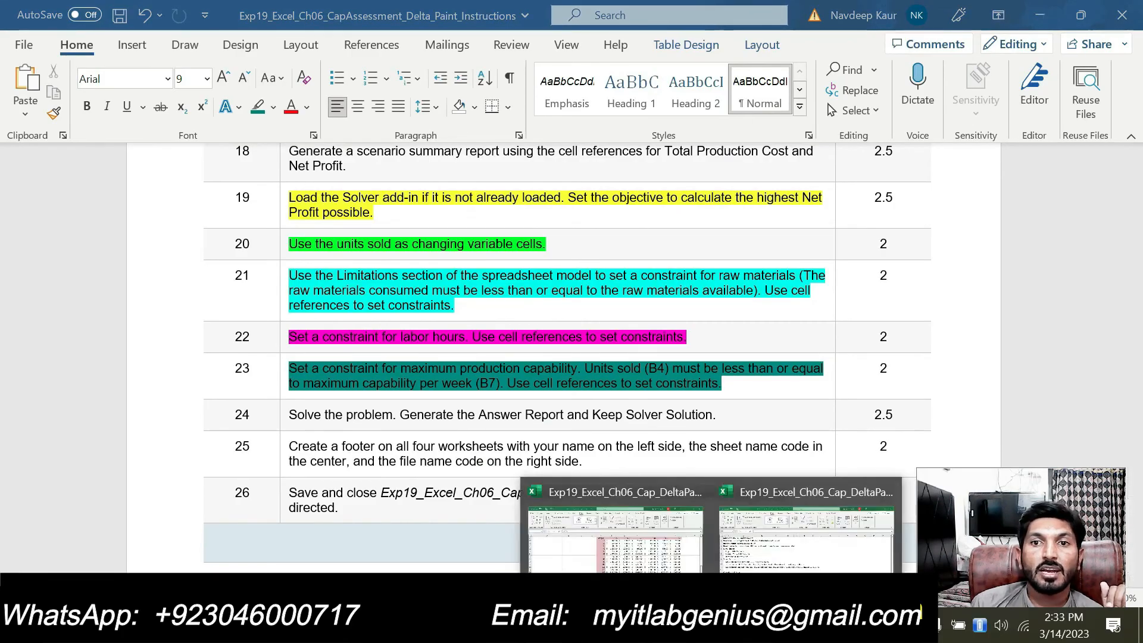
{"action": "left_click", "coordinate": [618, 523]}
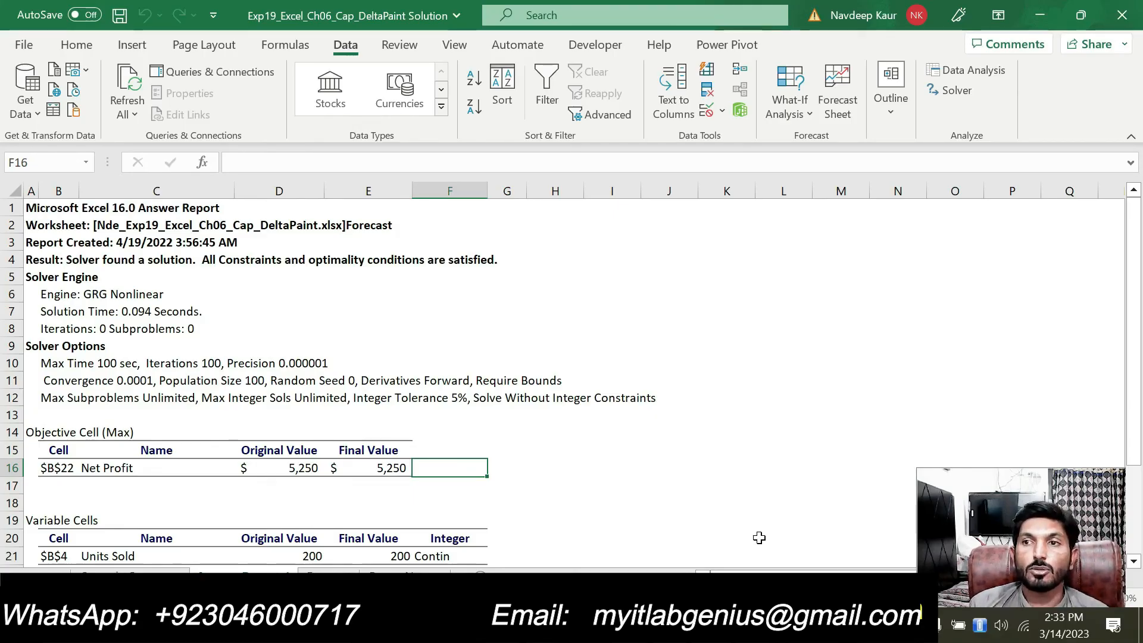
{"action": "type", "text": "C"}
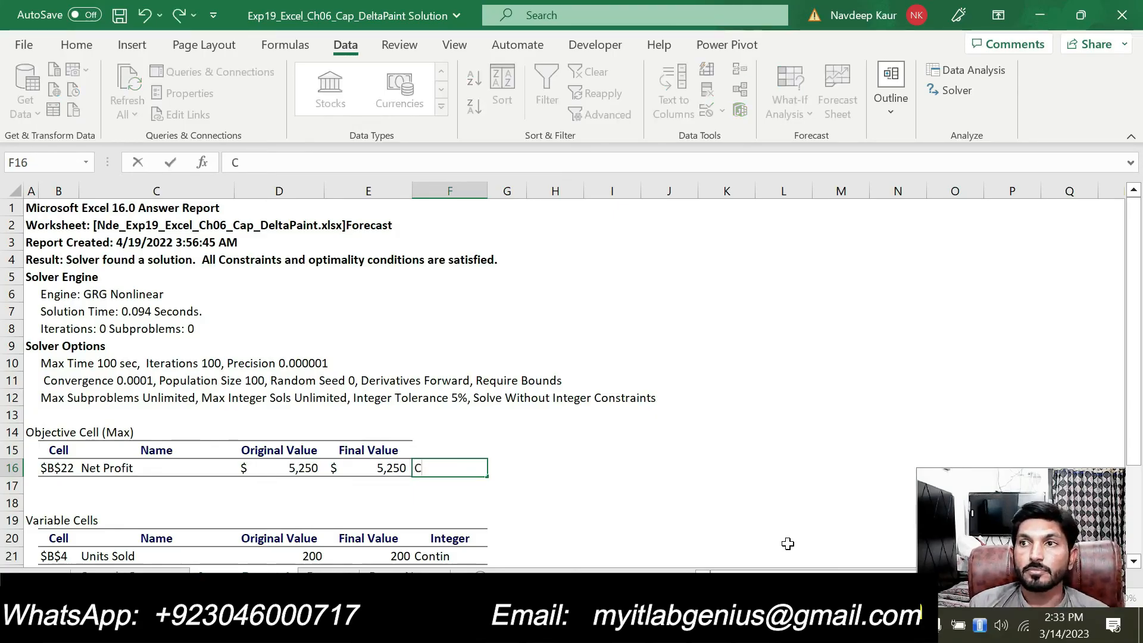
{"action": "type", "text": "C"}
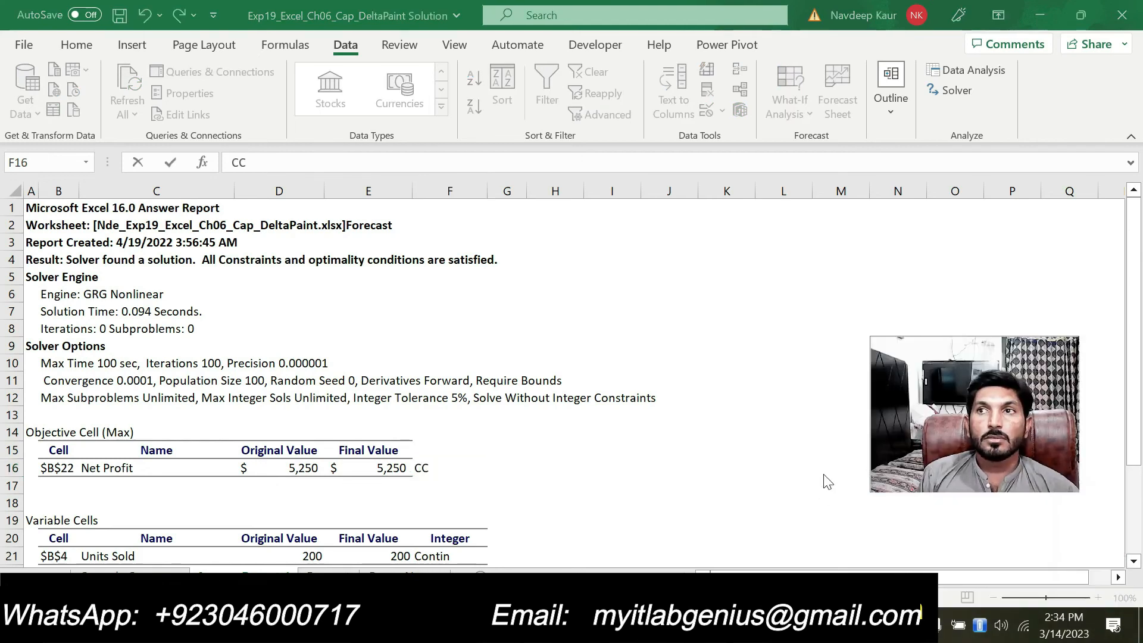